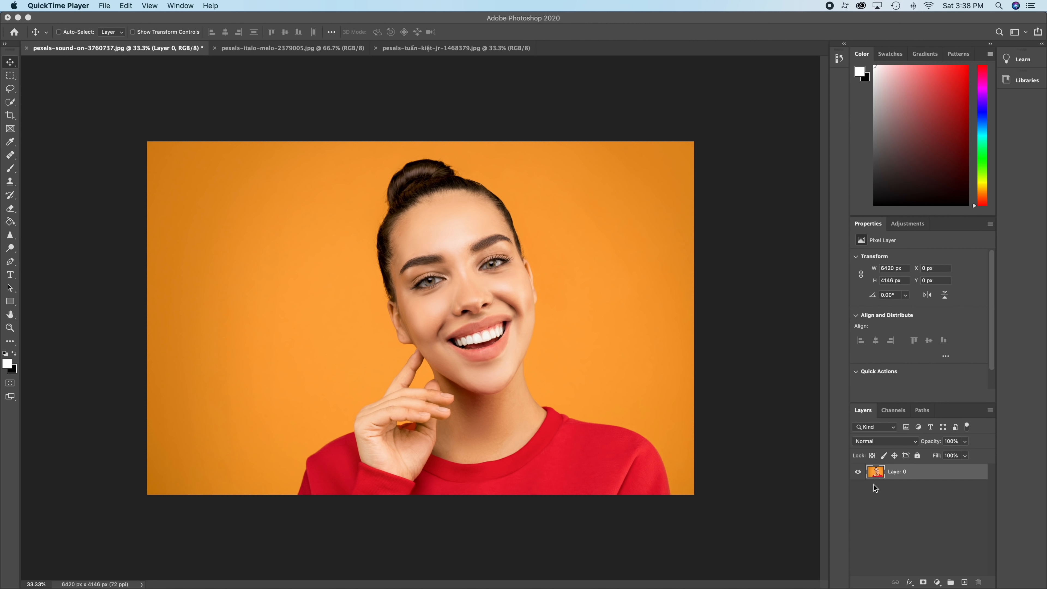
Convert Layer 0 to a smart object
right_click(900, 476)
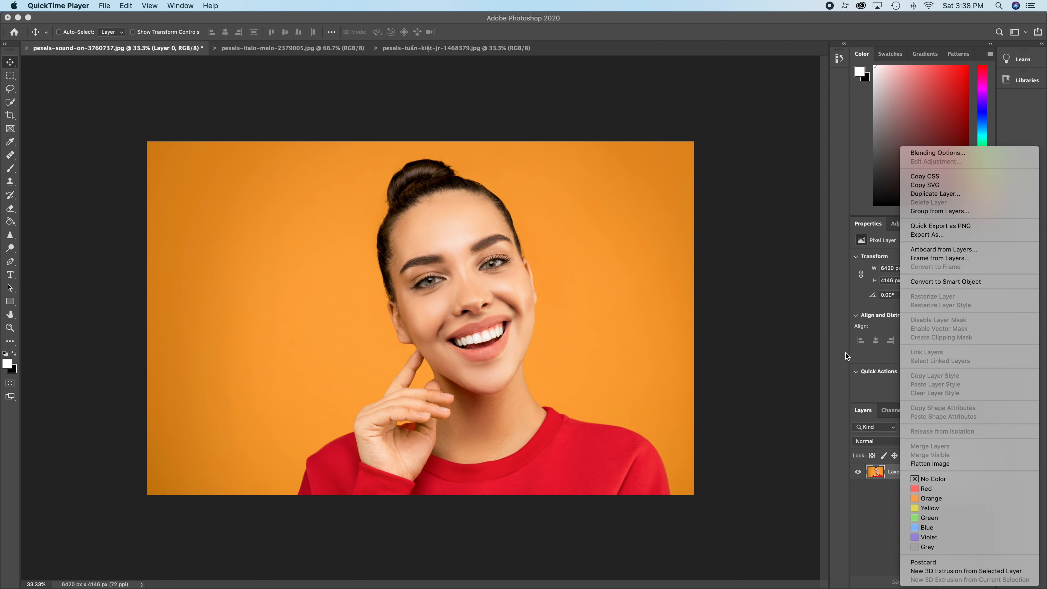
left_click(886, 502)
right_click(903, 478)
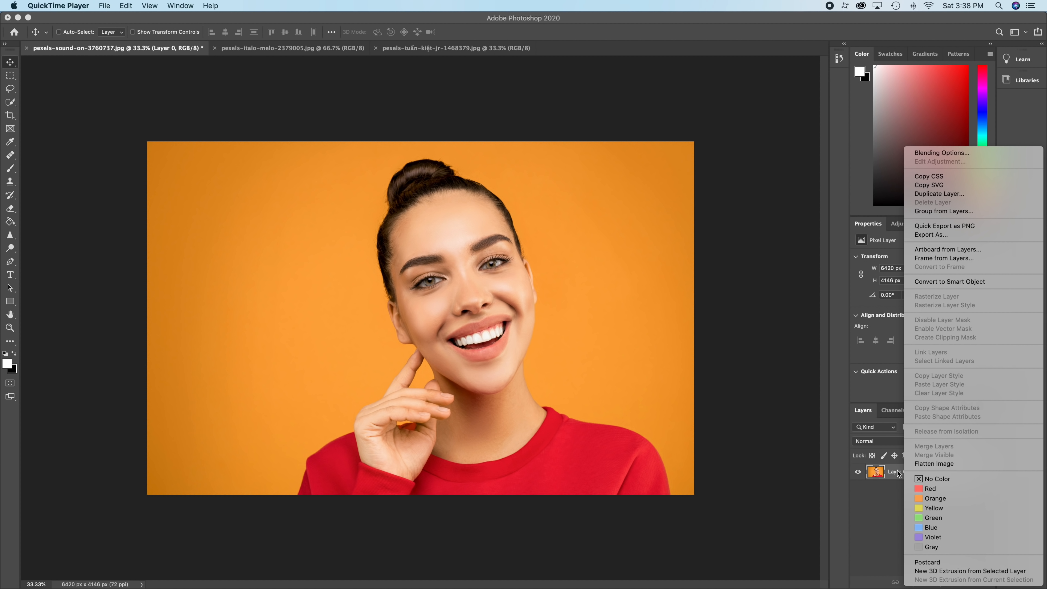
left_click(934, 283)
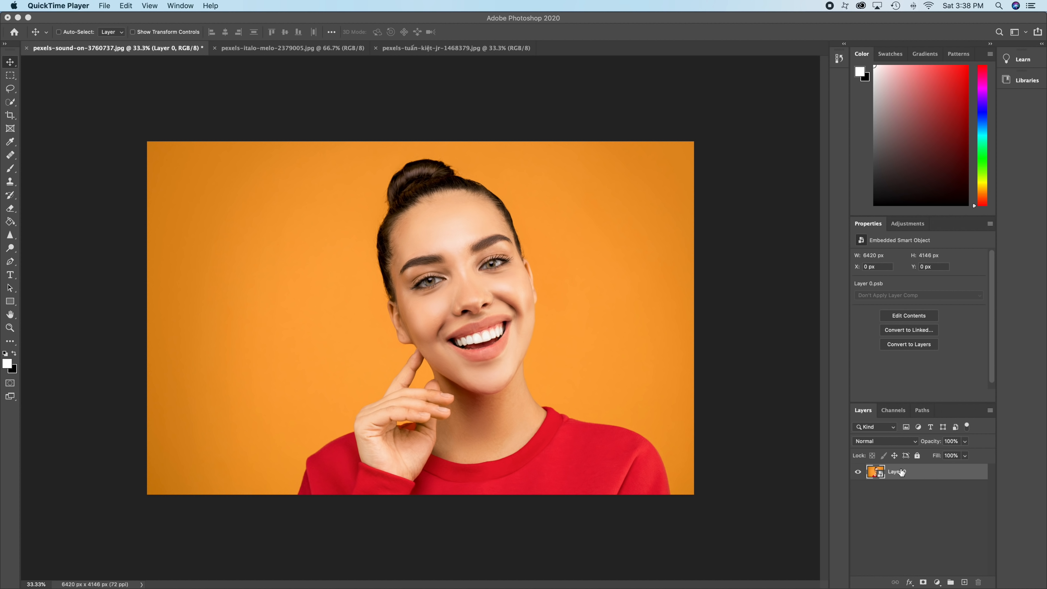
Rename the smart object layer as Original
left_click(896, 474)
double_click(897, 472)
type("Original")
key("Return")
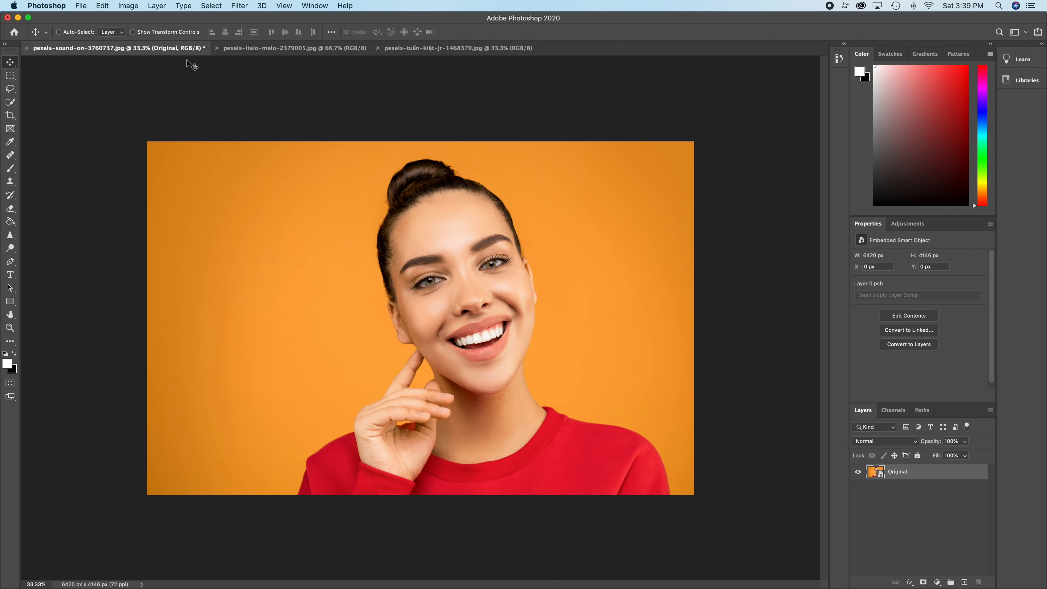
Resize the image to a resolution of 300 pixels/inch and a height of 2200 pixels, keeping the proportions
left_click(126, 7)
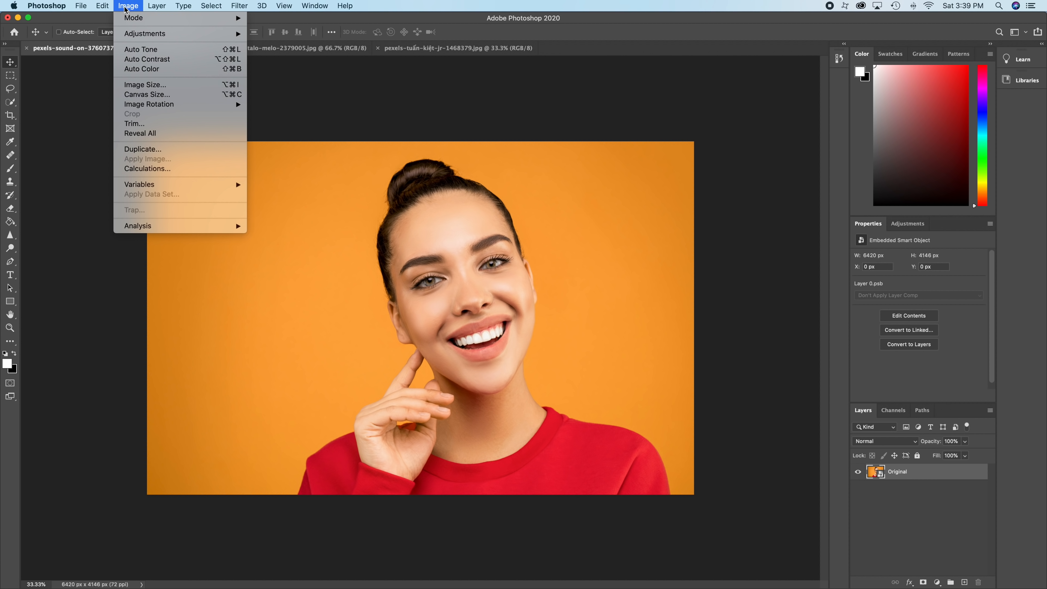
left_click(140, 86)
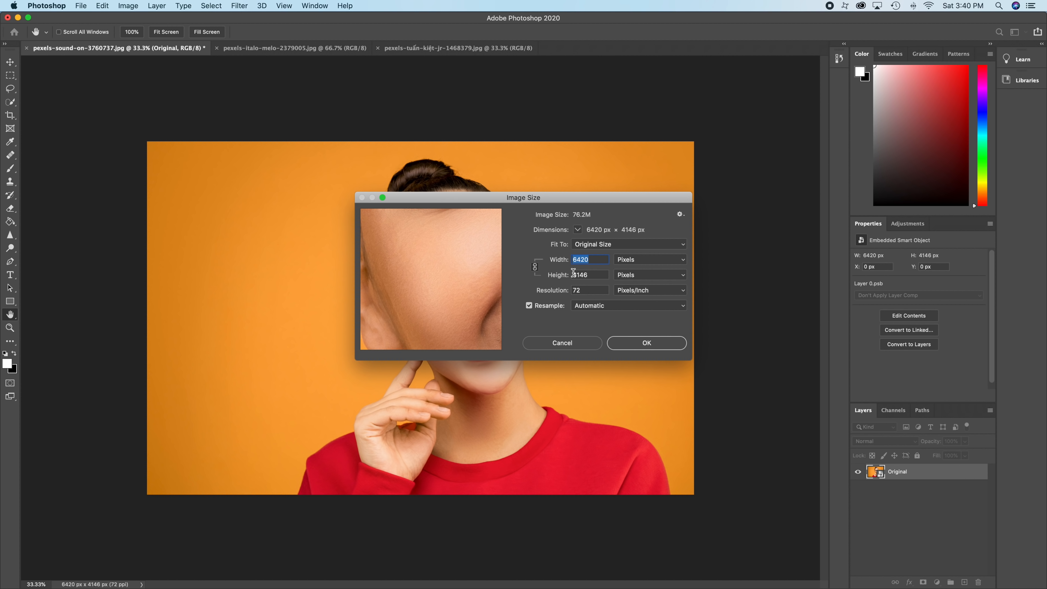
left_click(567, 289)
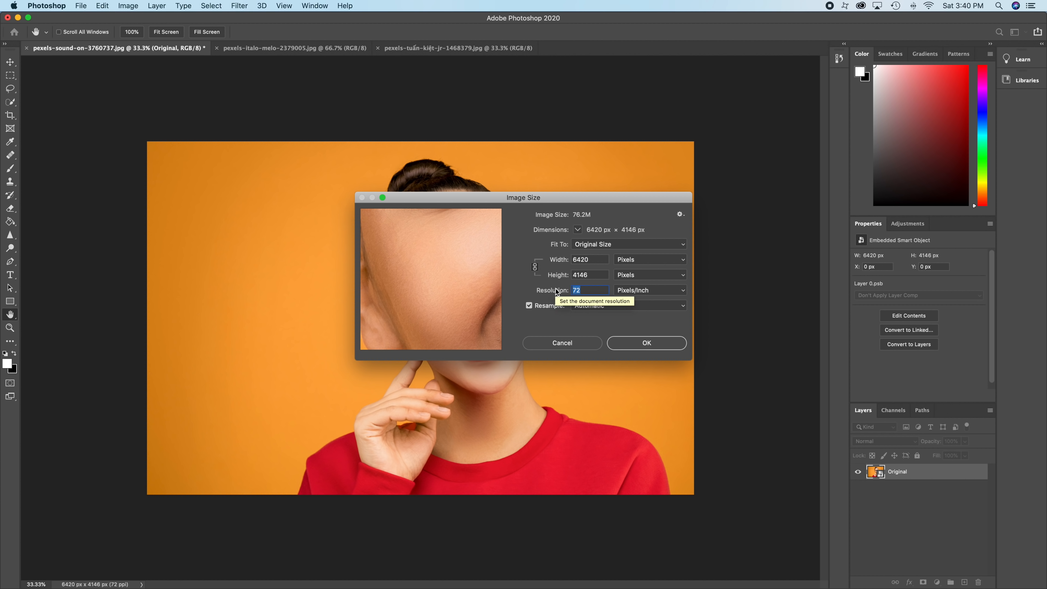
type("300")
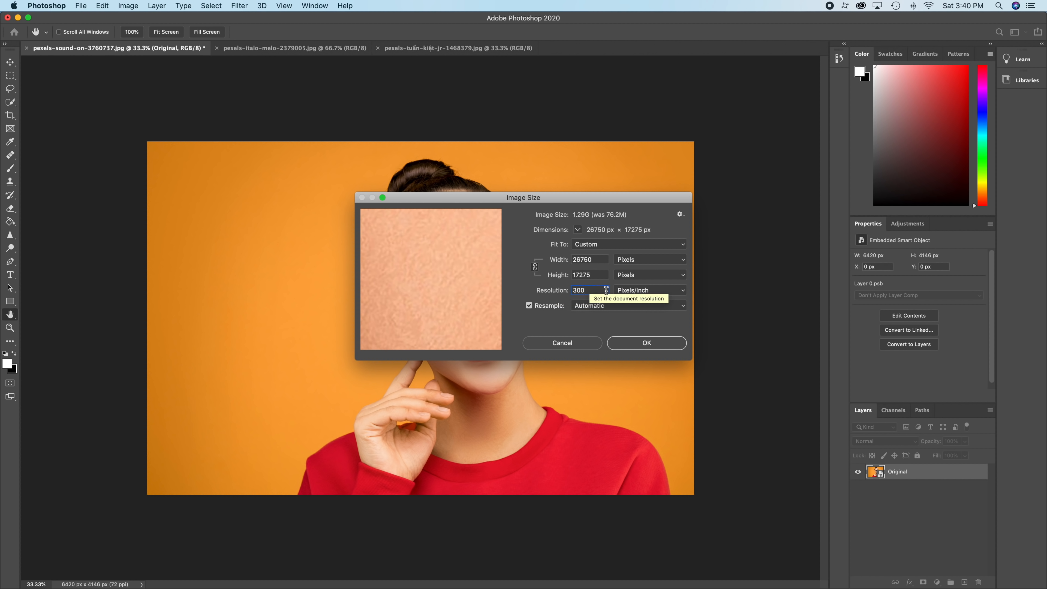
double_click(598, 276)
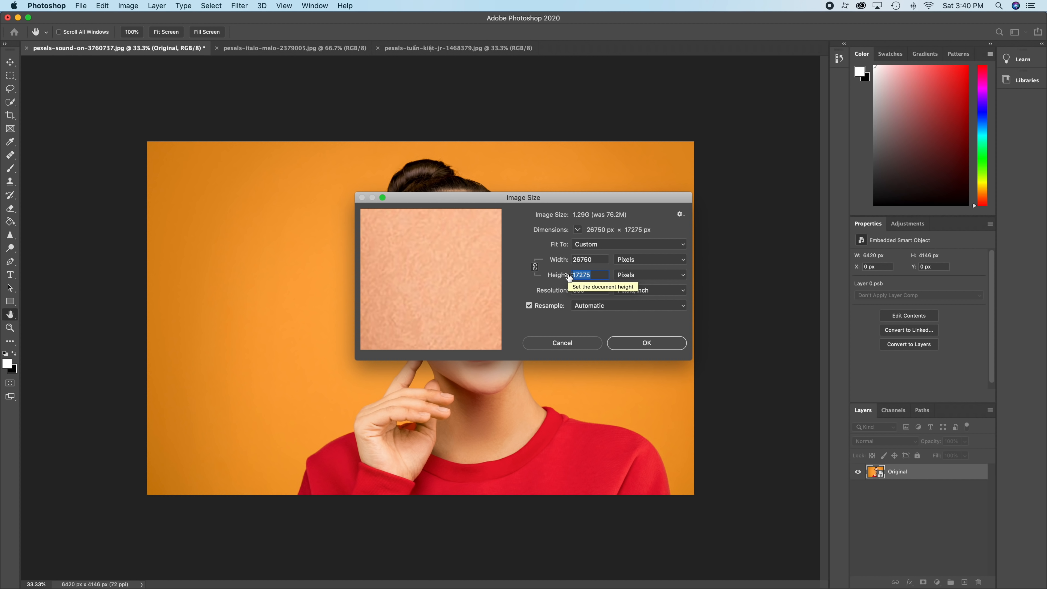
type("2200")
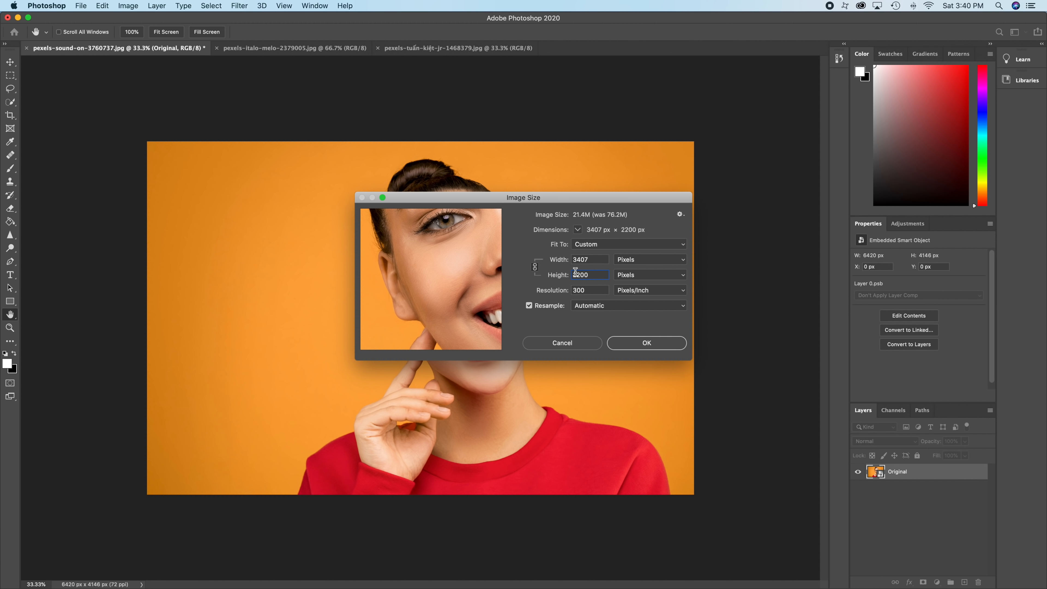
left_click(651, 349)
key("v")
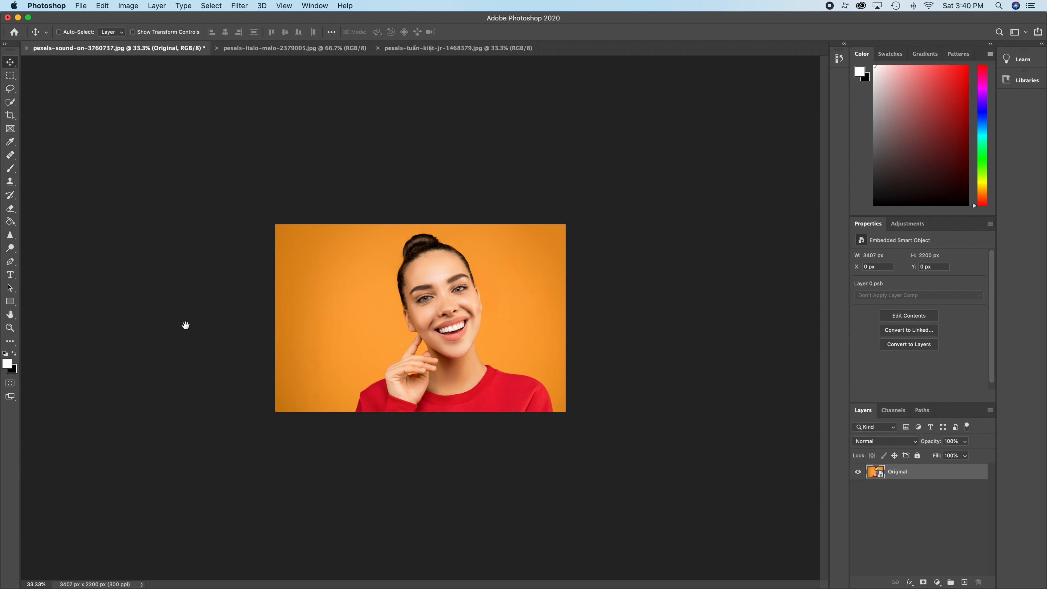
Duplicate the Original layer and rename the copy as 1st effect
key("super")
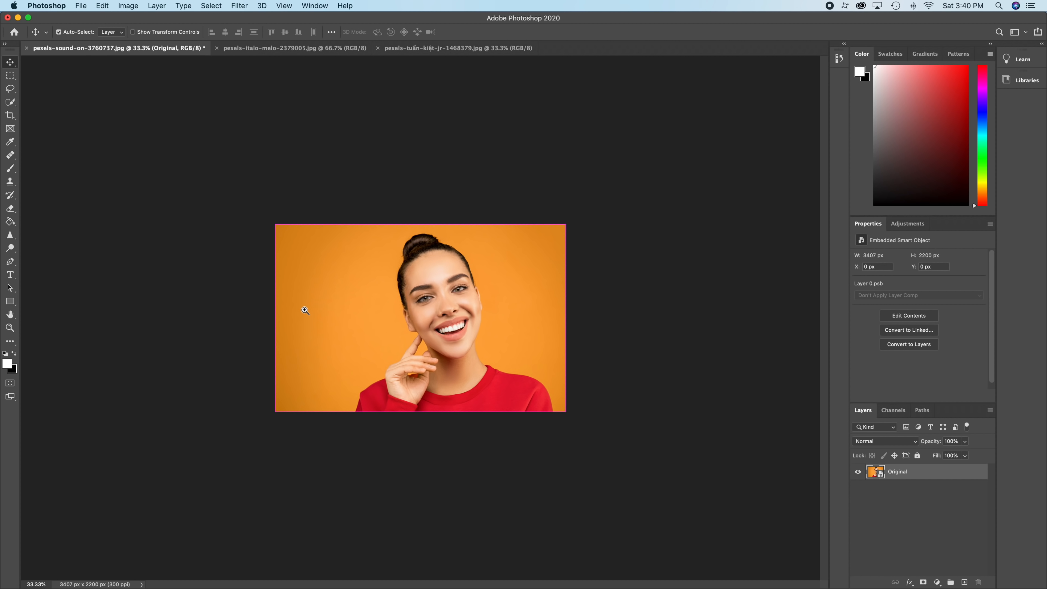
left_click_drag(302, 314, 339, 298)
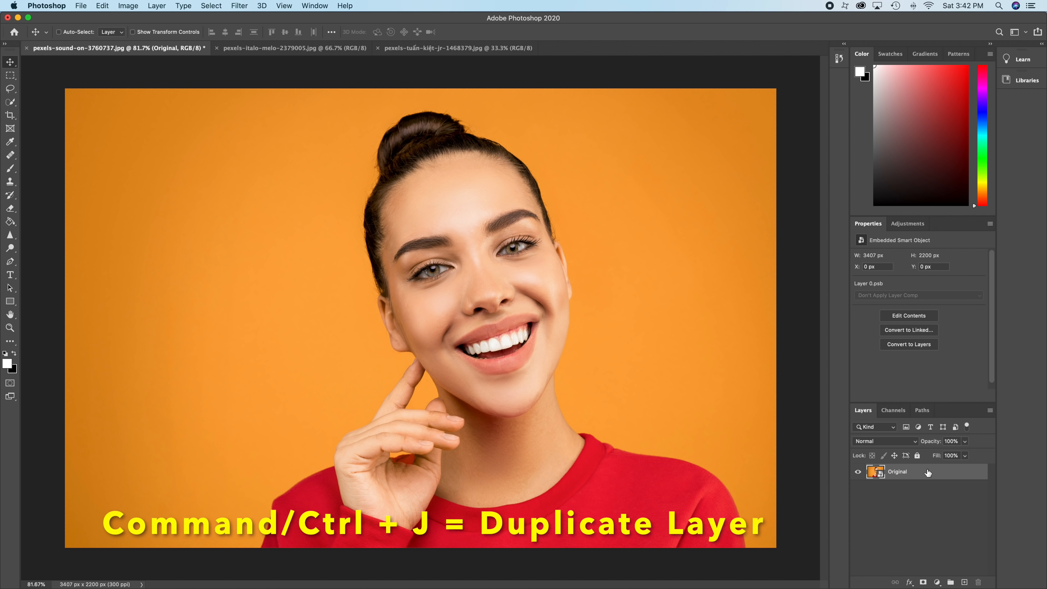
key("super+j")
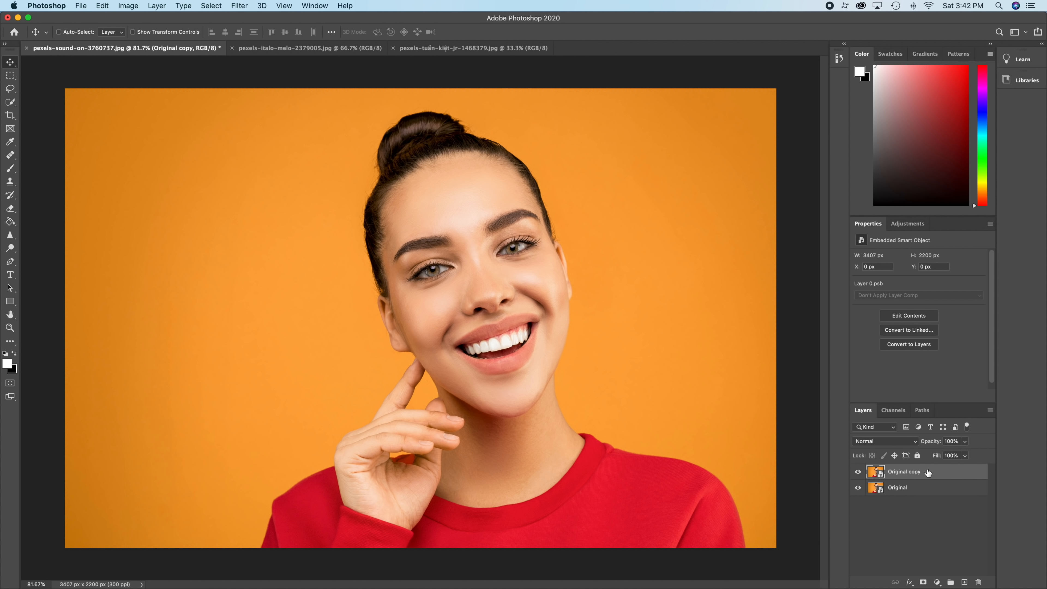
double_click(905, 471)
key("BackSpace")
key("BackSpace")
key("BackSpace")
key("BackSpace")
type("1st effect")
key("Return")
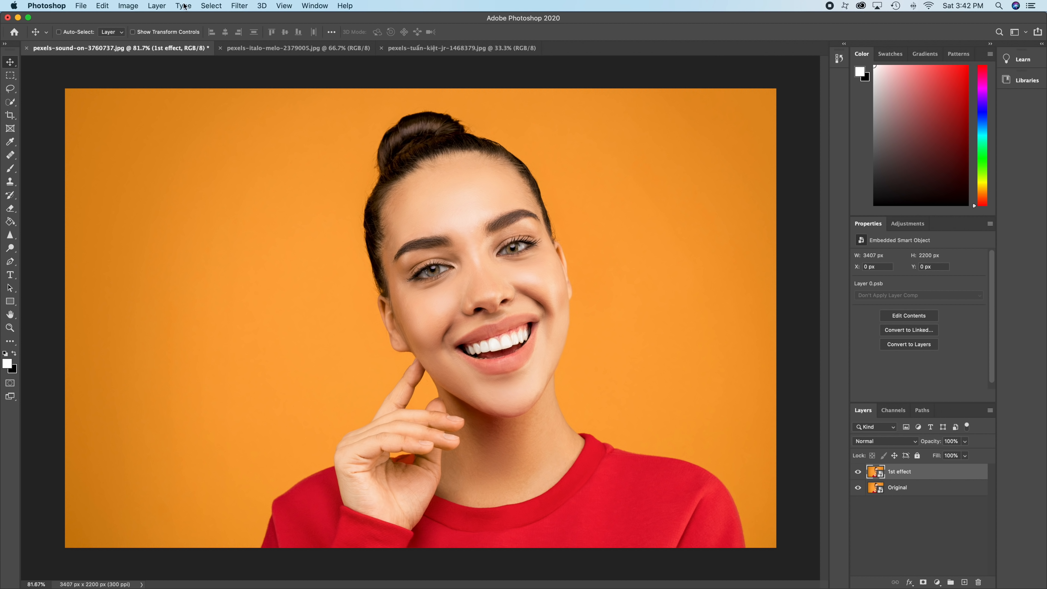
Open the Liquify filter for the 1st effect layer
left_click(237, 6)
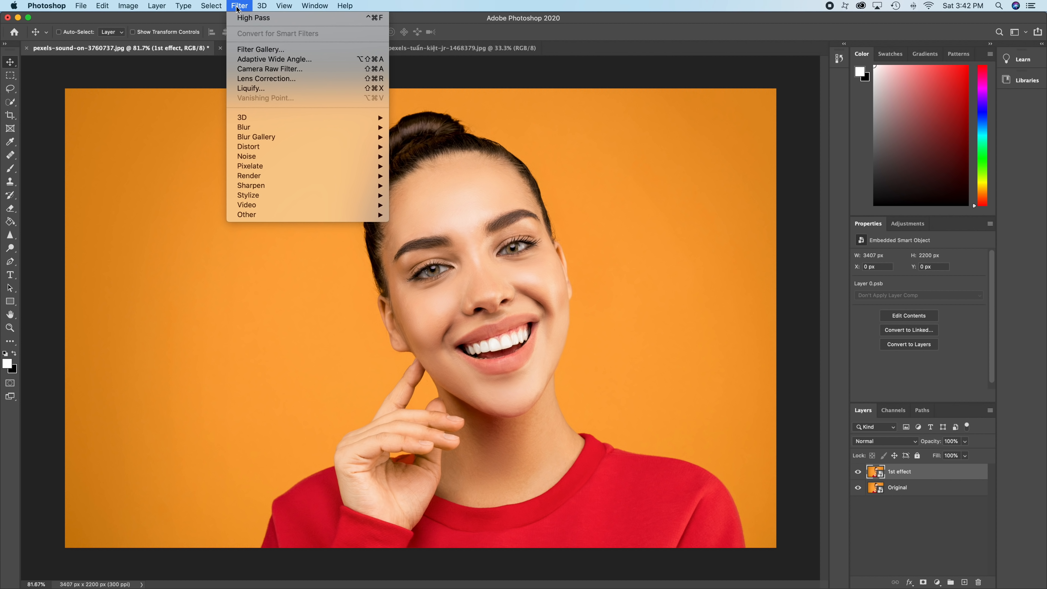
left_click(265, 89)
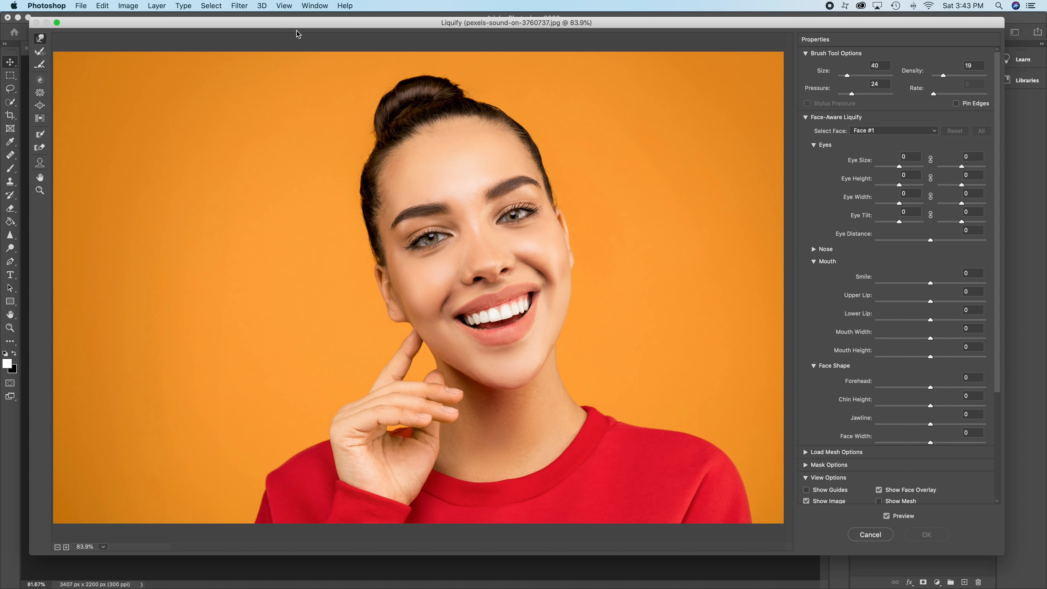
left_click_drag(362, 26, 353, 25)
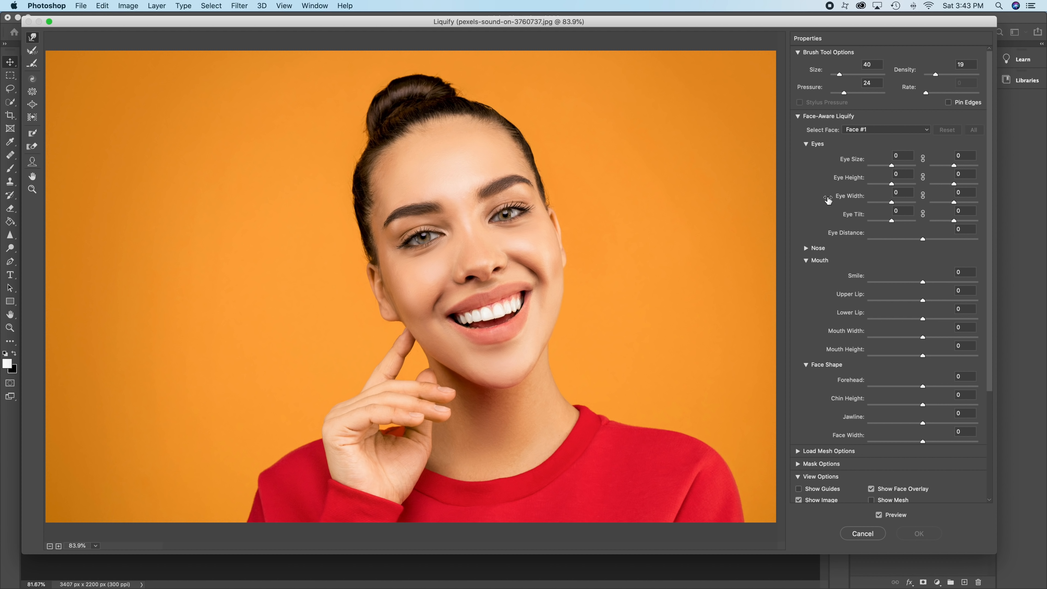
left_click(798, 117)
left_click(798, 118)
left_click(798, 117)
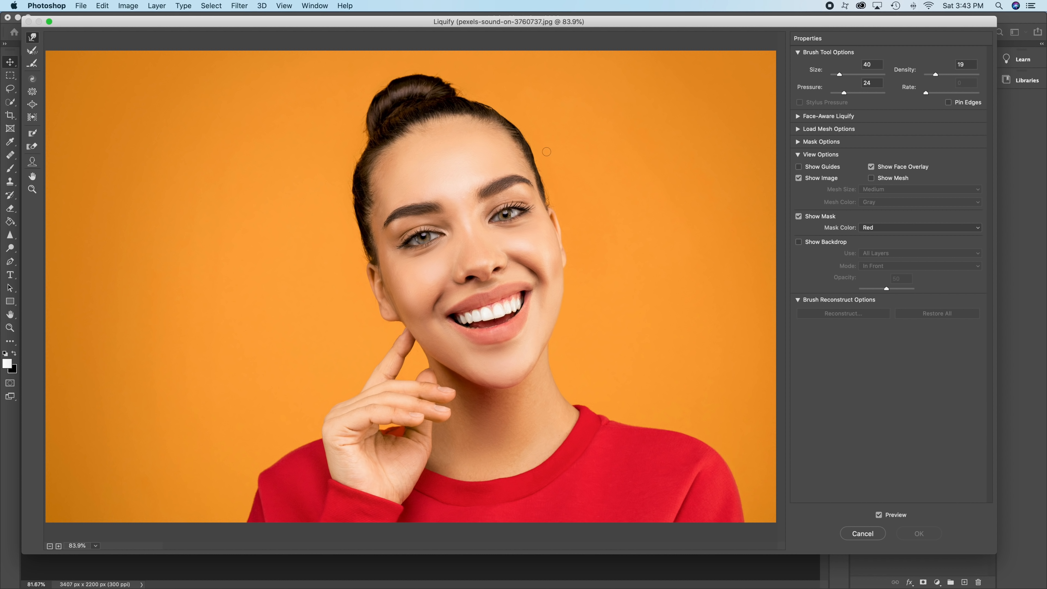
left_click(797, 116)
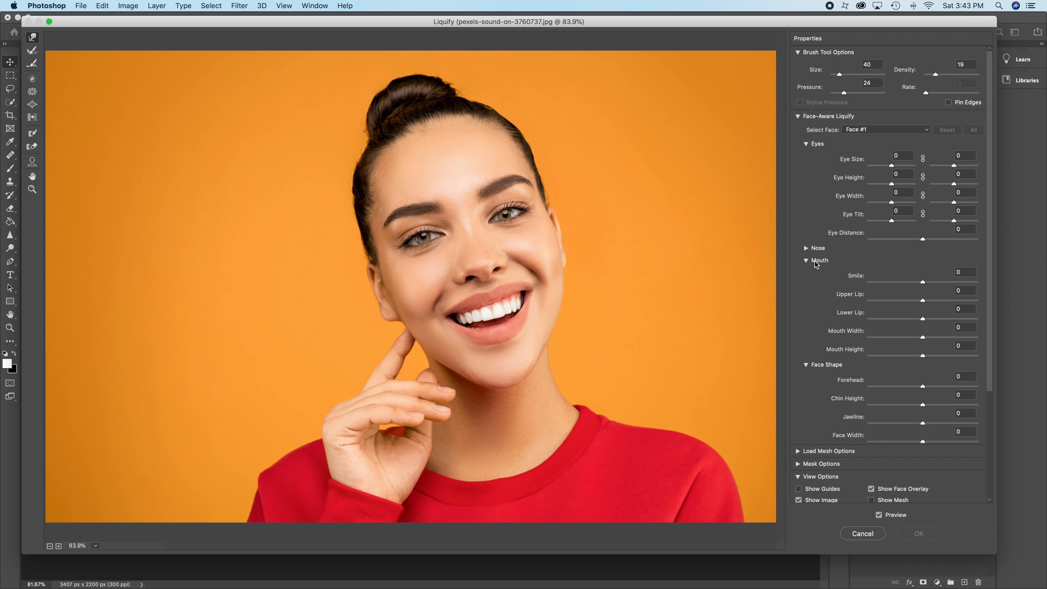
left_click(806, 260)
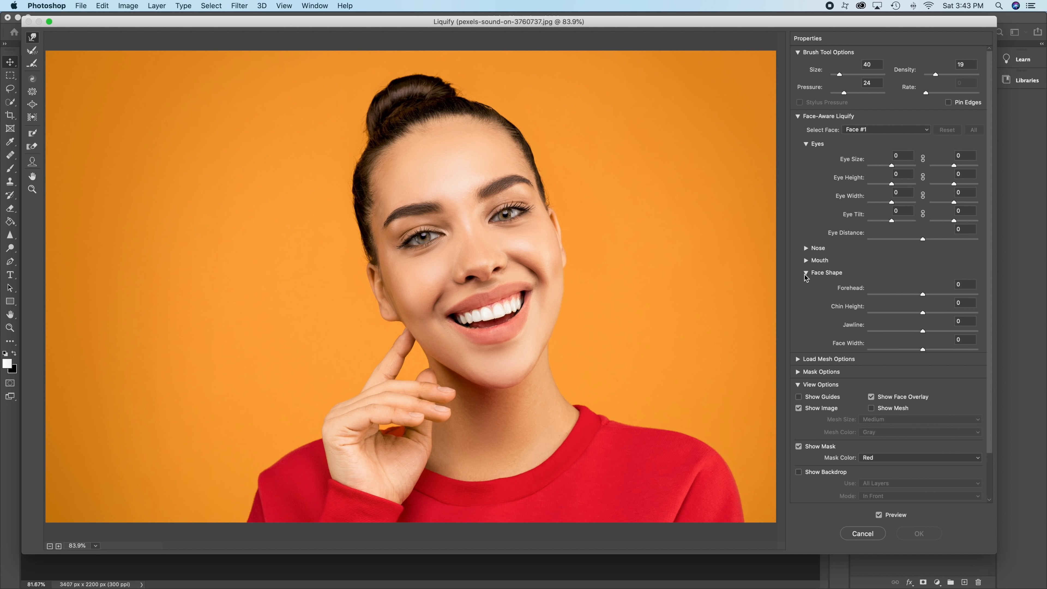
left_click(805, 274)
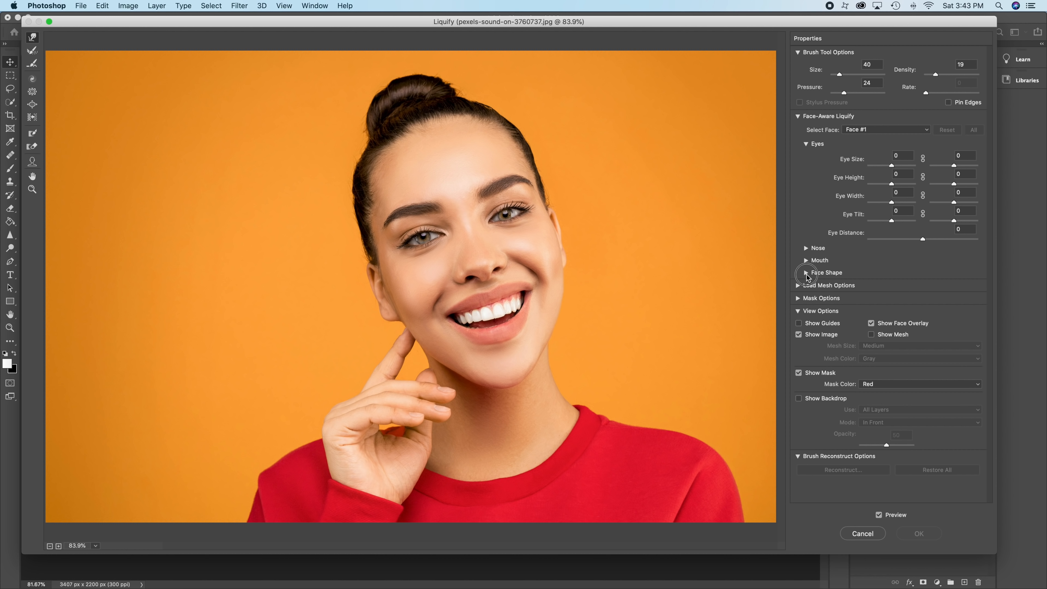
left_click(805, 273)
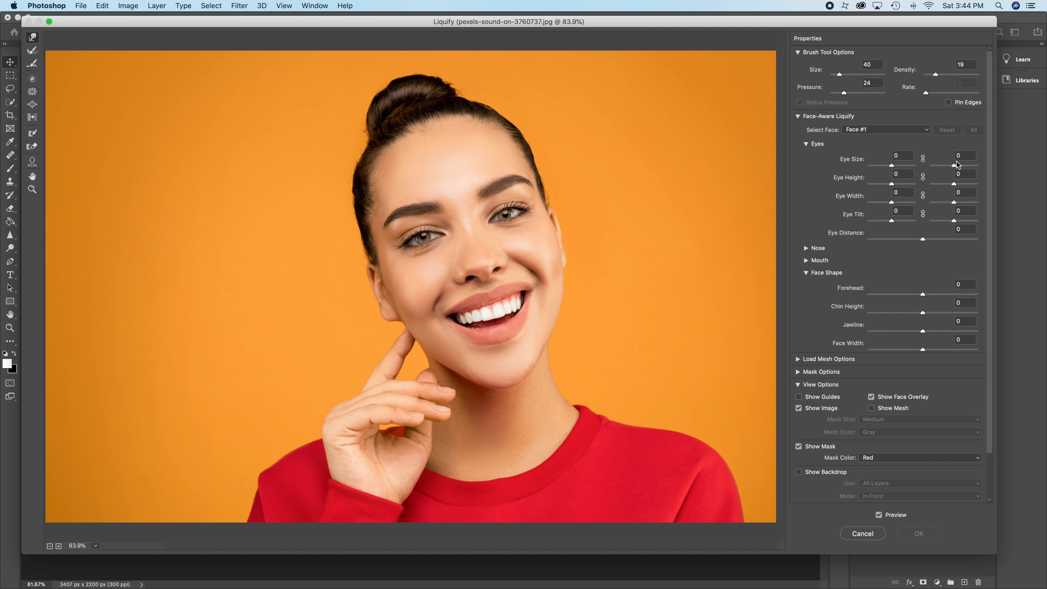
mouse_move(895, 168)
left_mouse_down()
mouse_move(918, 169)
mouse_move(896, 169)
left_mouse_up()
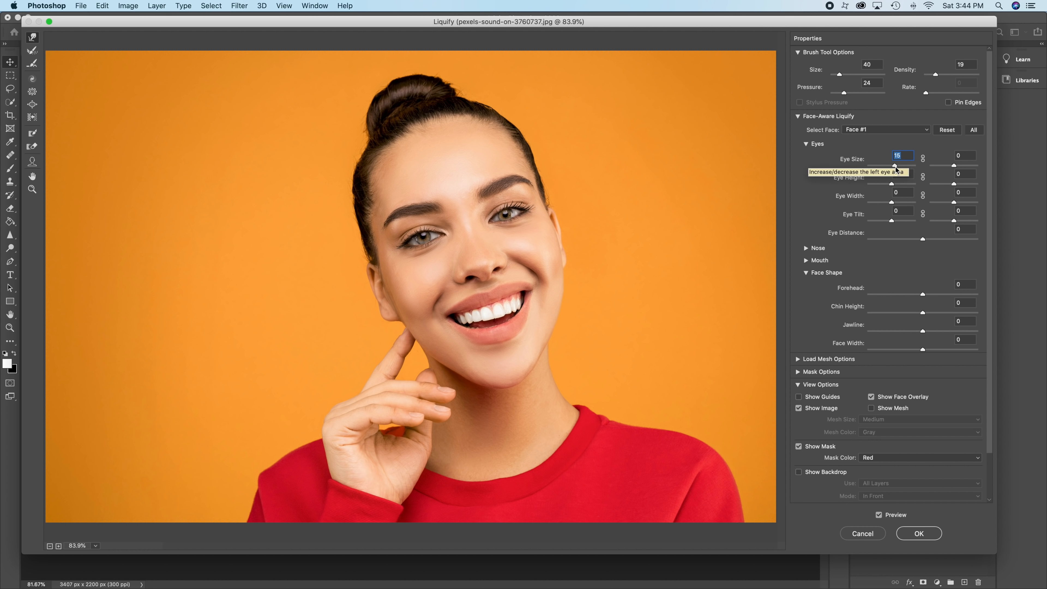
left_click_drag(895, 169, 892, 169)
type("0")
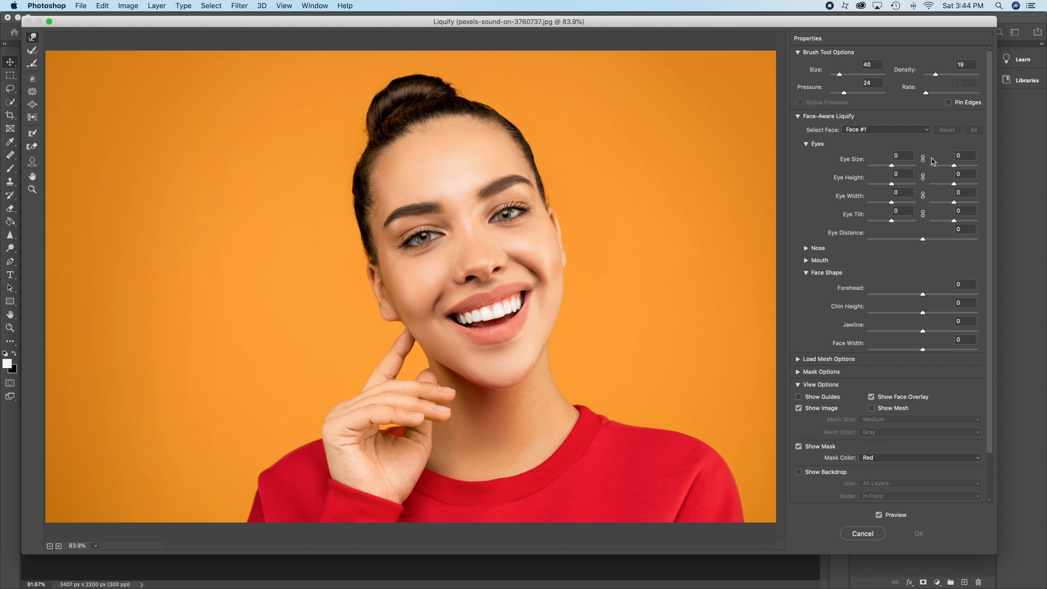
Link the left and right eye values for Eye Size, Eye Height, Eye Width and Eye Tilt
left_click(922, 177)
left_click(924, 194)
left_click(923, 214)
Set Eye Size, Eye Height, Eye Width and Eye Tilt to 100 for both eyes, and Eye Distance to -75
left_click_drag(892, 169, 920, 172)
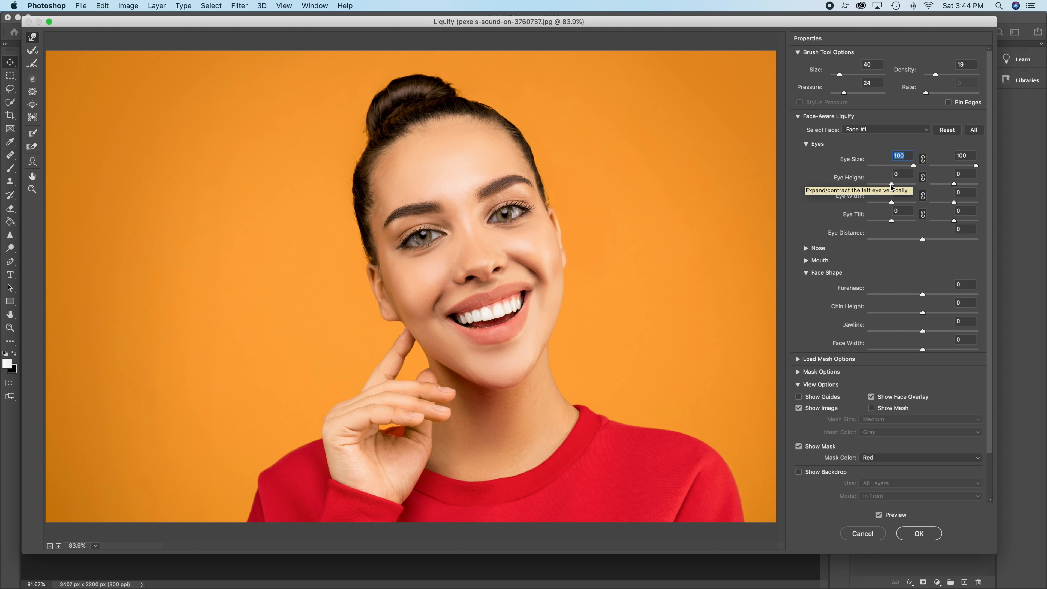
left_click_drag(892, 189, 927, 186)
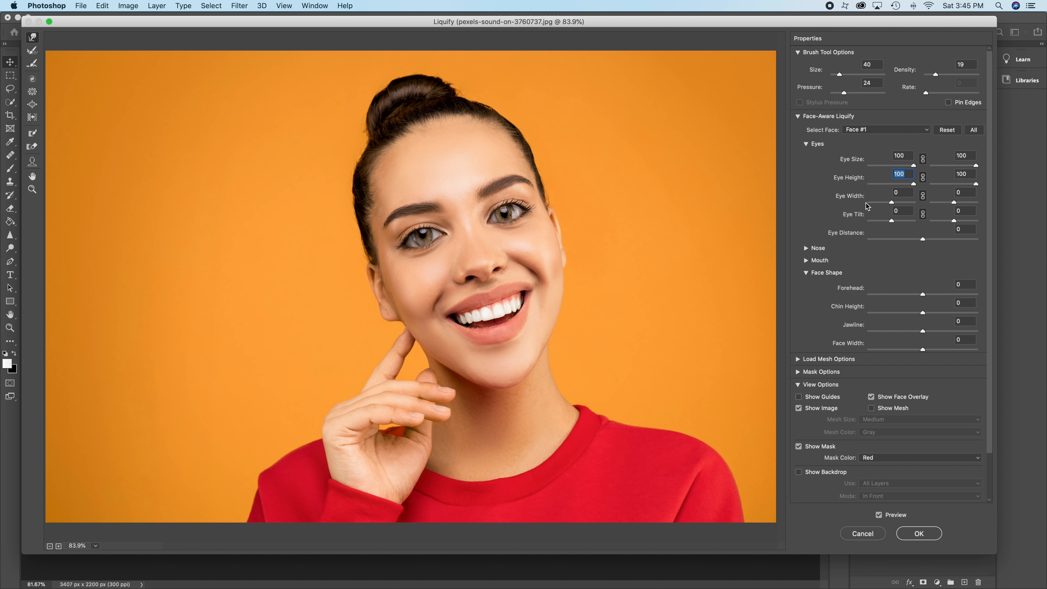
left_click_drag(892, 203, 915, 204)
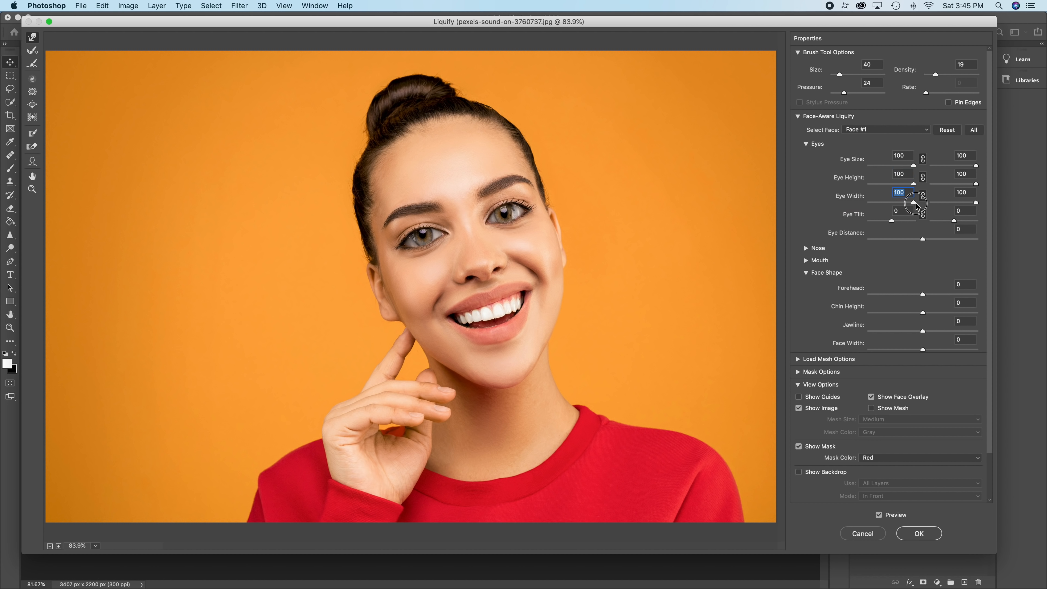
left_click_drag(891, 221, 922, 223)
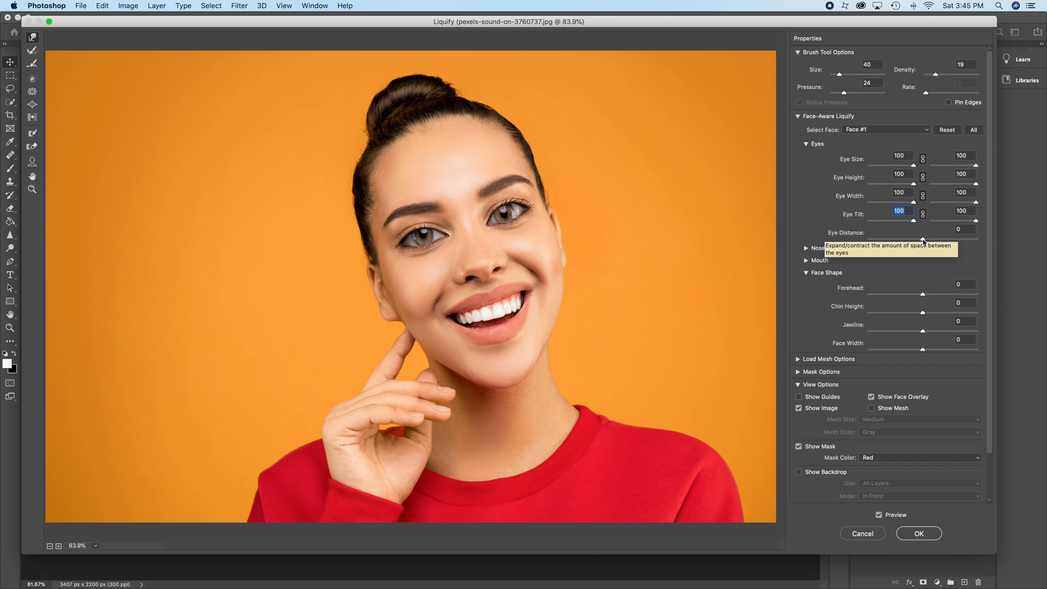
left_click_drag(922, 240, 881, 241)
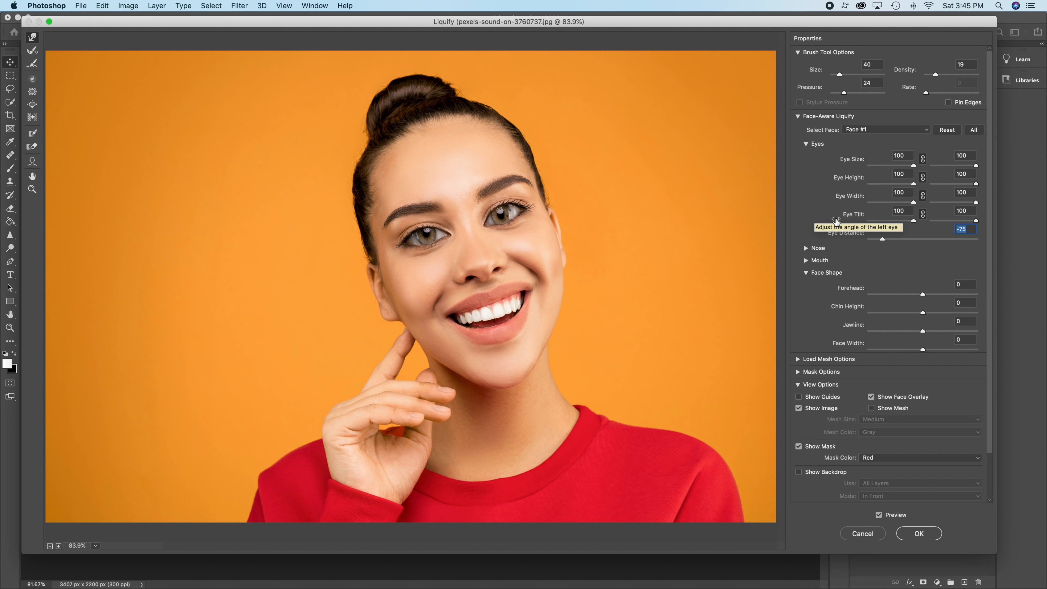
Set the Nose Height to 50 and the Nose Width to -100
left_click(807, 247)
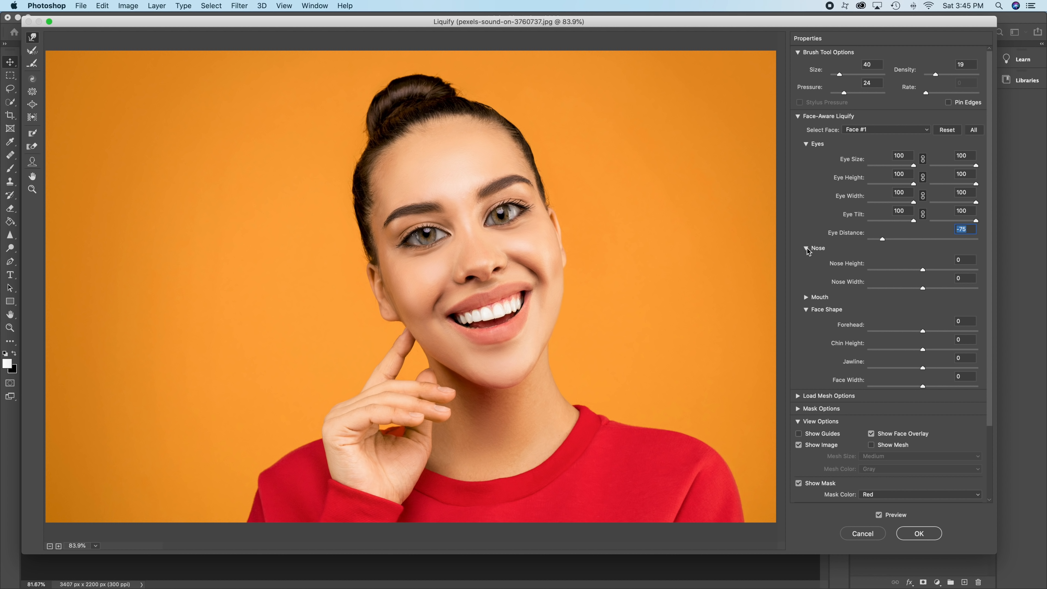
left_click_drag(922, 271, 949, 274)
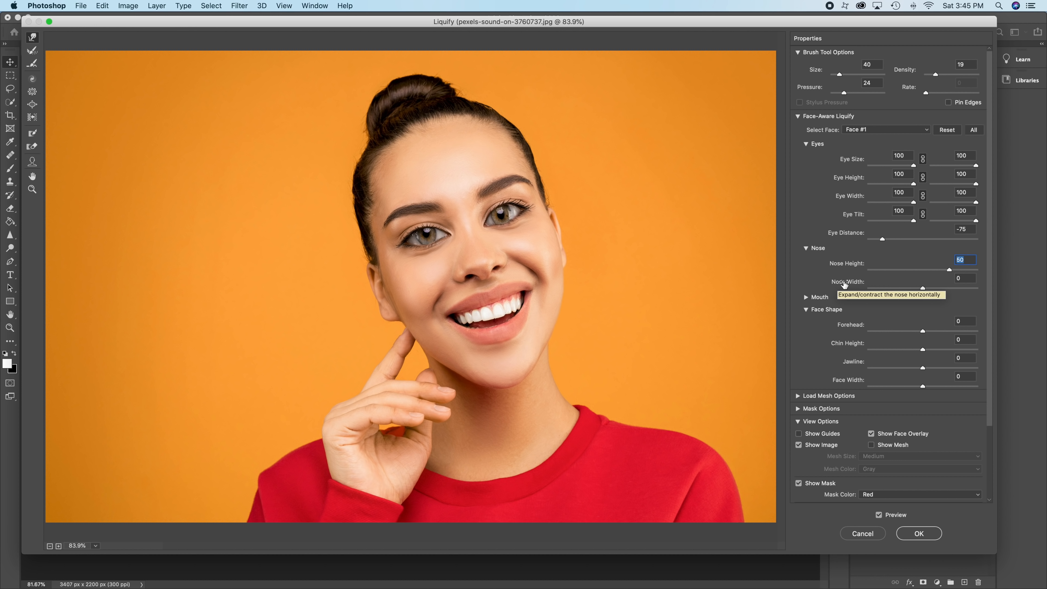
left_click(922, 288)
left_click_drag(922, 289, 859, 290)
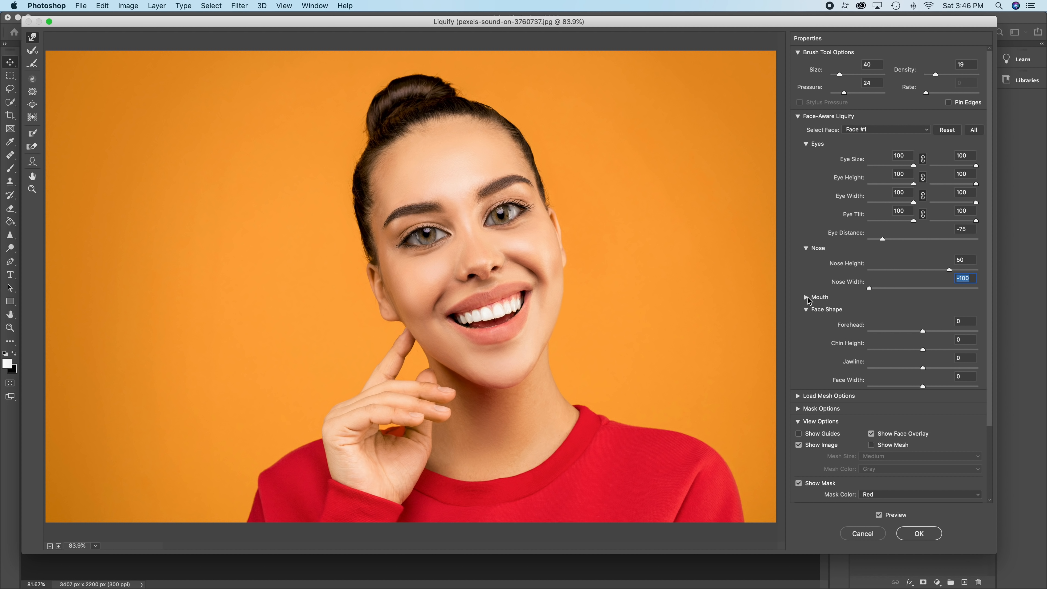
Set the mouth's Smile and Upper Lip values to 100
left_click(807, 298)
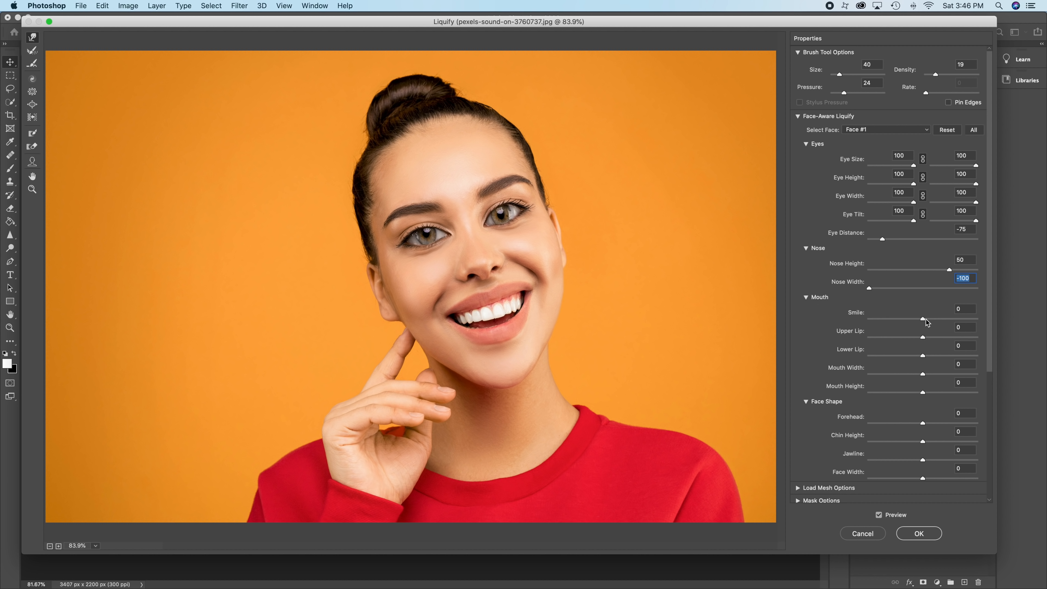
left_click_drag(925, 320, 984, 317)
left_click_drag(923, 339, 984, 335)
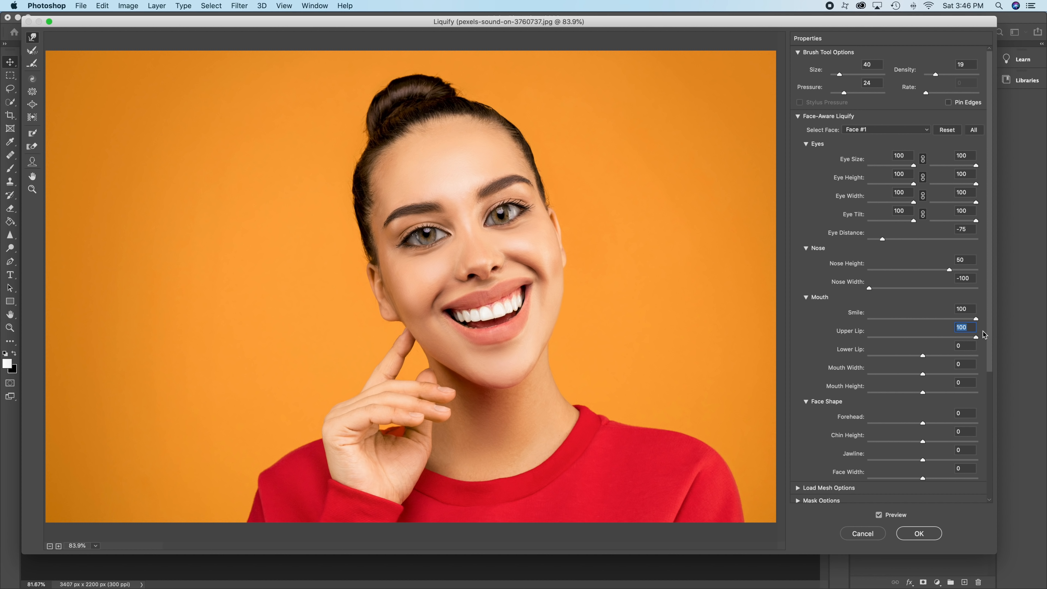
Set the mouth's Lower Lip and Mouth Width to -100, Upper Lip to -35, and Mouth Height to 100
left_click_drag(922, 358, 865, 358)
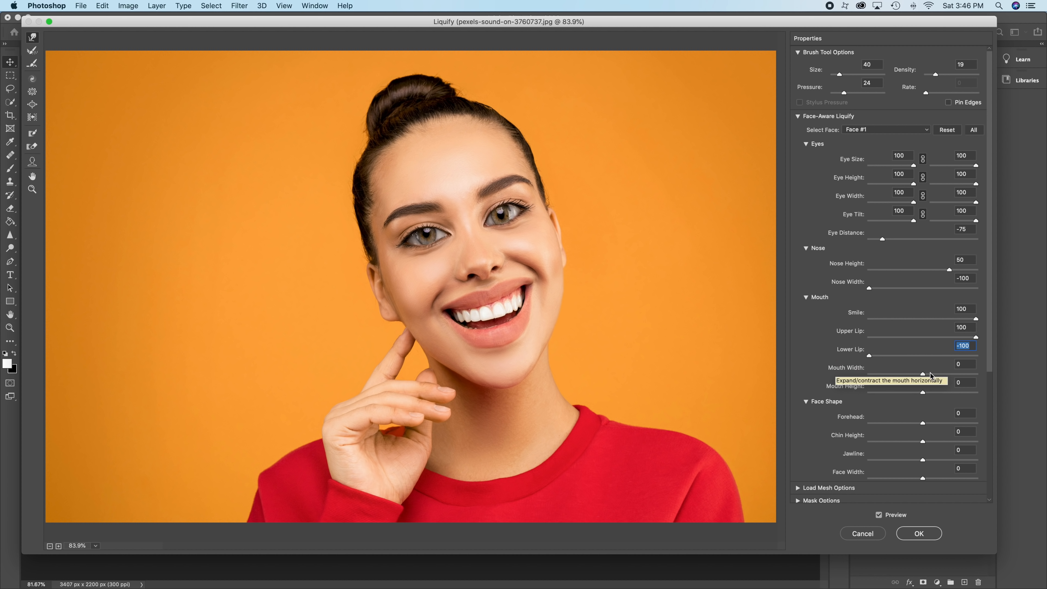
left_click_drag(923, 375, 876, 373)
left_click(577, 218)
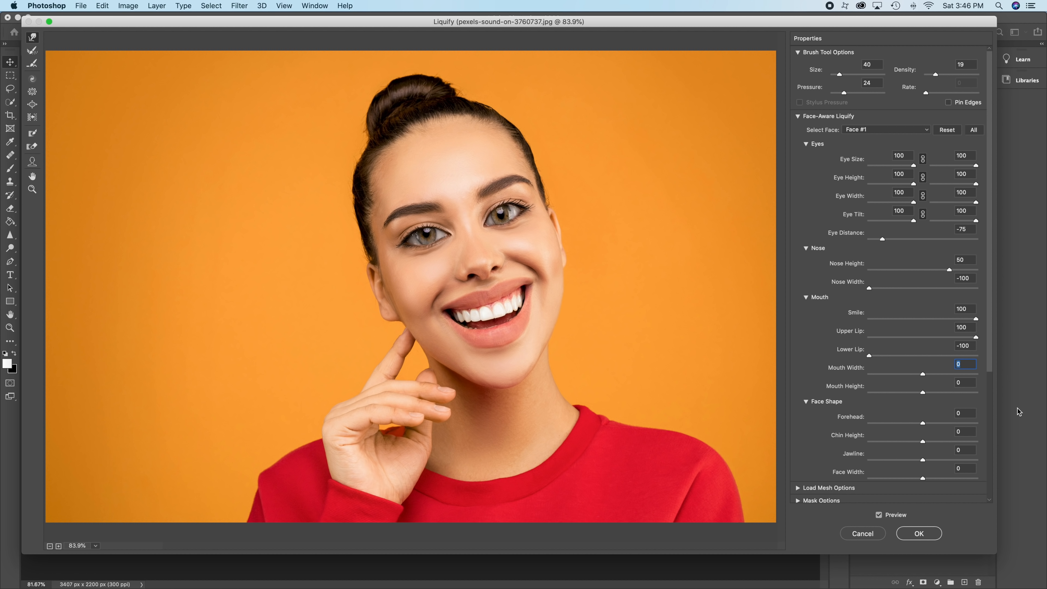
left_click_drag(914, 378, 869, 373)
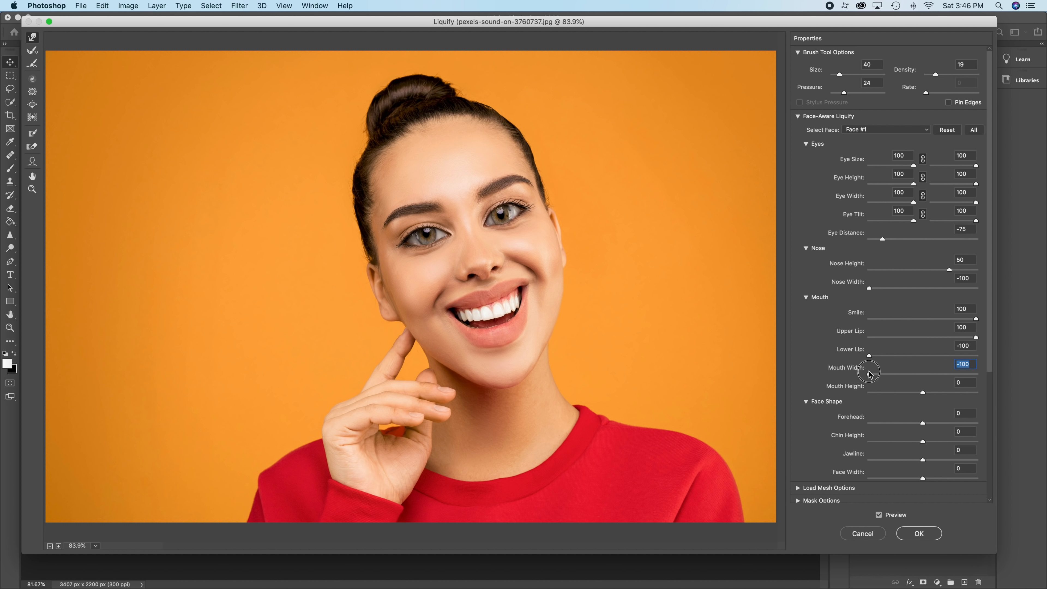
left_click_drag(976, 339, 904, 338)
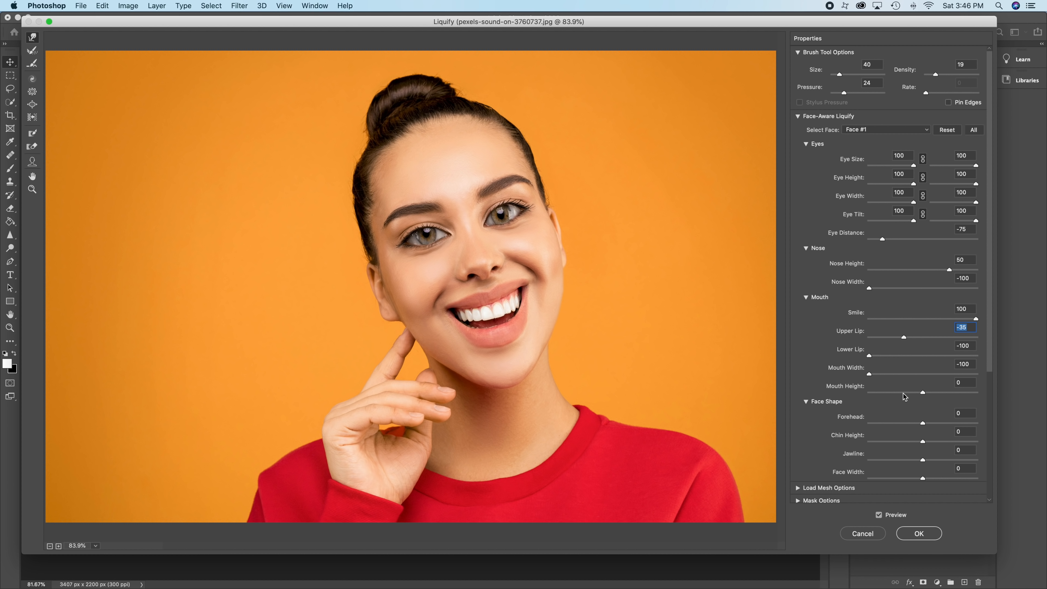
left_click_drag(921, 393, 978, 395)
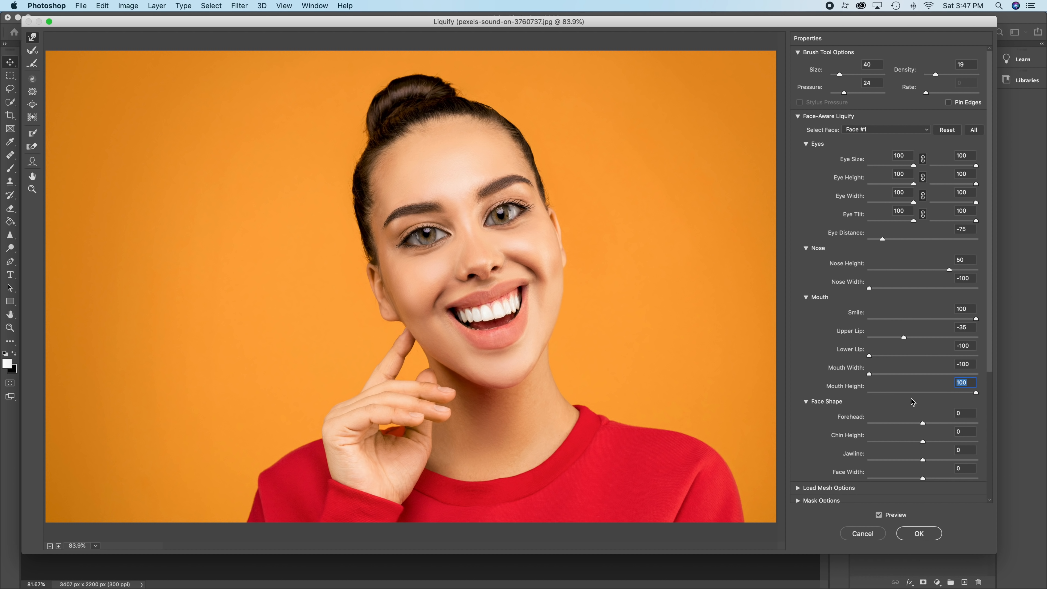
Try the extremes of the face shape's Forehead value and set it to -75
scroll(867, 400, "down", 5)
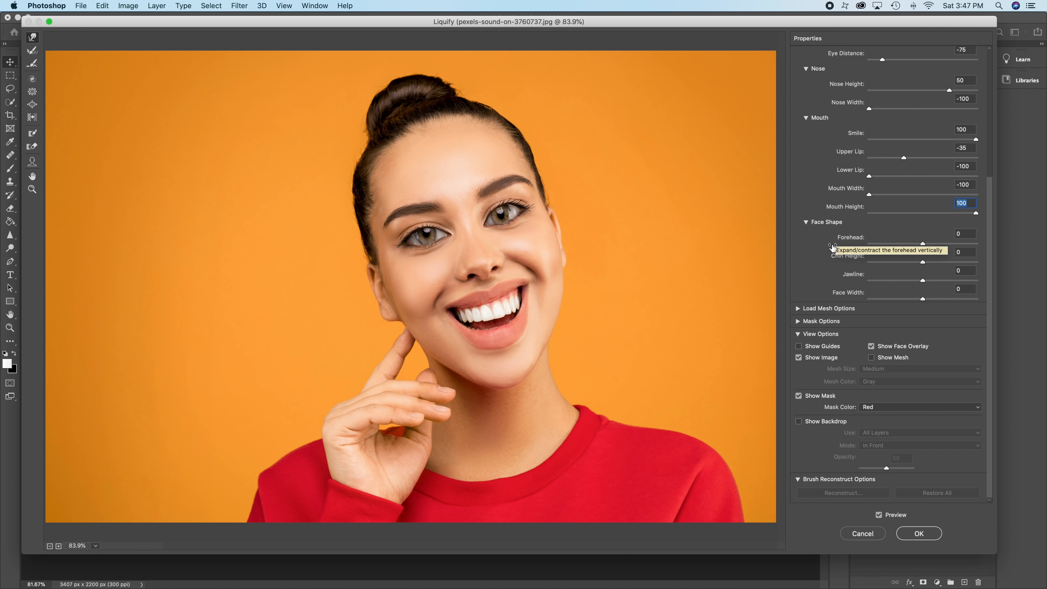
scroll(832, 250, "up", 5)
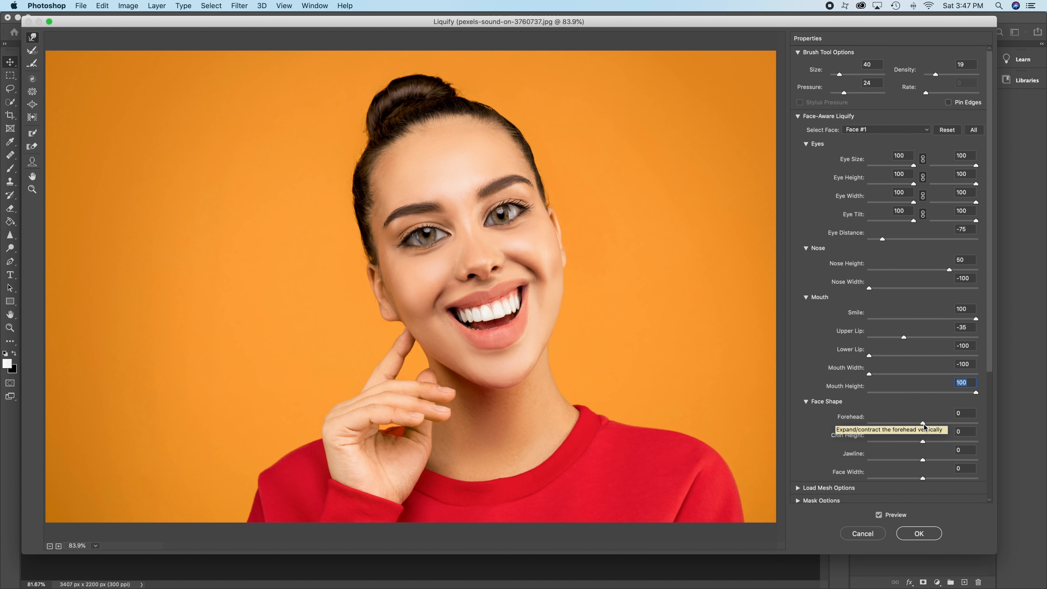
left_click_drag(924, 423, 988, 426)
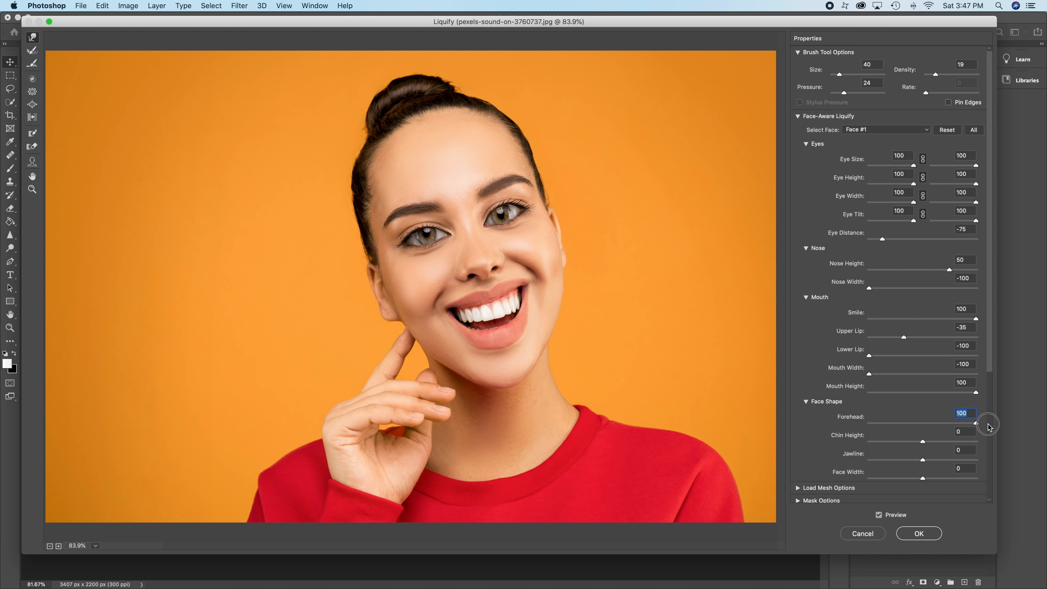
left_click_drag(988, 426, 851, 426)
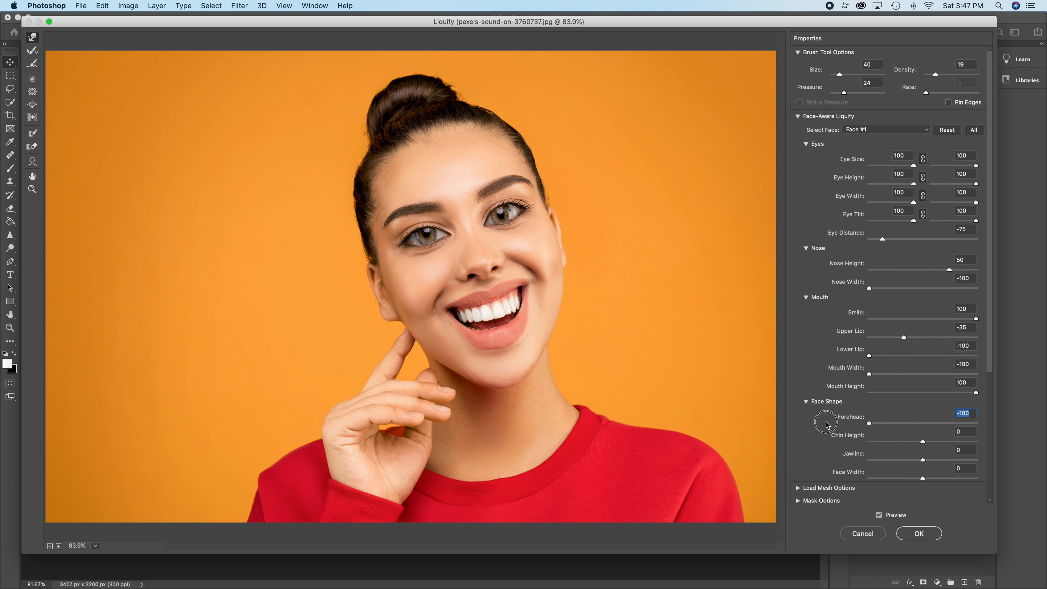
left_click_drag(869, 423, 884, 425)
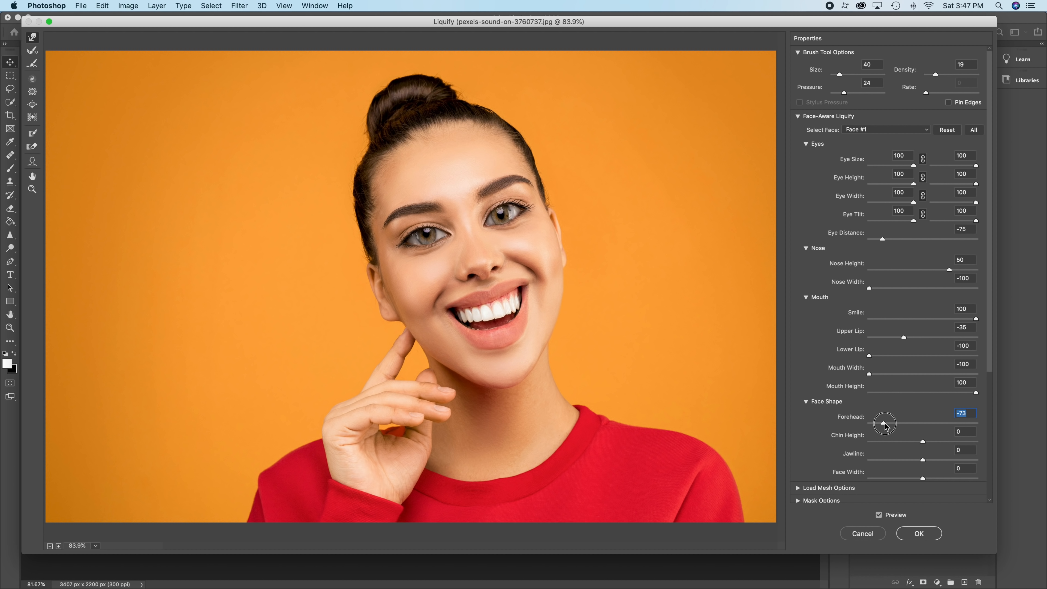
left_click_drag(882, 427, 884, 428)
Compare the portrait with and without the eye, nose, mouth and forehead adjustments by toggling the preview
left_click(879, 515)
left_click(879, 515)
left_click(879, 515)
left_click(879, 515)
left_click(879, 515)
left_click(879, 515)
left_click(879, 515)
left_click(879, 515)
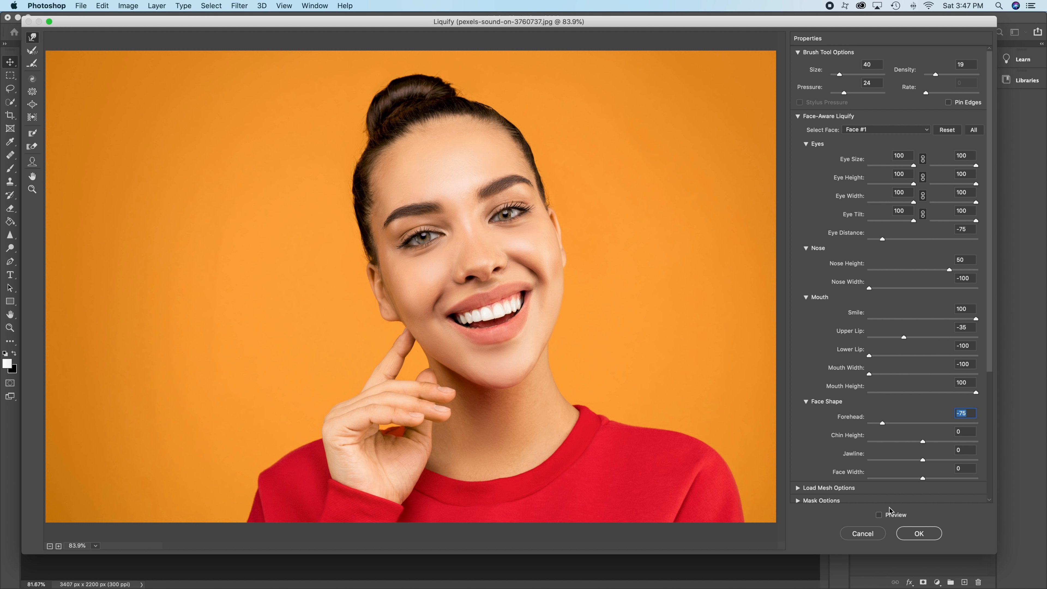
left_click(879, 515)
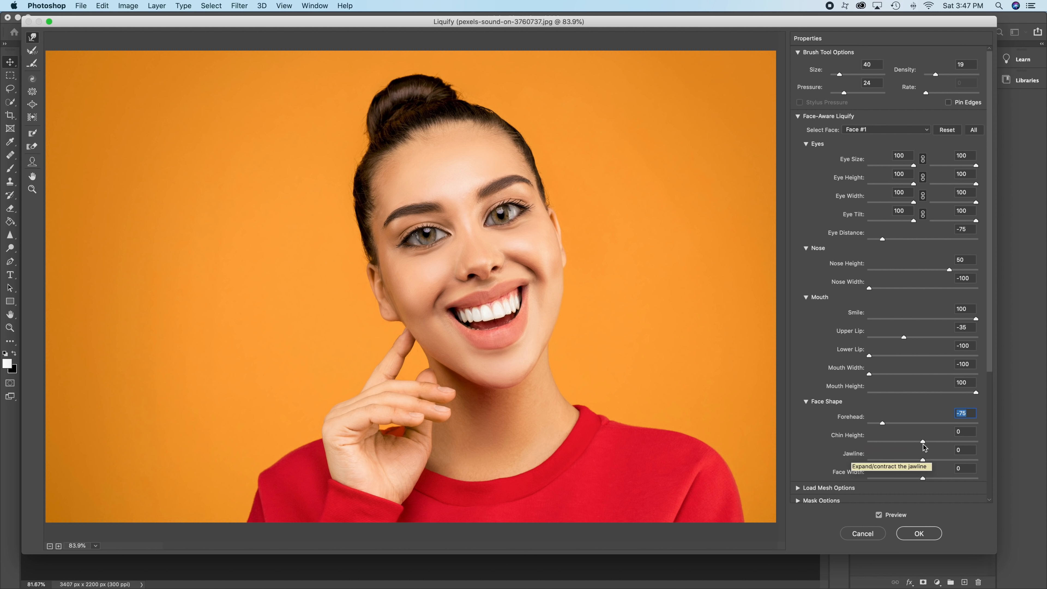
Set the face shape's Chin Height and Jawline to -100 and the Face Width to 75
left_click_drag(923, 442, 843, 440)
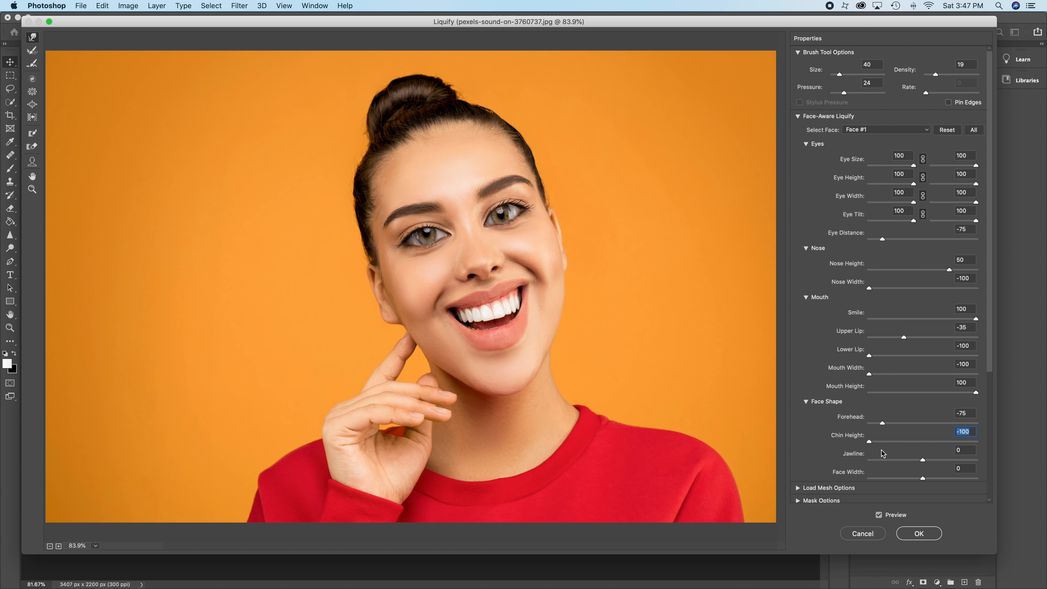
left_click_drag(923, 461, 862, 454)
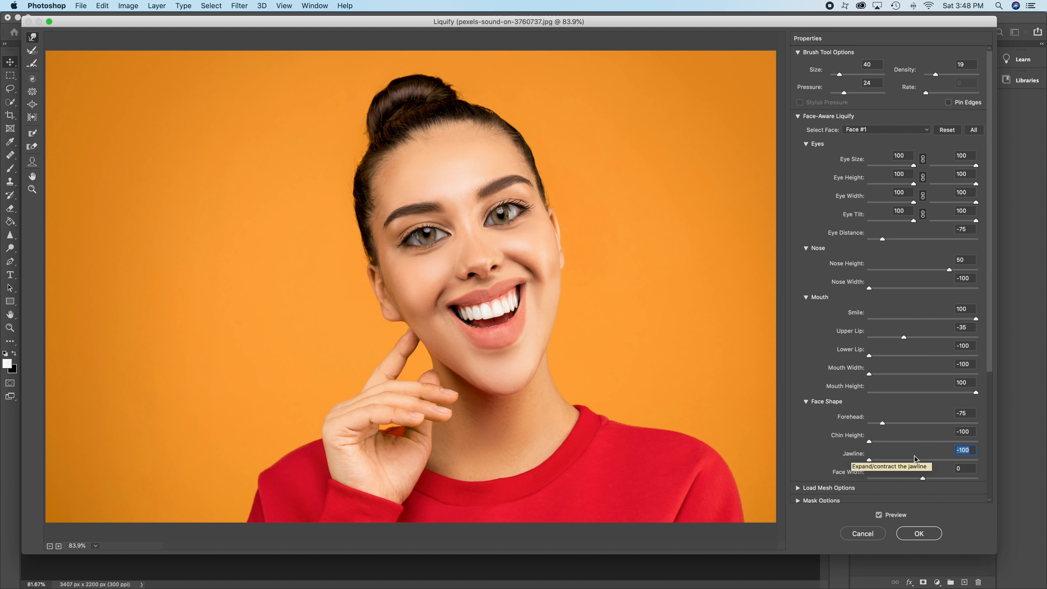
left_click_drag(922, 479, 962, 478)
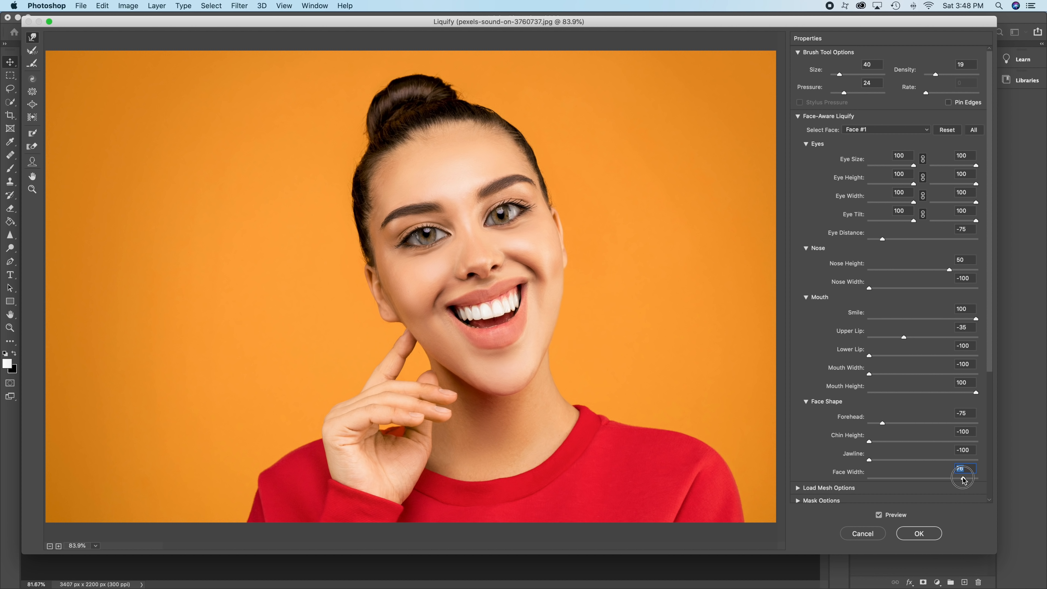
left_click_drag(961, 479, 963, 478)
Toggle the preview repeatedly to compare the completed face distortion, including chin, jawline and face width, with the original portrait
left_click(878, 516)
left_click(878, 515)
left_click(878, 515)
left_click(879, 515)
left_click(878, 516)
left_click(879, 515)
left_click(878, 516)
left_click(878, 515)
Look over the remaining Liquify options and apply the filter to the 1st effect layer
scroll(886, 387, "down", 5)
scroll(885, 387, "up", 5)
scroll(888, 397, "down", 5)
left_click(924, 535)
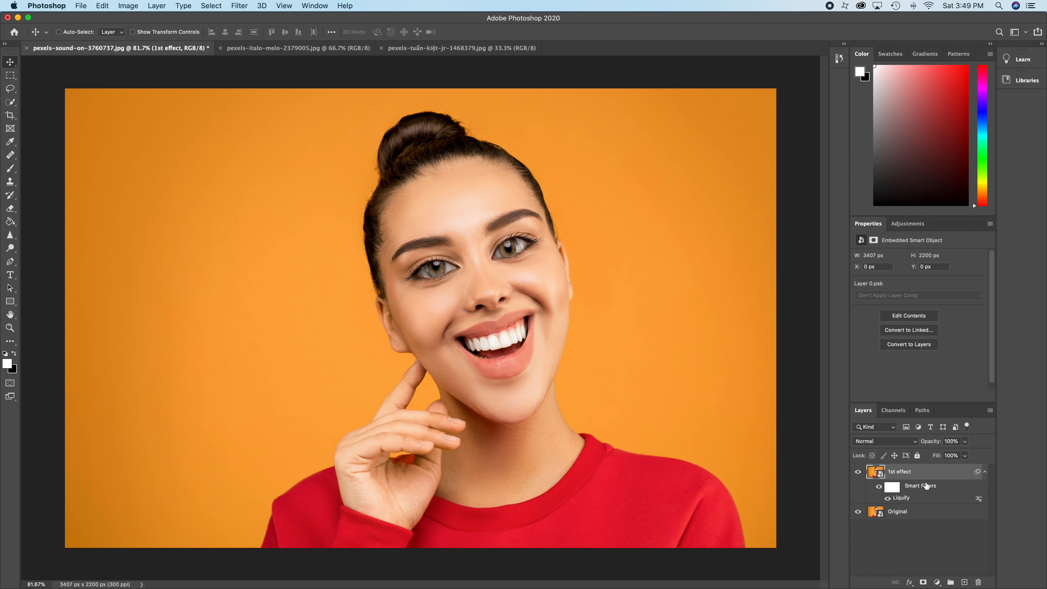
Reopen the Liquify smart filter of the 1st effect layer, check its slider values, and accept them
double_click(901, 498)
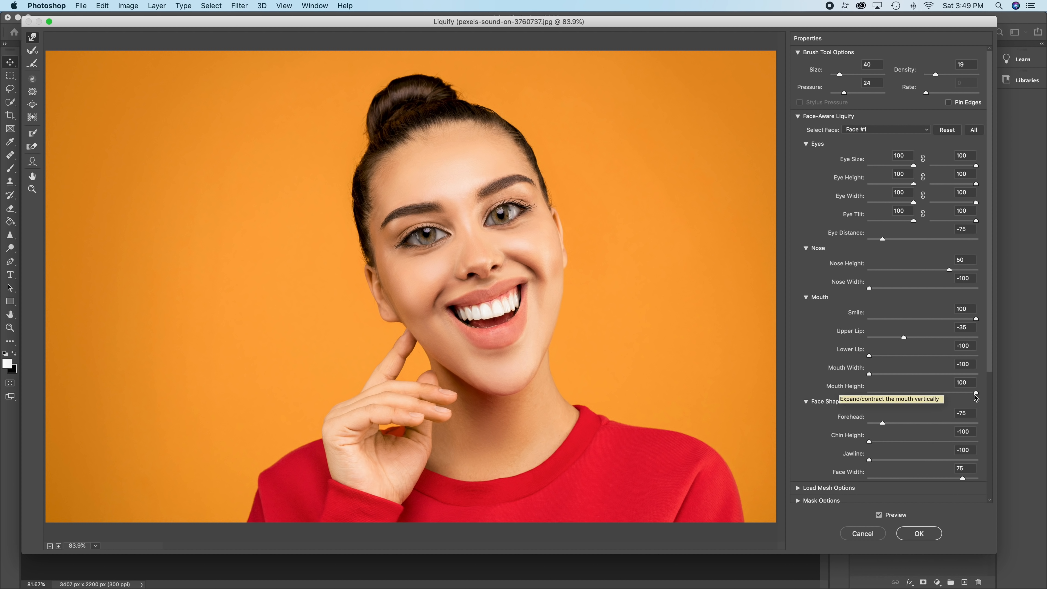
mouse_move(975, 392)
left_mouse_down()
mouse_move(848, 387)
mouse_move(975, 394)
left_mouse_up()
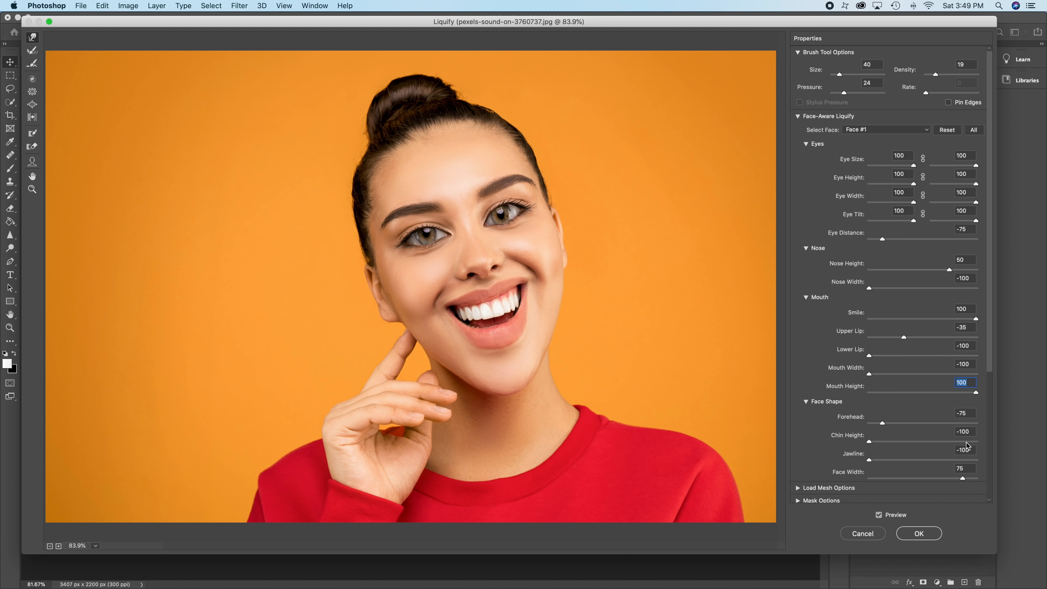
left_click(918, 533)
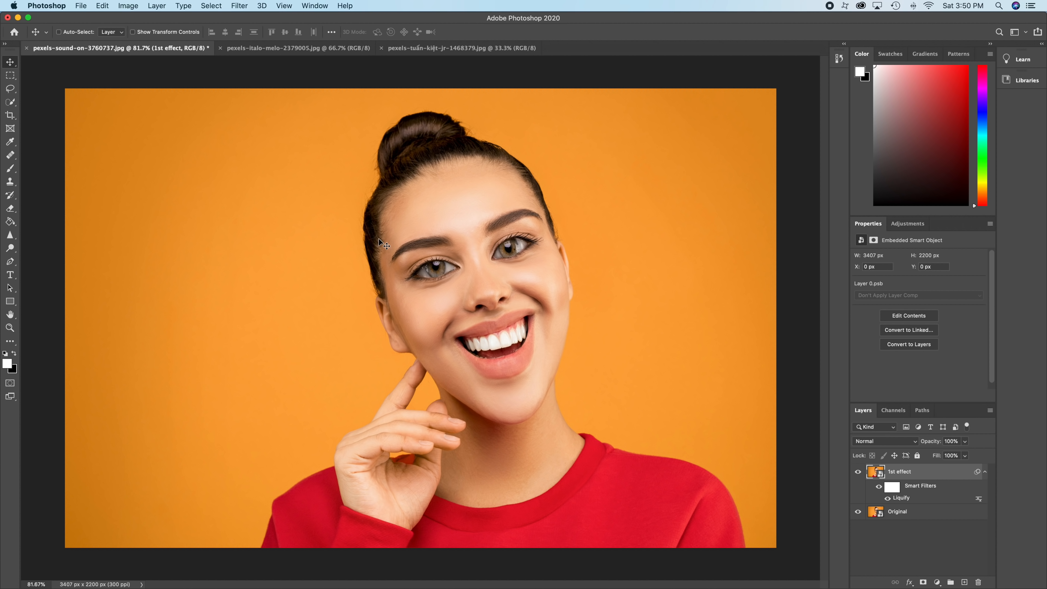
Apply the Filter Gallery's artistic Poster Edges effect with Edge Intensity 0 and Posterization 2
left_click(240, 7)
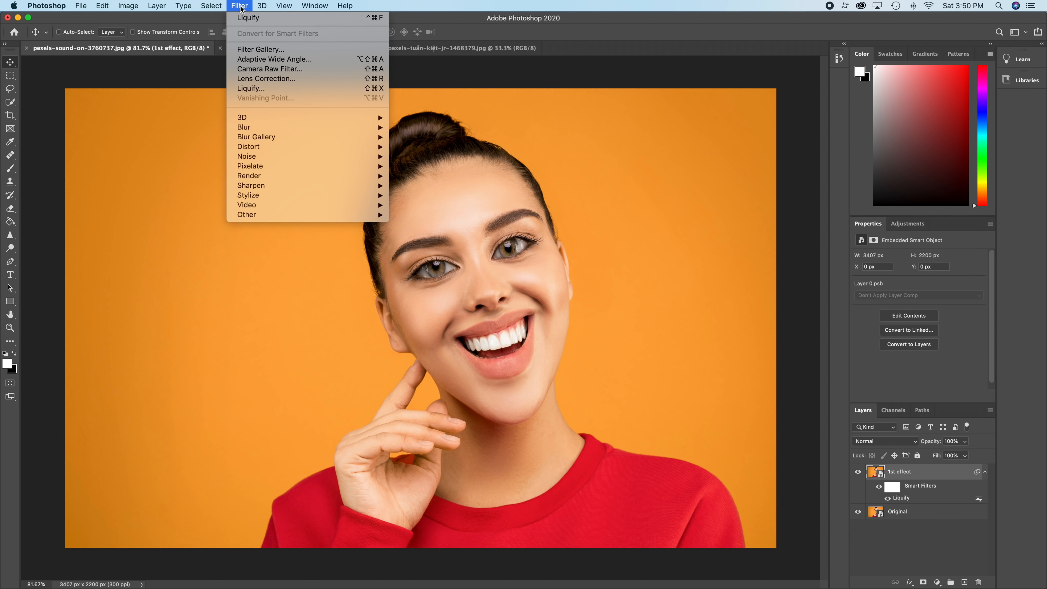
left_click(271, 50)
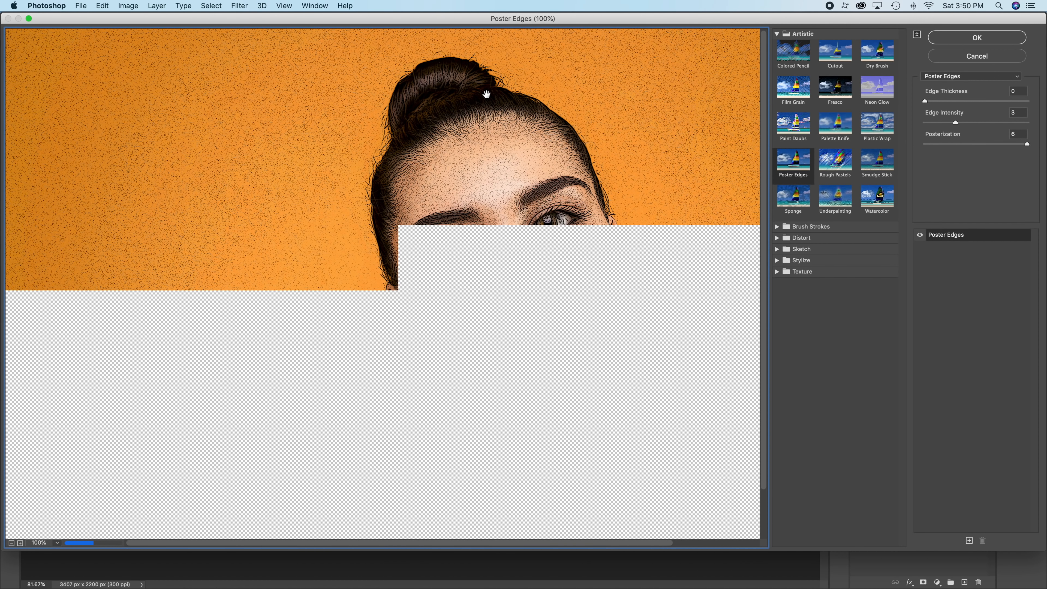
left_click(777, 34)
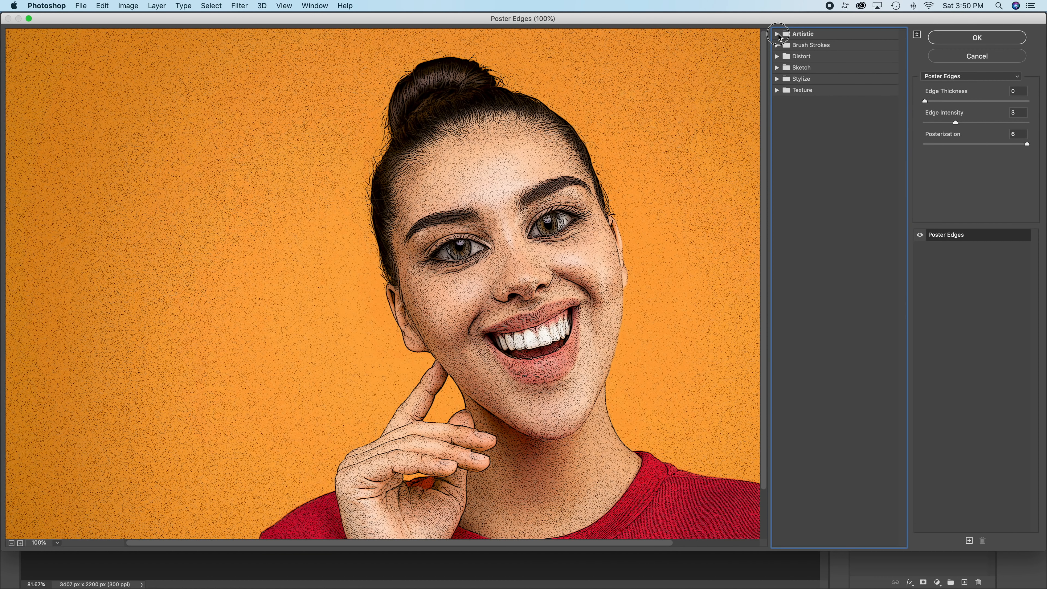
left_click(777, 34)
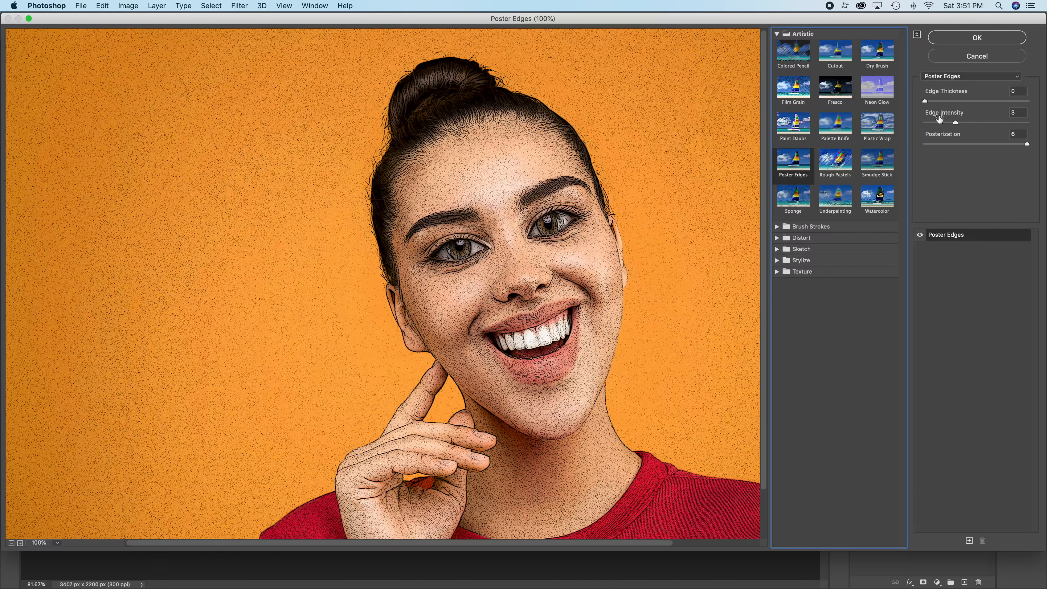
left_click(1016, 113)
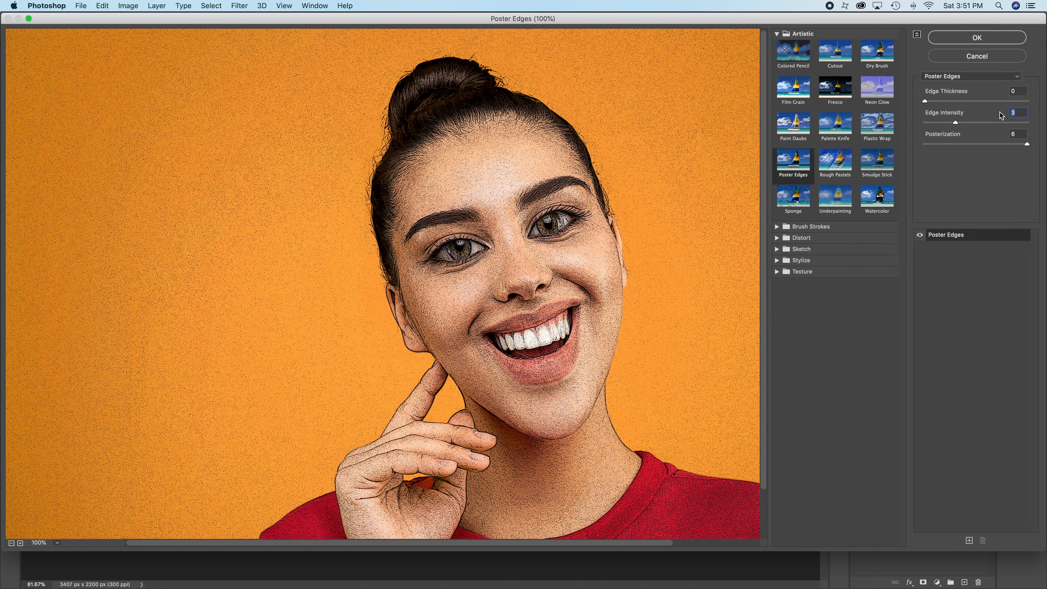
type("0")
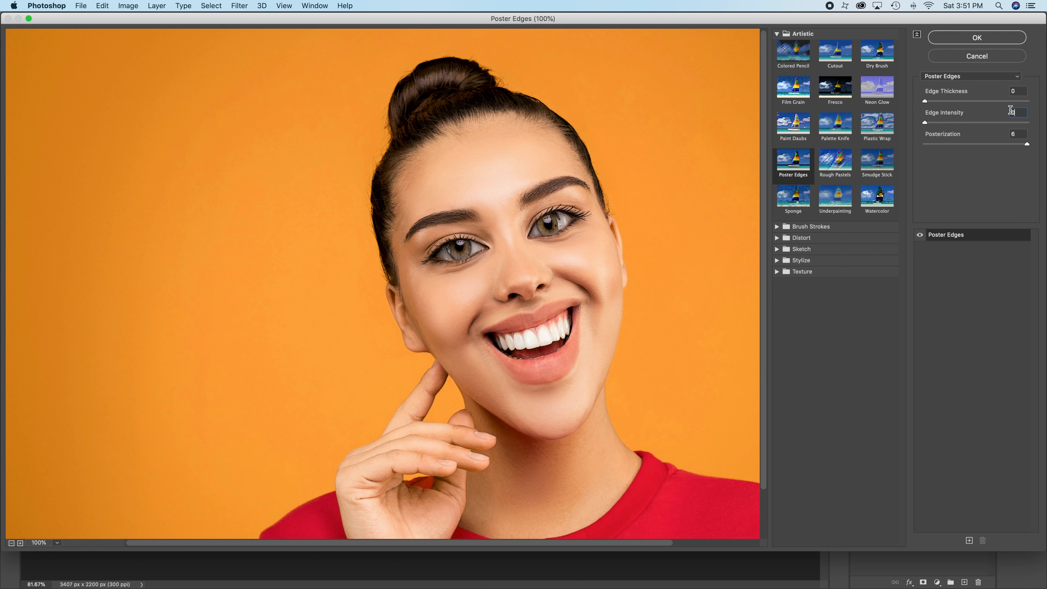
left_click(1015, 134)
type("2")
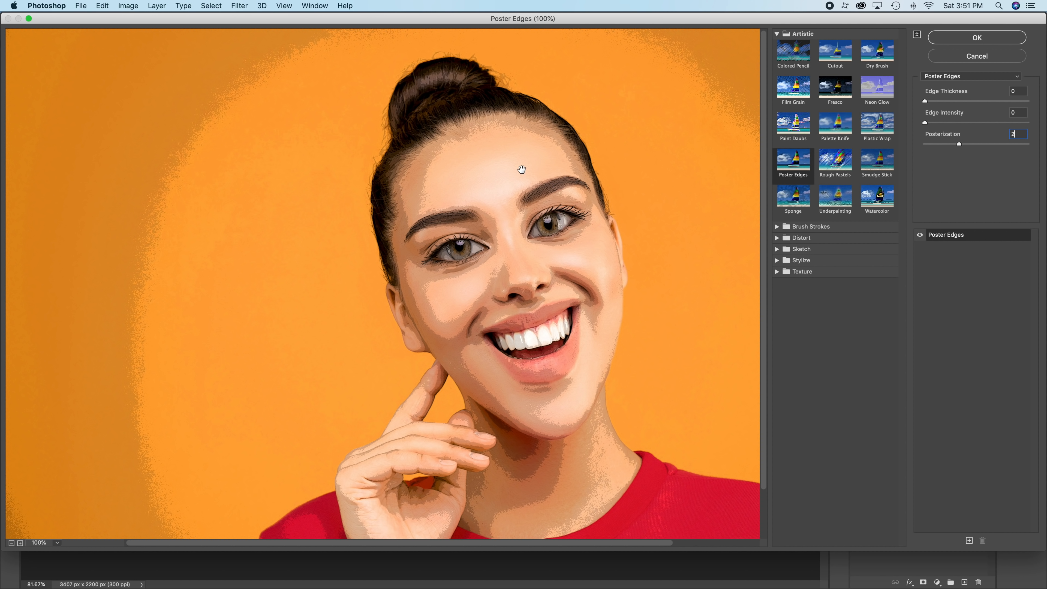
left_click(967, 39)
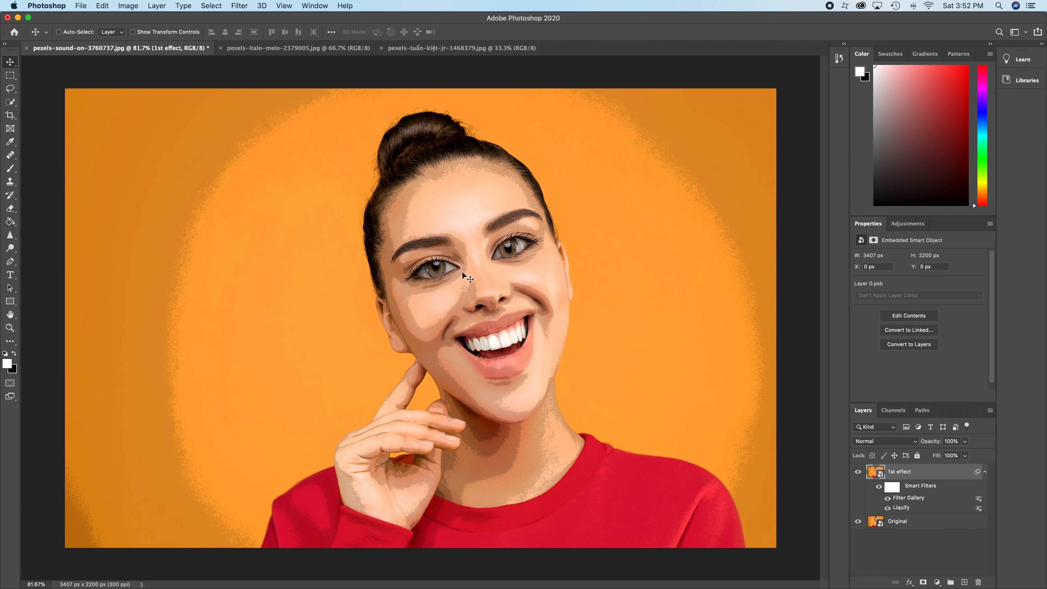
Sharpen the 1st effect layer with an Unsharp Mask of Amount 91%, Radius 5 pixels and Threshold 10 levels
left_click(239, 7)
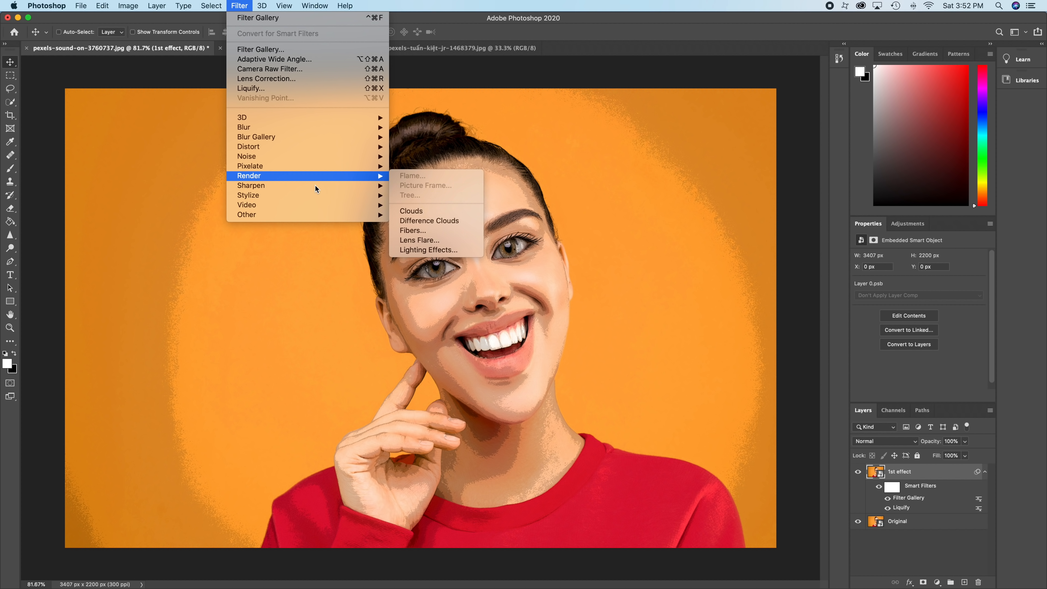
mouse_move(330, 188)
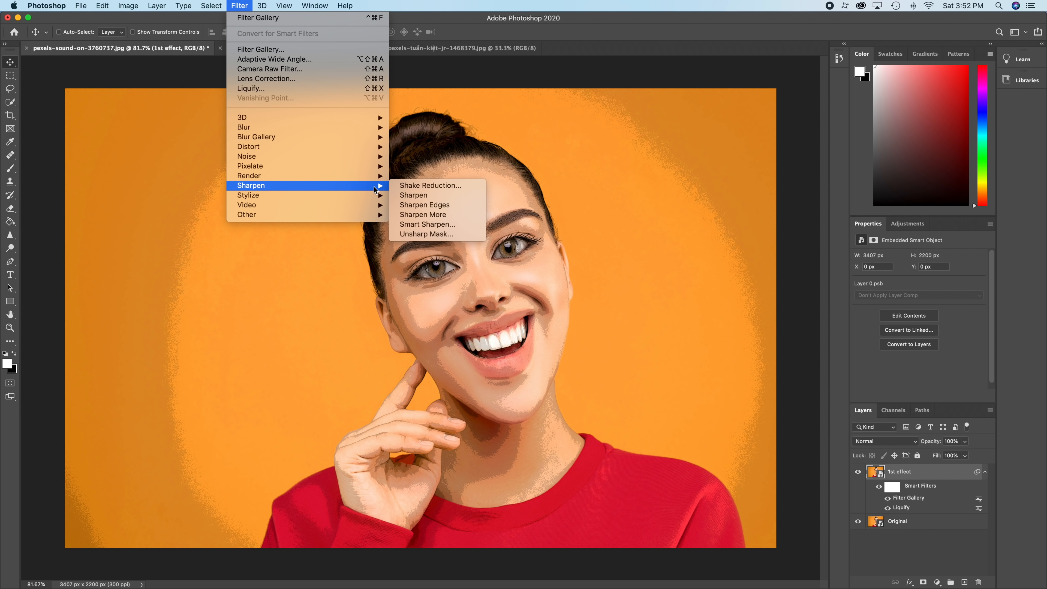
left_click(432, 236)
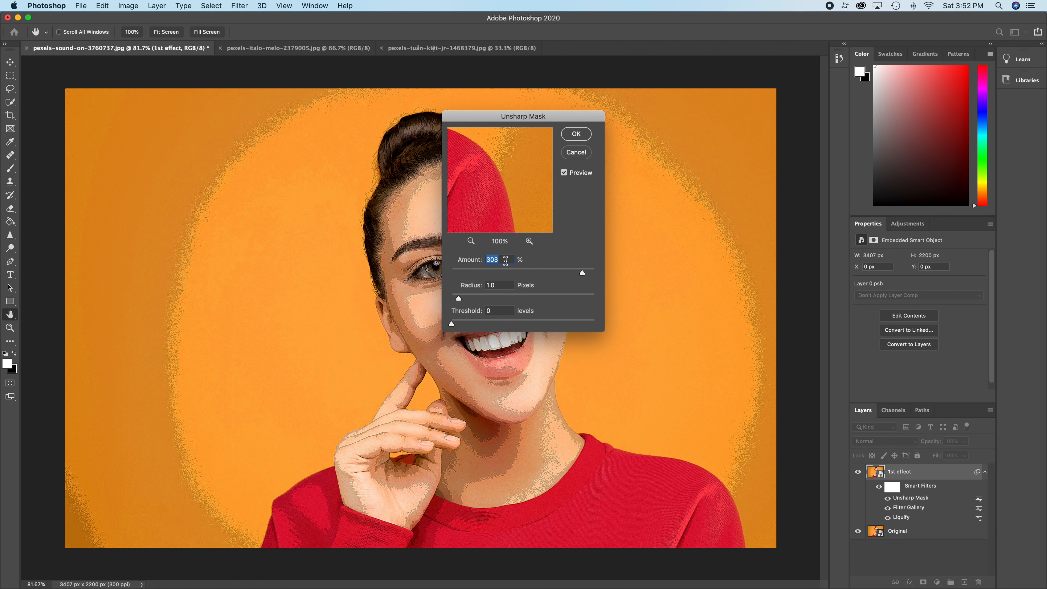
type("91")
key("Tab")
type("5")
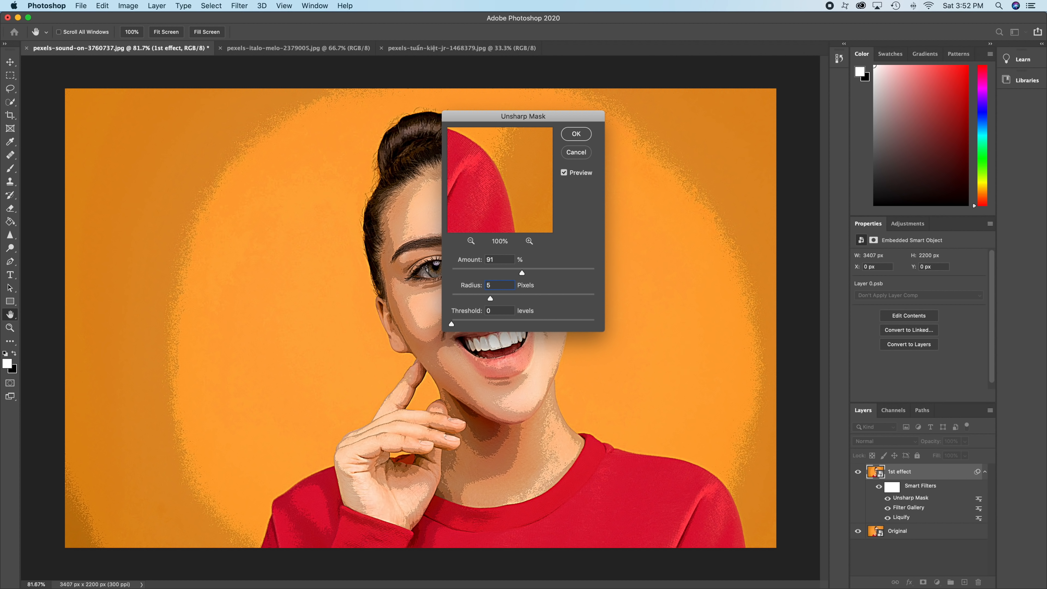
key("Tab")
type("10")
left_click(581, 136)
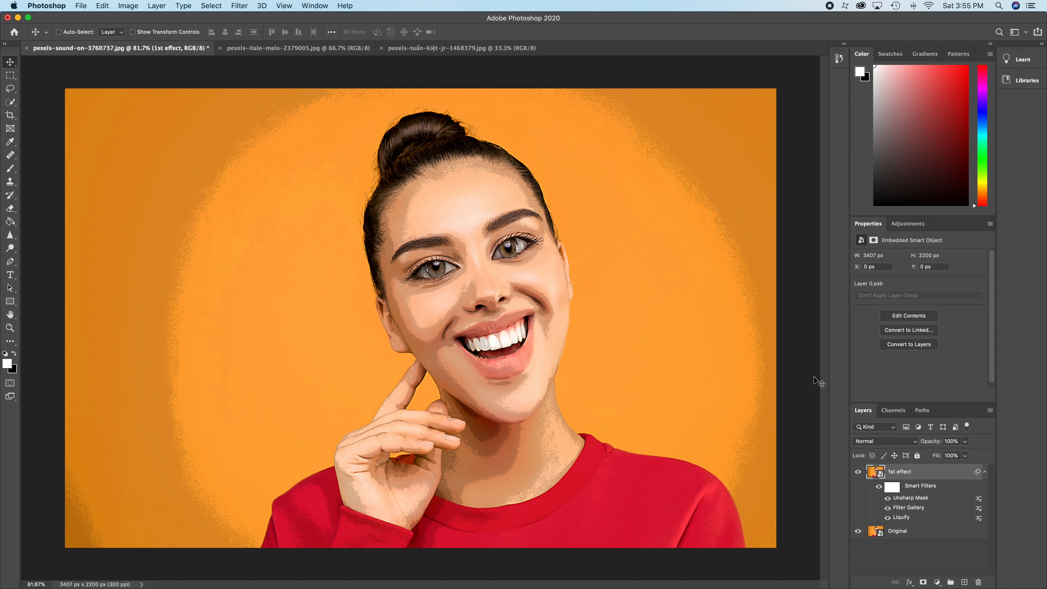
Apply an Oil Paint filter to the 1st effect layer with Stylization 4, Cleanliness 3, Scale 0.1, Bristle Detail 0 and Lighting disabled
left_click(243, 5)
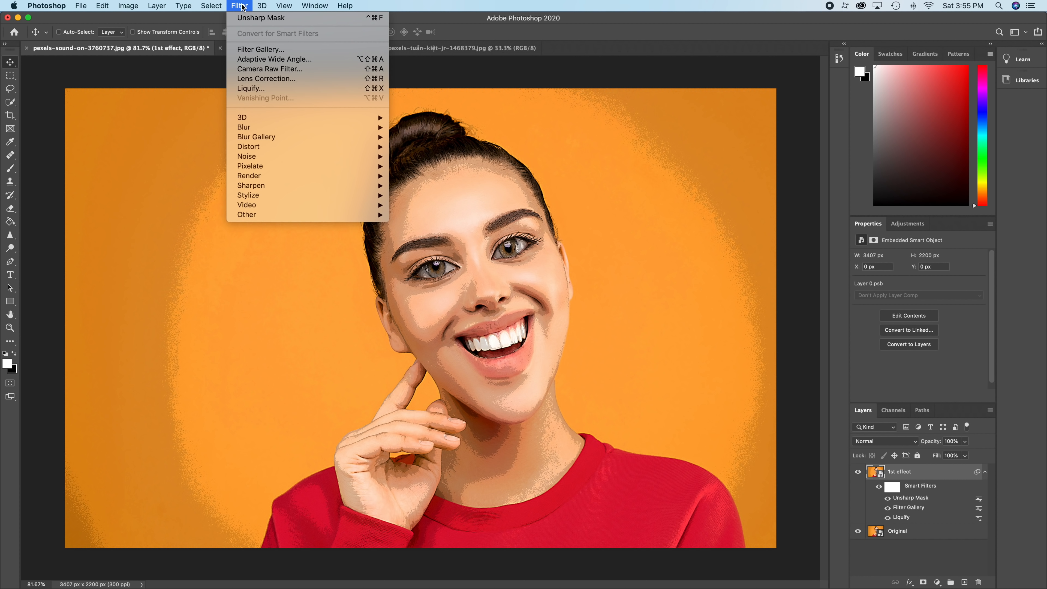
mouse_move(282, 195)
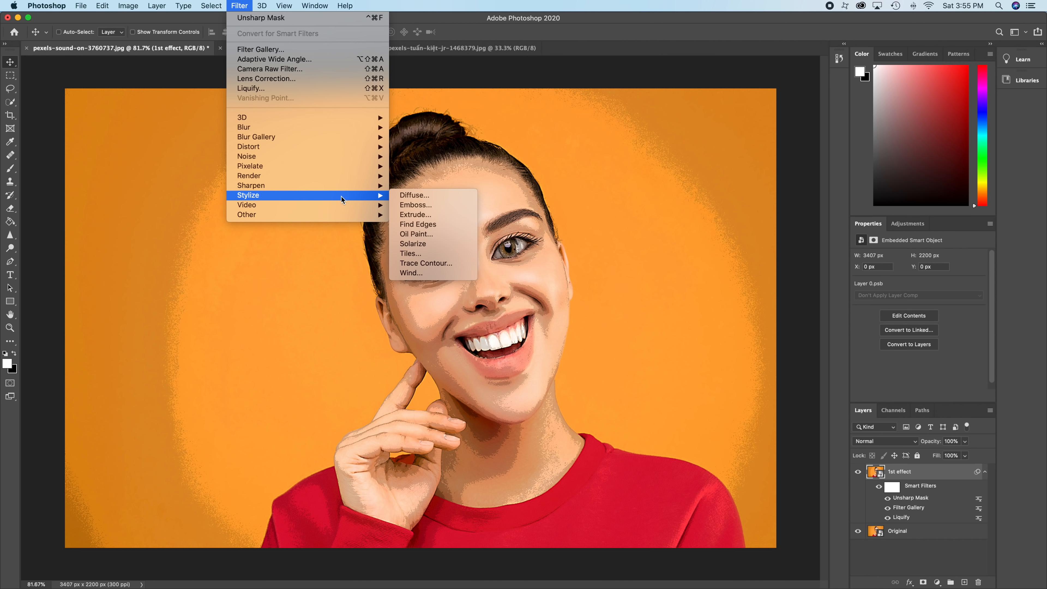
left_click(423, 233)
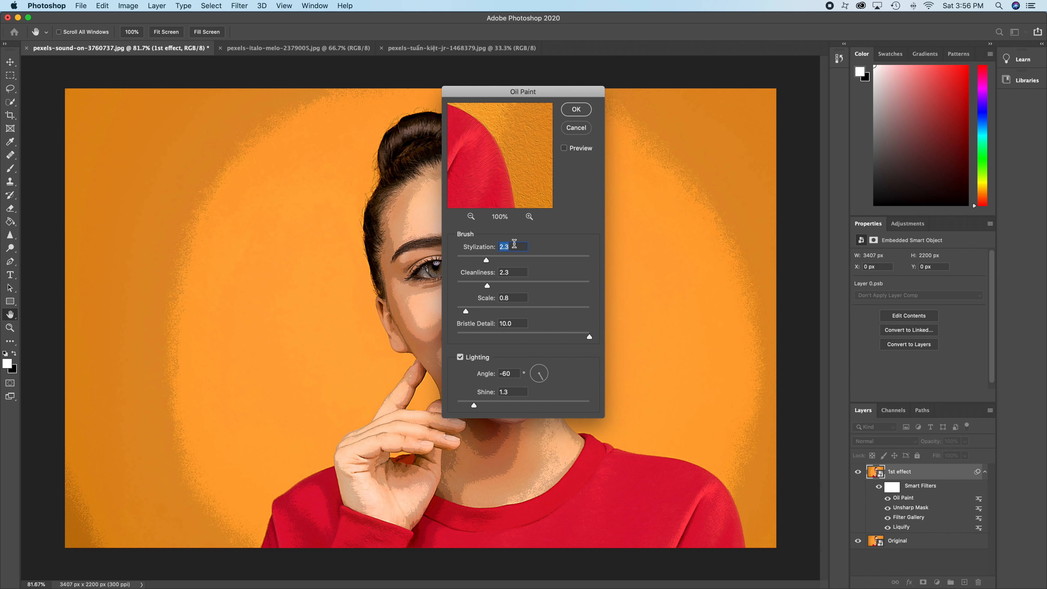
type("4")
left_click(516, 272)
type("3")
left_click(498, 299)
type("0.1")
left_click(490, 322)
type("0")
left_click(461, 358)
left_click(576, 109)
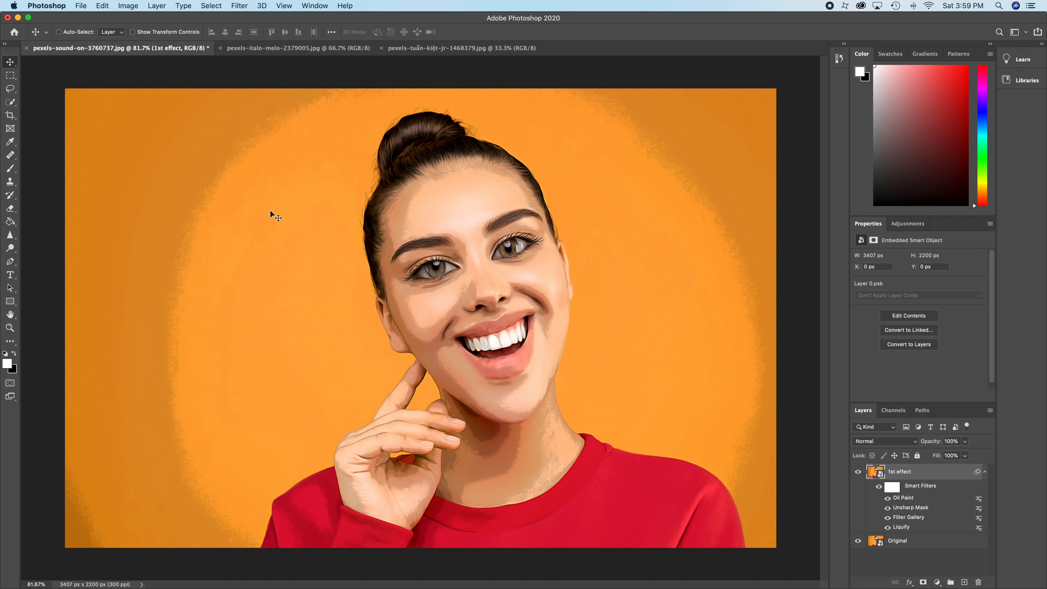
Add a second Unsharp Mask to the 1st effect layer with Amount 60% and Threshold 5 levels
left_click(240, 7)
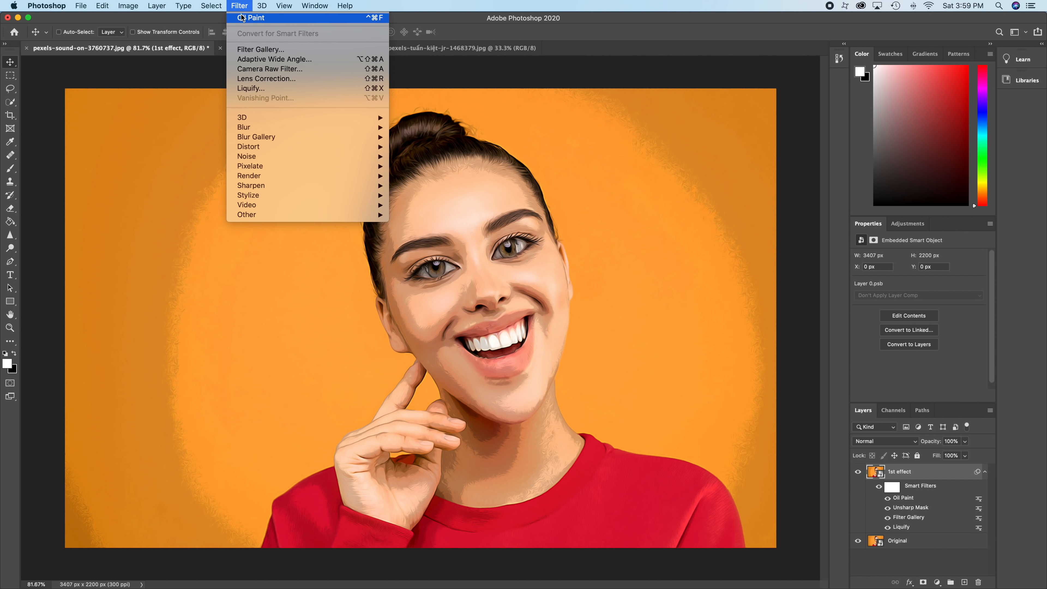
mouse_move(316, 191)
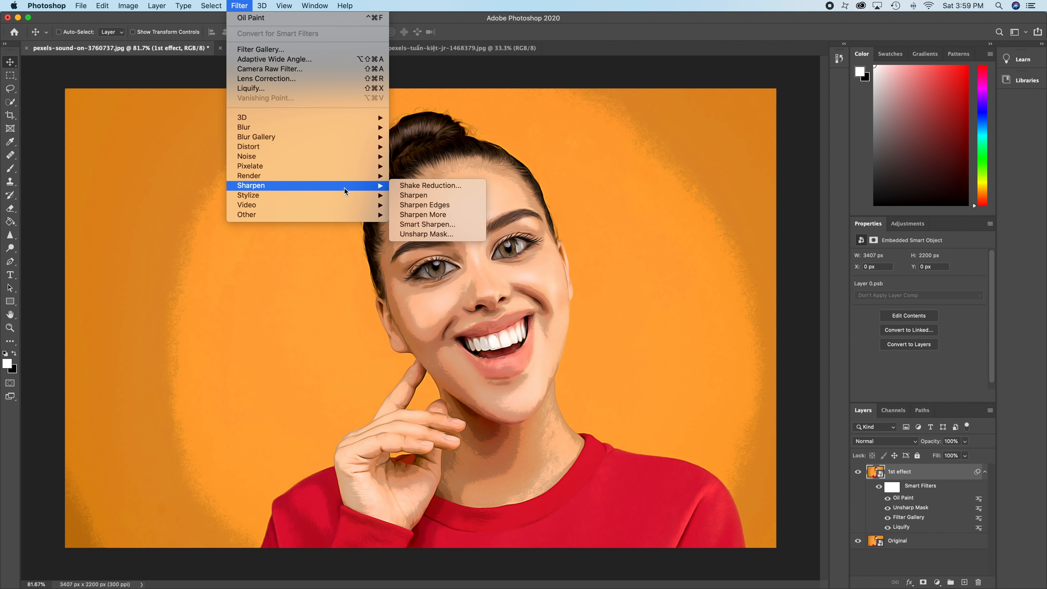
left_click(417, 233)
left_click_drag(510, 118, 641, 118)
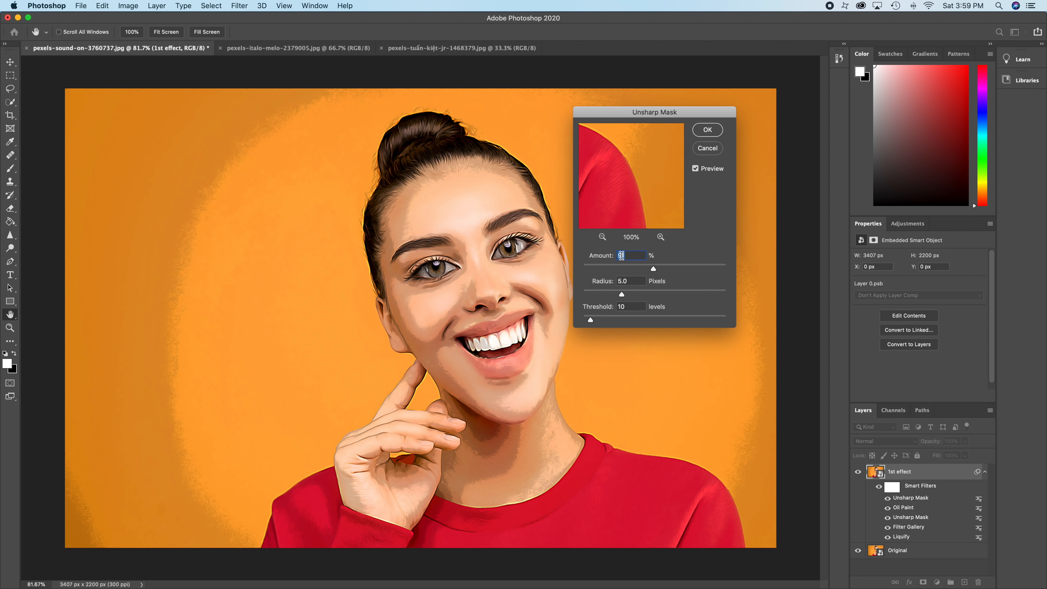
type("50")
key("BackSpace")
type("60")
double_click(626, 281)
double_click(629, 307)
type("5")
left_click(706, 132)
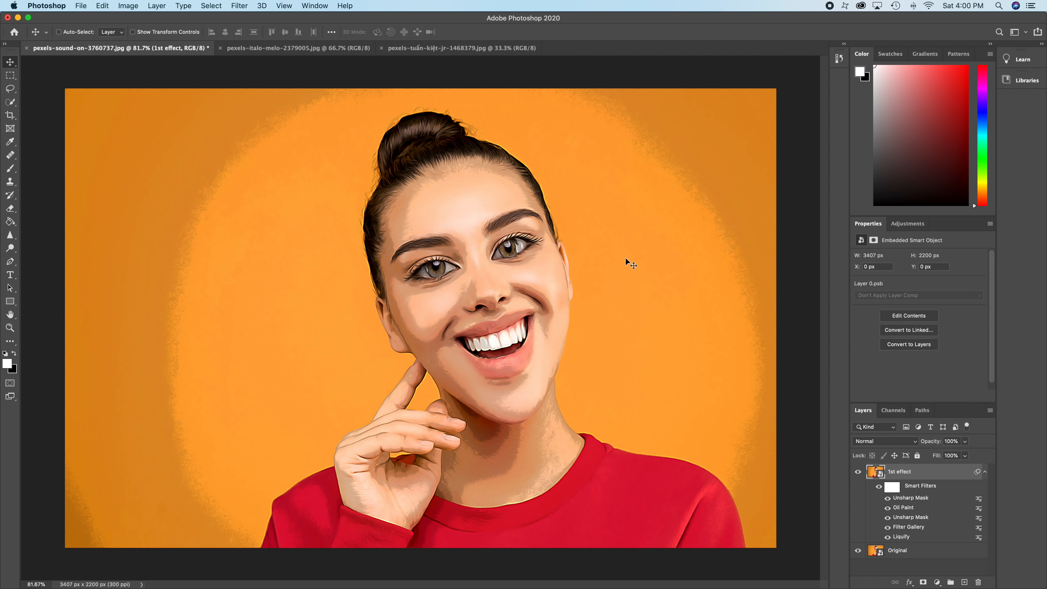
Duplicate the Original layer, move the copy above the 1st effect layer and rename it "2nd effect"
left_click(918, 552)
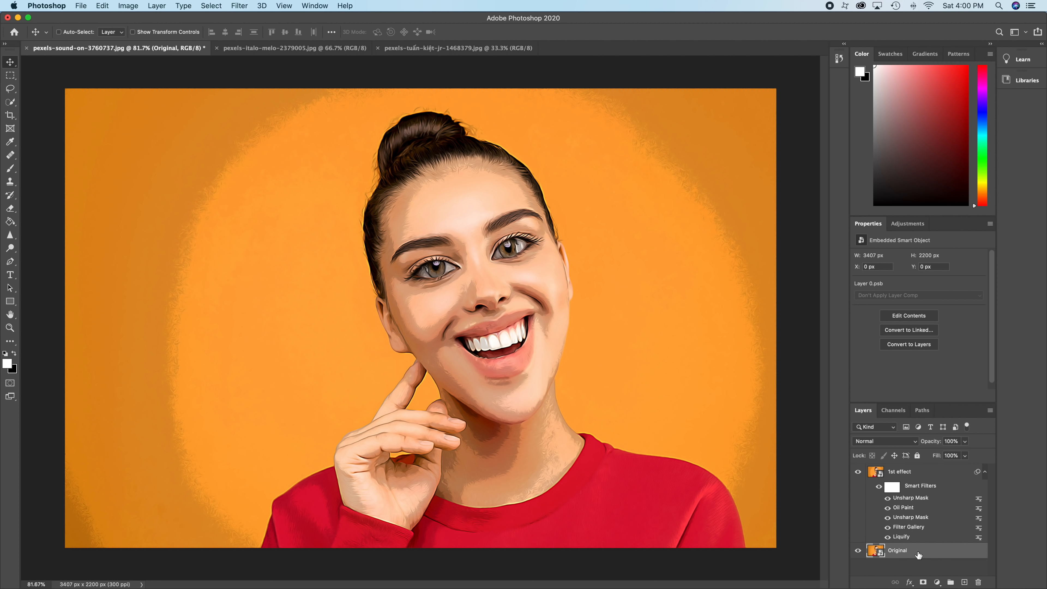
key("super+j")
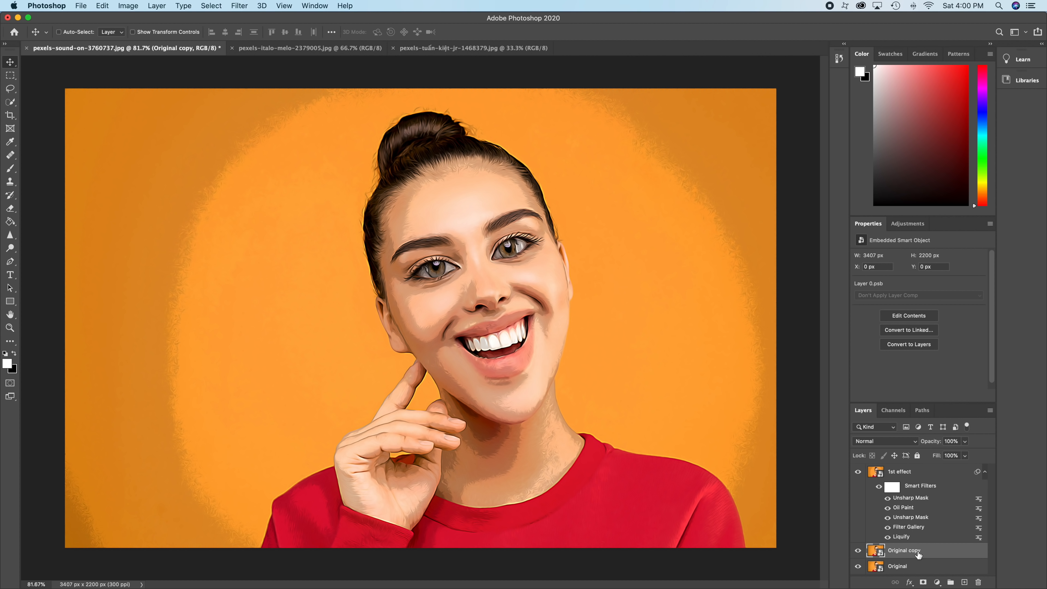
left_click_drag(918, 555, 895, 469)
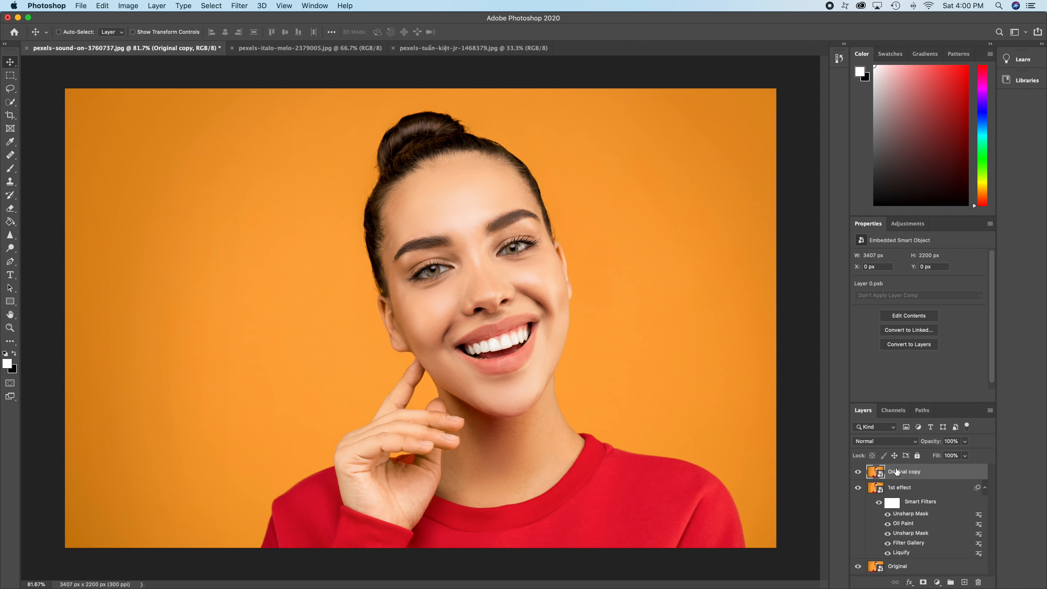
double_click(897, 472)
type("2nd effect")
Copy the Liquify smart filter from the 1st effect layer onto the 2nd effect layer, collapsing the former's filter list and expanding the latter's
left_click(857, 514)
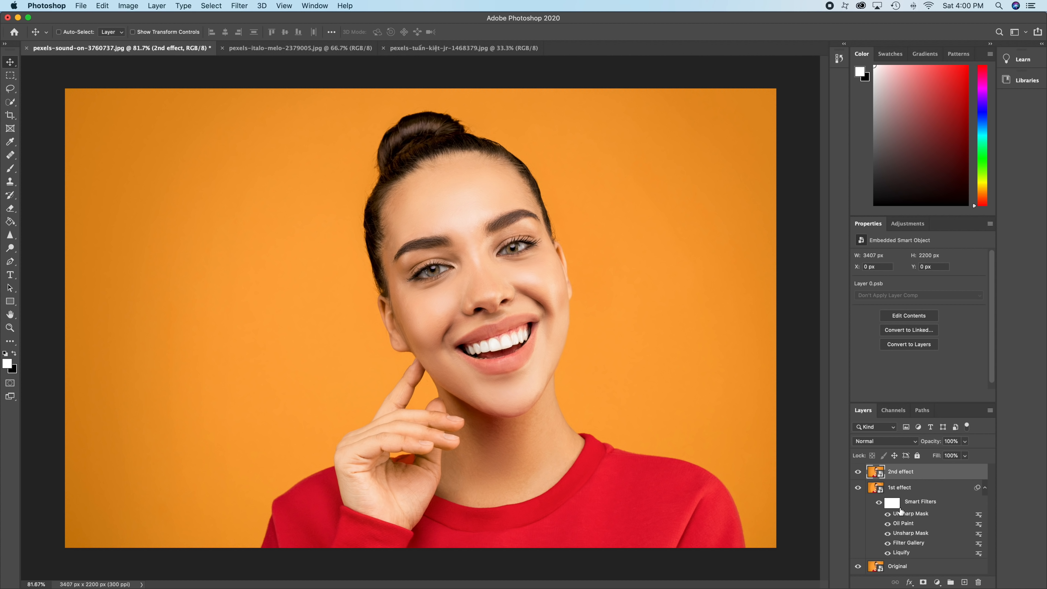
left_click(907, 488)
left_click(900, 476)
left_click(904, 554)
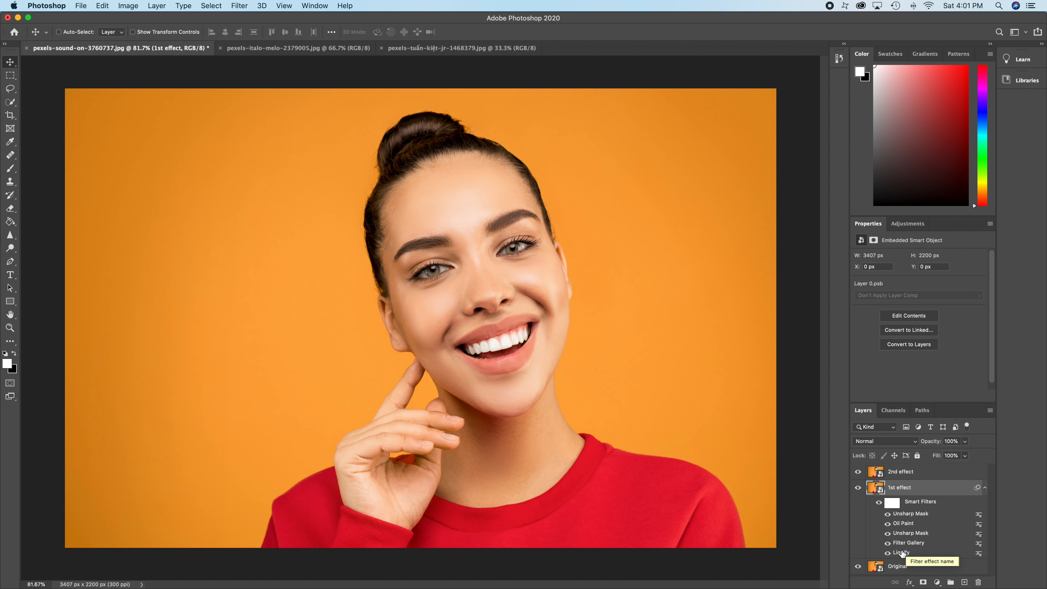
left_click(901, 554)
left_click_drag(901, 555, 902, 476)
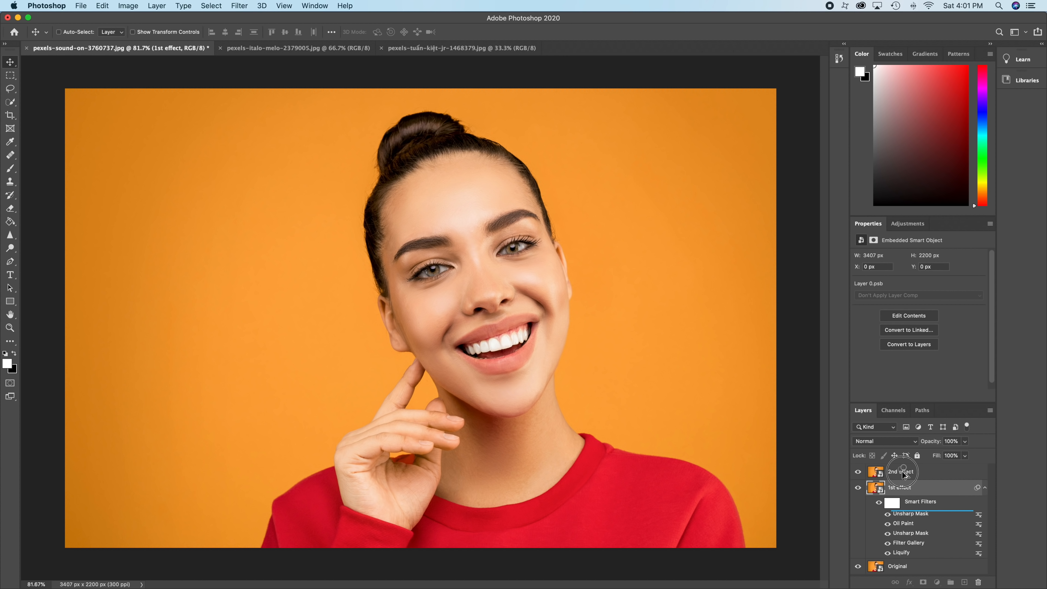
left_click_drag(903, 474, 902, 473)
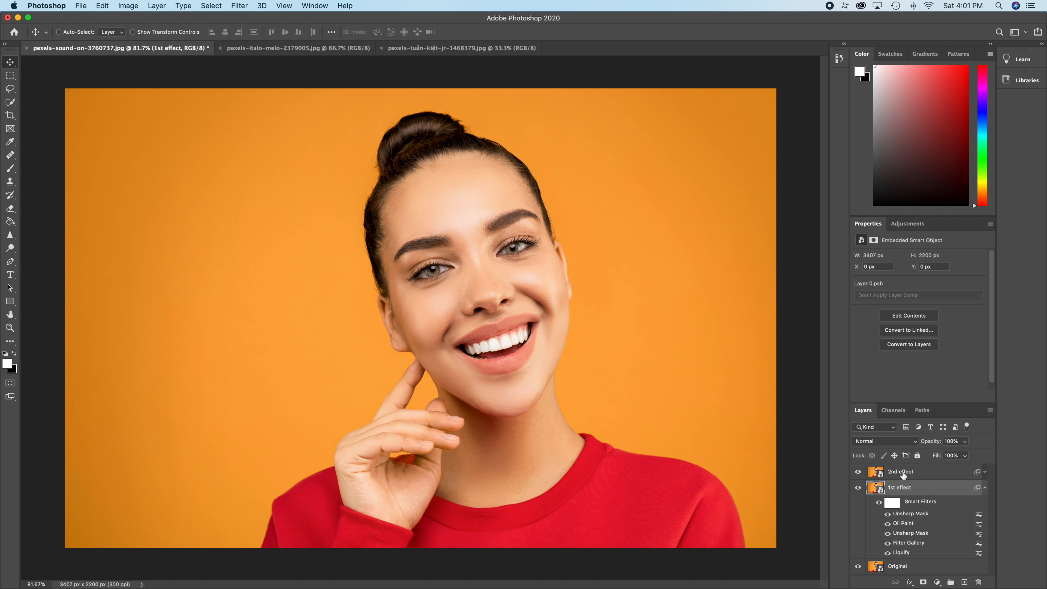
left_click(985, 488)
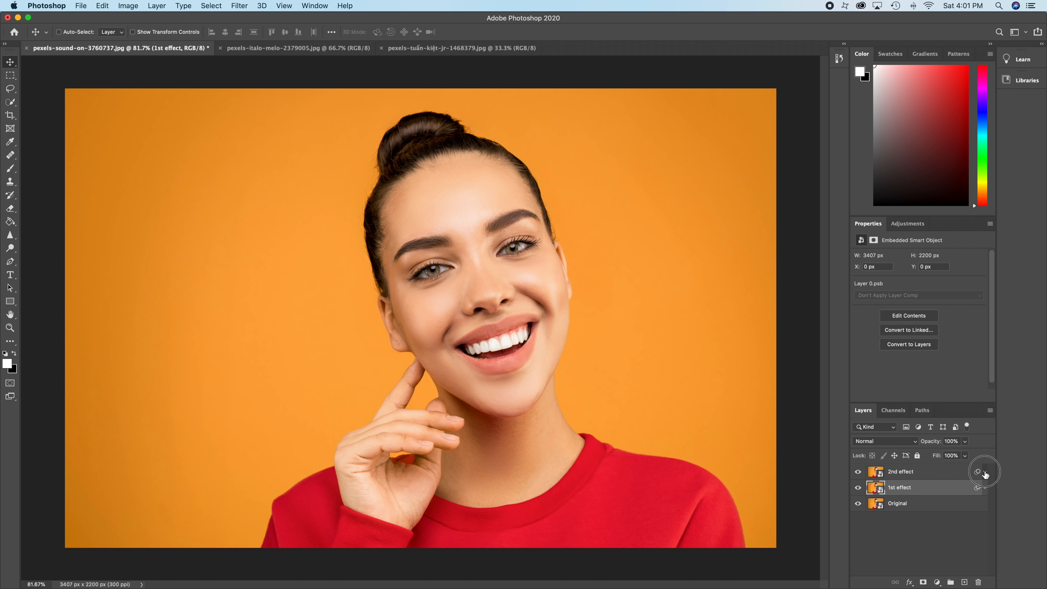
left_click(984, 472)
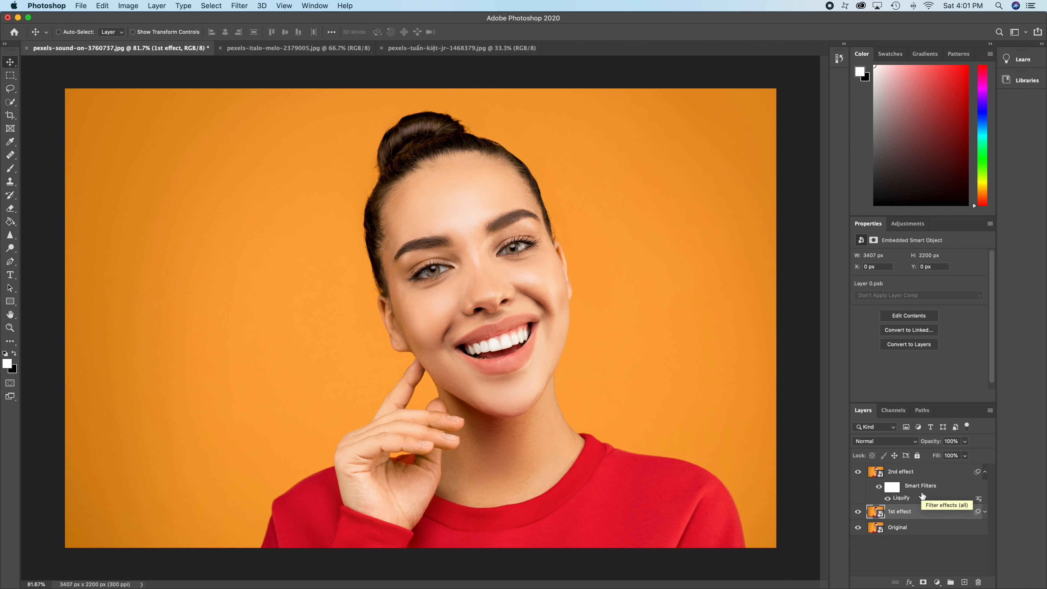
Select the 2nd effect layer and switch its Liquify smart filter off and back on
left_click(915, 474)
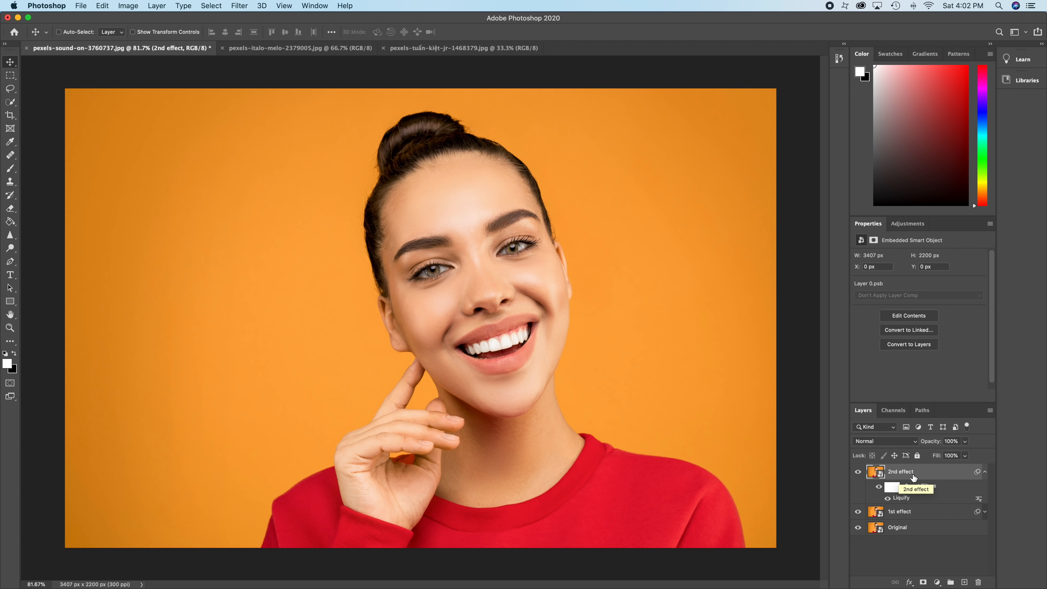
left_click(887, 498)
left_click(887, 498)
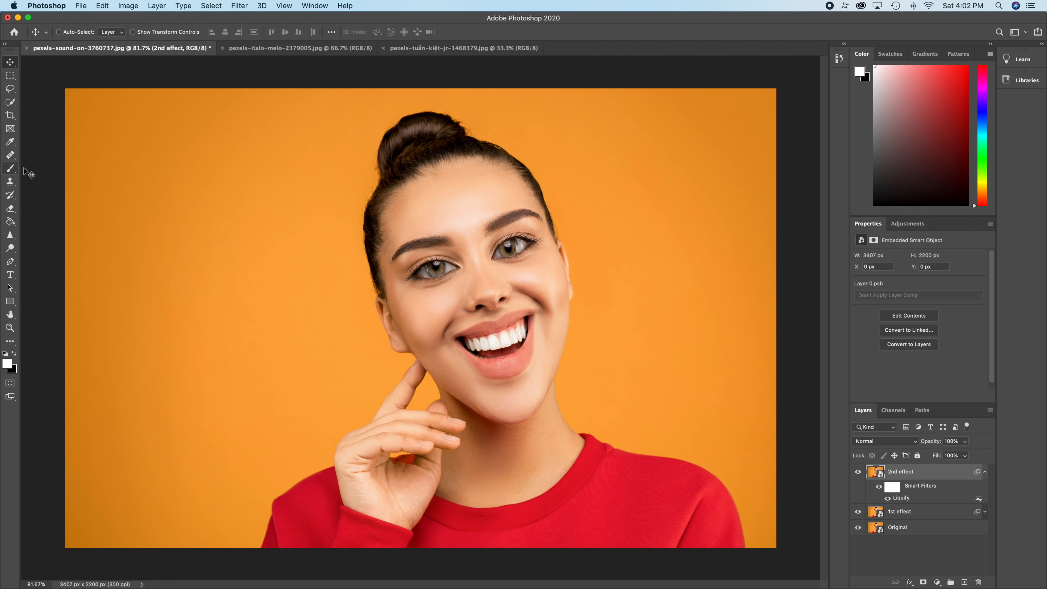
Apply the Filter Gallery's Poster Edges effect to the 2nd effect layer with Edge Thickness 0, Edge Intensity 3 and Posterization 6
left_click(241, 7)
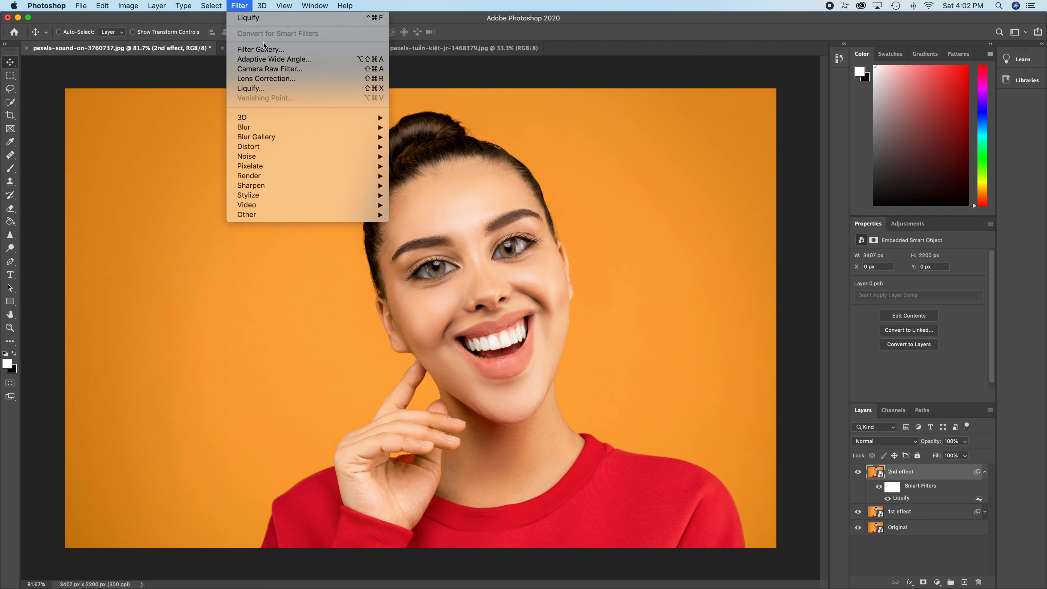
left_click(259, 52)
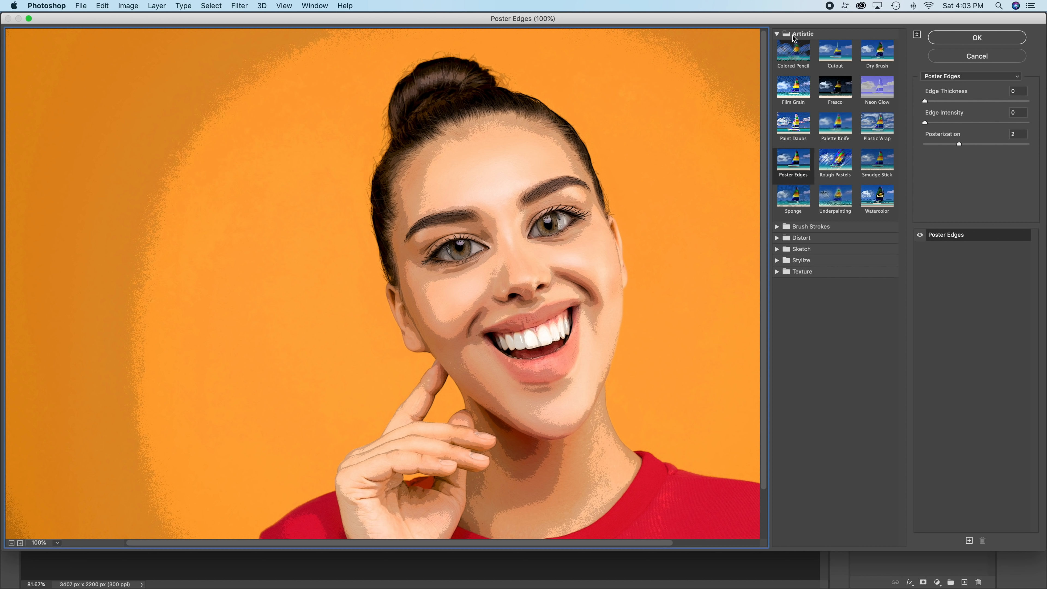
left_click(793, 169)
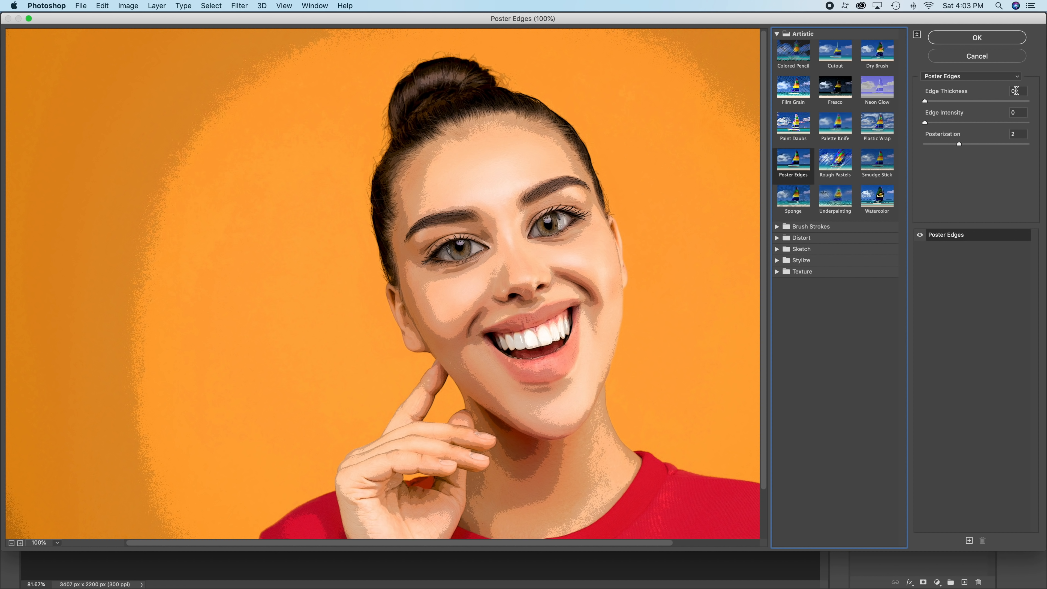
left_click(1016, 112)
type("3")
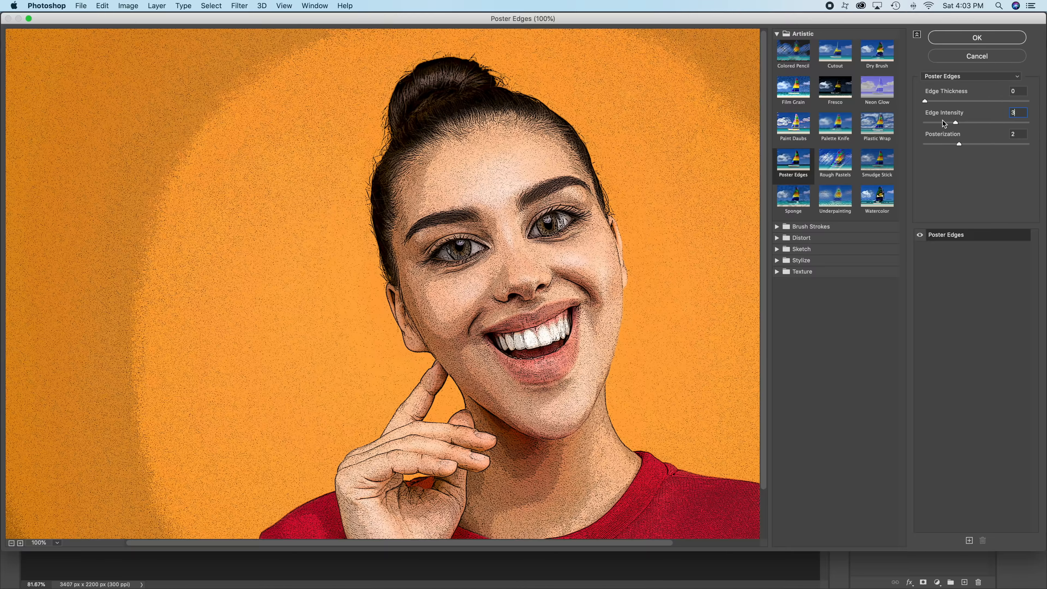
left_click(1007, 135)
type("6")
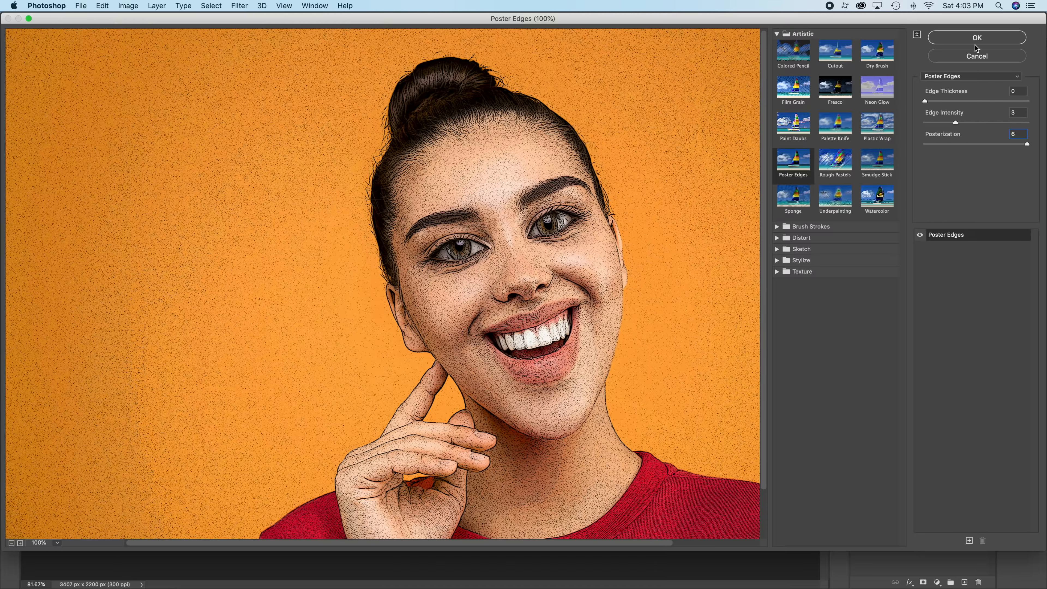
left_click(982, 40)
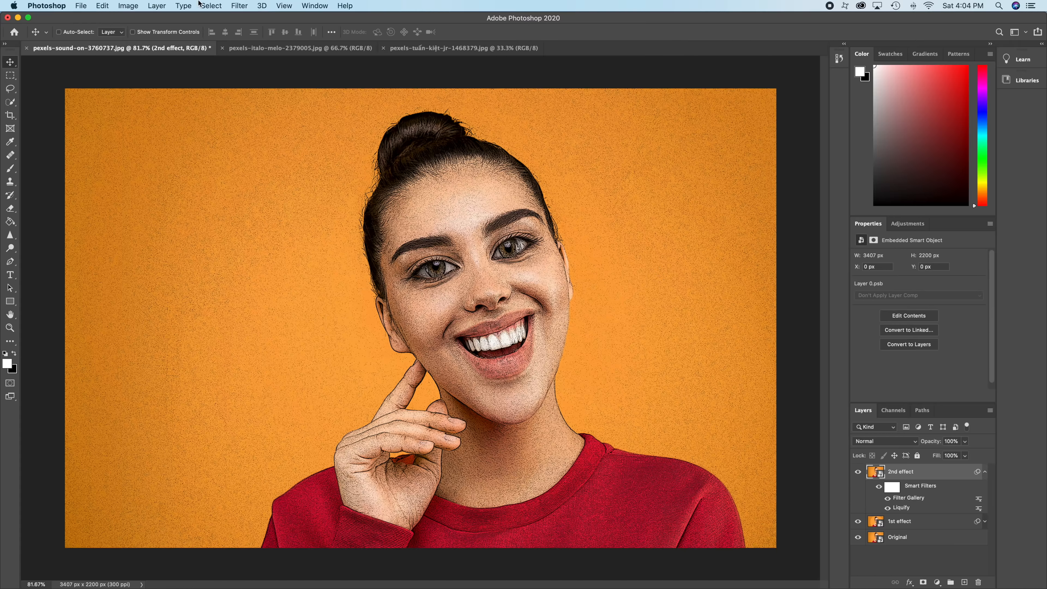
Apply Oil Paint to the 2nd effect layer with Stylization 4.0, Cleanliness 3.0, Scale 0.1, Bristle Detail 0.0 and Lighting off
left_click(241, 7)
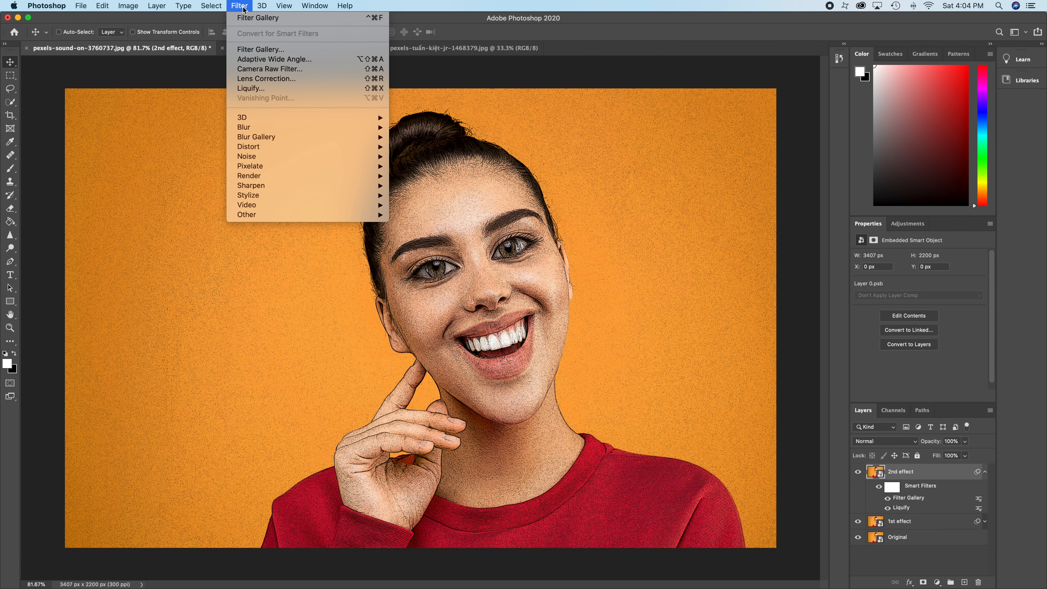
mouse_move(331, 196)
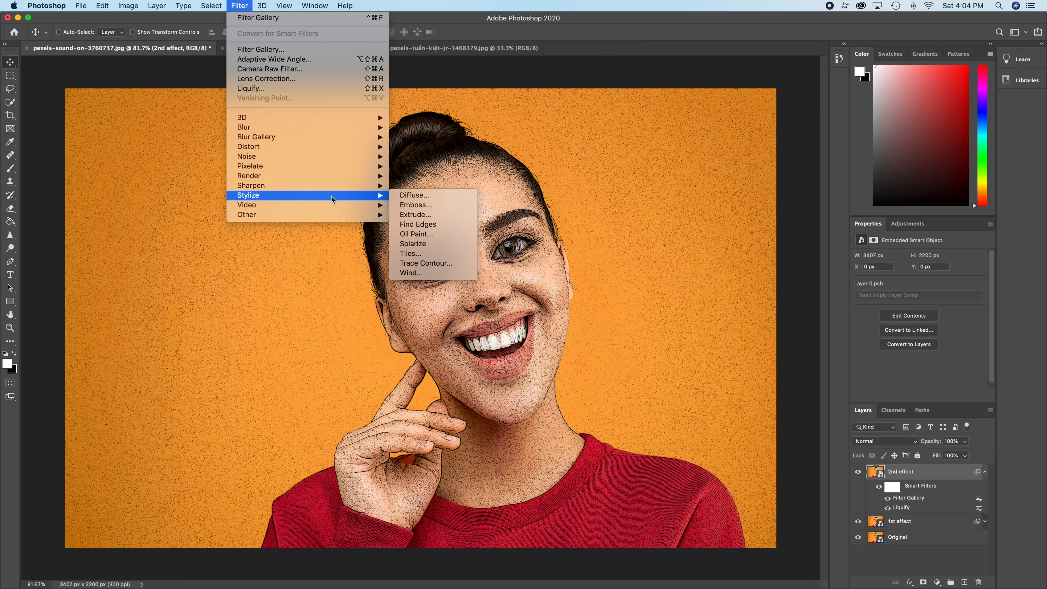
left_click(417, 235)
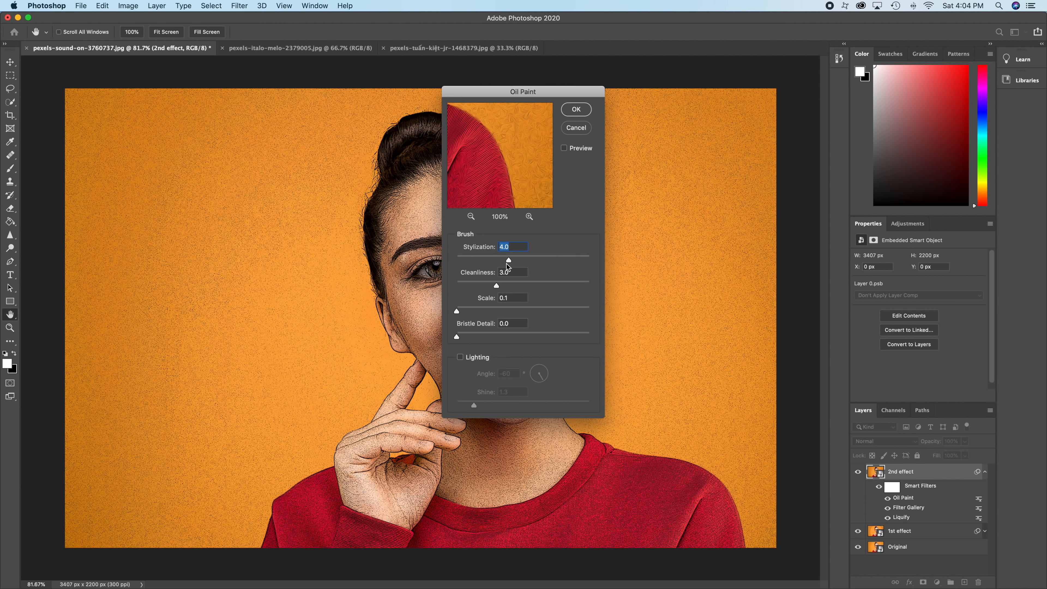
left_click_drag(506, 92, 641, 91)
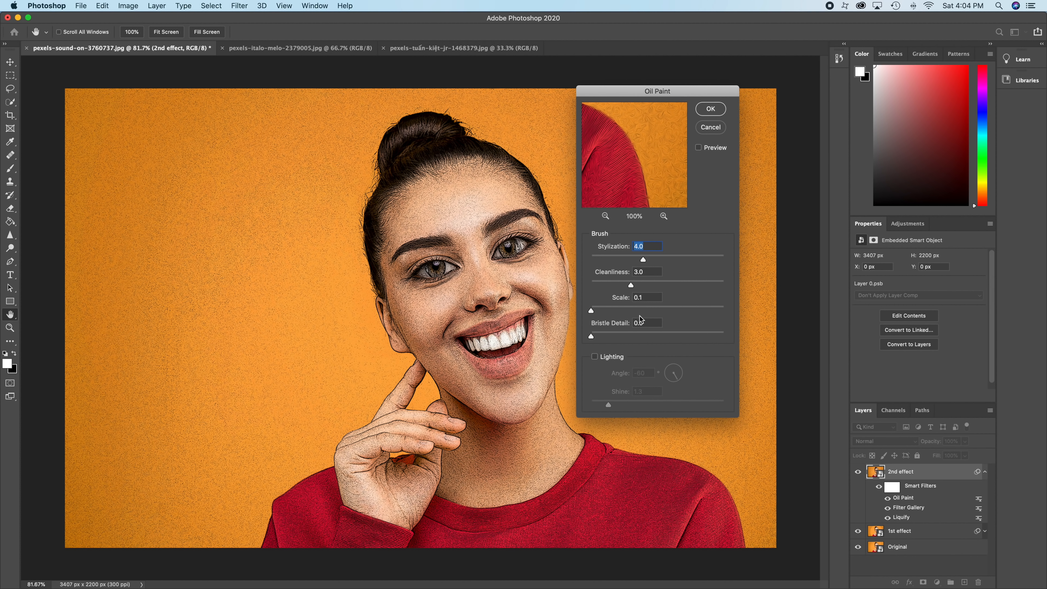
left_click(702, 109)
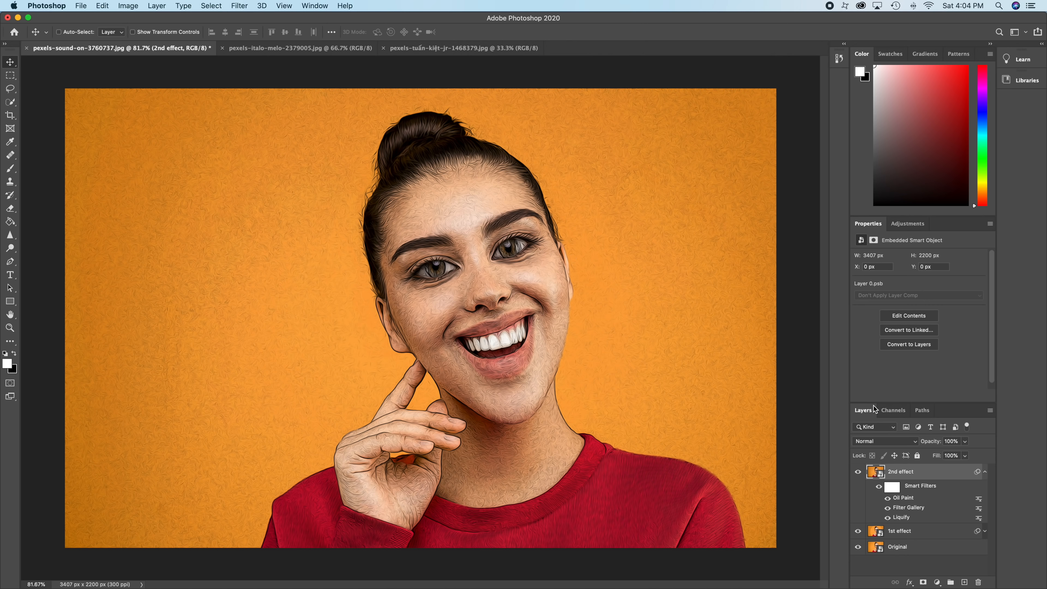
Blend the 2nd effect layer in Overlay mode at 45% opacity and collapse its smart filter list
left_click(915, 439)
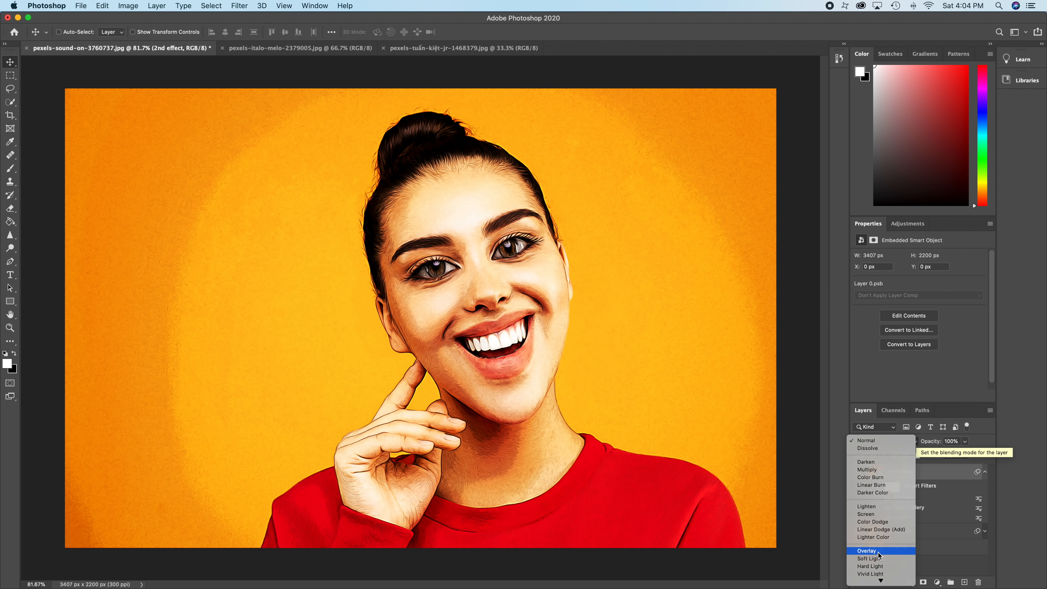
left_click(879, 553)
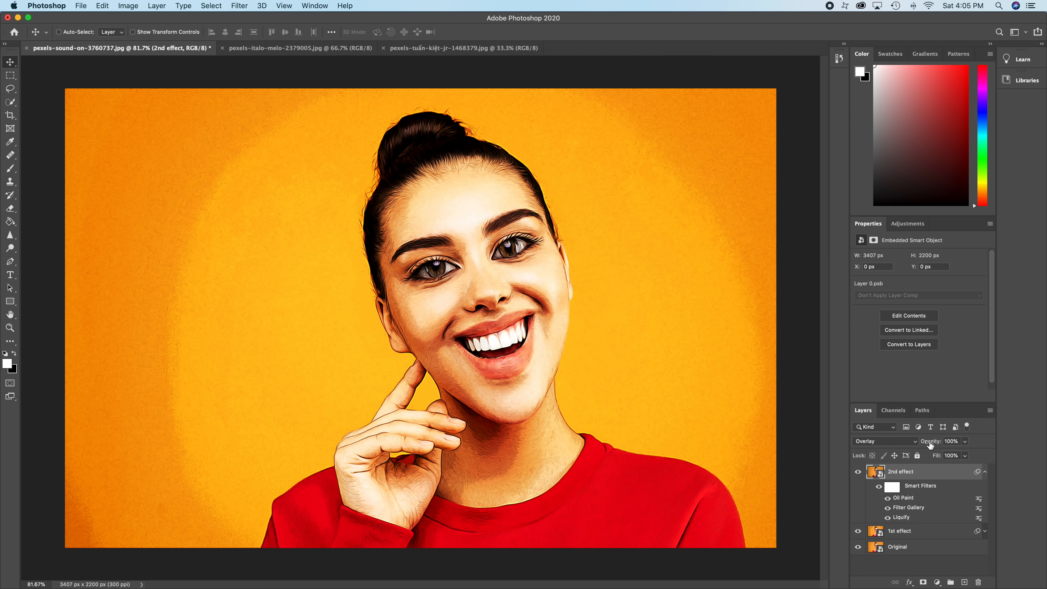
left_click_drag(931, 444, 909, 448)
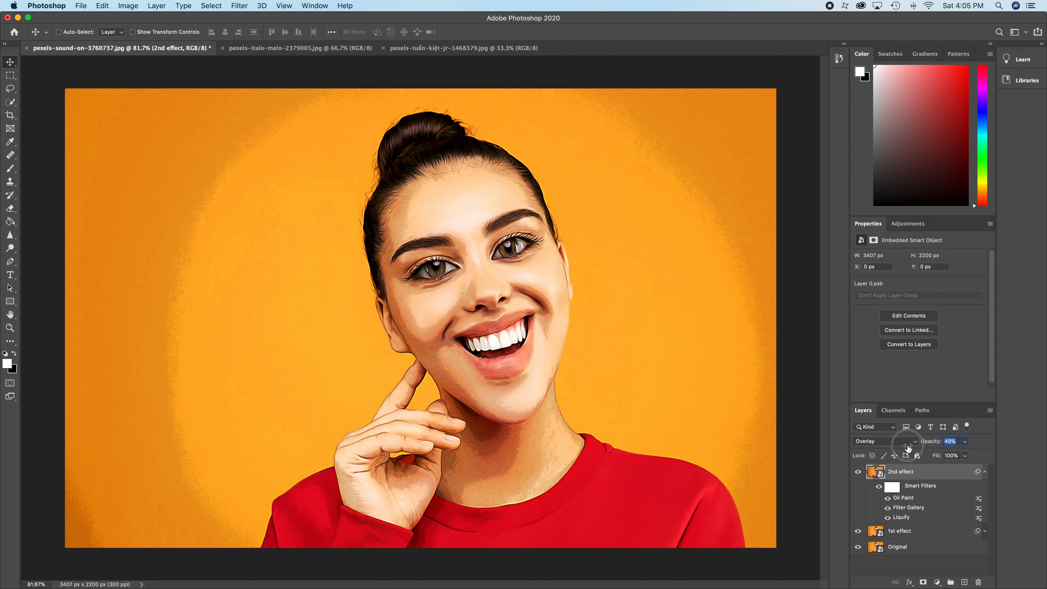
left_click_drag(909, 447, 905, 445)
left_click(985, 472)
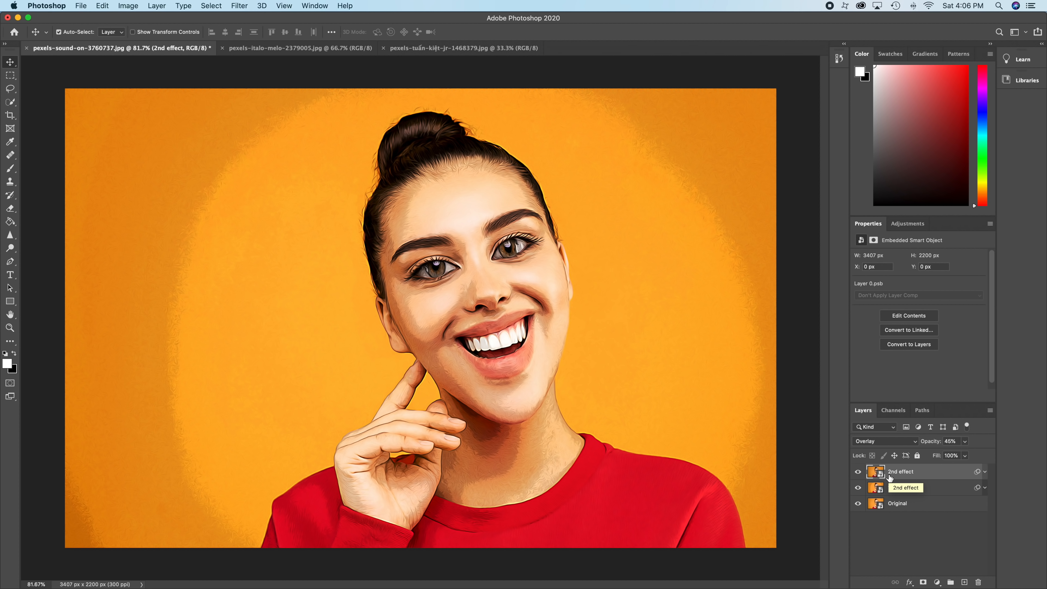
left_click_drag(889, 476, 873, 473)
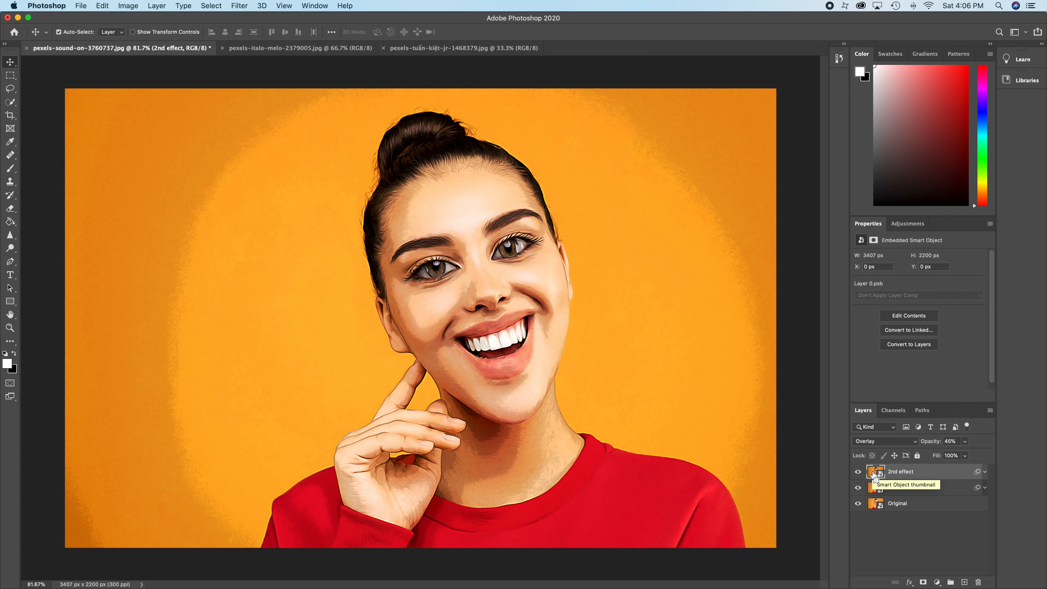
Stamp all visible layers into a new top layer and rename it "High pass"
key("super+alt+shift+e")
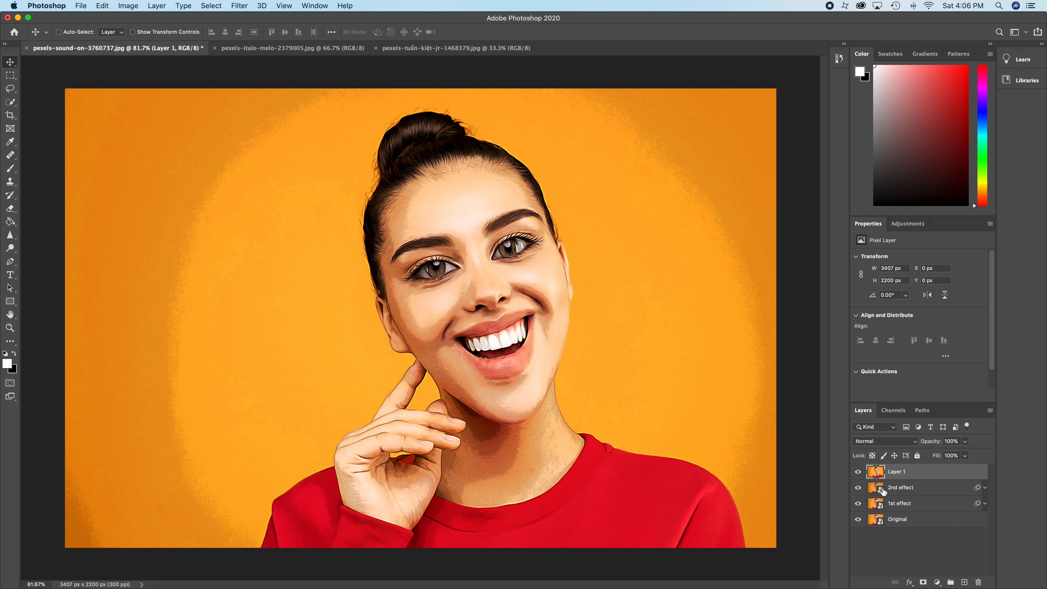
left_click_drag(862, 494, 860, 523)
left_click(857, 487)
left_click(858, 503)
left_click(858, 519)
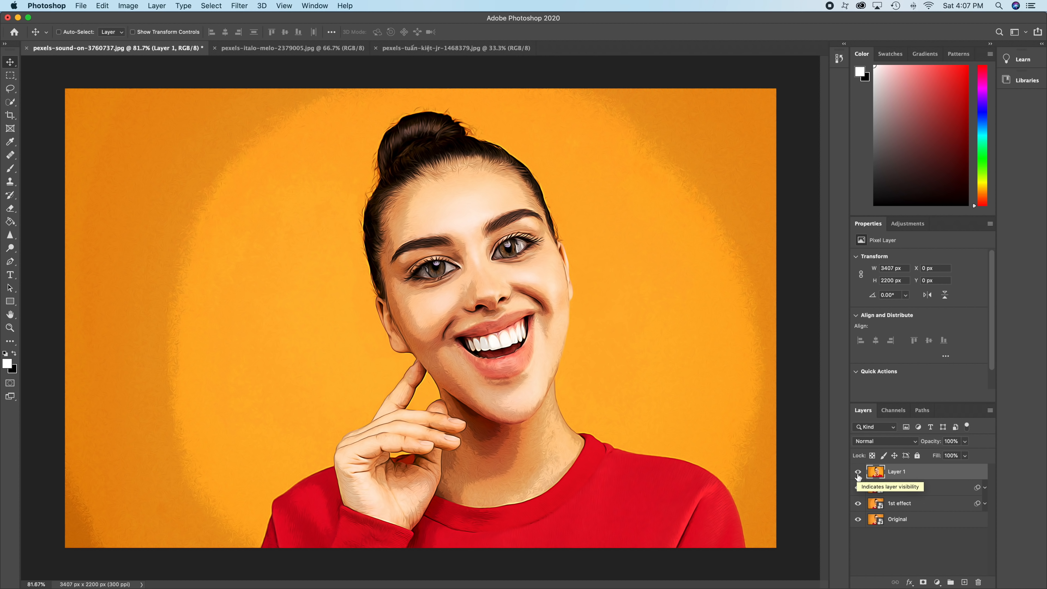
double_click(898, 472)
type("High pass")
key("Return")
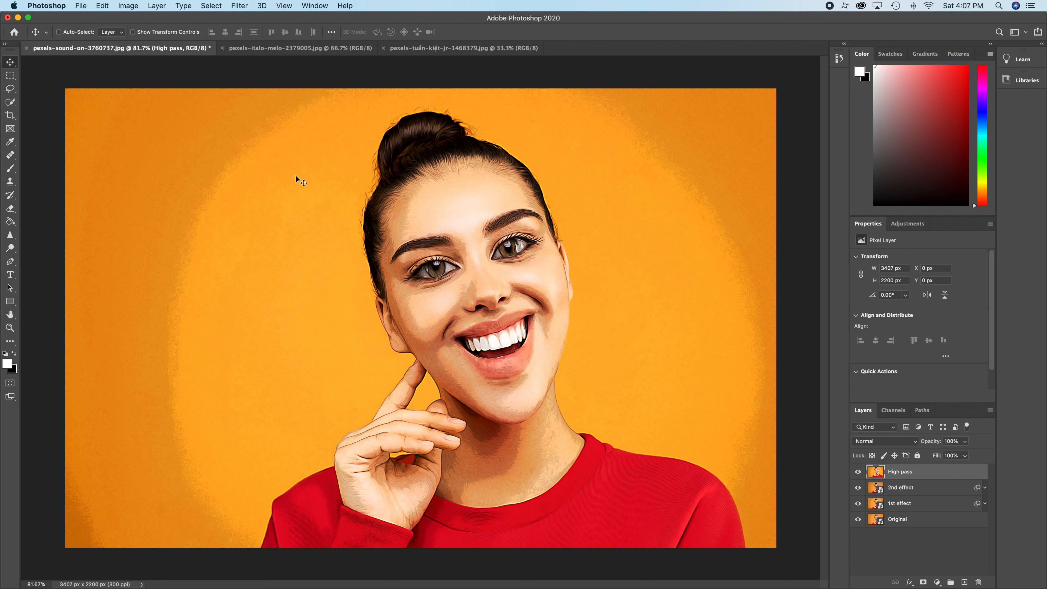
Apply the High Pass filter to the High pass layer with a radius of 2 pixels
left_click(243, 6)
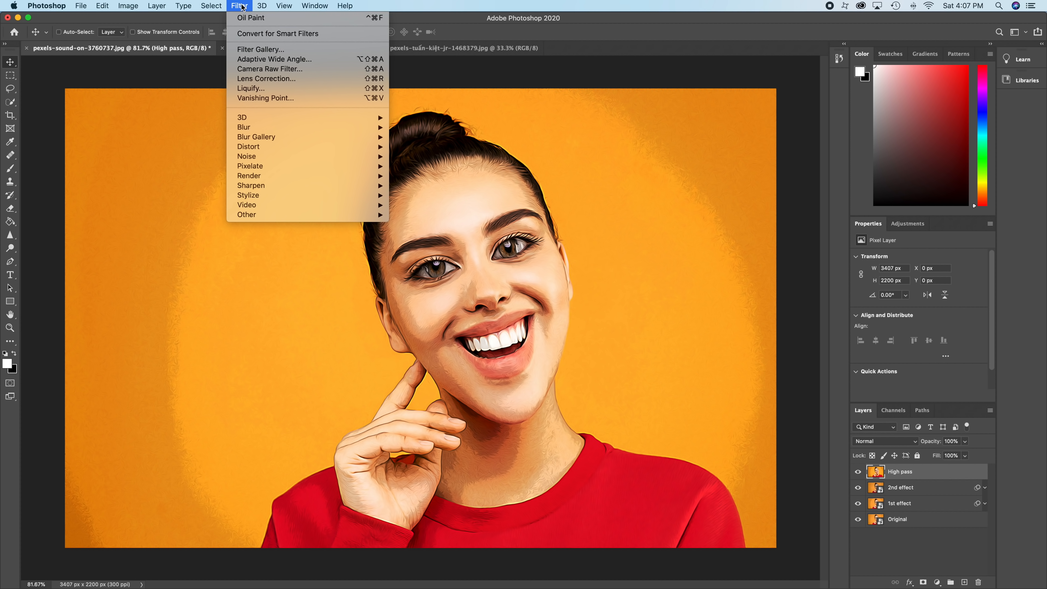
mouse_move(287, 219)
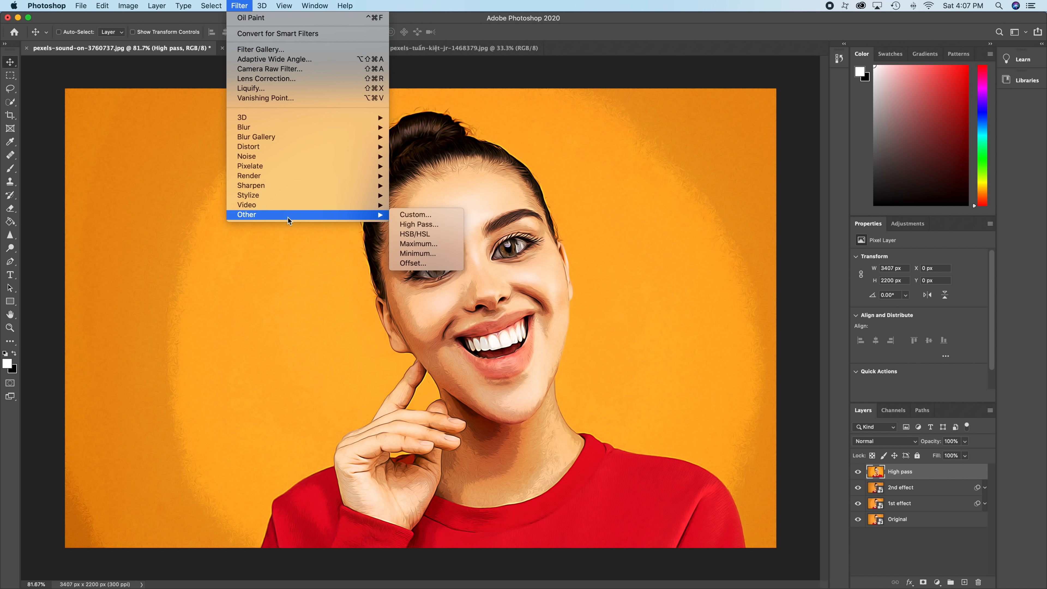
left_click(414, 224)
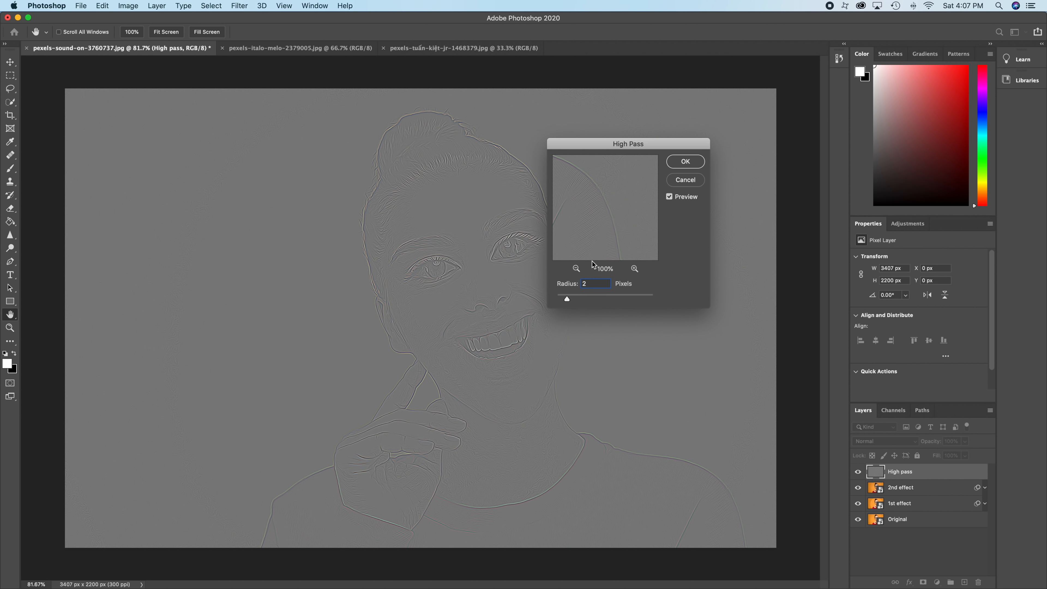
type("2")
left_click(678, 163)
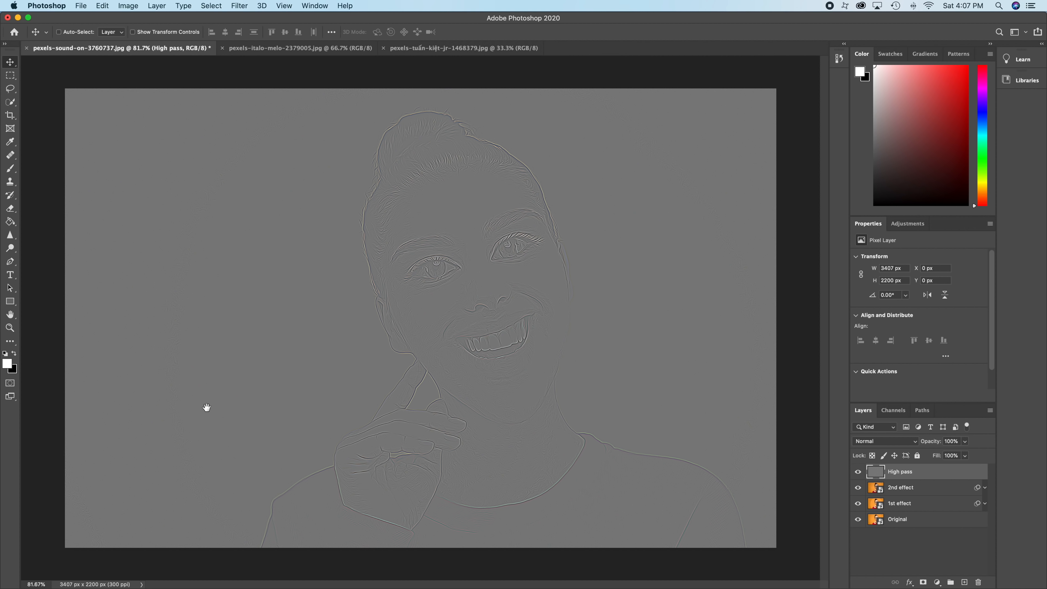
Desaturate the High pass layer and set its blend mode to Overlay
left_click_drag(372, 428, 397, 404)
left_click_drag(540, 281, 495, 368)
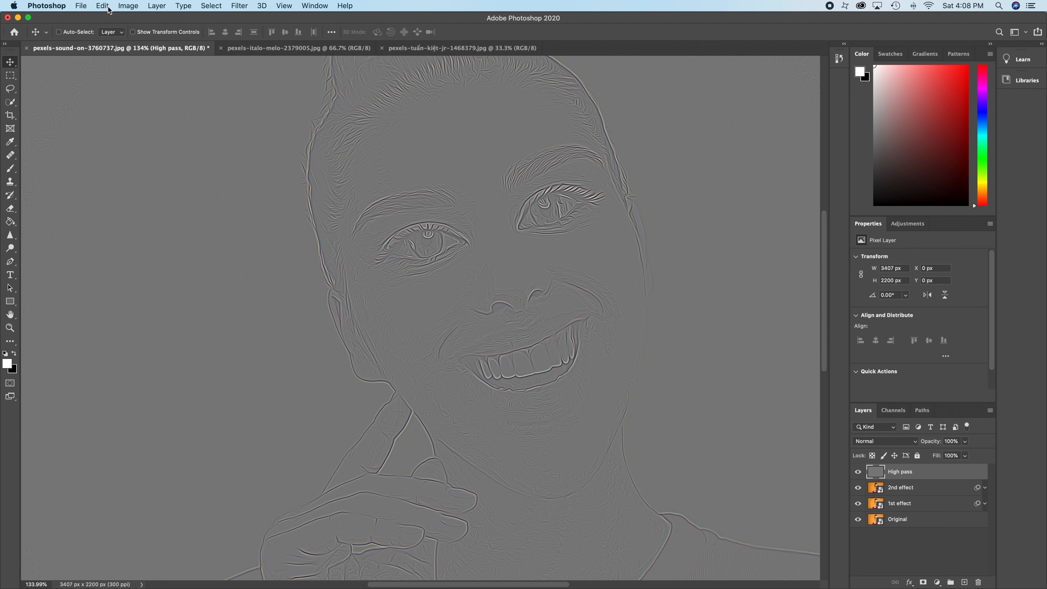
left_click(128, 6)
mouse_move(145, 36)
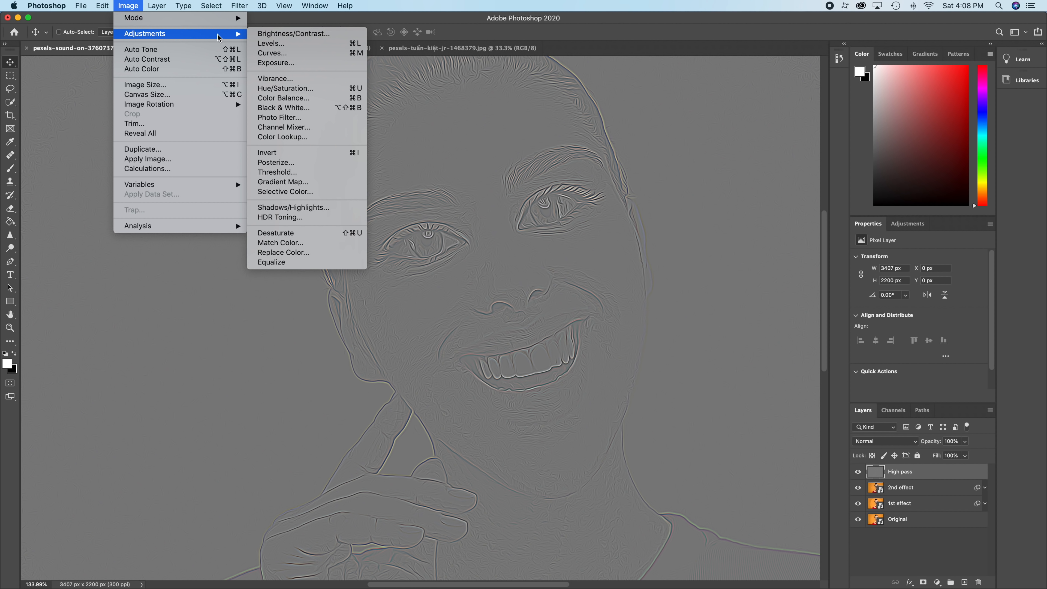
left_click(277, 233)
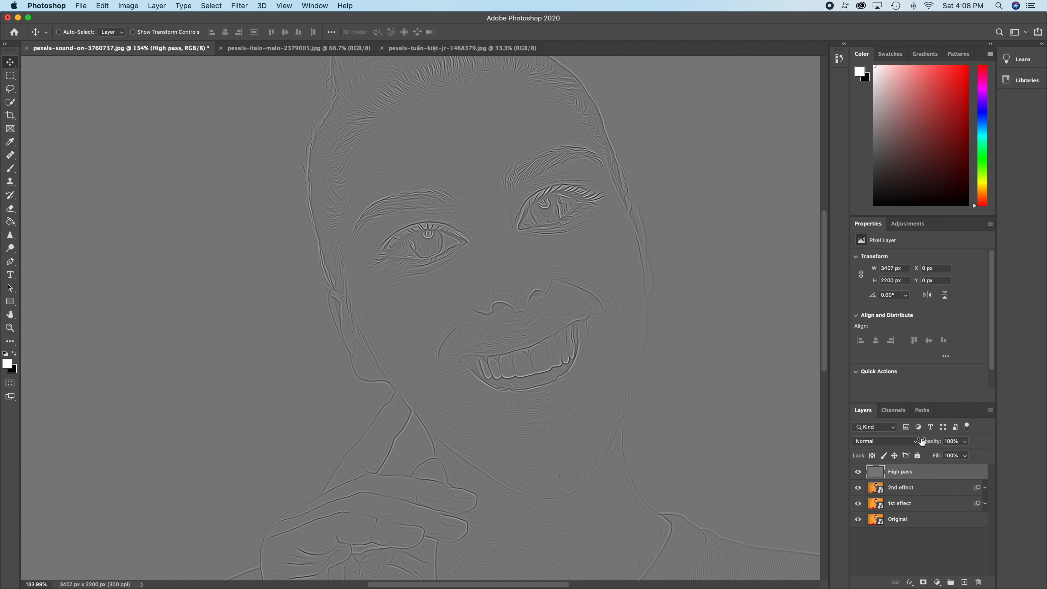
left_click(915, 441)
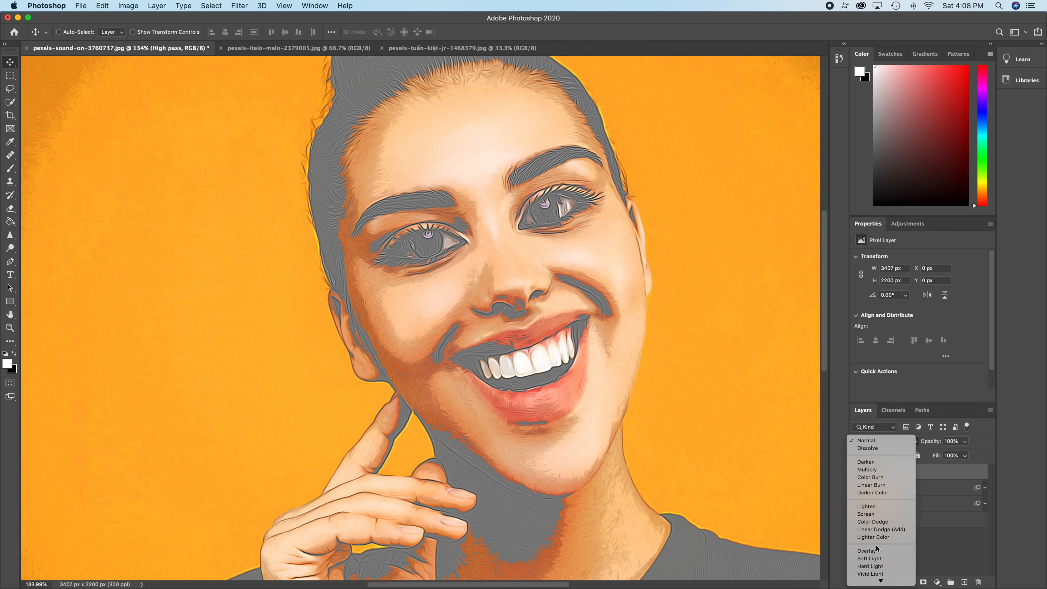
left_click(870, 551)
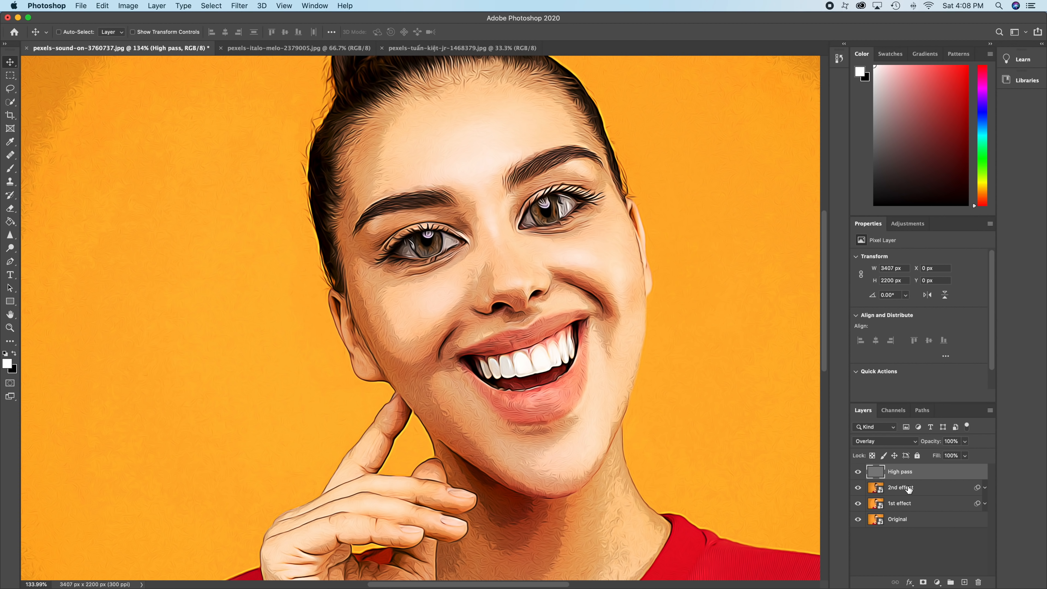
Group the High pass, 2nd effect and 1st effect layers together above the Original layer
left_click(918, 475)
left_click(929, 507, "shift")
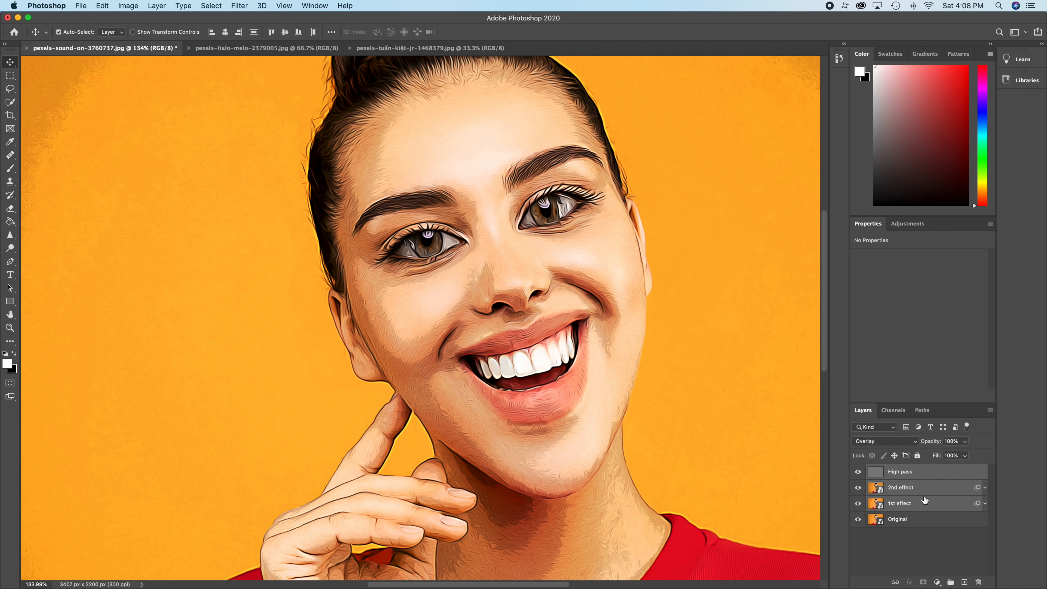
key("super+g")
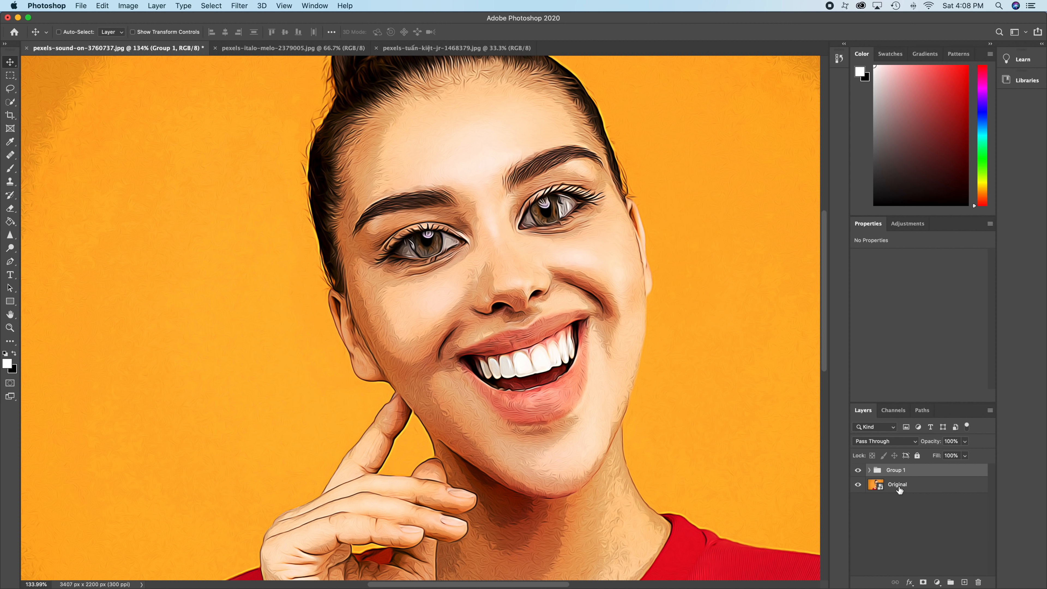
key("super+z")
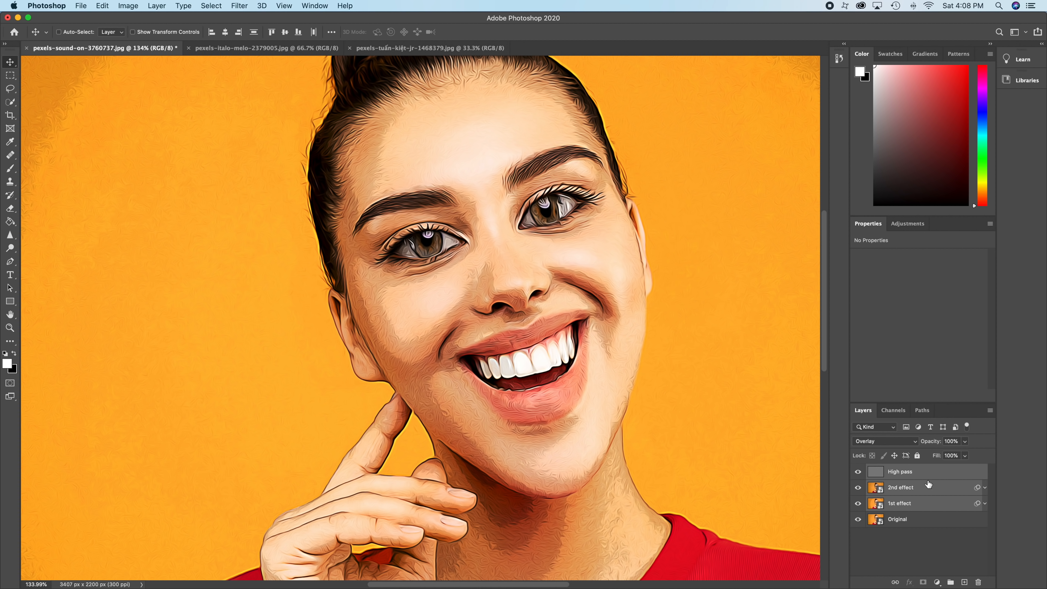
left_click_drag(929, 484, 950, 583)
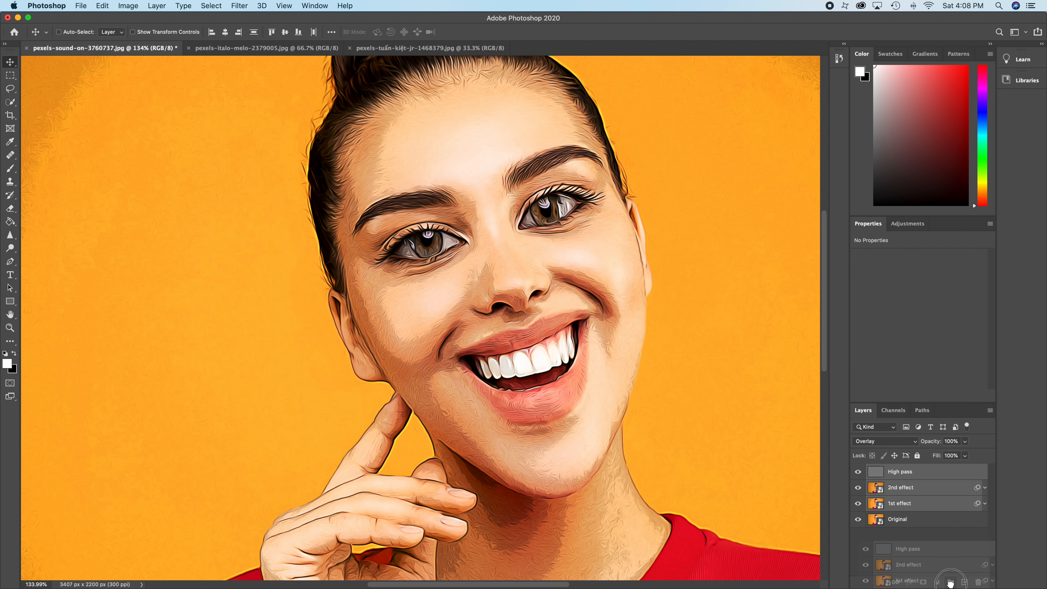
left_click_drag(950, 583, 951, 584)
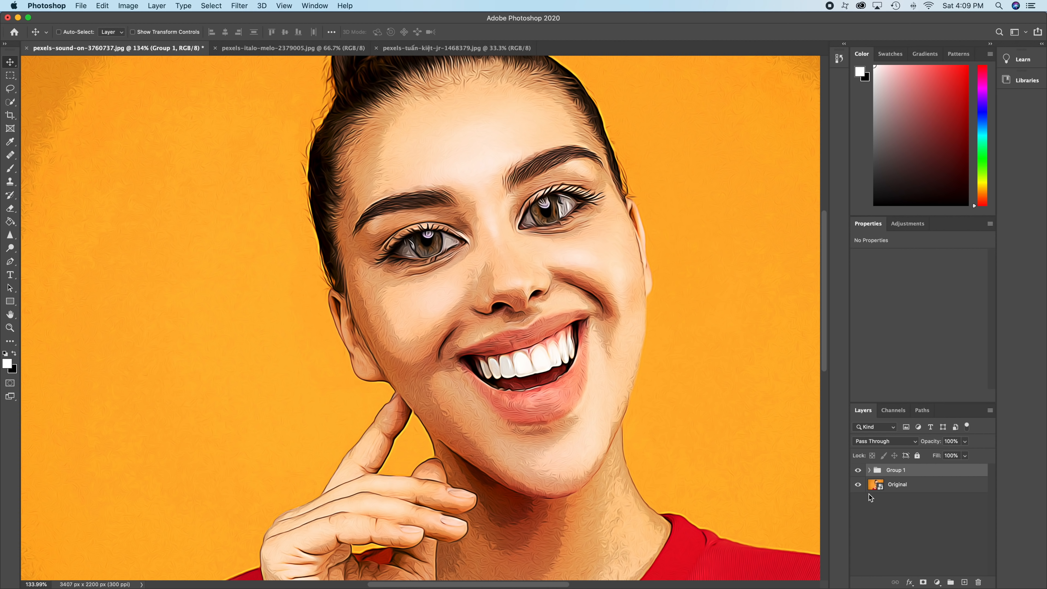
Hide and show Group 1 repeatedly, close up and at full view, to compare the effect with the original photo
left_click(858, 470)
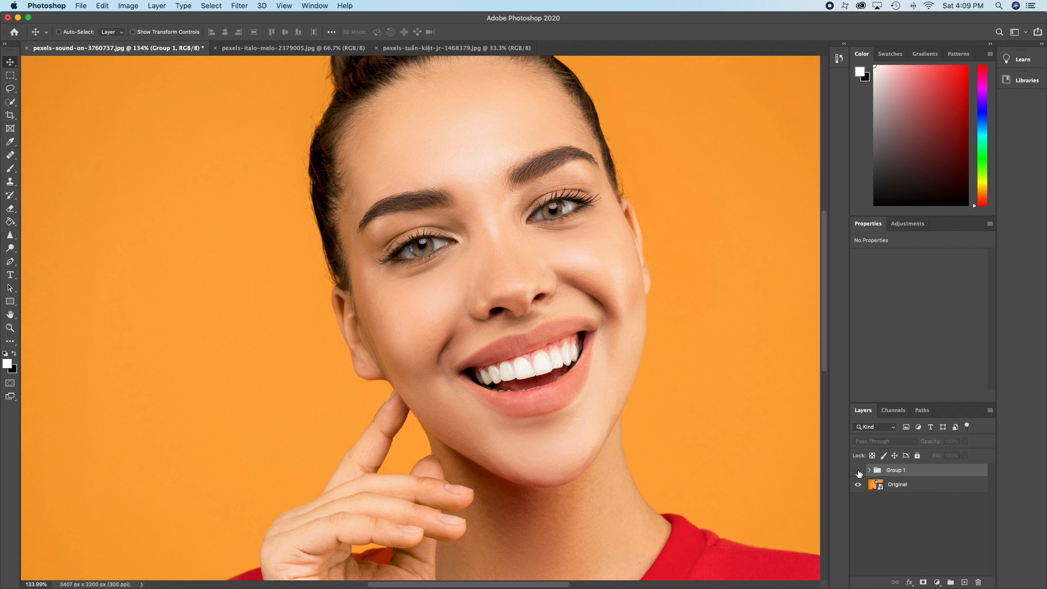
left_click(858, 470)
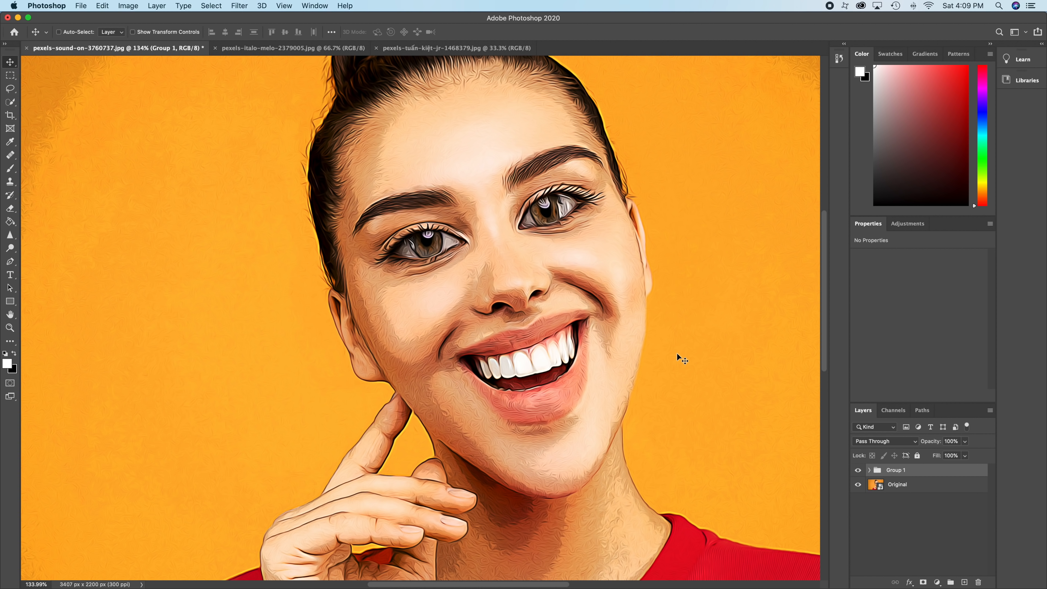
scroll(680, 311, "down", 5)
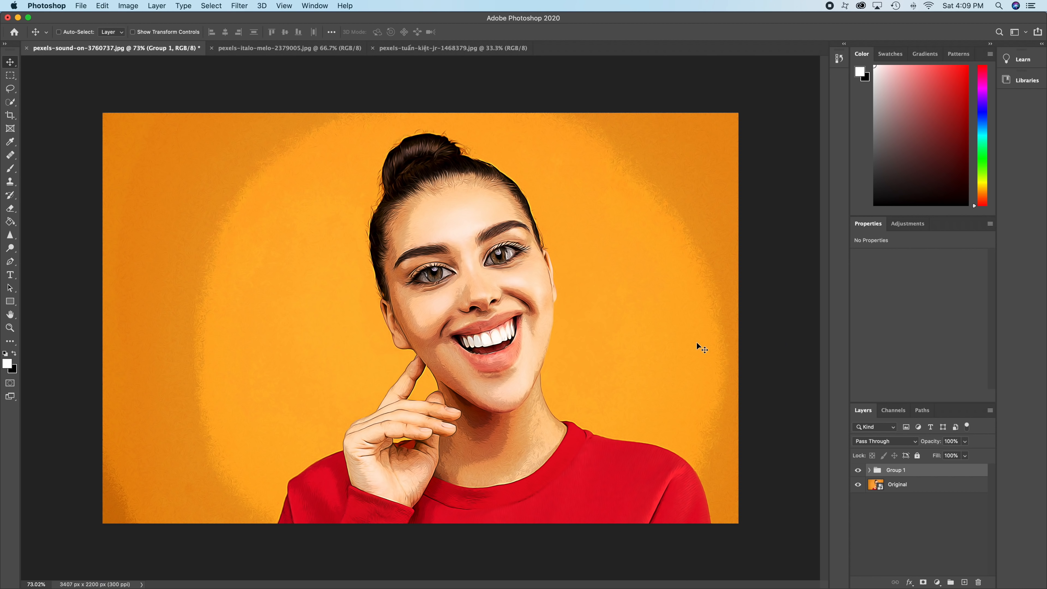
left_click(858, 470)
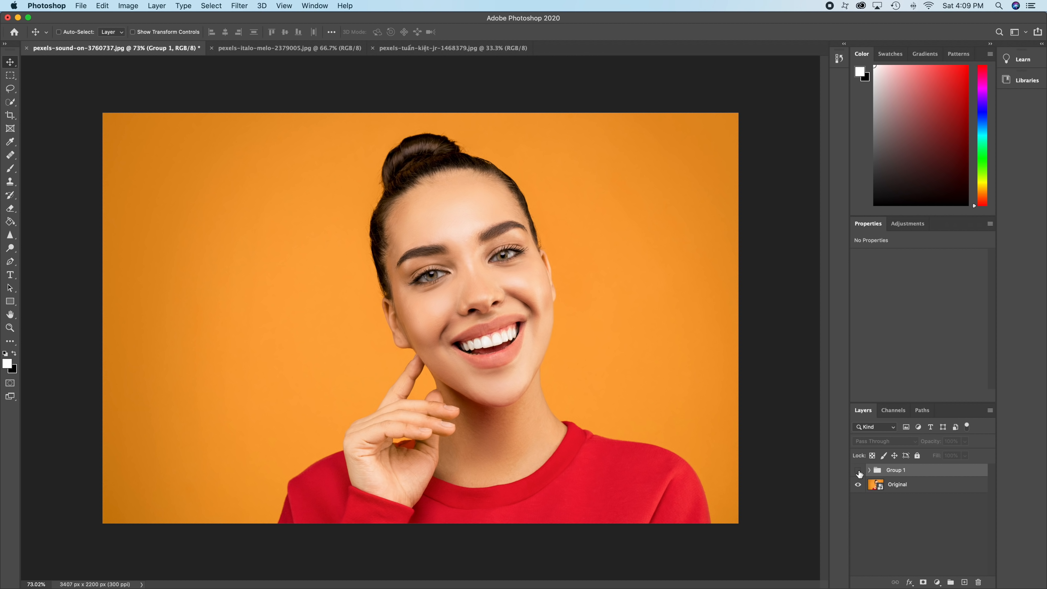
left_click(858, 471)
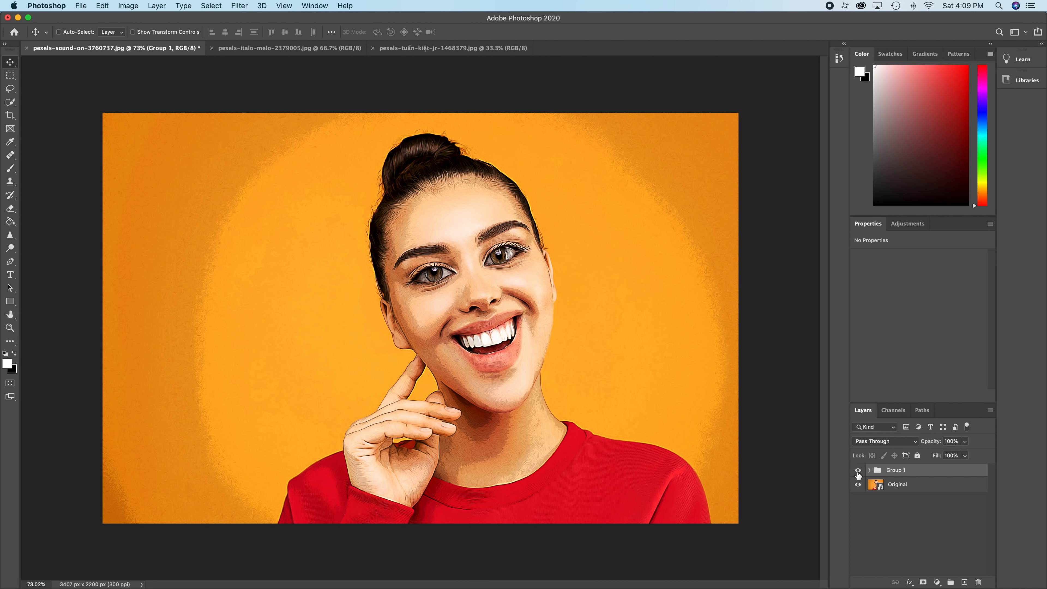
left_click(858, 471)
left_click(858, 470)
Try a Vibrance adjustment layer above Group 1 with Vibrance +5, and delete it
left_click(936, 582)
left_click(956, 460)
mouse_move(919, 267)
left_mouse_down()
mouse_move(996, 268)
mouse_move(922, 268)
left_mouse_up()
left_click(977, 395)
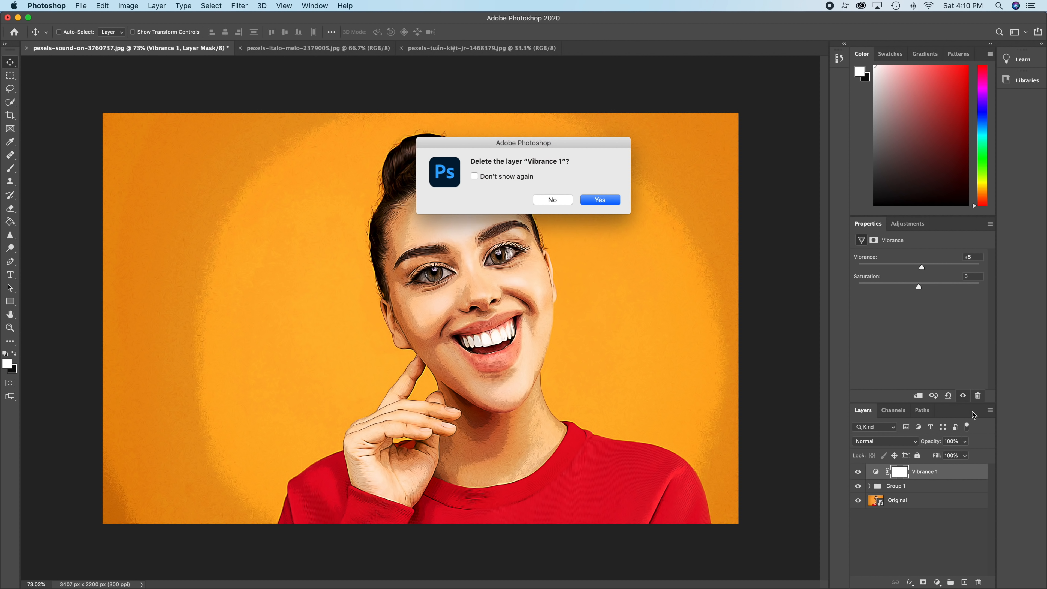
left_click(606, 206)
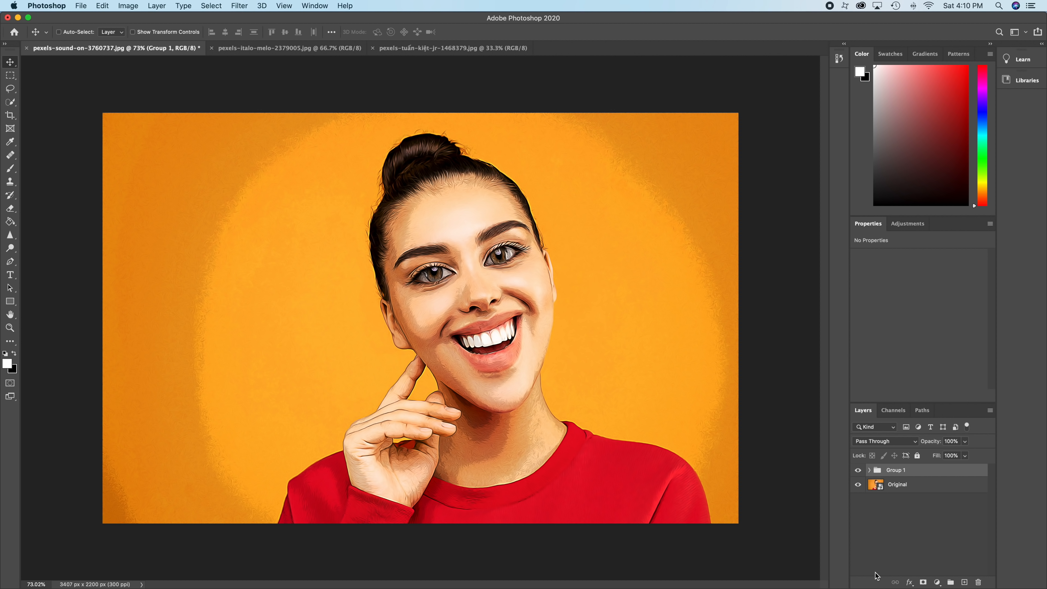
Try a Hue/Saturation adjustment layer above Group 1 with Hue at -174, -106 and -26, and delete it
left_click(936, 581)
left_click(960, 469)
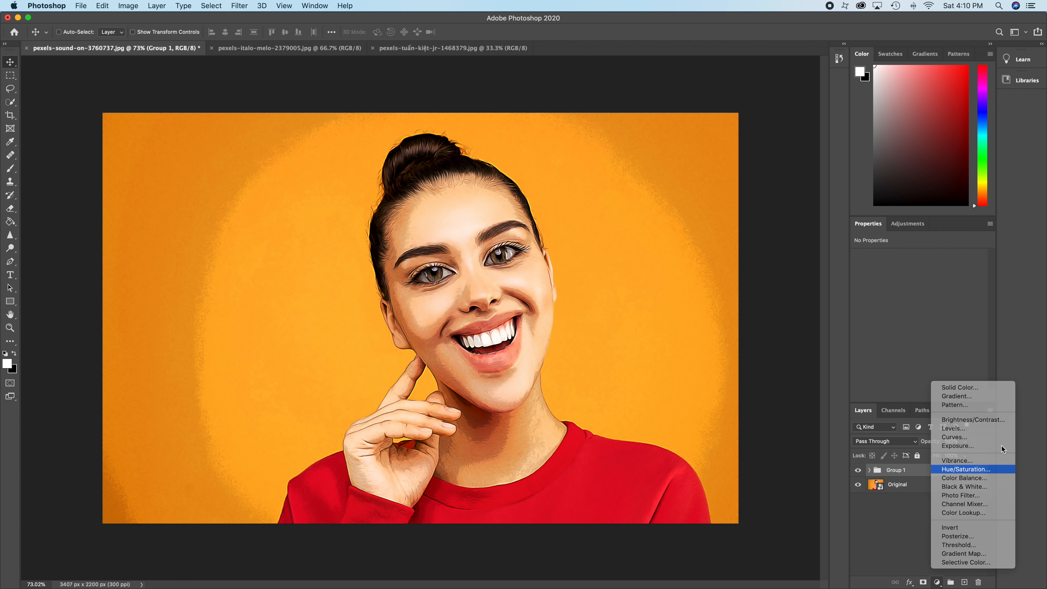
left_click_drag(920, 296, 860, 299)
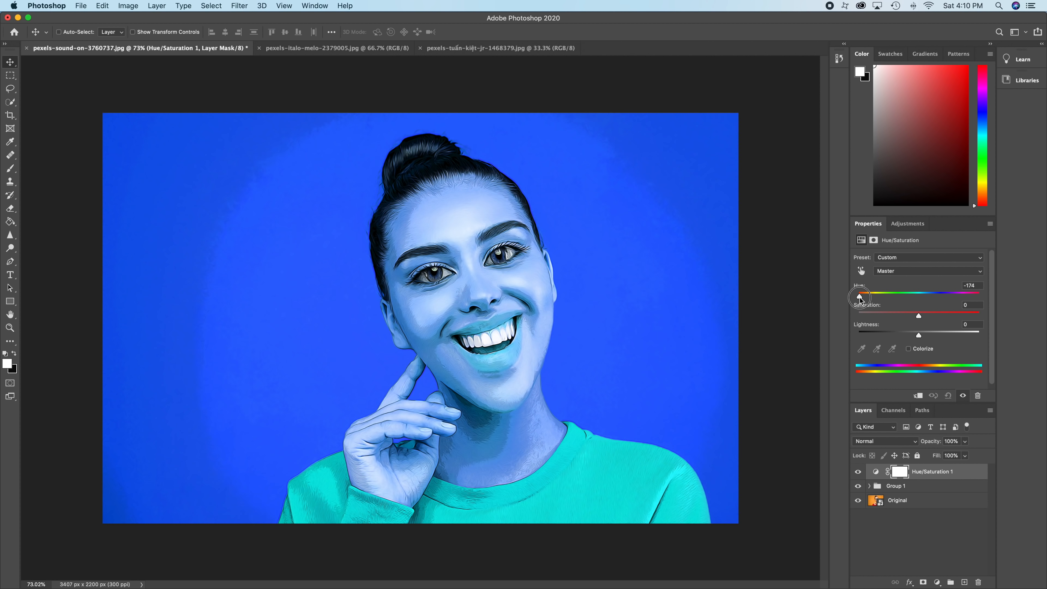
left_click_drag(860, 300, 876, 300)
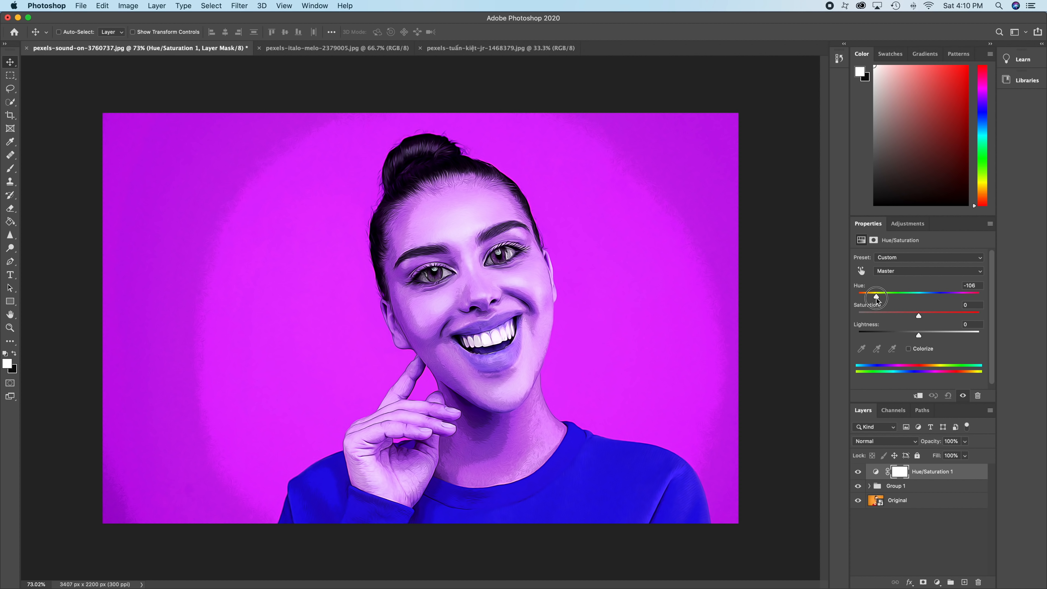
left_click_drag(877, 300, 905, 301)
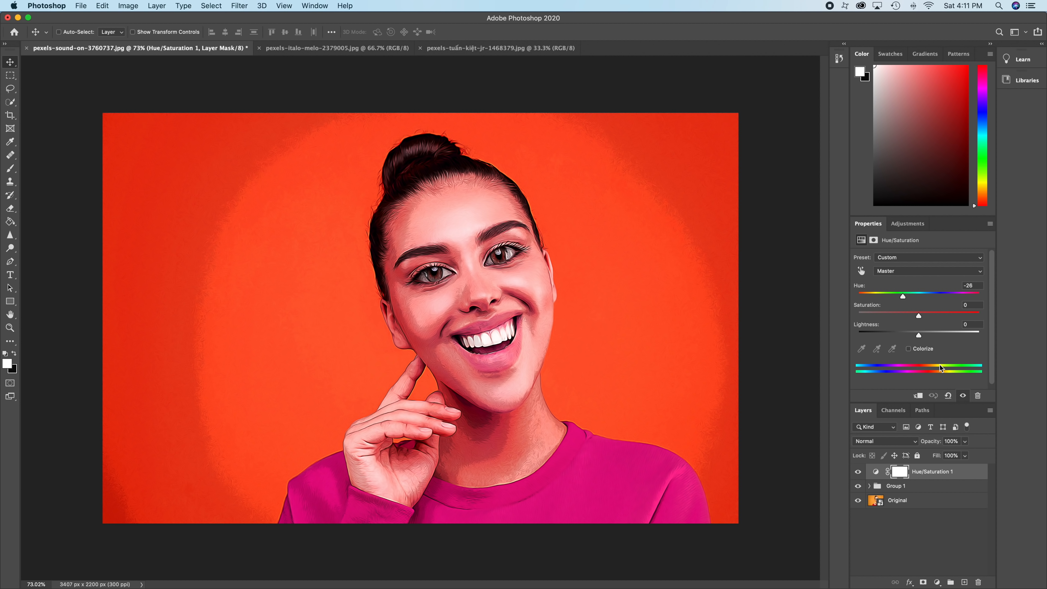
left_click(978, 396)
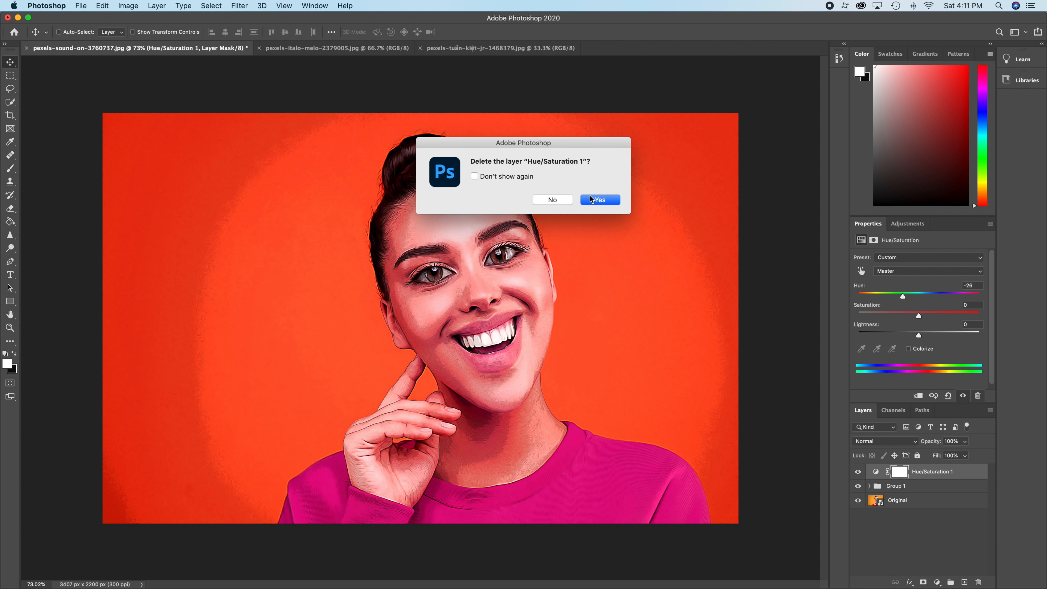
left_click(599, 201)
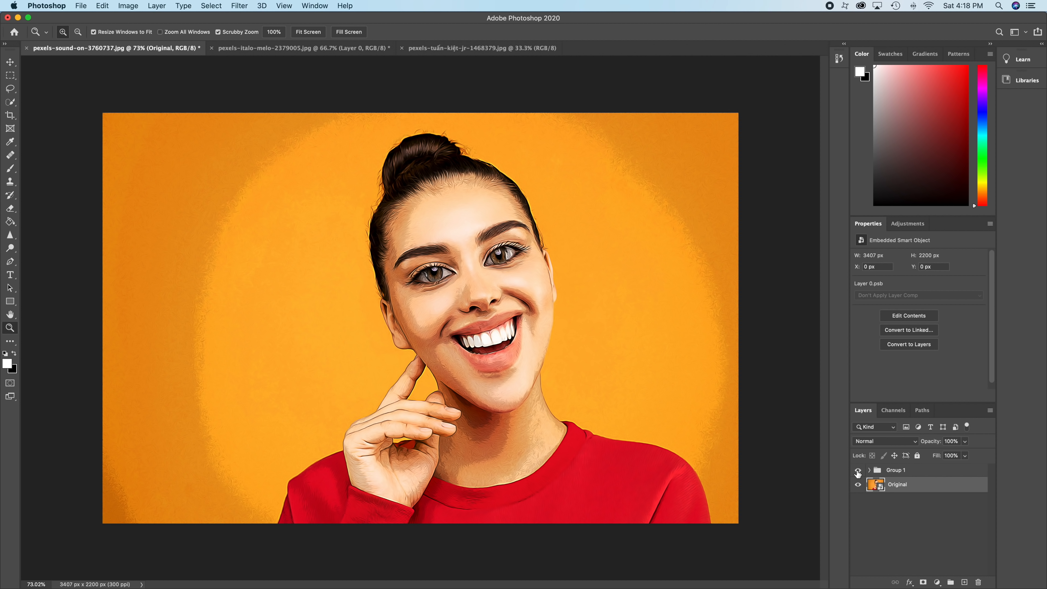
Toggle the visibility of Group 1 and the Original layer to review the photo before and after the effect
left_click(858, 471)
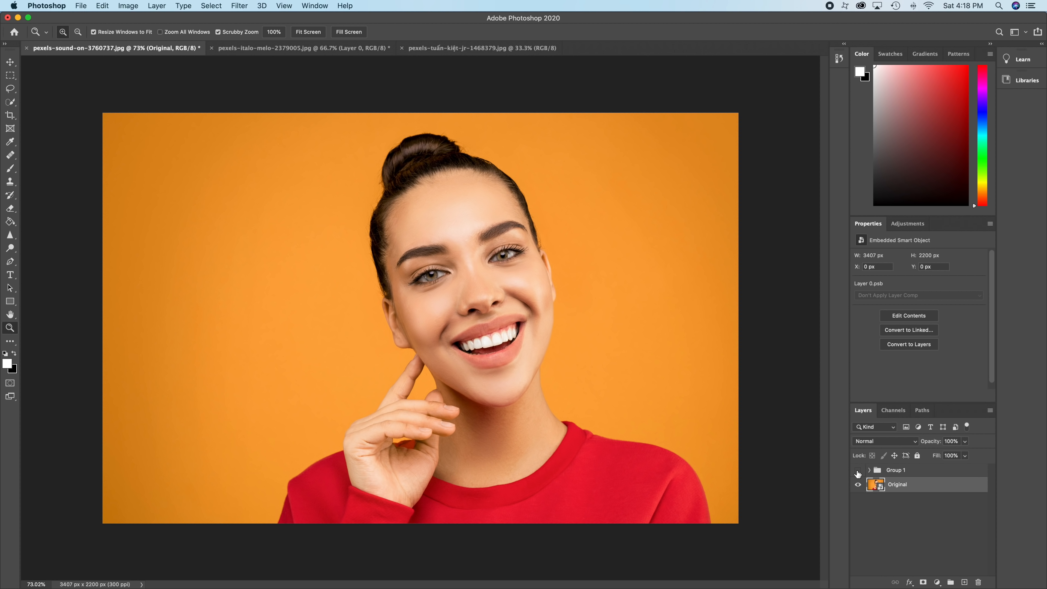
left_click(858, 485)
left_click(858, 484)
left_click(857, 470)
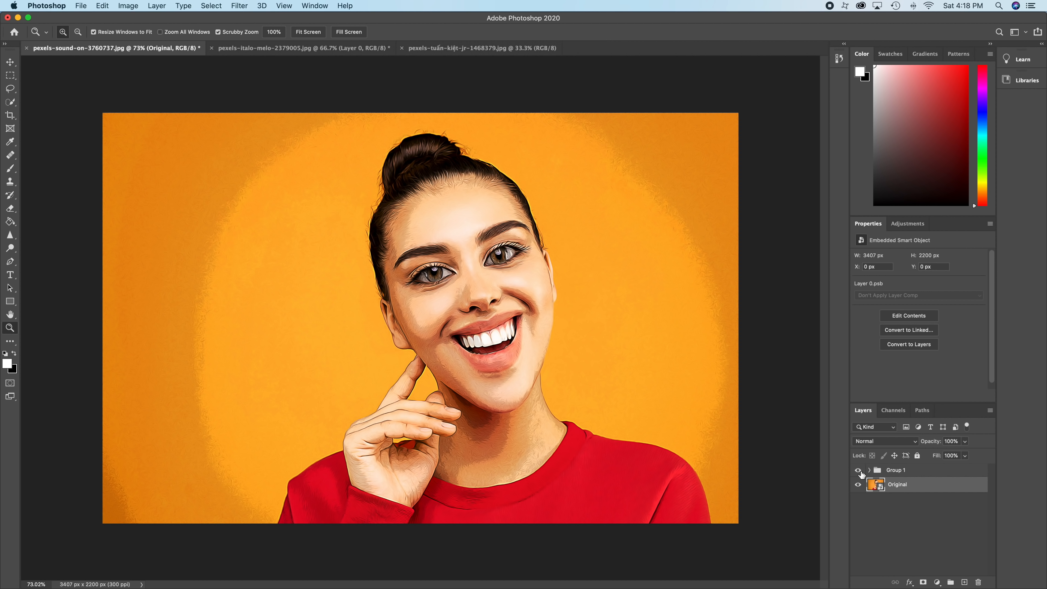
Expand Group 1, toggle the High pass layer's visibility to check its contribution, and collapse the group
left_click(869, 471)
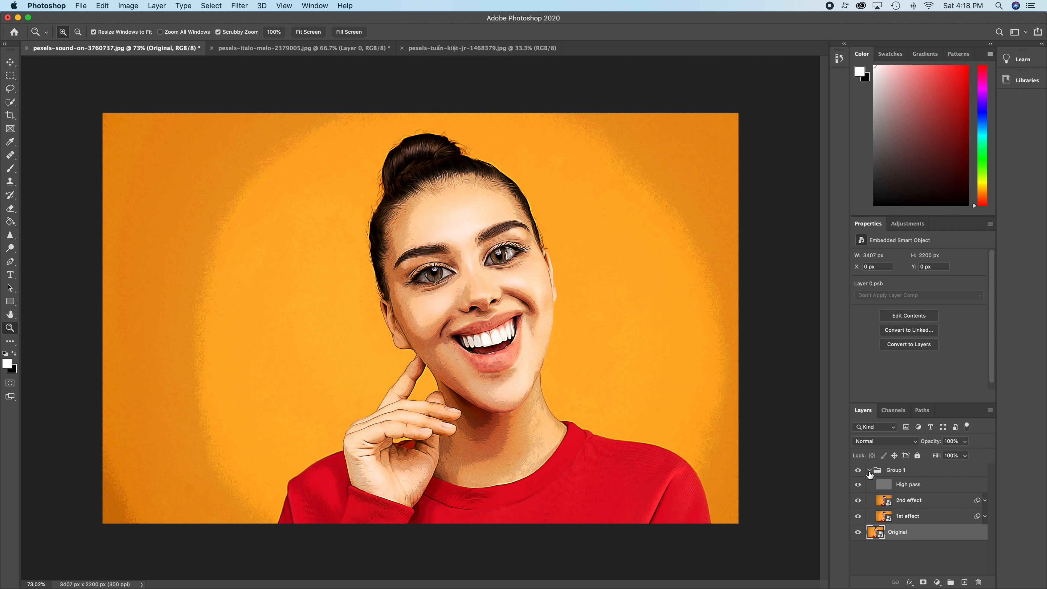
left_click(858, 484)
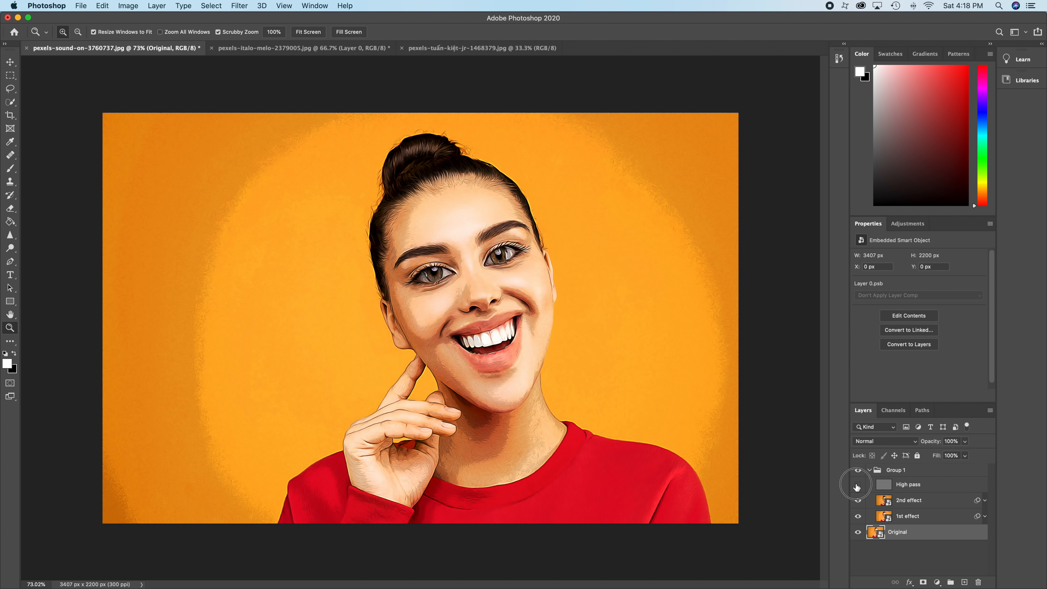
left_click(868, 470)
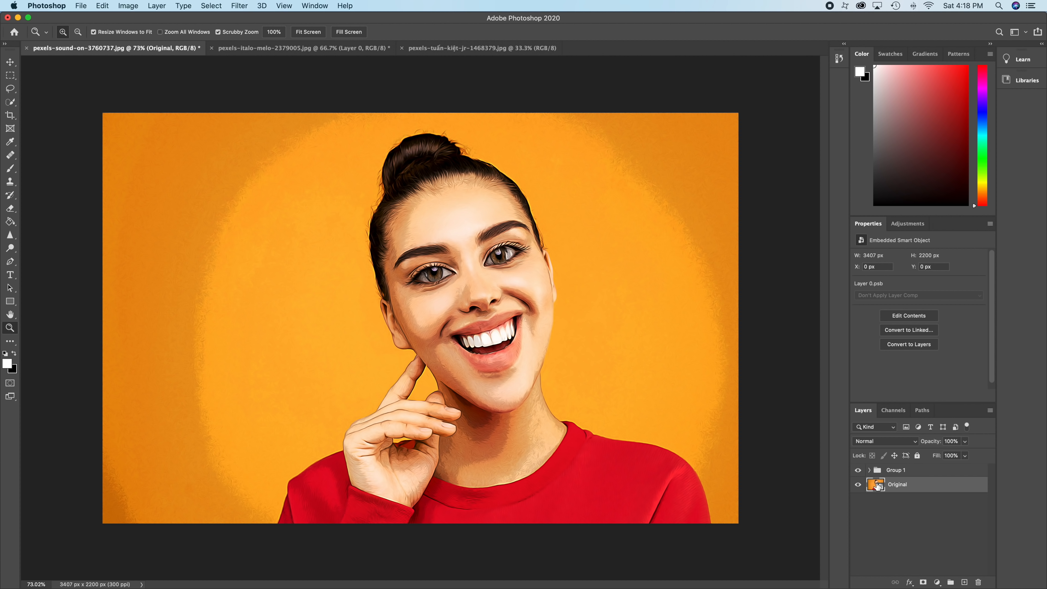
Open the Original smart object's contents and copy the bearded man's portrait layer from its own document into them
double_click(877, 486)
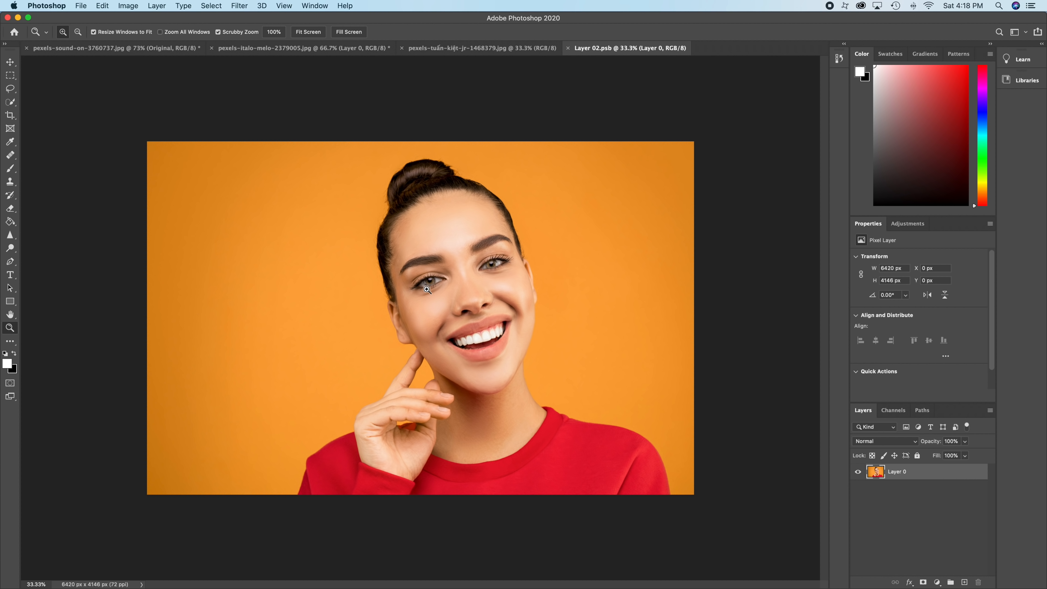
mouse_move(193, 577)
left_click(329, 48)
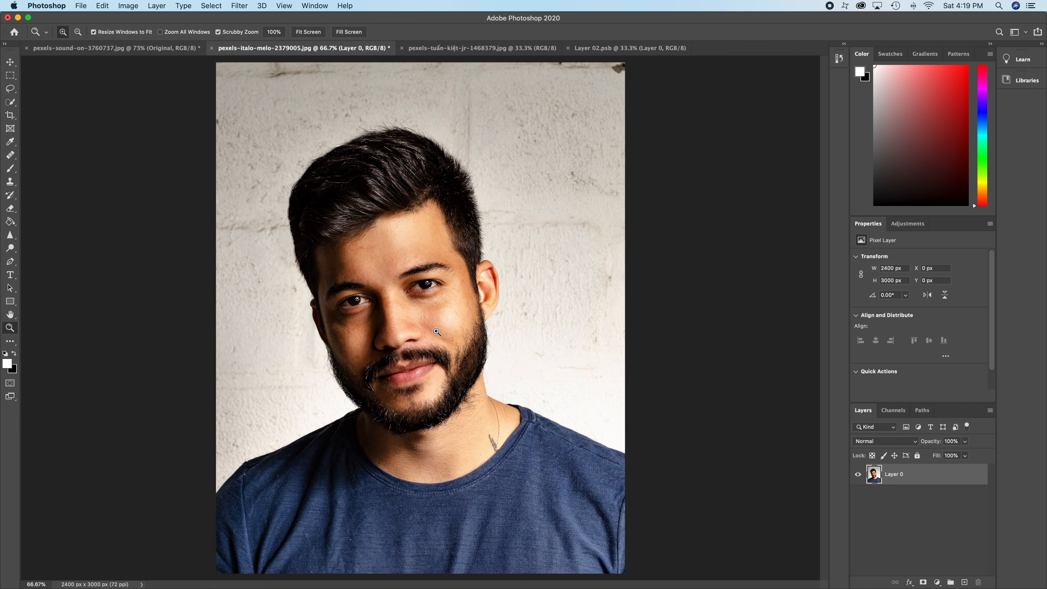
left_click(10, 62)
left_click(626, 47)
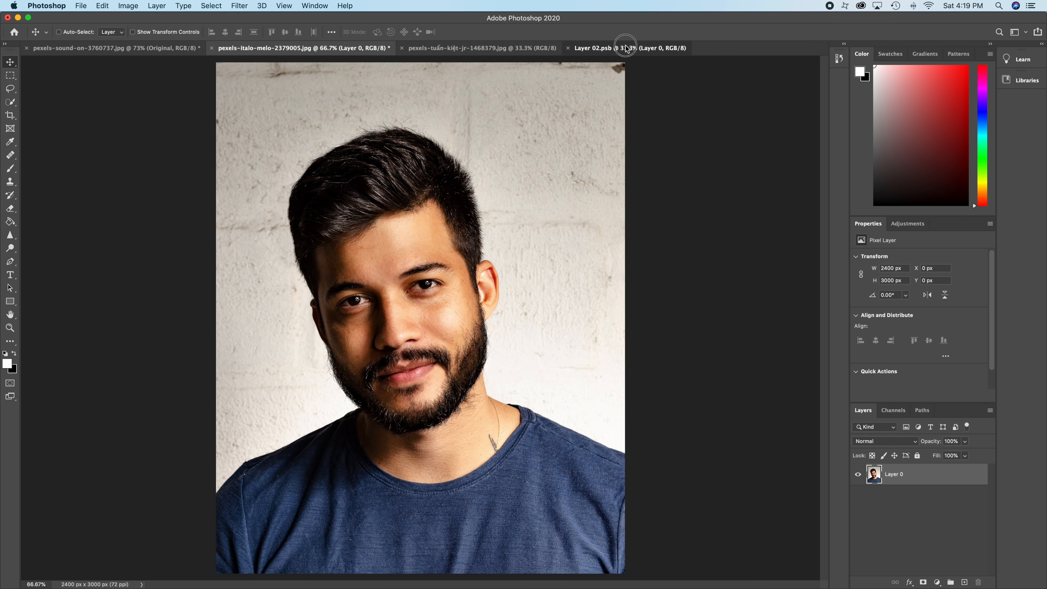
left_click(321, 48)
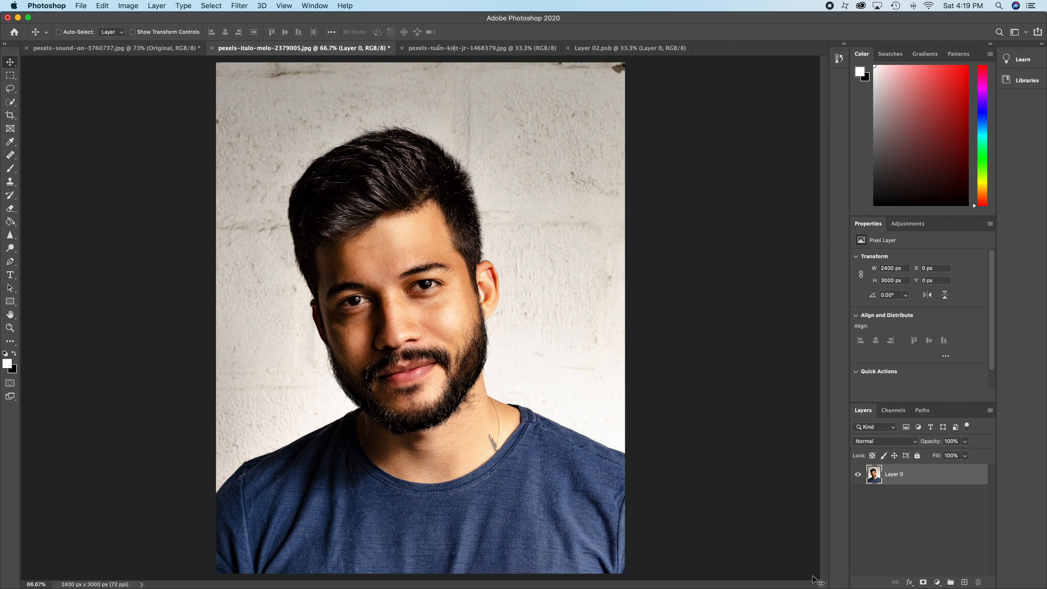
left_click_drag(874, 474, 465, 338)
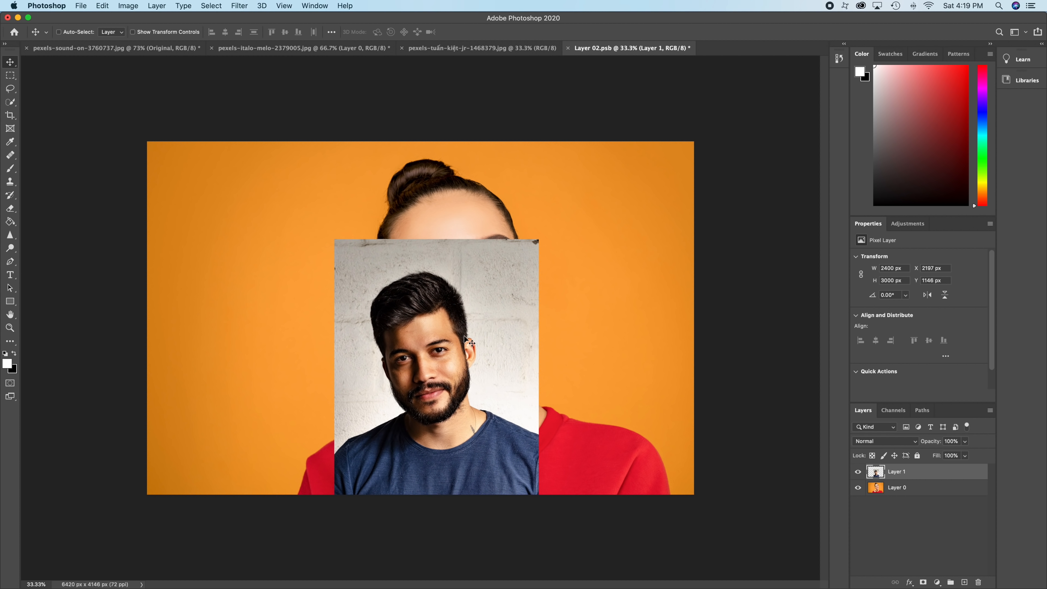
Scale the man's portrait proportionally to about 138% so it spans the full canvas height
key("ctrl+t")
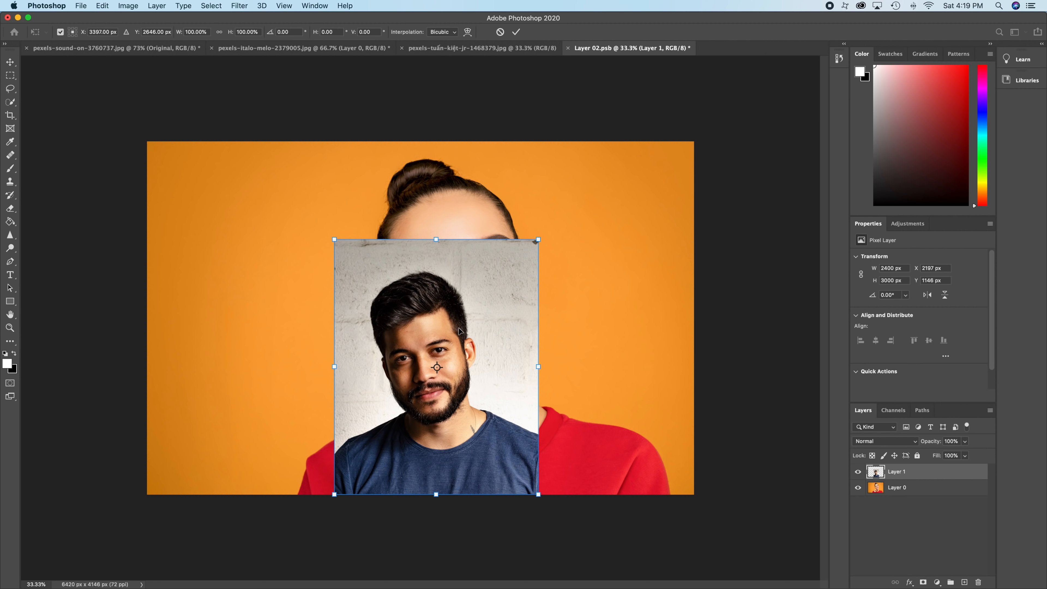
left_click_drag(538, 240, 633, 160)
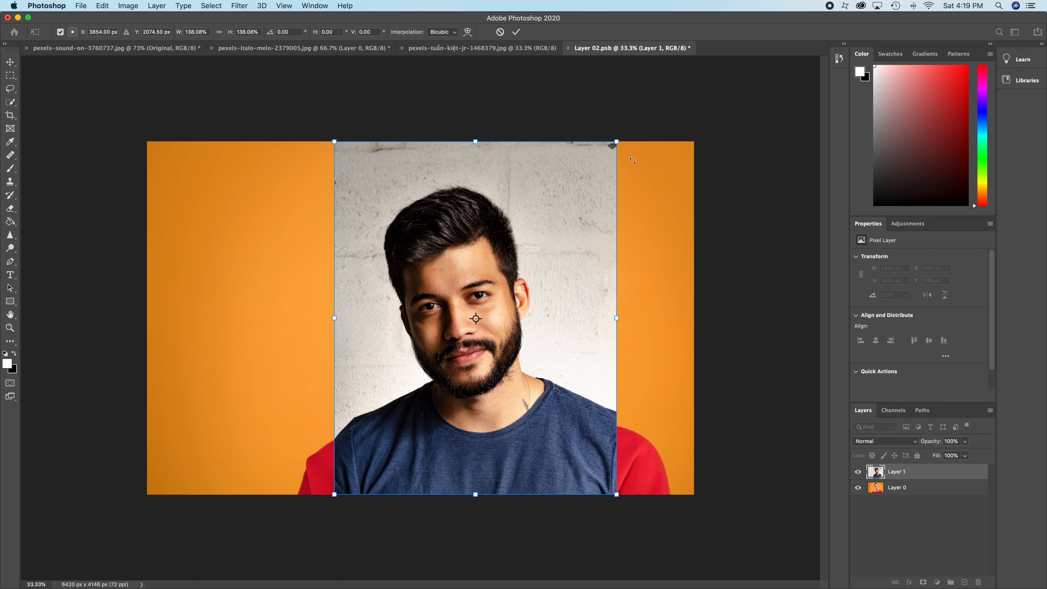
key("Return")
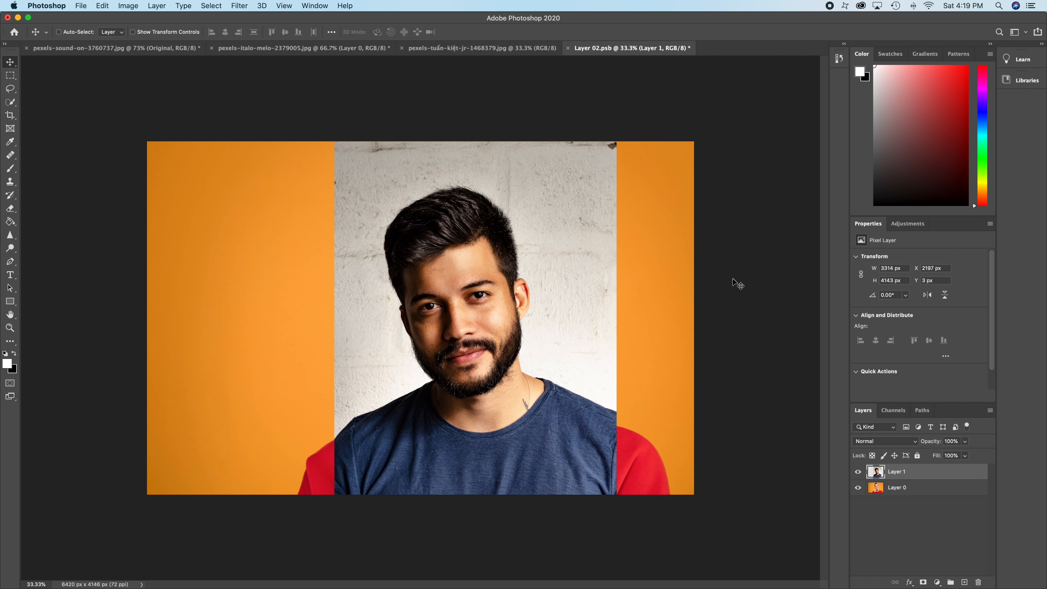
Hide Layer 0 in the smart object's contents, save them, and return to the painting document
left_click(857, 487)
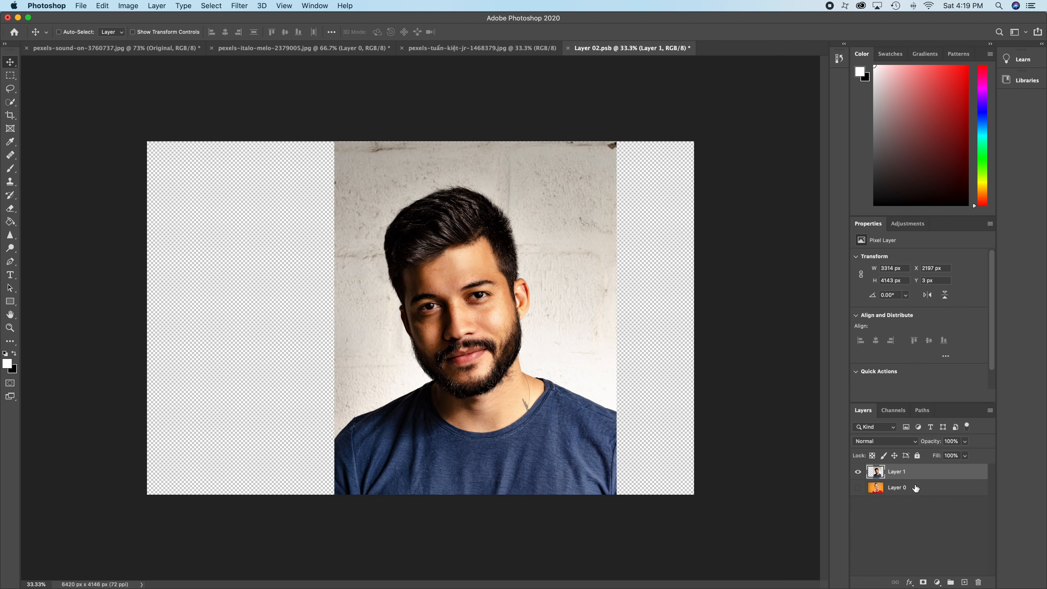
key("super+s")
left_click(127, 49)
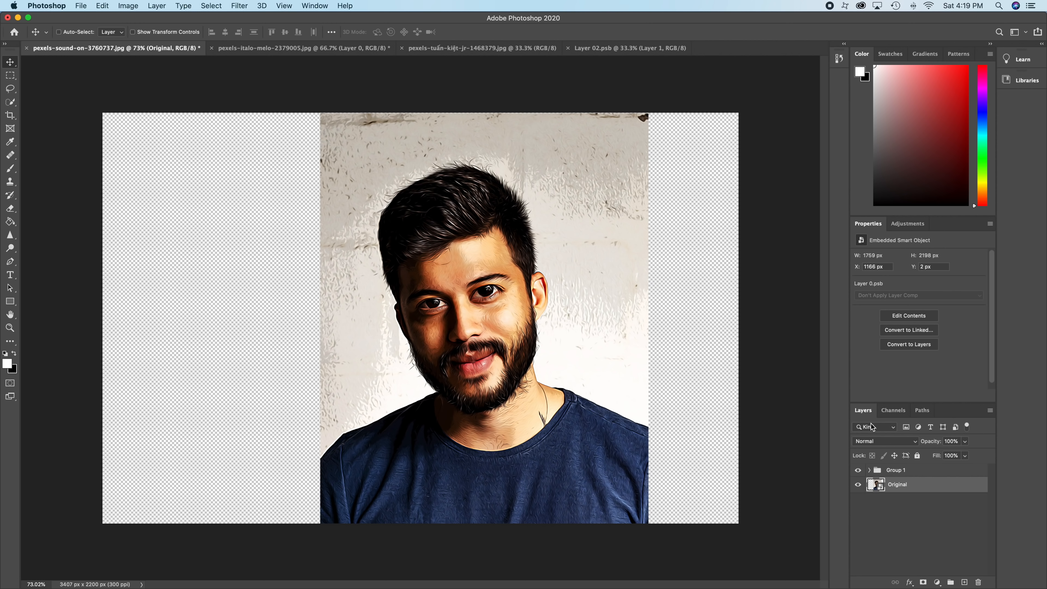
Expand Group 1, toggle the High pass layer's visibility to compare it on the man's portrait, and collapse the group
left_click(869, 470)
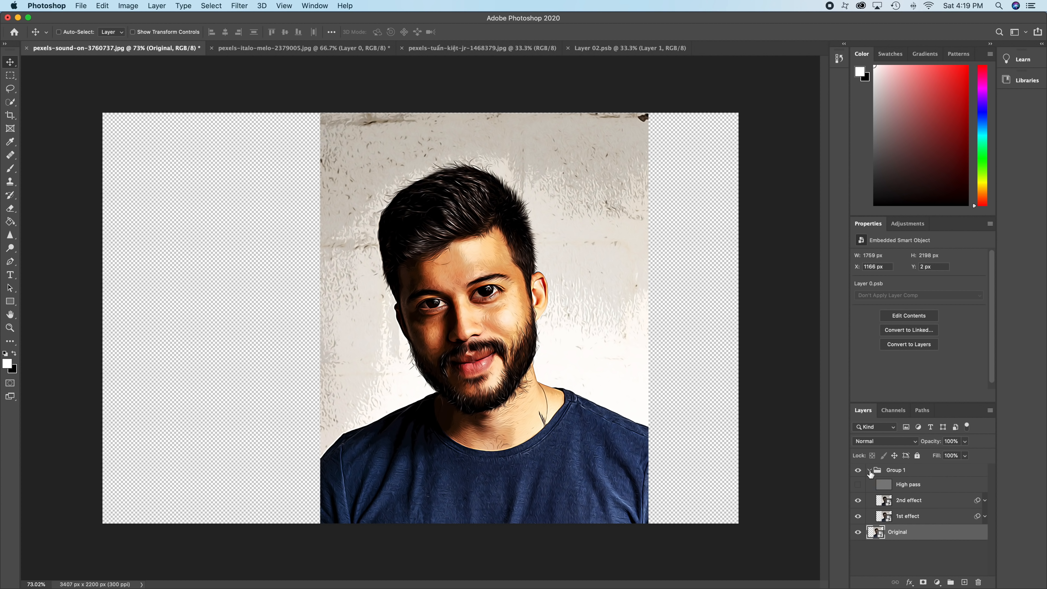
left_click(858, 486)
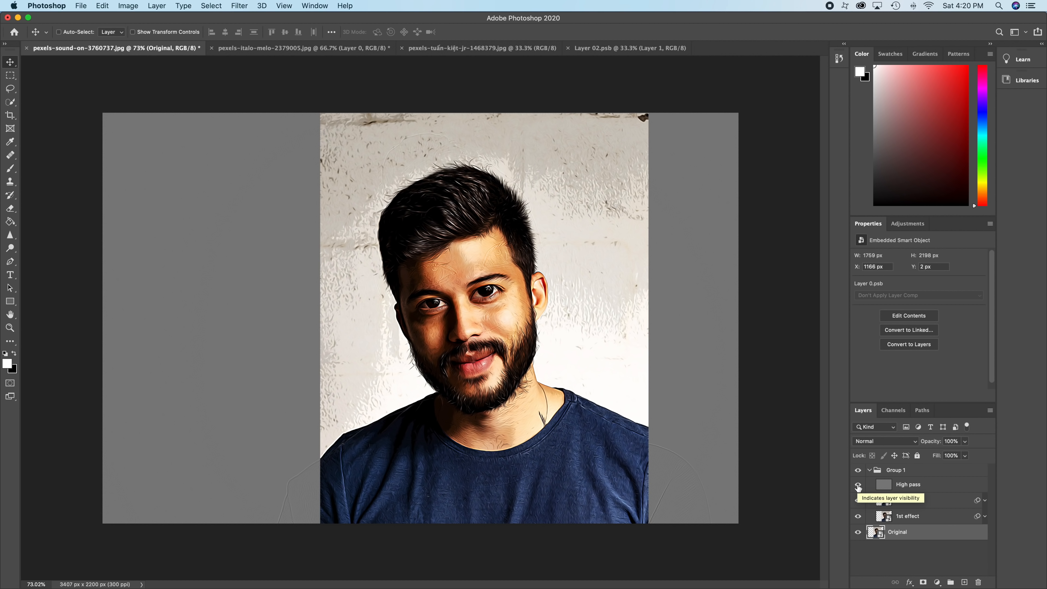
left_click(859, 487)
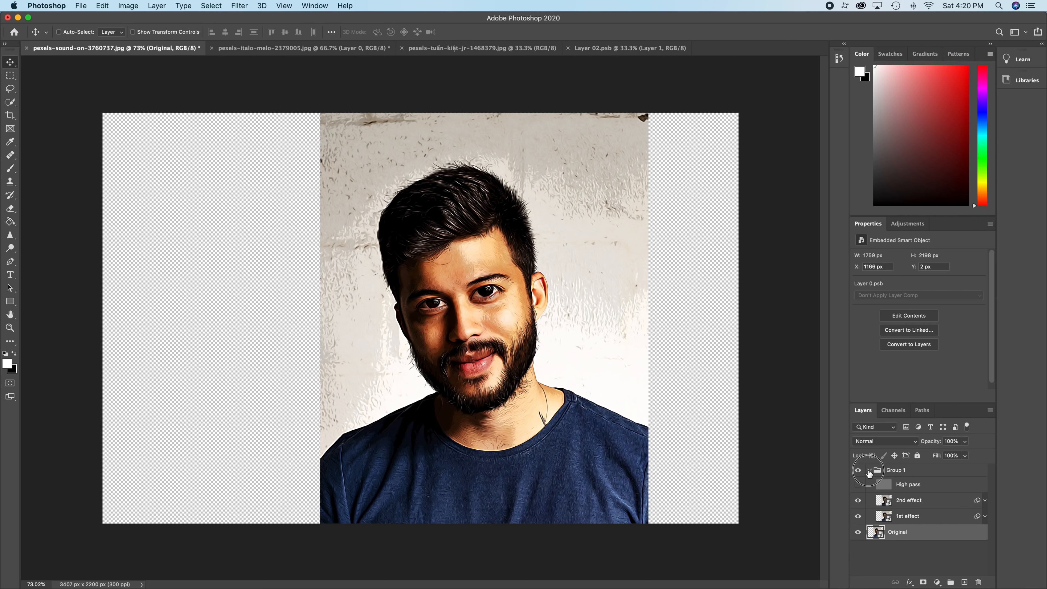
left_click(868, 471)
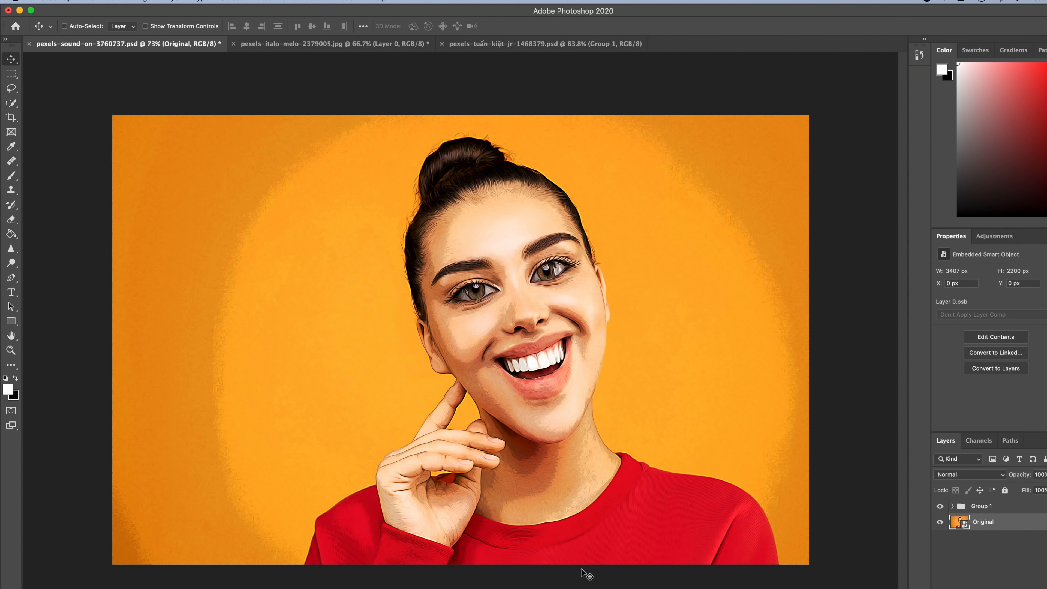
Open the Original smart object's contents and place the photo of the curly-haired woman in red at full canvas height
double_click(964, 527)
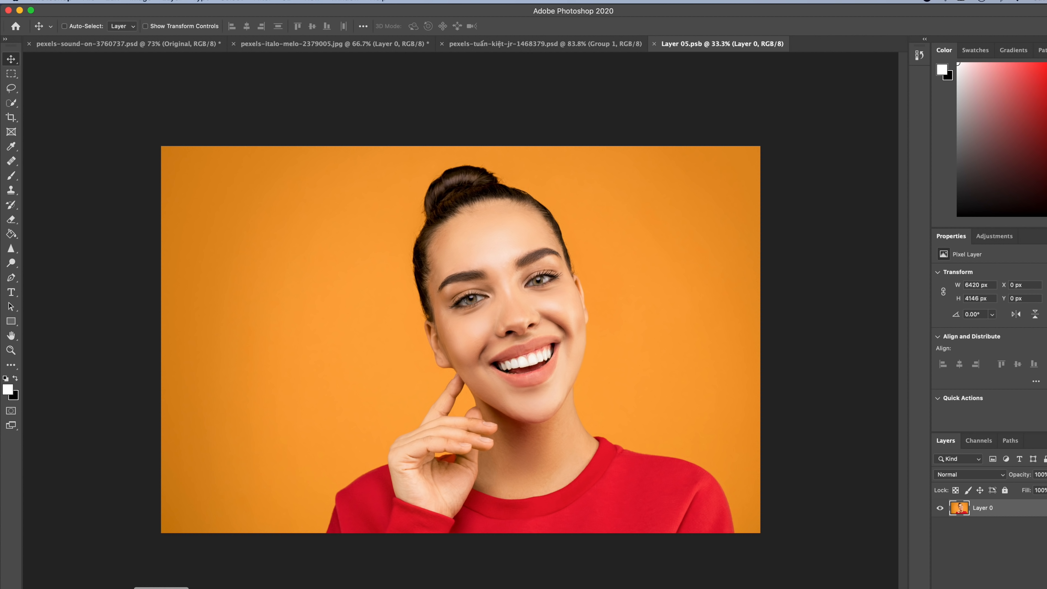
left_click(141, 588)
left_click_drag(554, 170, 432, 424)
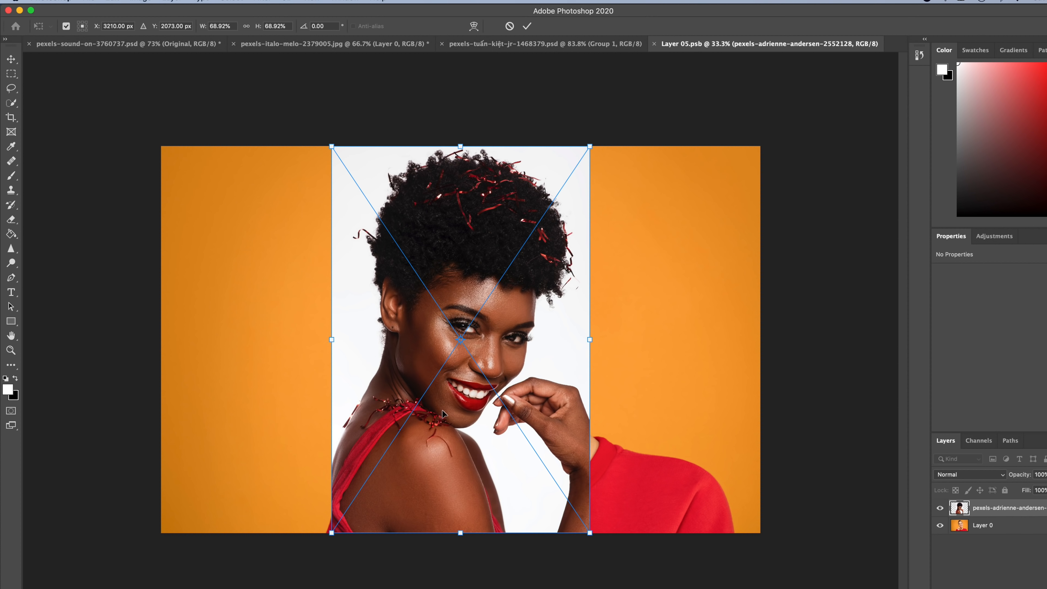
key("Return")
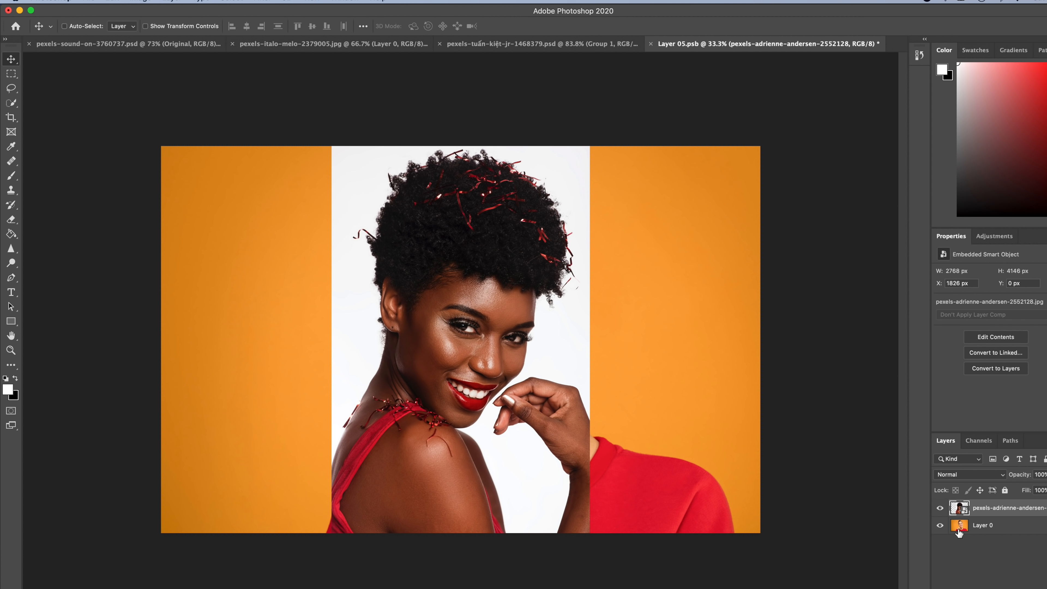
Hide Layer 0 beneath the placed photo of the woman in red, save the contents, and return to the painting document
left_click(940, 526)
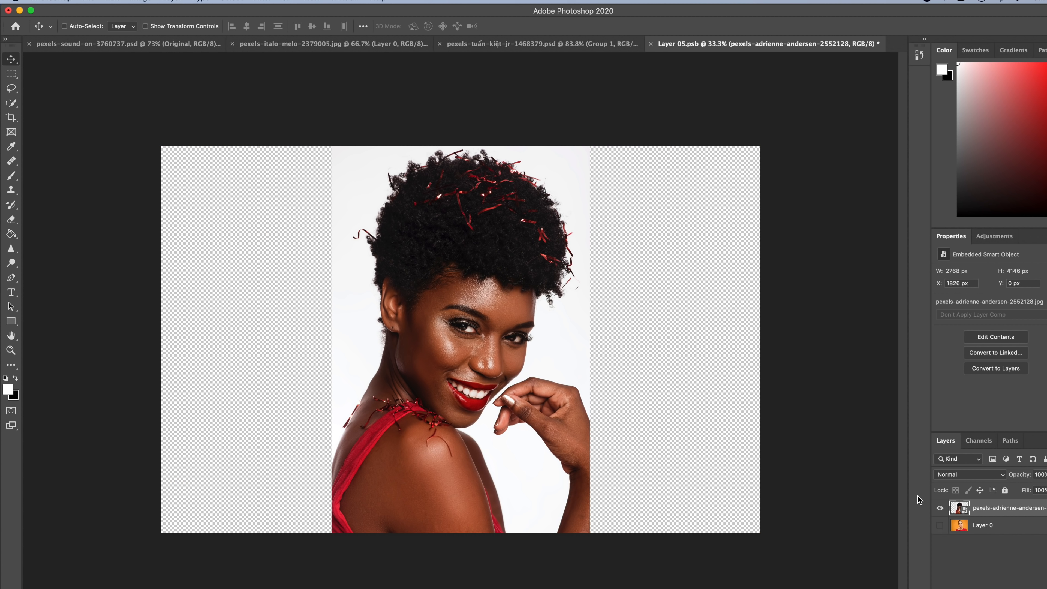
key("super+s")
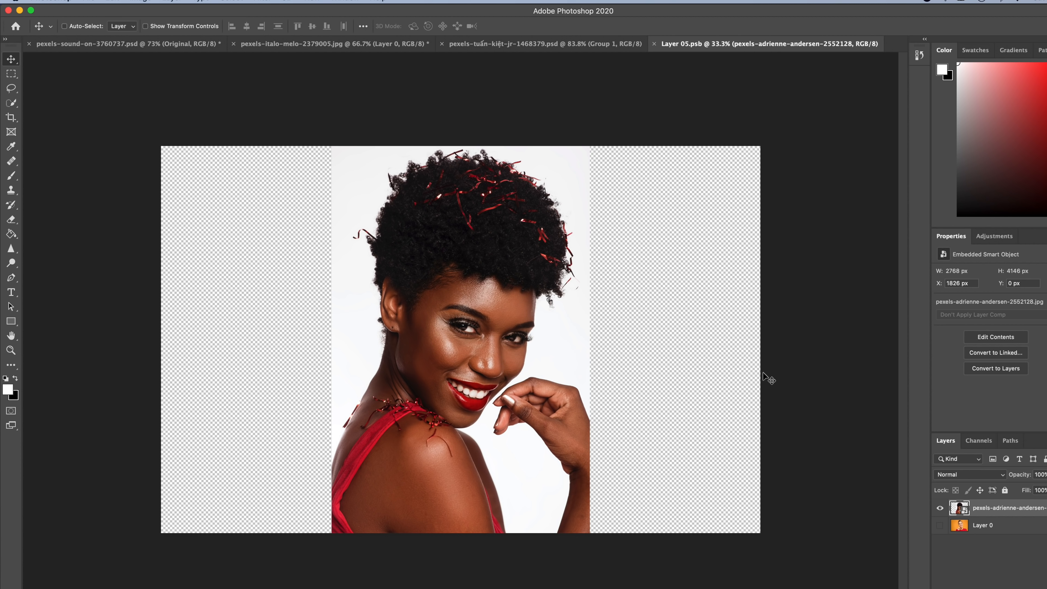
left_click(129, 44)
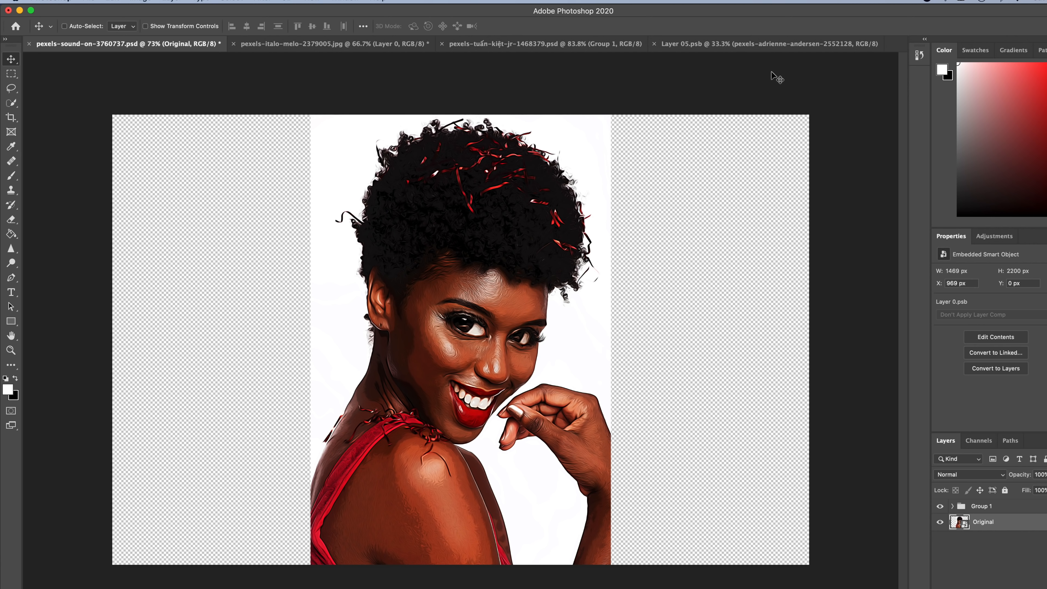
Switch back and forth between the smart object's contents and the painting document to compare the photo with its cartoon effect
left_click(760, 45)
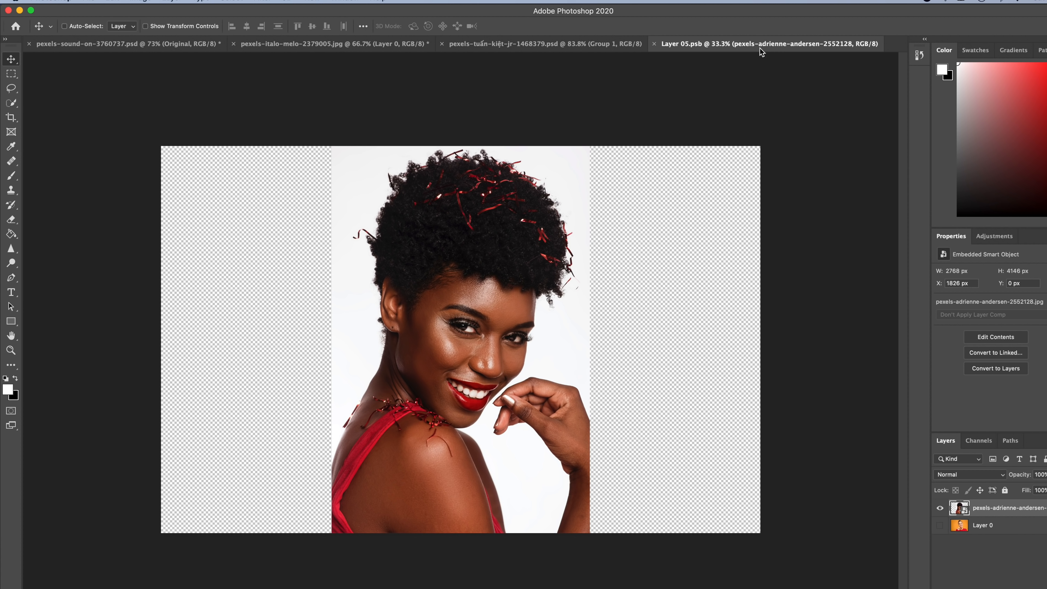
left_click(163, 45)
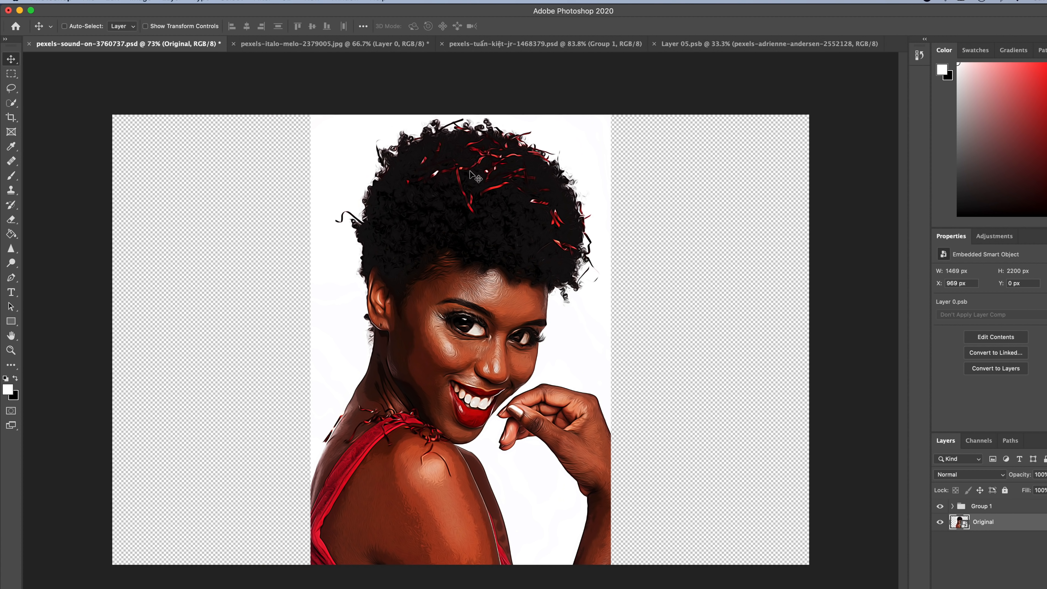
left_click(761, 44)
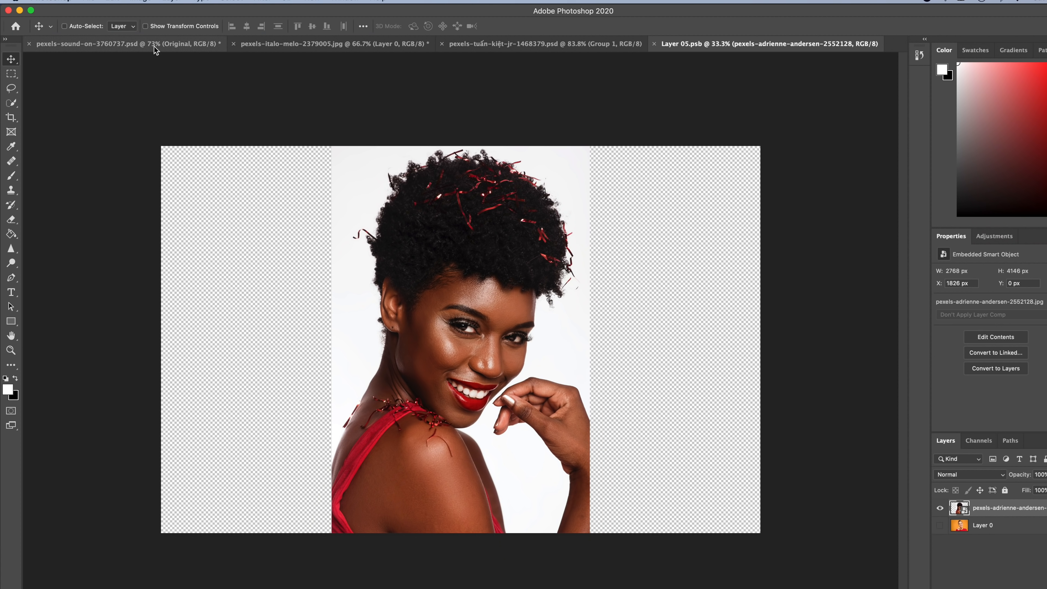
left_click(117, 42)
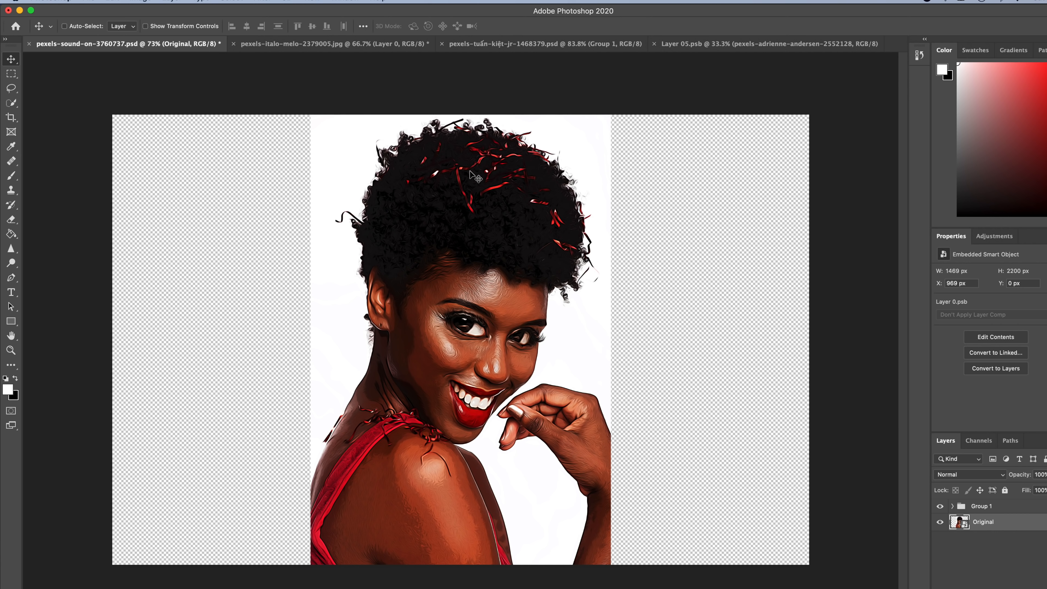
left_click(746, 43)
left_click(118, 42)
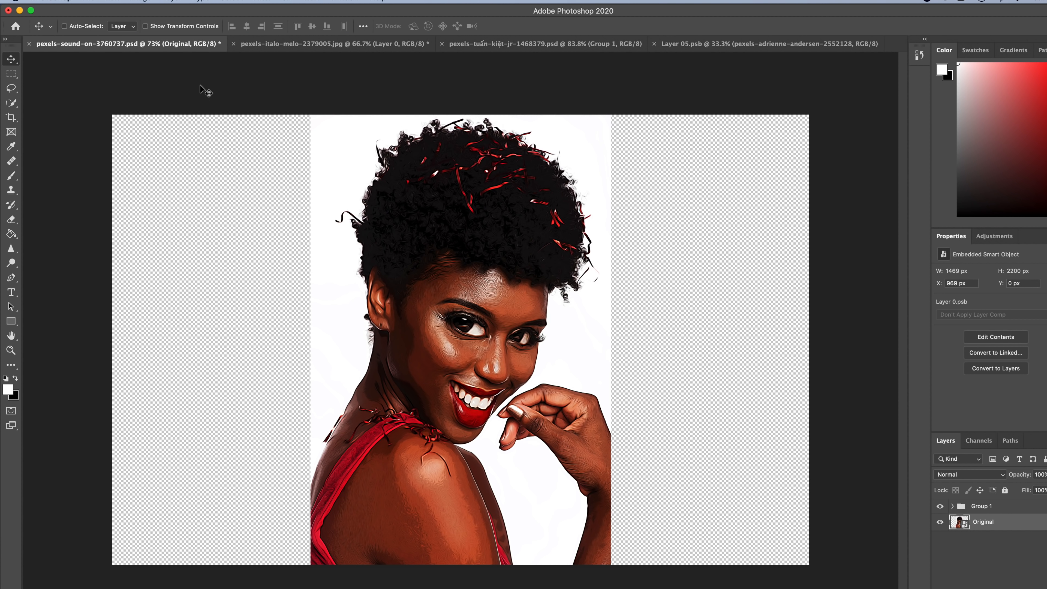
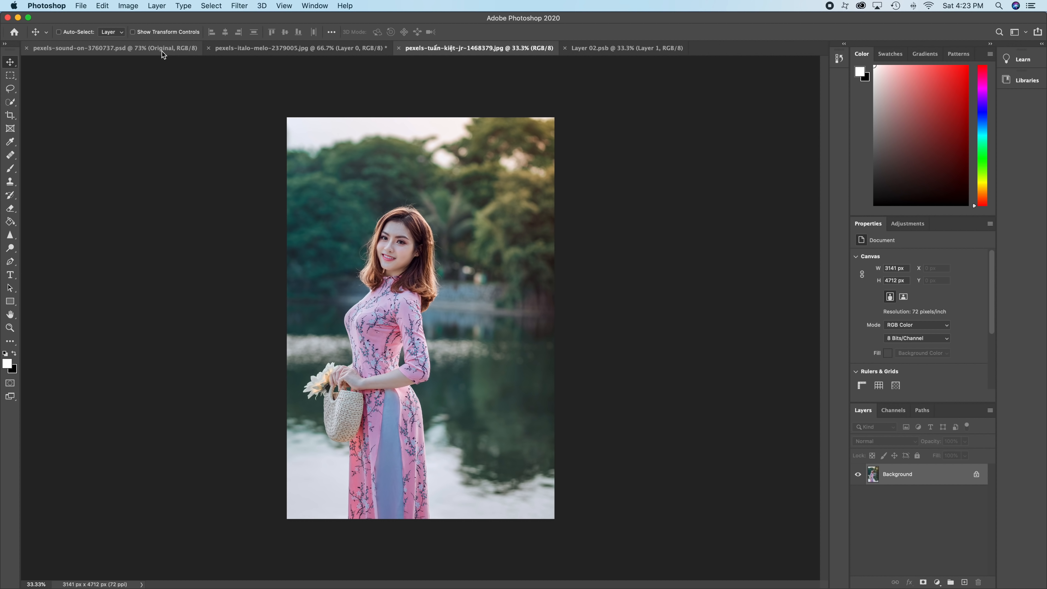
In the document of the woman in the pink dress, unlock the Background layer and convert it to a Smart Object
left_click(162, 51)
left_click(307, 47)
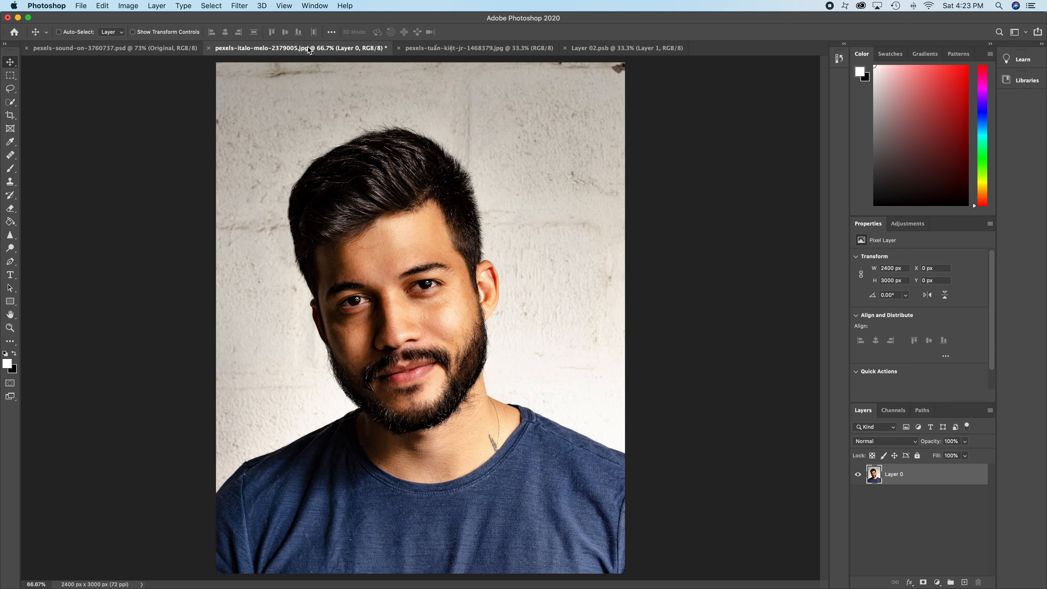
left_click(459, 51)
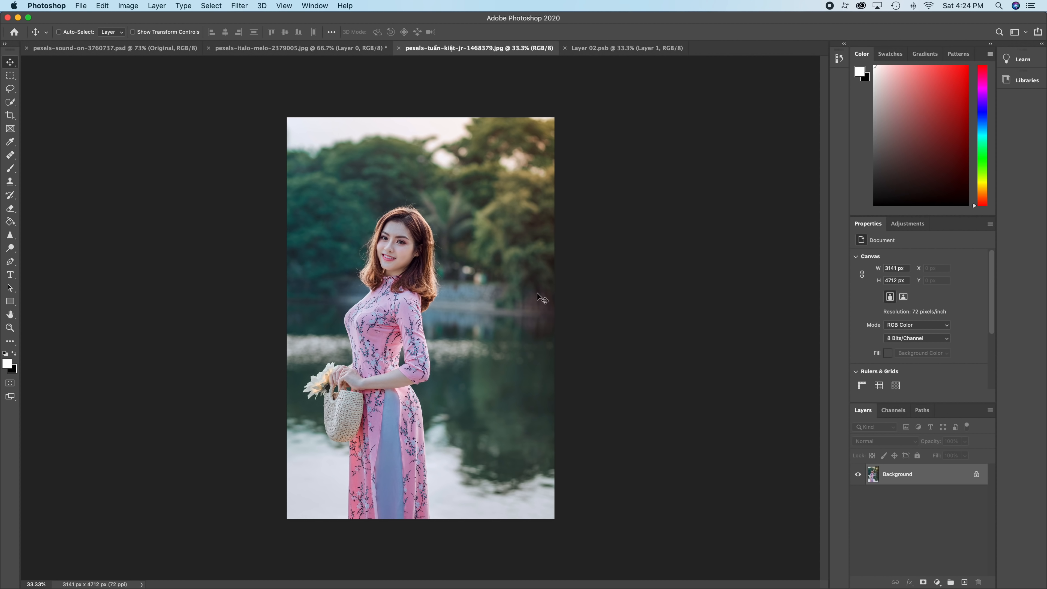
left_click(976, 474)
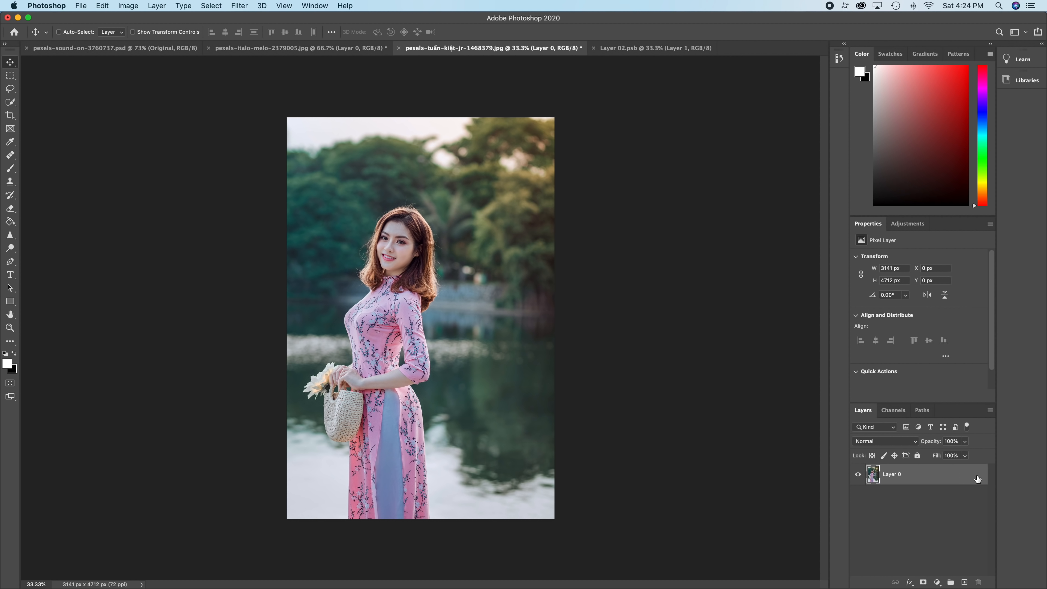
right_click(887, 479)
right_click(884, 479)
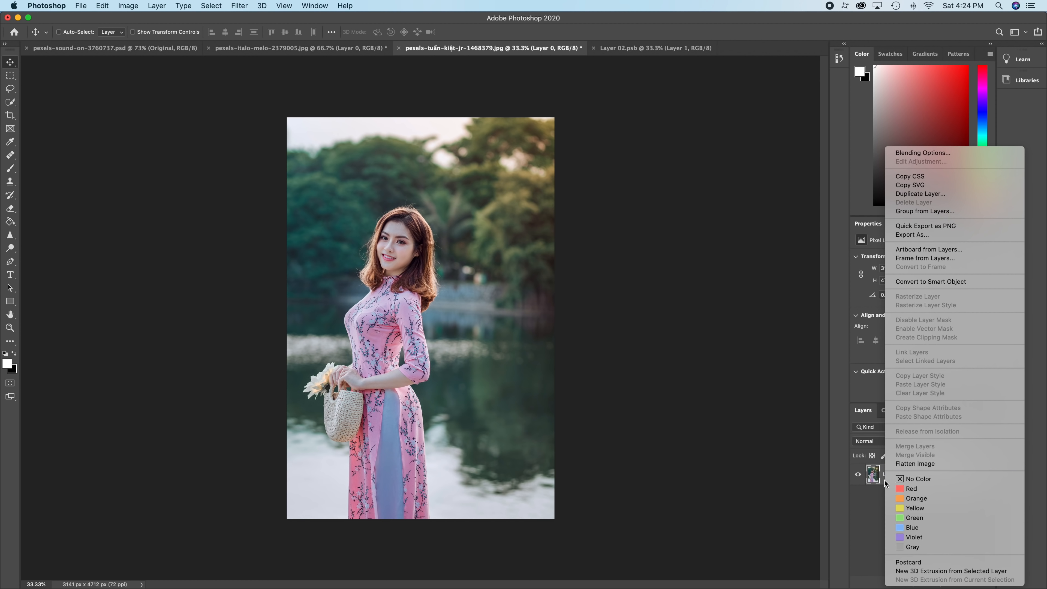
left_click(927, 283)
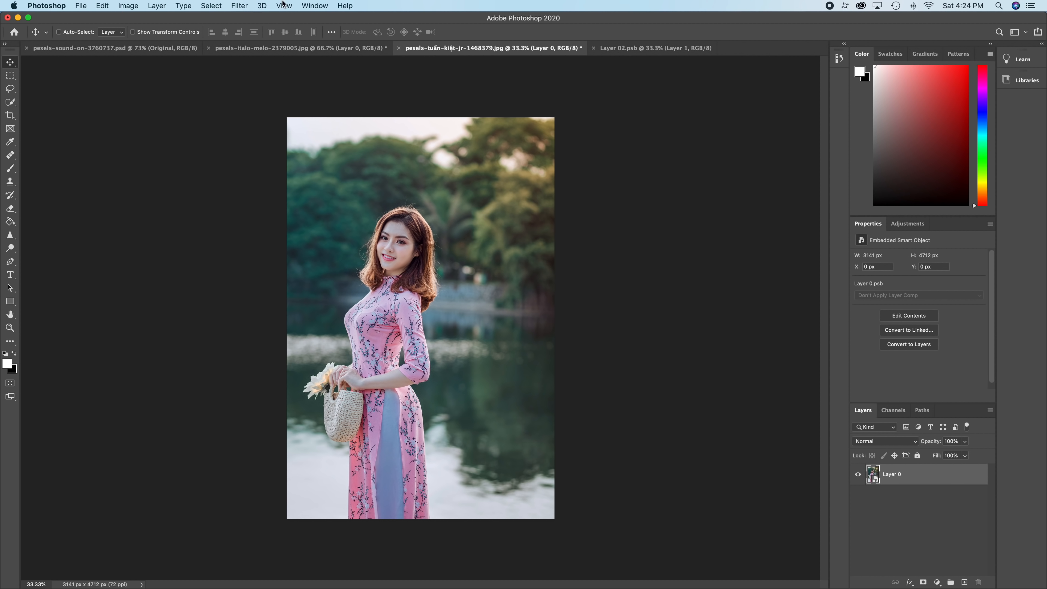
Resize the pink-dress image to a resolution of 300 pixels/inch and a height of 2200 pixels
left_click(133, 8)
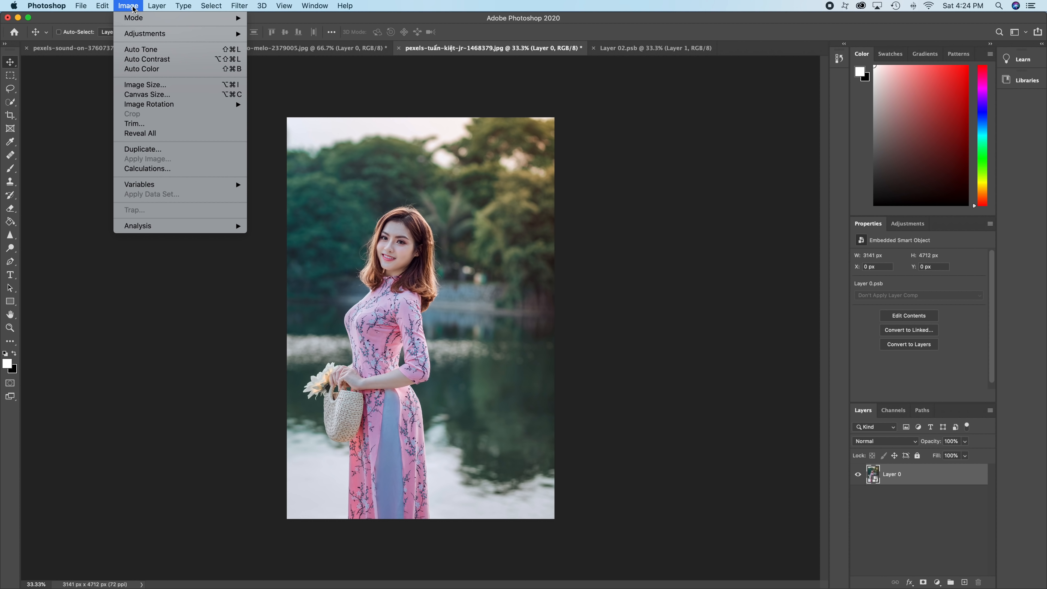
left_click(176, 85)
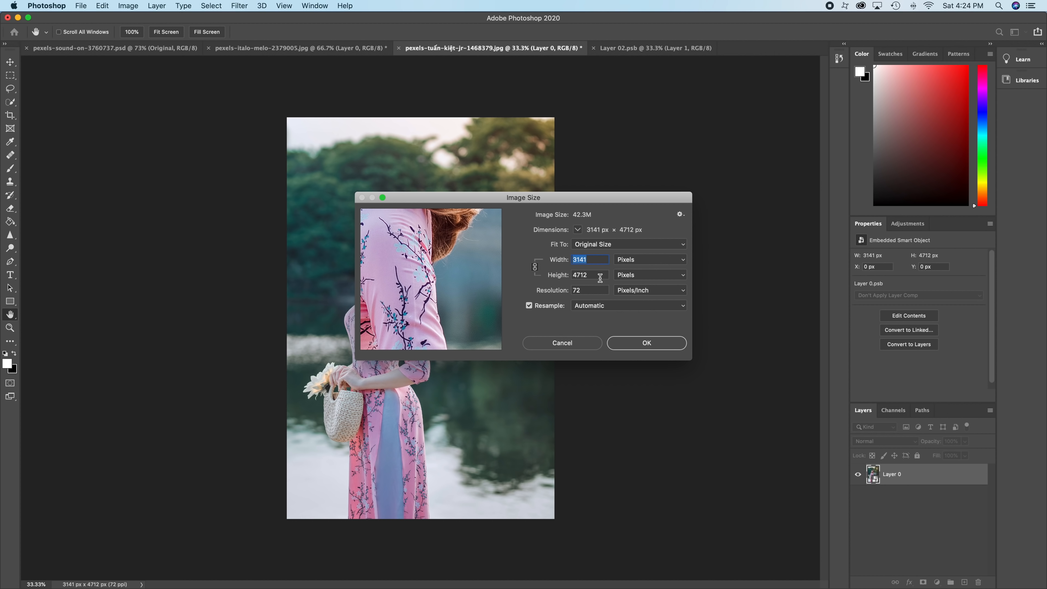
left_click(584, 291)
type("300")
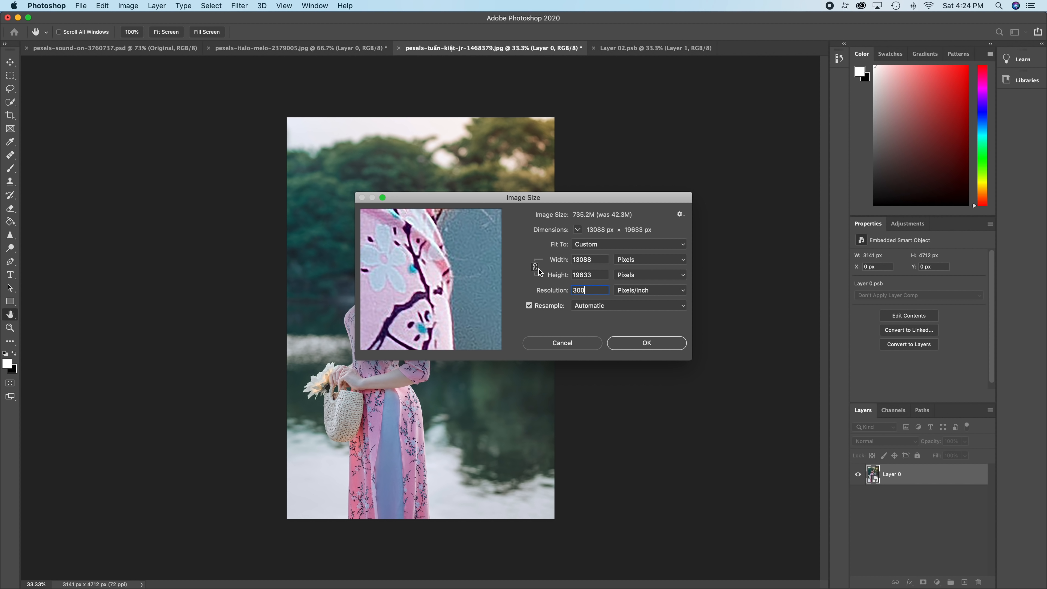
double_click(586, 271)
type("2200")
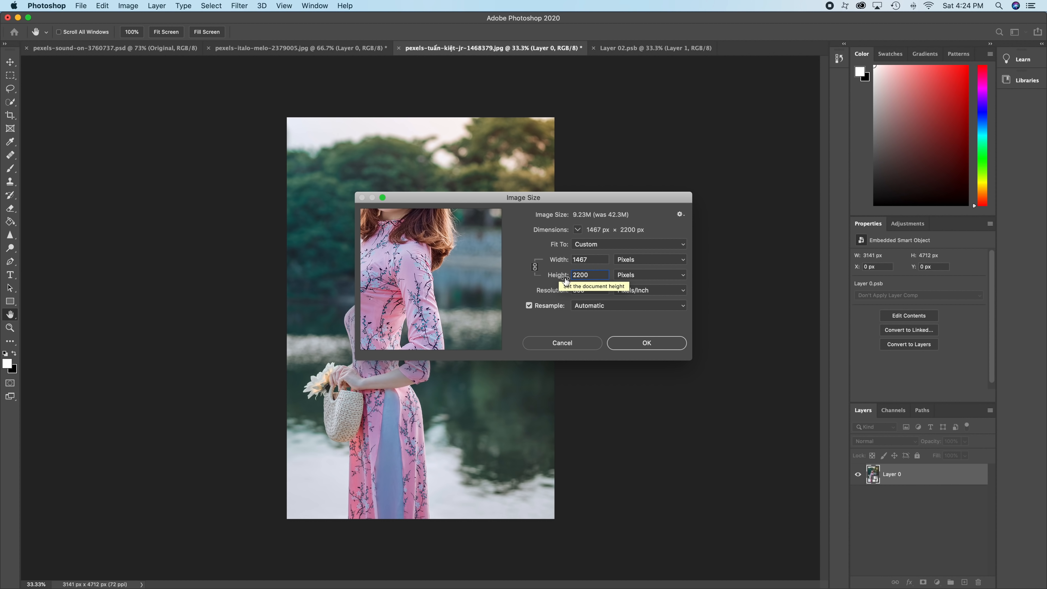
left_click(647, 343)
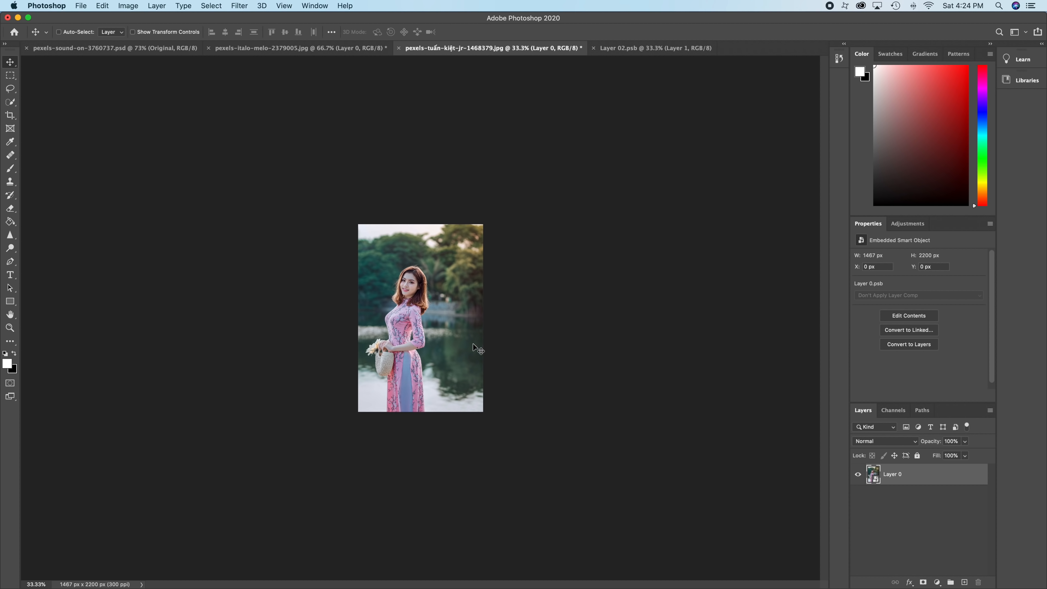
Duplicate the Layer 0 smart object and rename the copy to effect
key("super+space")
left_click_drag(446, 355, 481, 328)
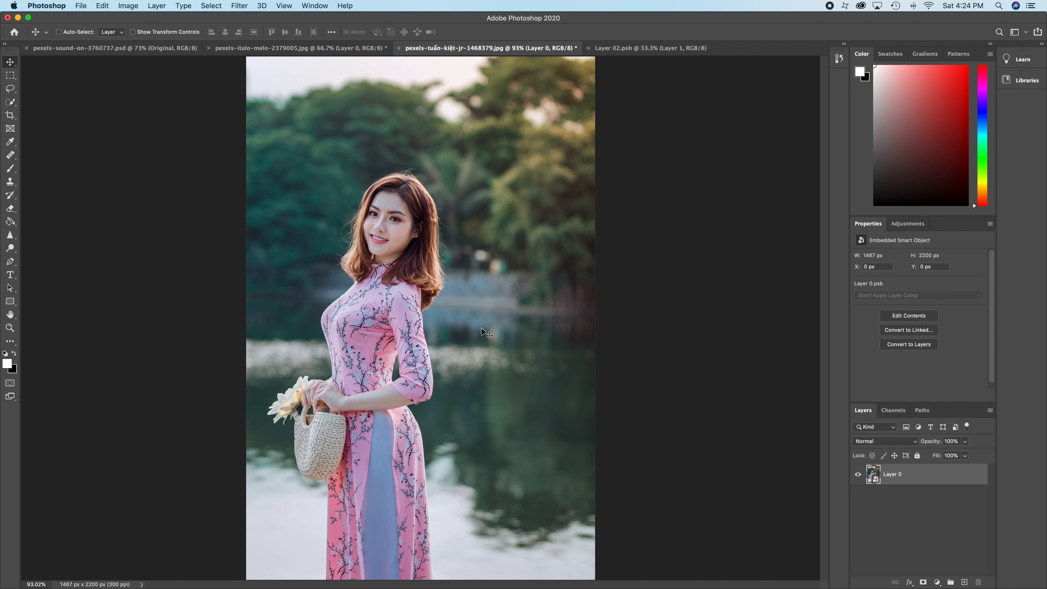
key("super+j")
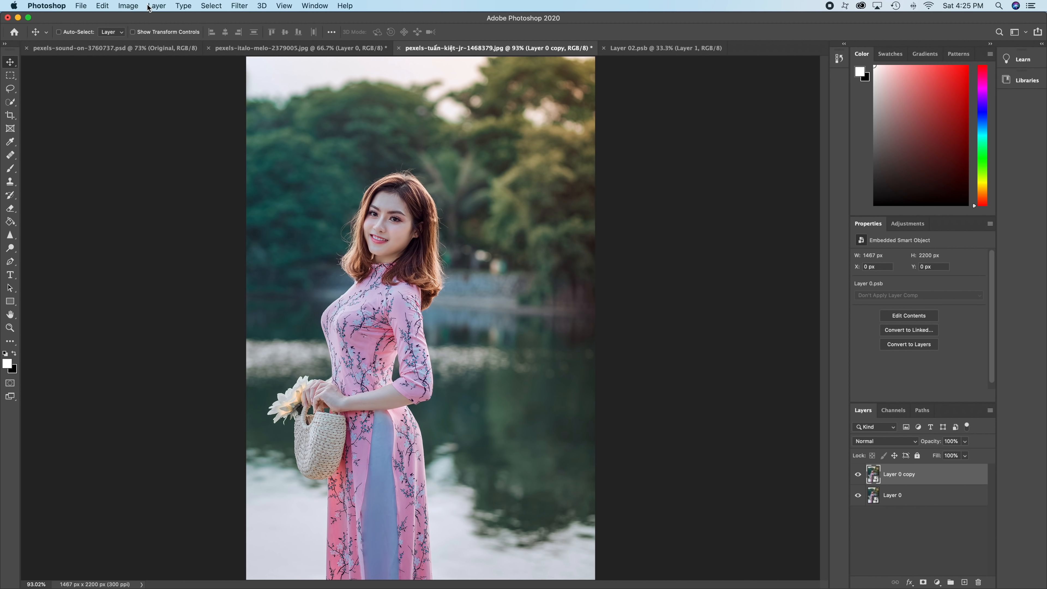
left_click(157, 6)
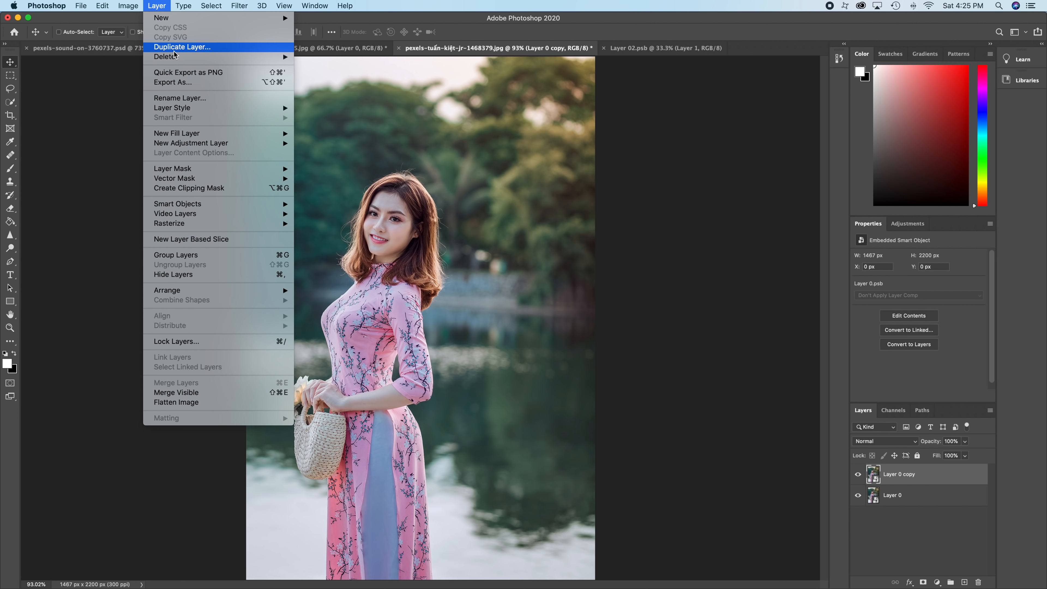
left_click(133, 82)
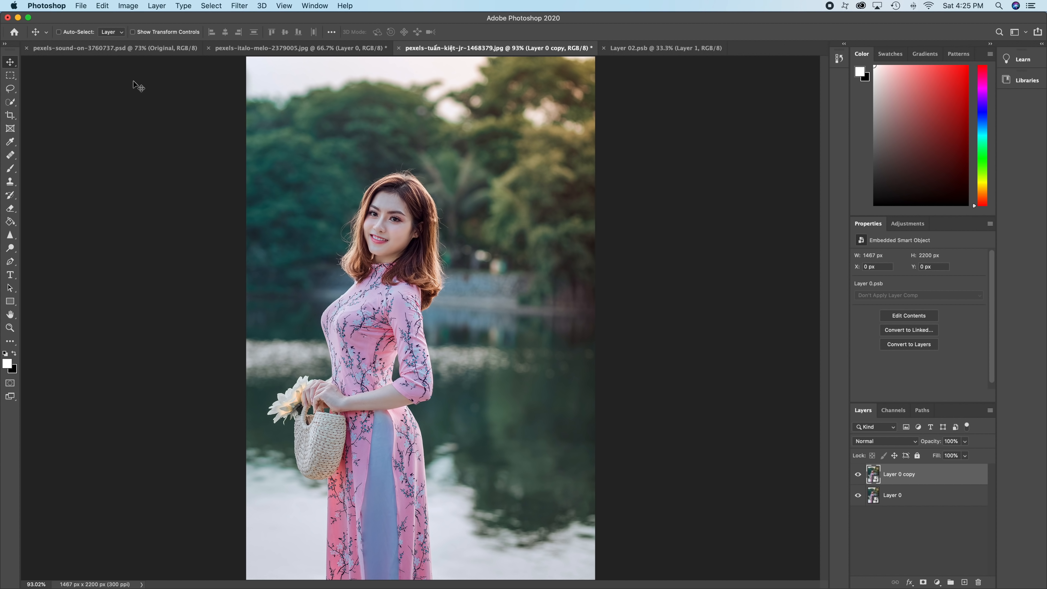
double_click(897, 475)
type("1s")
type("effect")
key("Return")
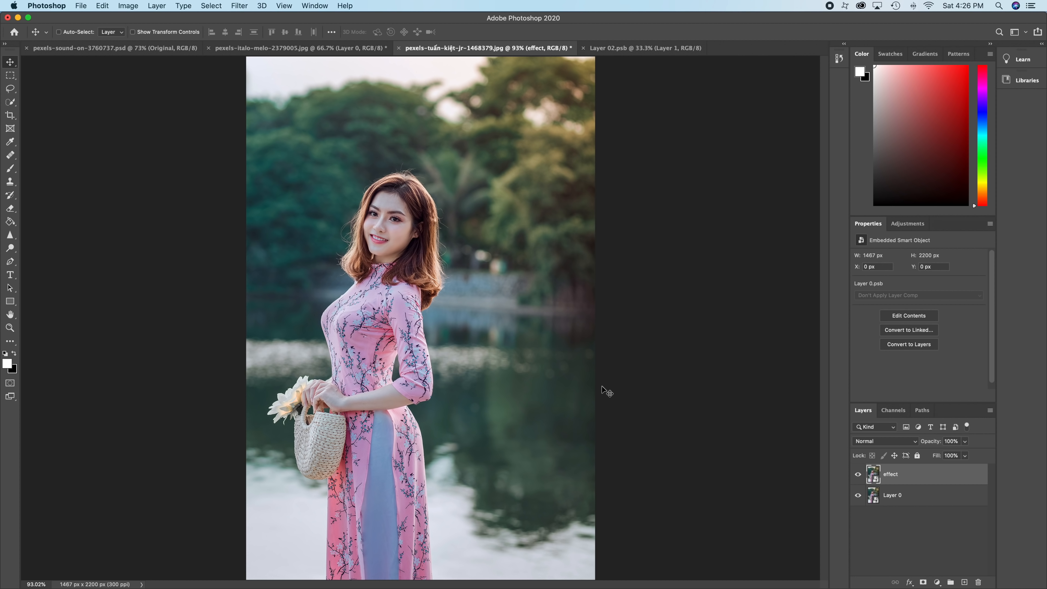
Select the woman's face and hair on the effect layer with the Quick Selection tool, using an enlarged brush
left_click(10, 106)
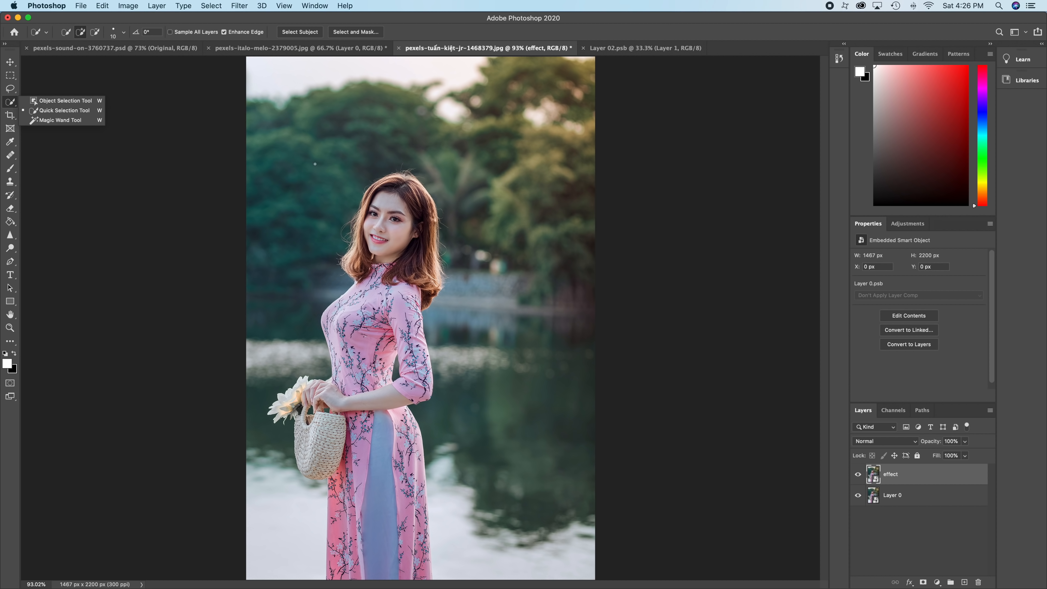
left_click(391, 199)
key("bracketright")
key("bracketright")
key("bracketright")
mouse_move(396, 192)
left_mouse_down()
mouse_move(367, 187)
mouse_move(349, 265)
mouse_move(365, 266)
mouse_move(373, 221)
mouse_move(401, 217)
mouse_move(410, 183)
mouse_move(431, 229)
mouse_move(434, 220)
mouse_move(430, 297)
mouse_move(425, 273)
left_mouse_up()
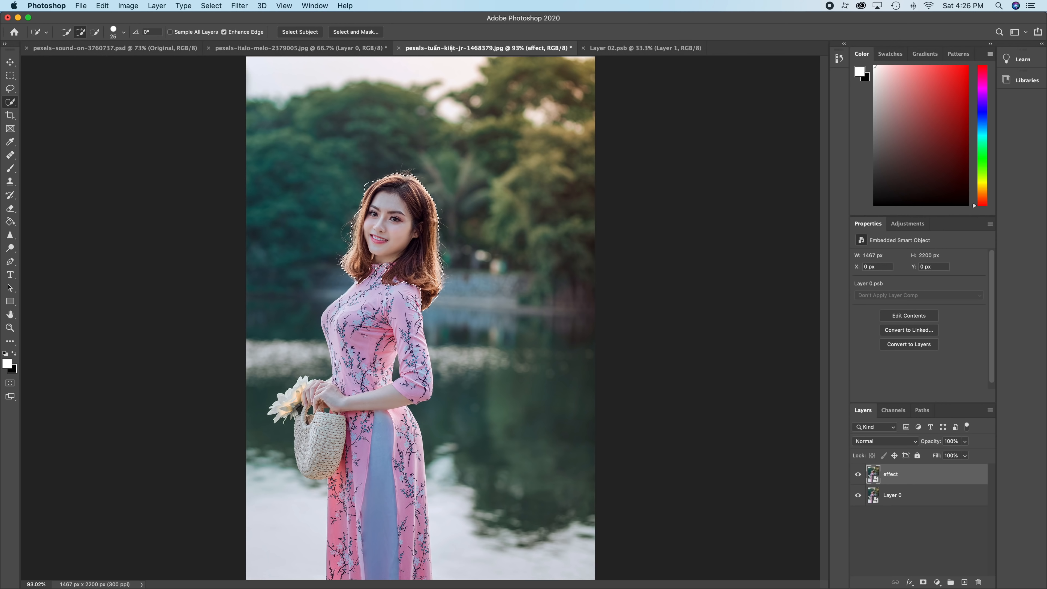
Refine the head selection by subtracting the neck below the chin and trimming the excess background beside the top of the hair
scroll(393, 263, "up", 2)
scroll(395, 262, "up", 4)
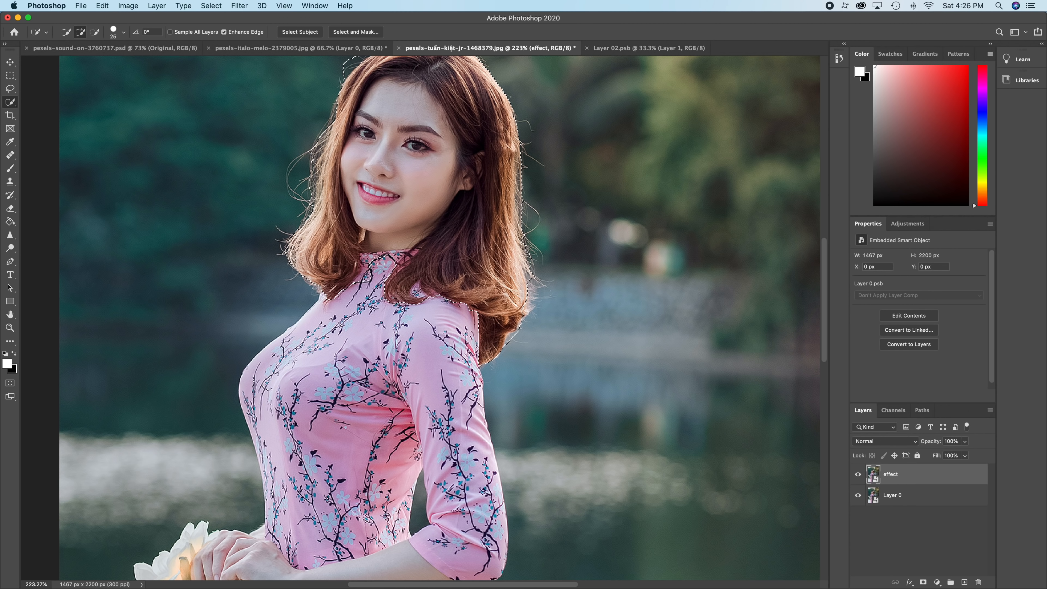
key("alt")
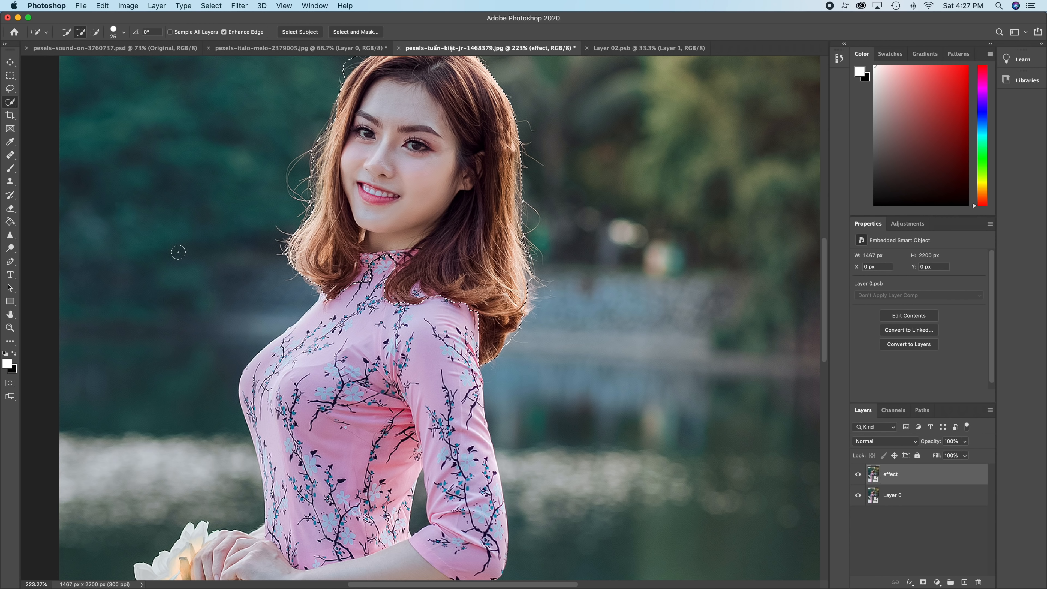
key("alt")
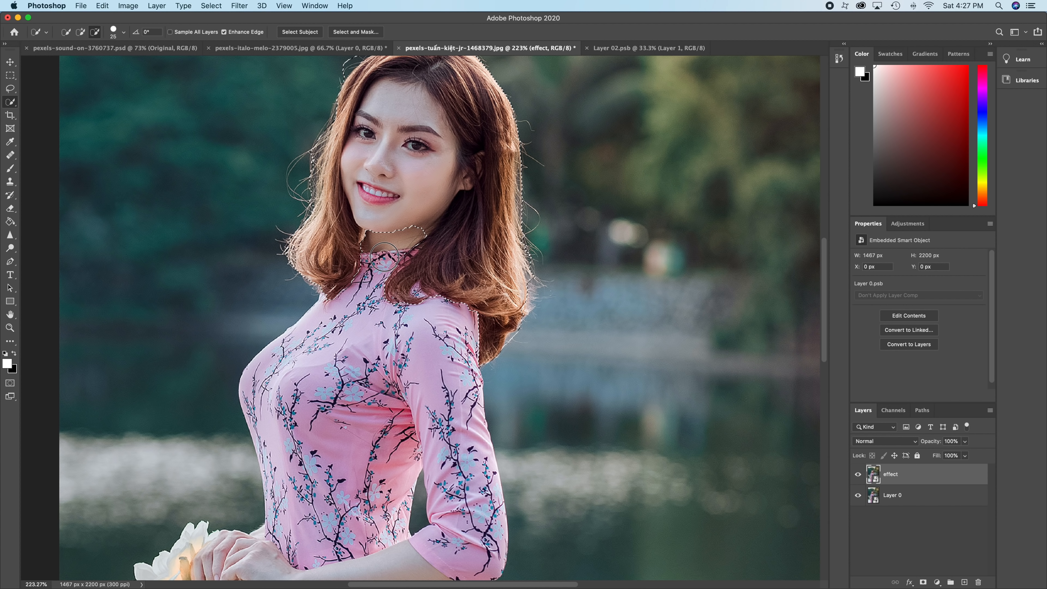
key("super+z")
left_click_drag(365, 247, 412, 236)
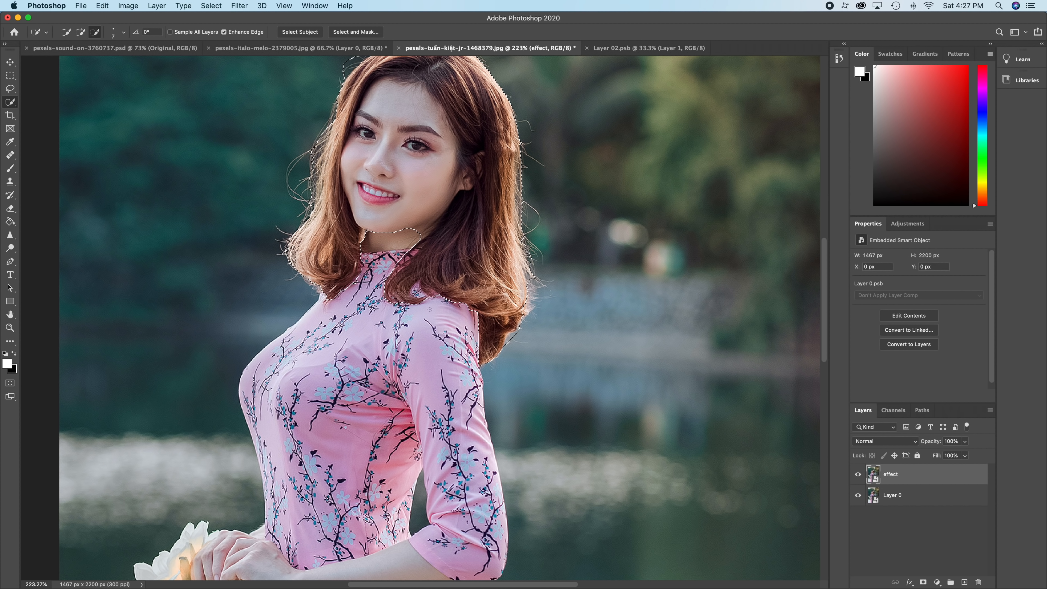
left_click_drag(416, 290, 416, 292)
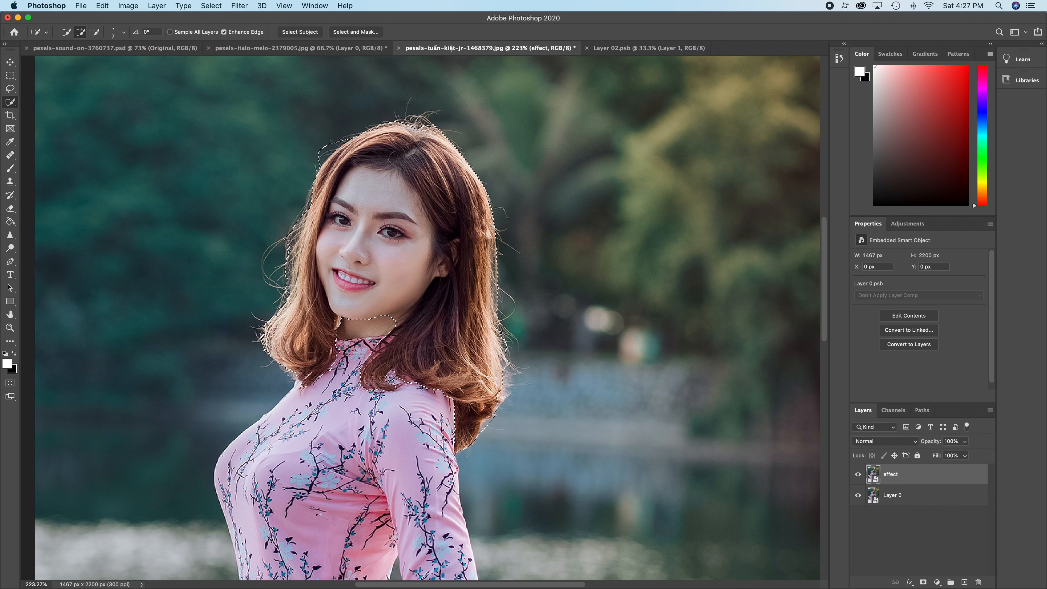
mouse_move(325, 146)
left_mouse_down()
mouse_move(318, 158)
mouse_move(342, 139)
left_mouse_up()
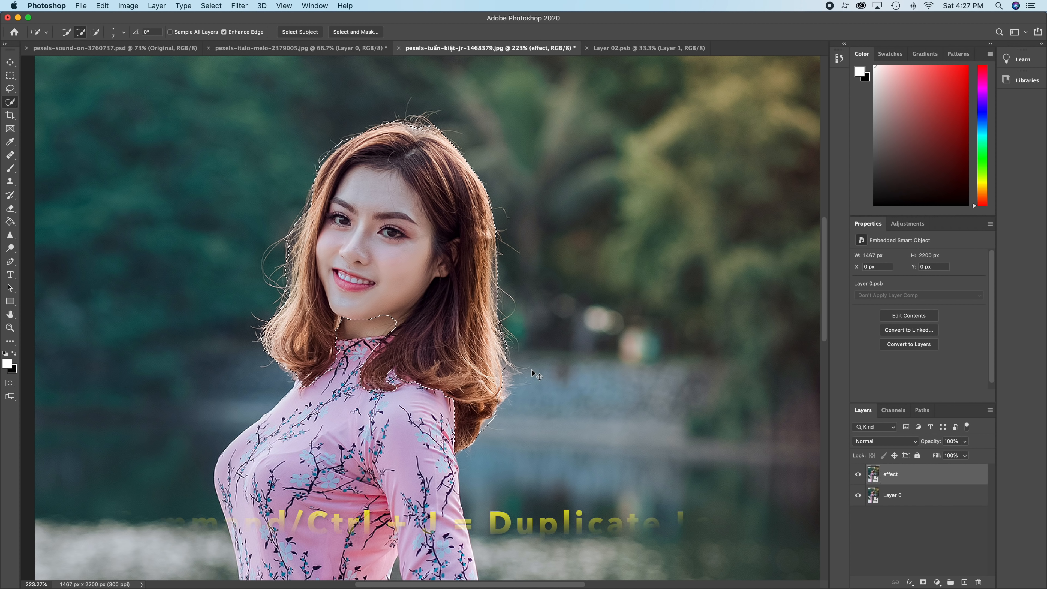
Copy the selected head to a new layer and check the cutout by temporarily hiding the effect layer and Layer 0
key("super+j")
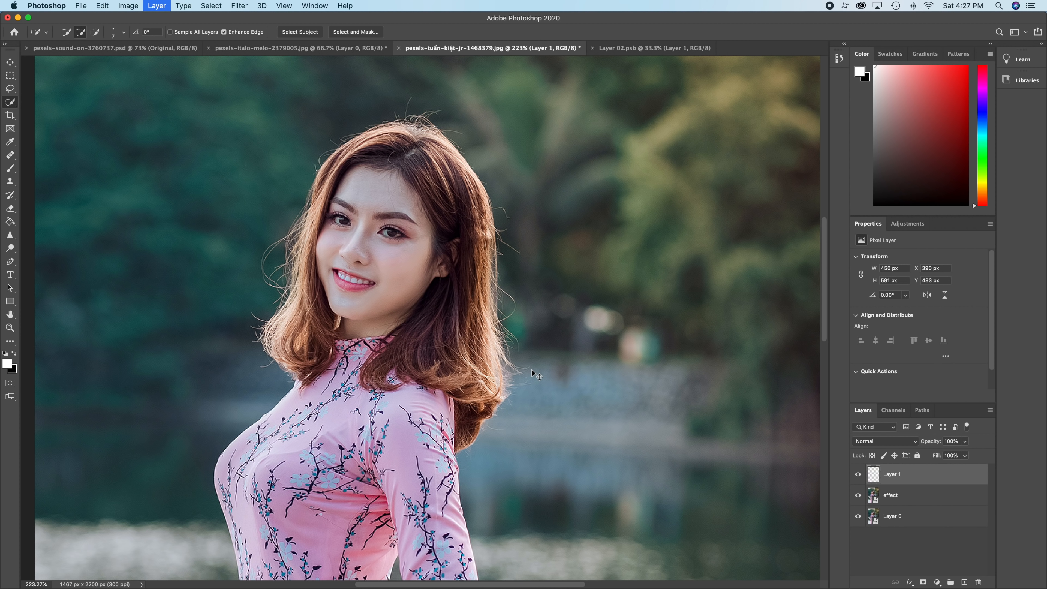
left_click(857, 494)
left_click(858, 515)
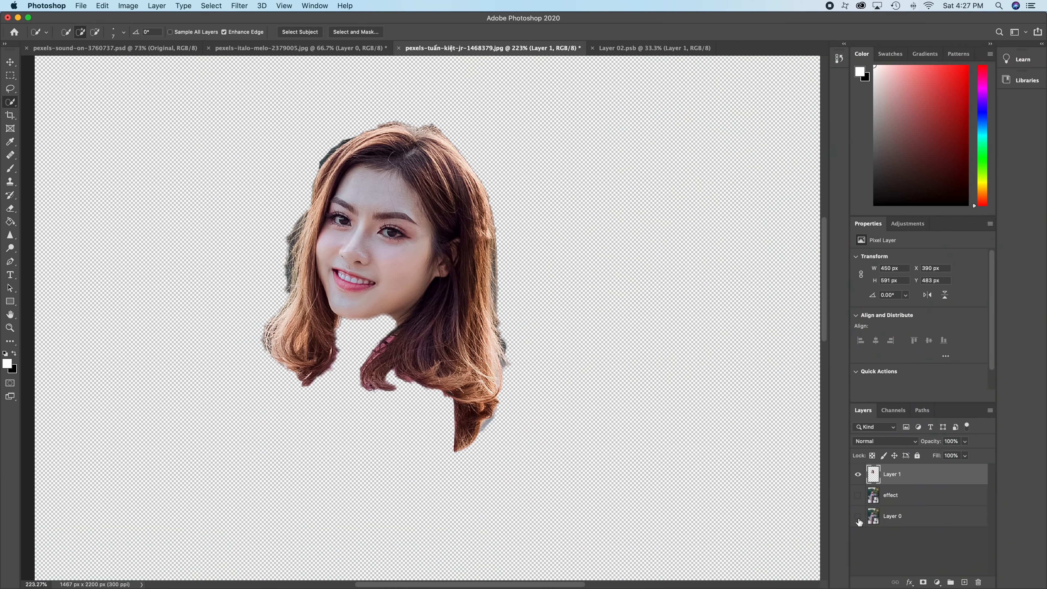
left_click(858, 517)
left_click(857, 497)
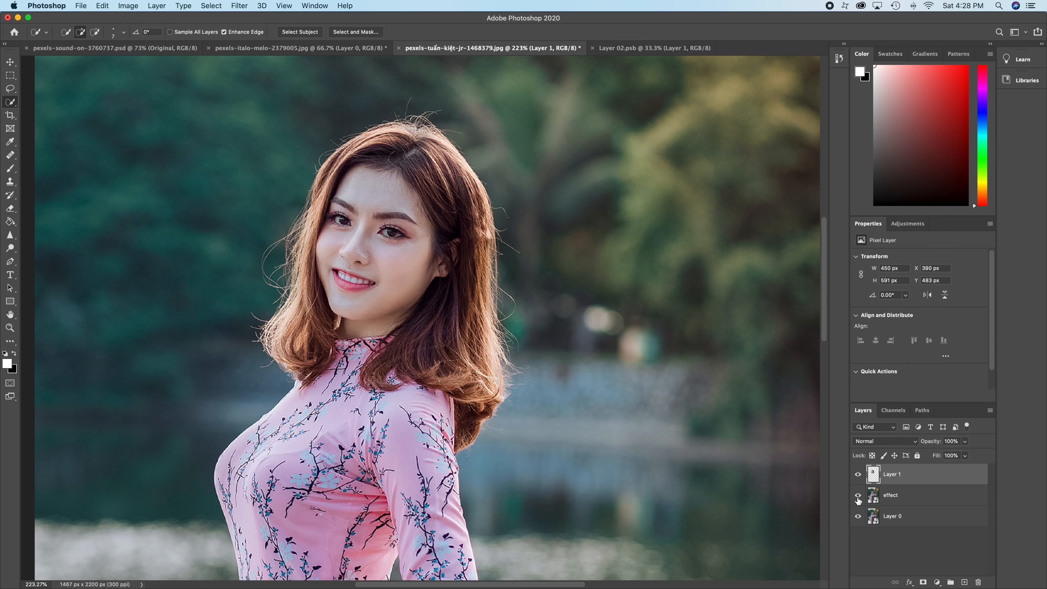
Scale the head cutout up proportionally around its centre to about 124%
key("super+t")
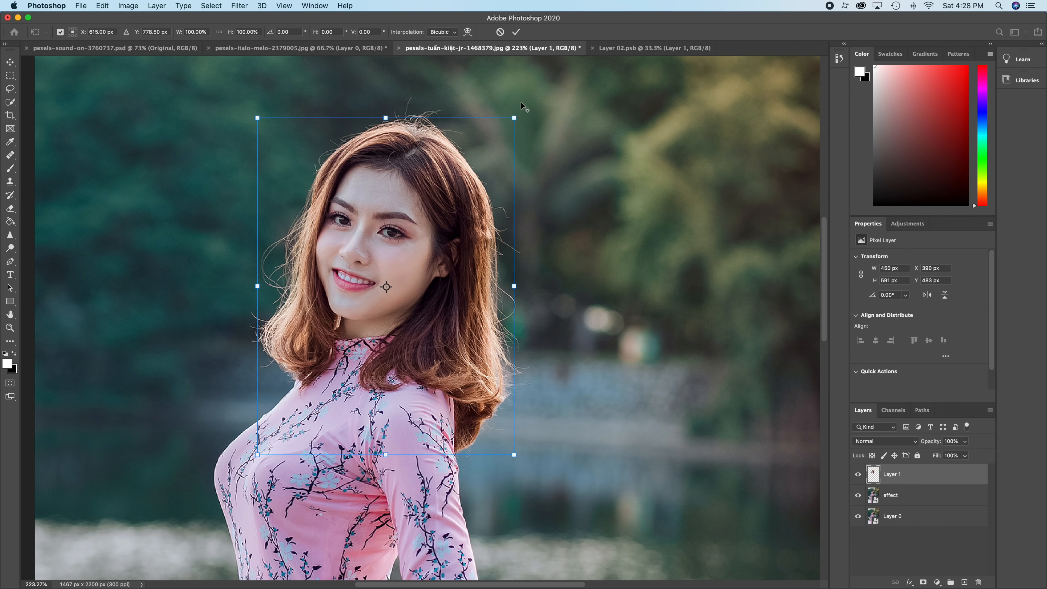
left_click_drag(512, 118, 556, 94)
left_click_drag(561, 90, 563, 87)
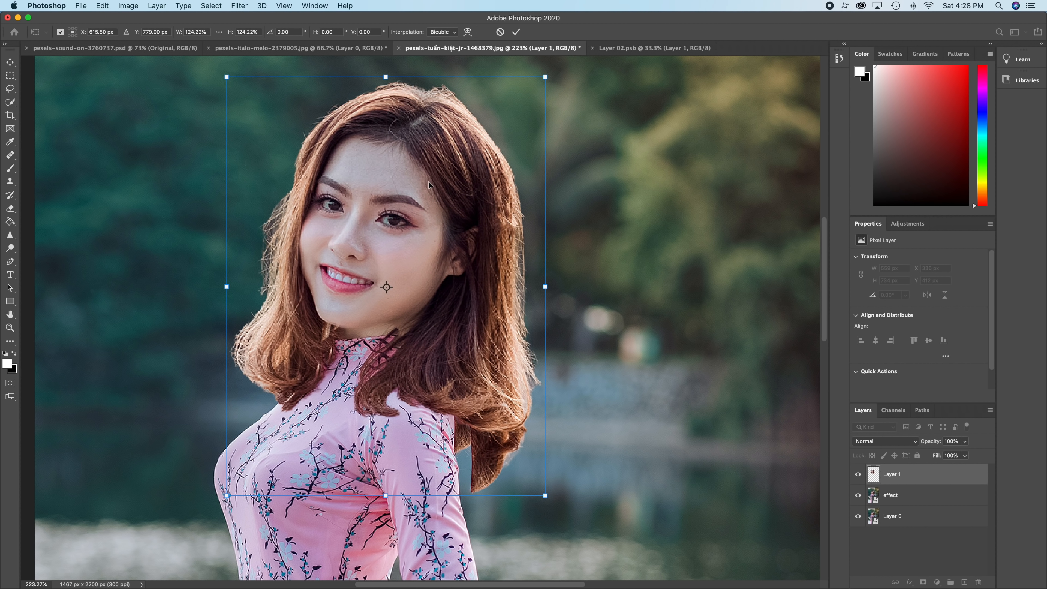
Warp the enlarged head so its lower hair and neckline align with the neck and shoulders, and apply the transformation
right_click(450, 176)
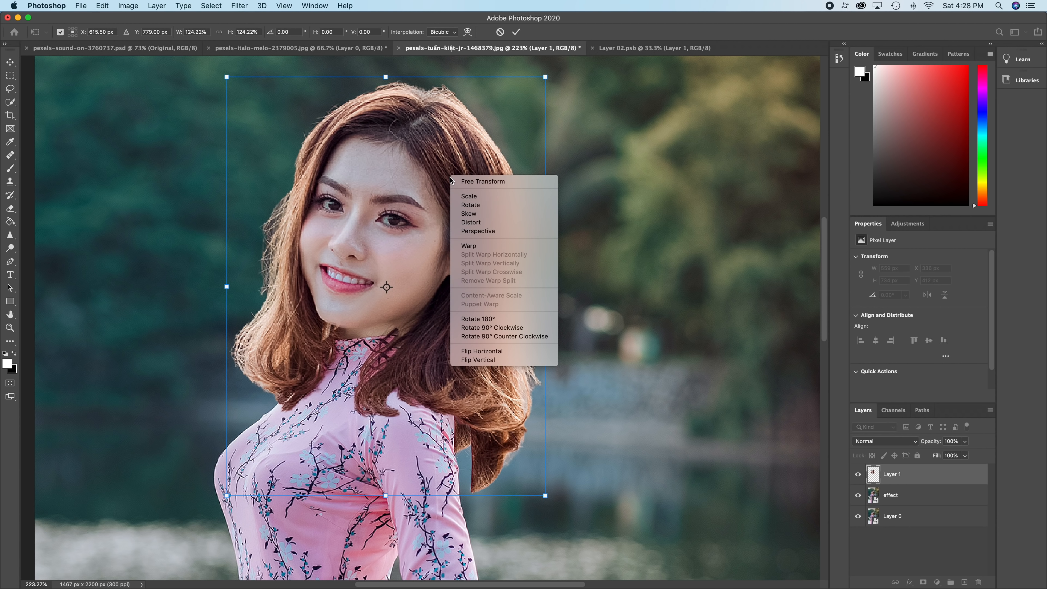
left_click(478, 247)
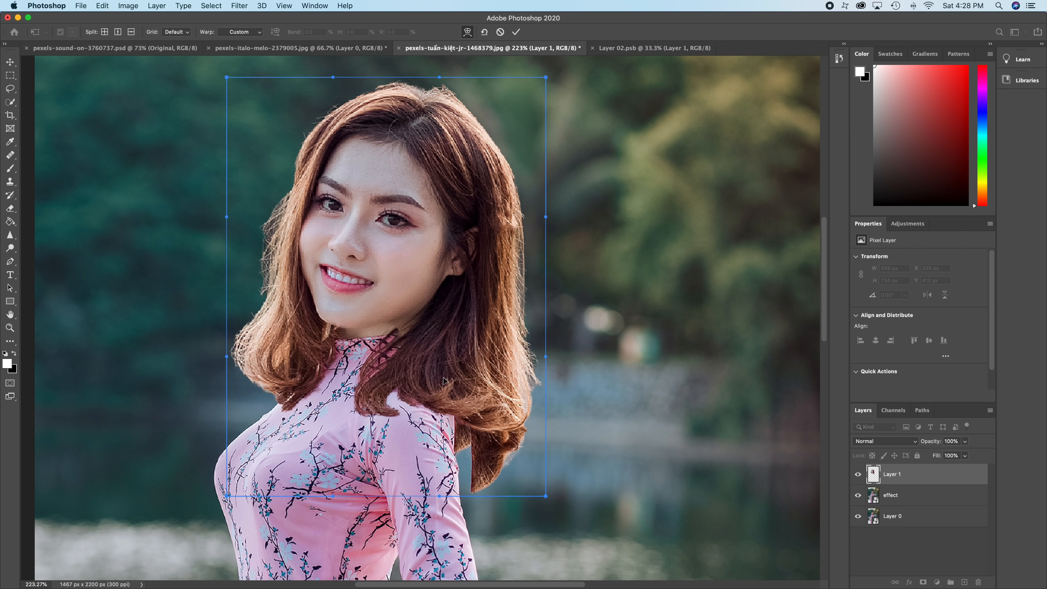
left_click_drag(491, 435, 490, 426)
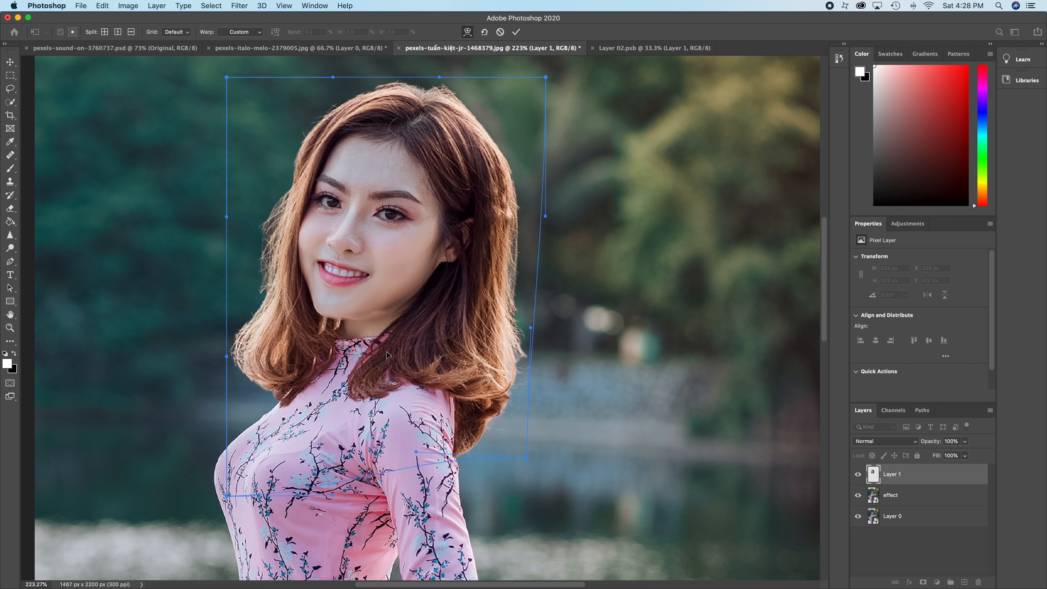
mouse_move(382, 328)
left_mouse_down()
mouse_move(413, 317)
mouse_move(388, 329)
left_mouse_up()
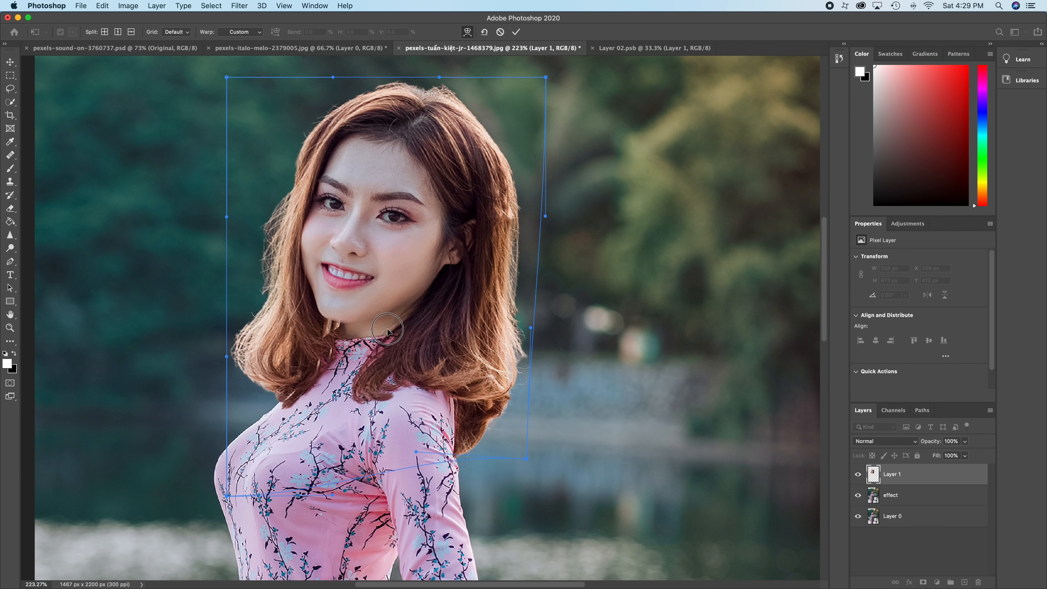
left_click_drag(289, 358, 299, 349)
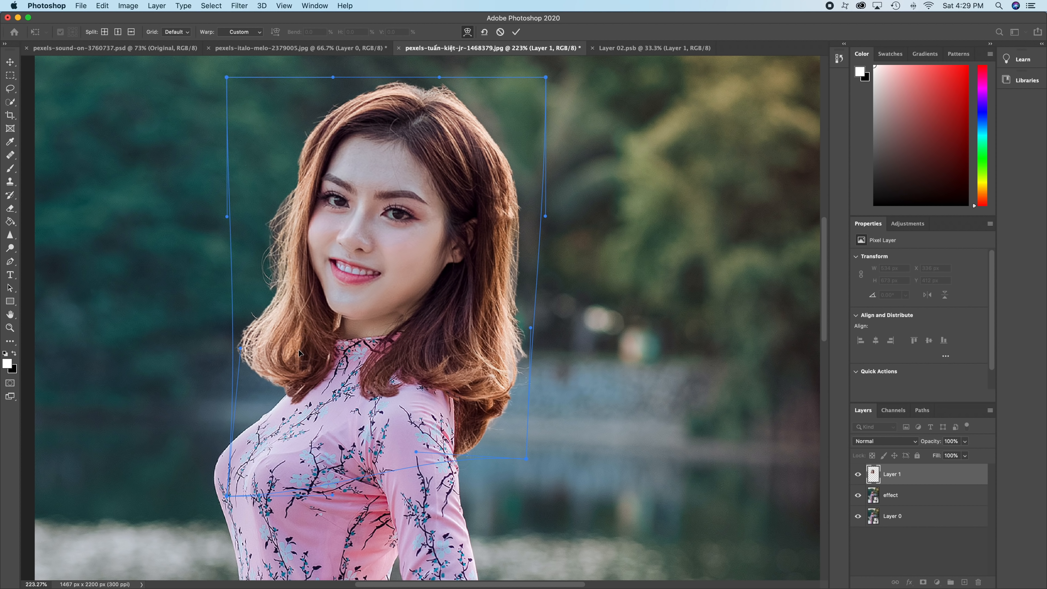
left_click_drag(356, 314, 403, 316)
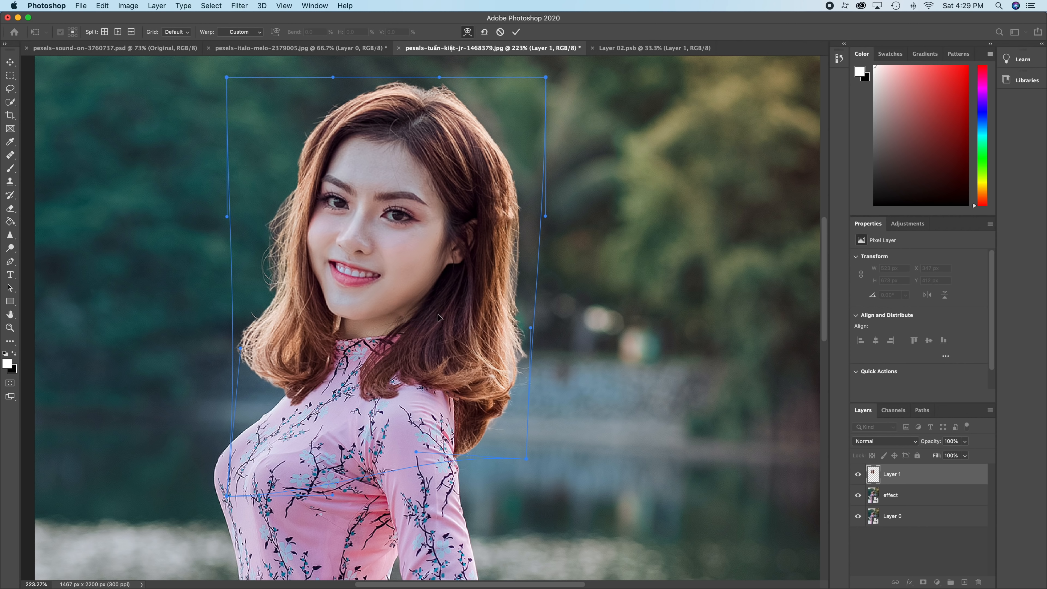
left_click_drag(409, 318, 405, 320)
left_click_drag(341, 329, 346, 329)
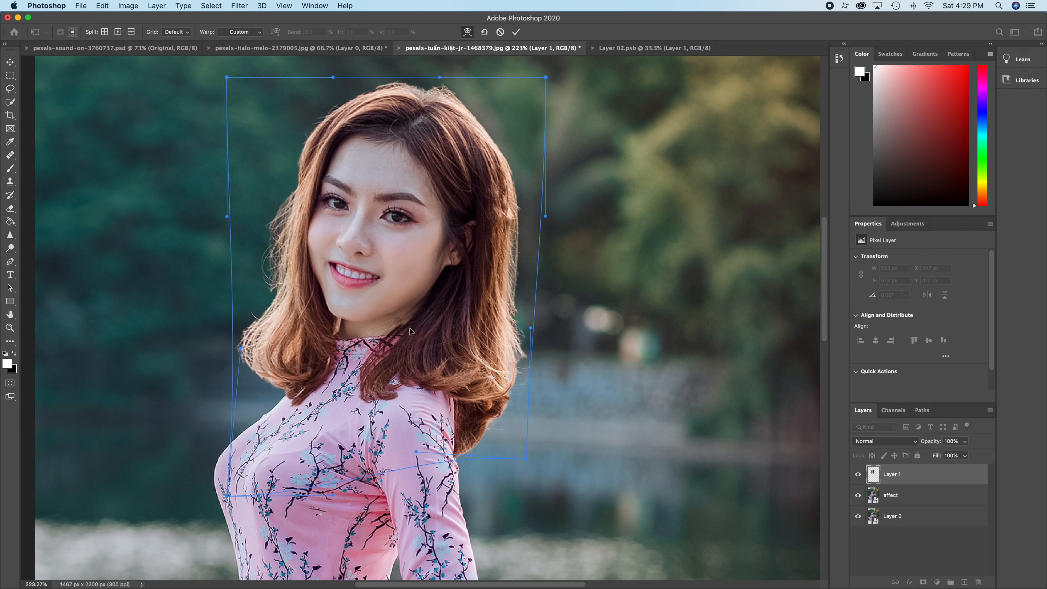
key("Return")
Switch to the Eraser tool with a smaller brush and check how the enlarged head on Layer 1 blends with the body
key("w")
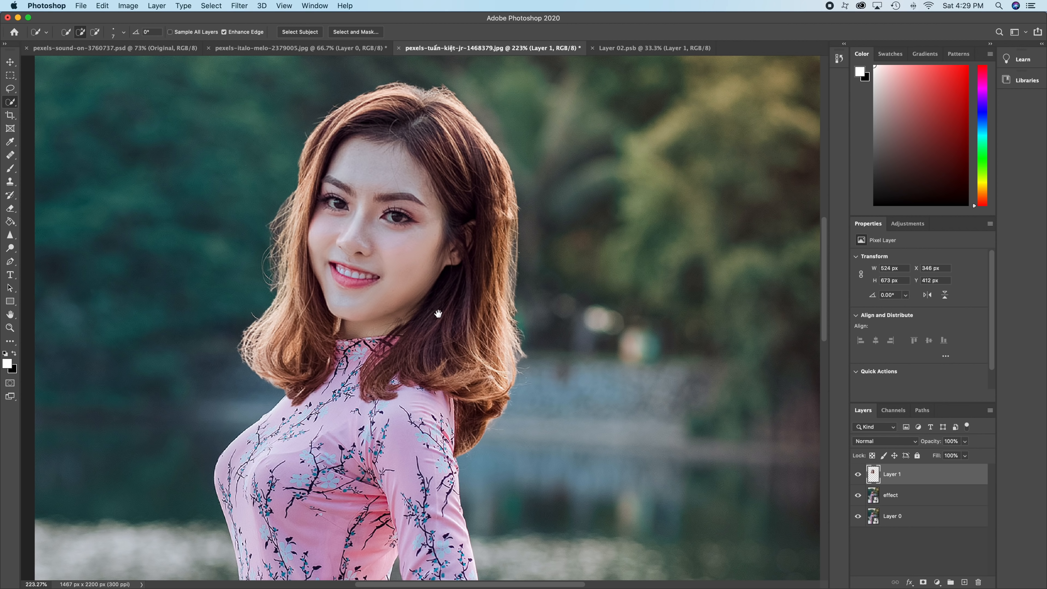
left_click_drag(420, 329, 399, 394)
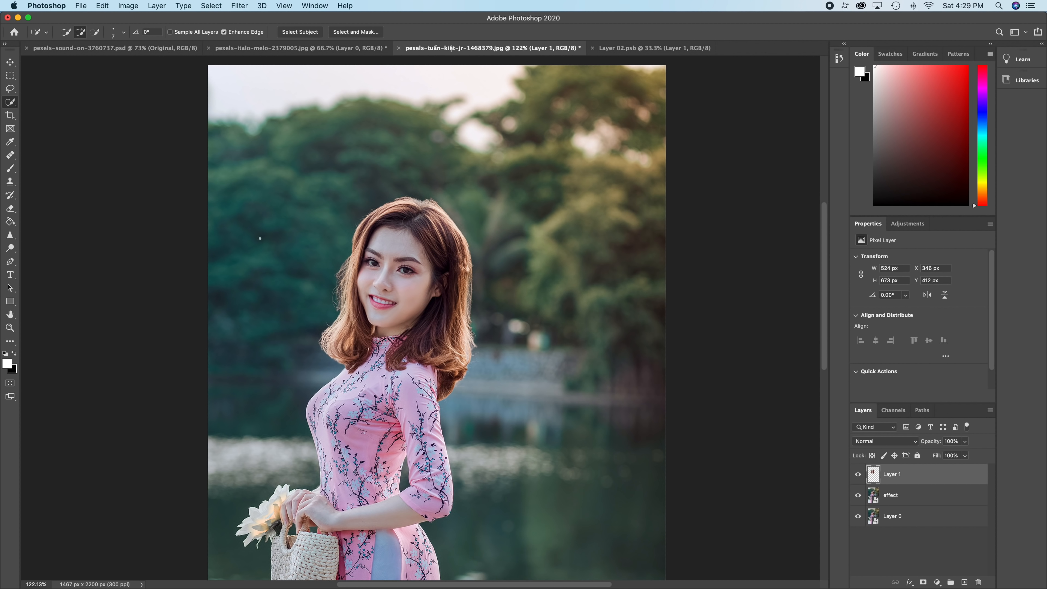
left_click(10, 208)
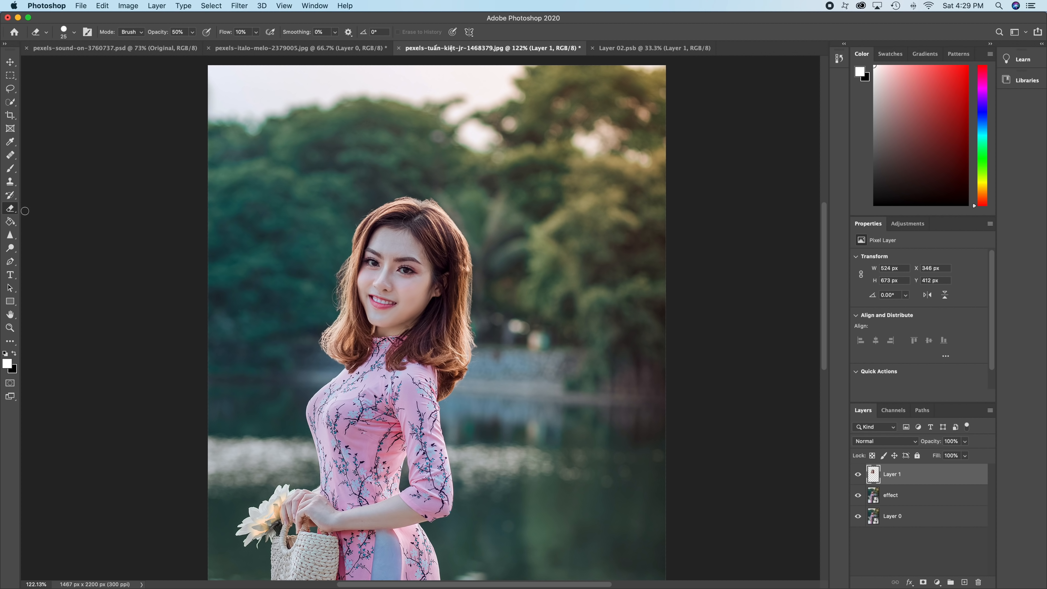
key("bracketleft")
scroll(443, 312, "down", 10)
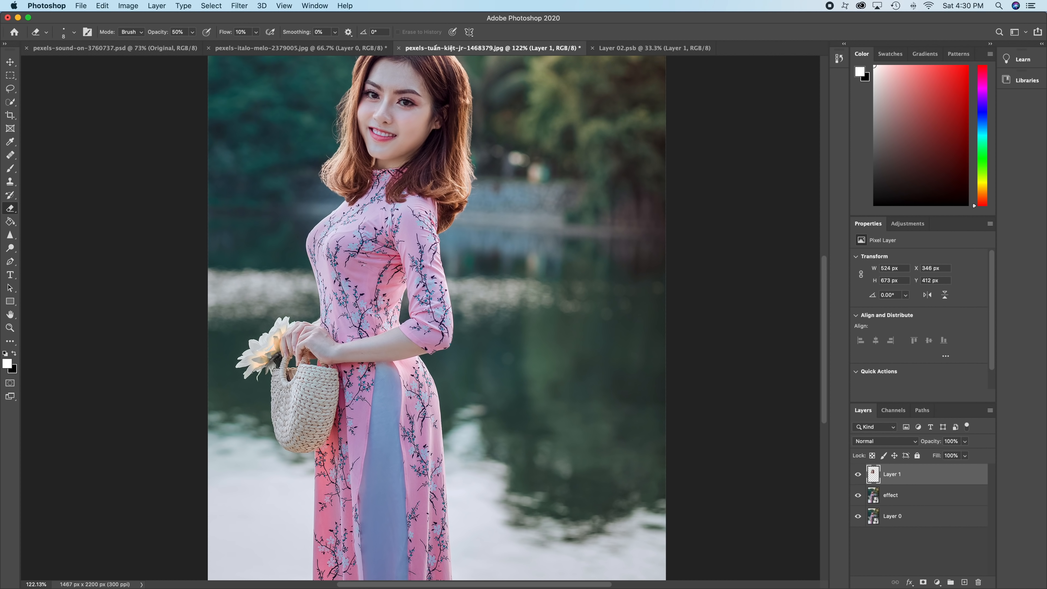
scroll(446, 311, "up", 5)
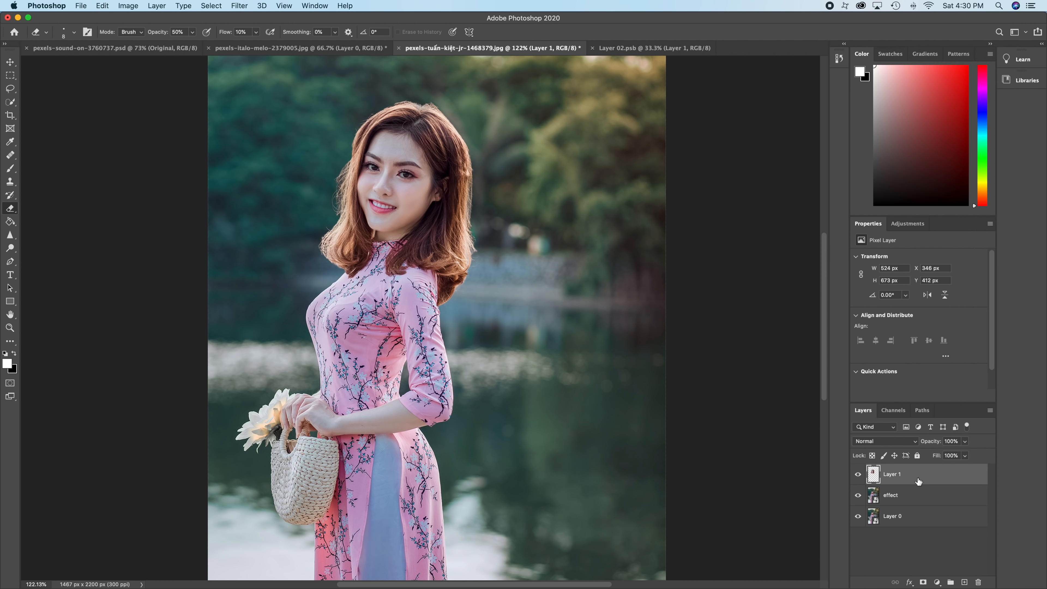
Merge the enlarged head's Layer 1 with the effect layer and convert the merged layer to a smart object
left_click(923, 494, "shift")
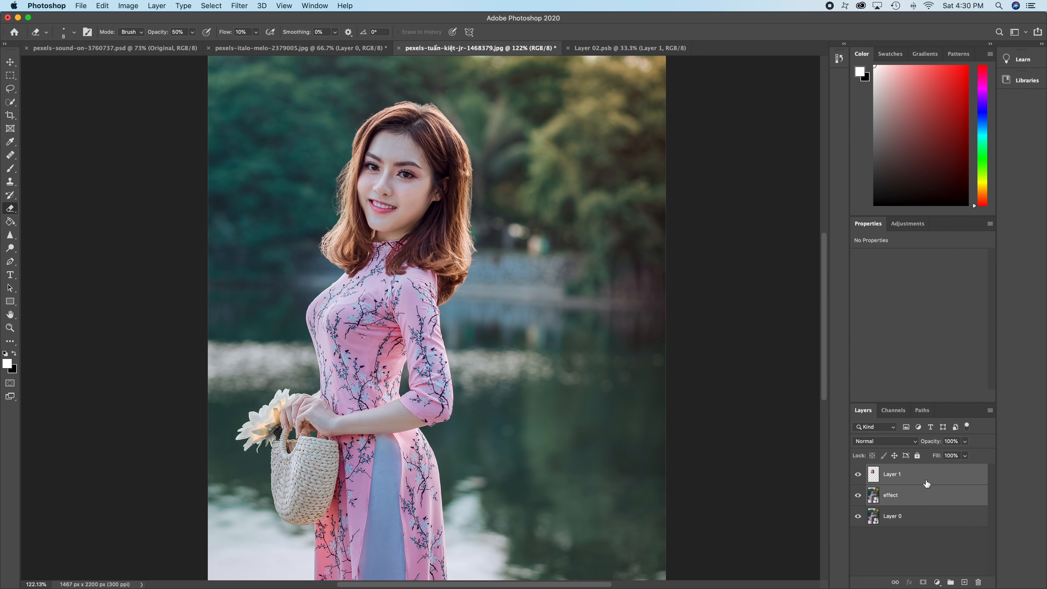
right_click(926, 480)
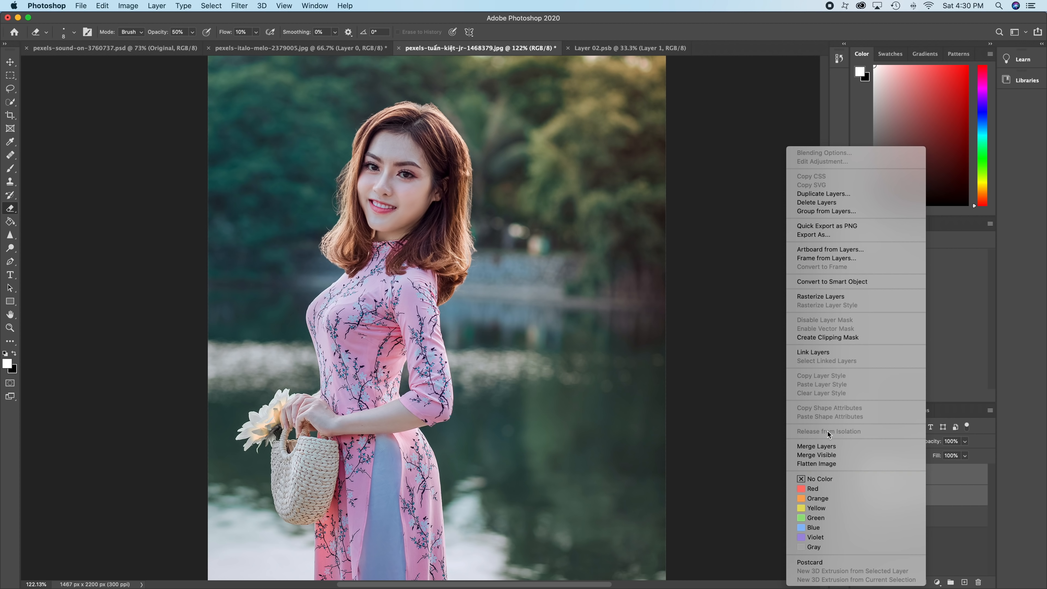
left_click(825, 448)
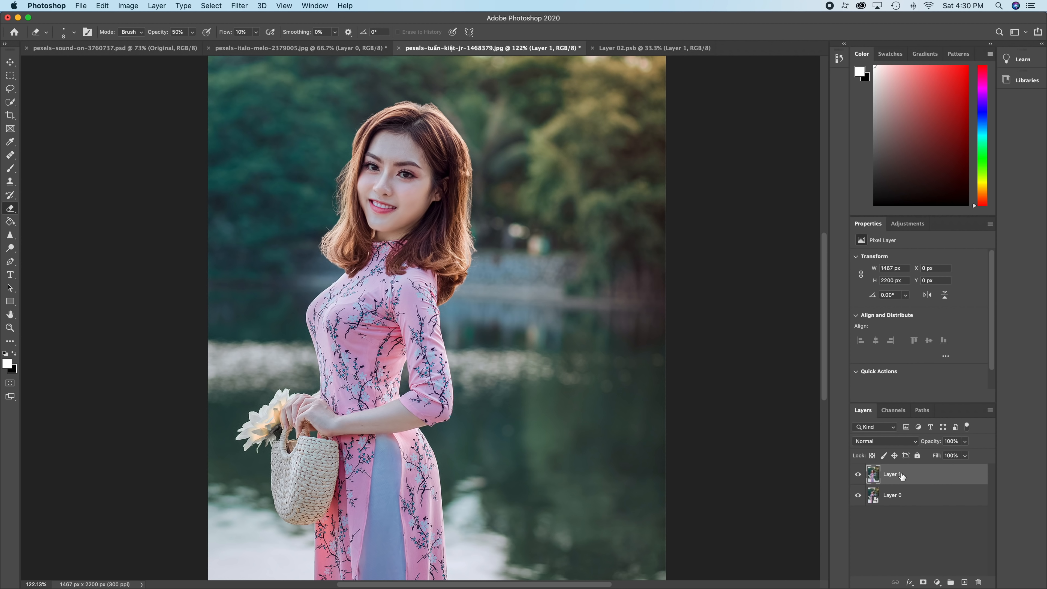
right_click(936, 476)
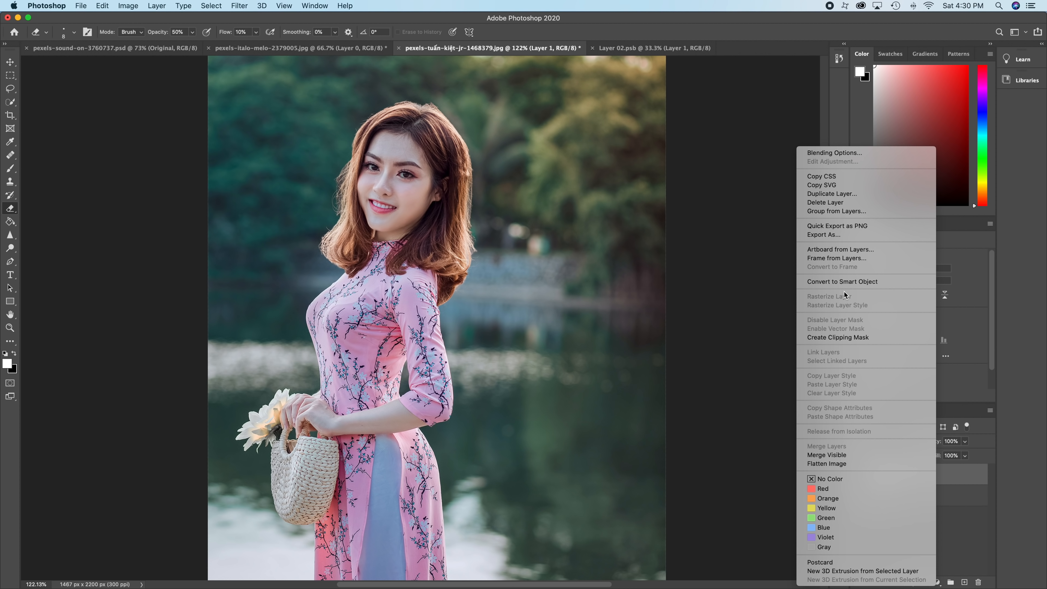
left_click(838, 282)
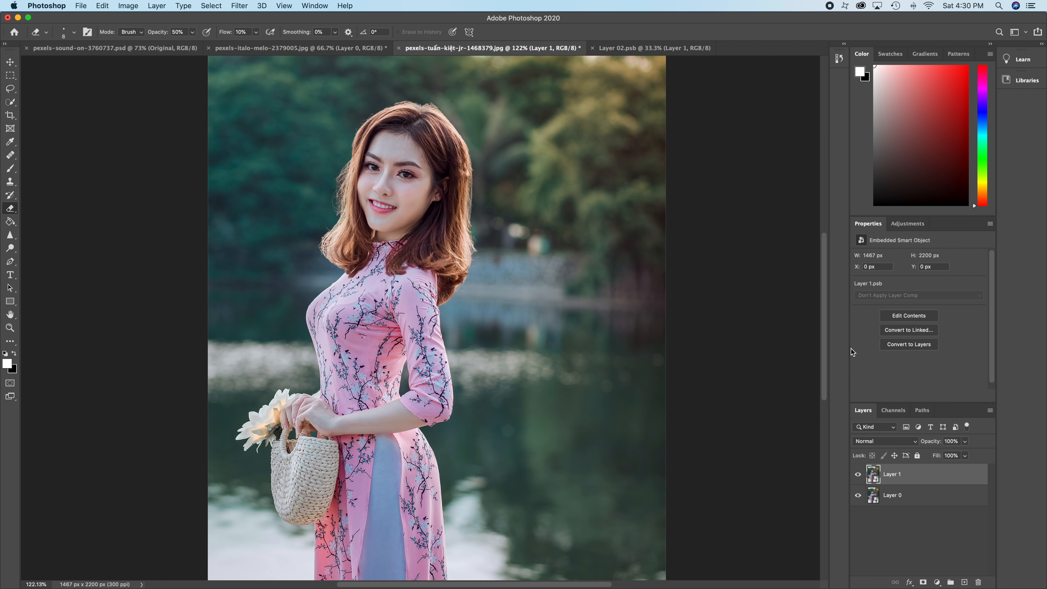
Duplicate the Layer 1 smart object, naming the lower one "Before" and the upper copy "After"
left_click(921, 473)
key("super+j")
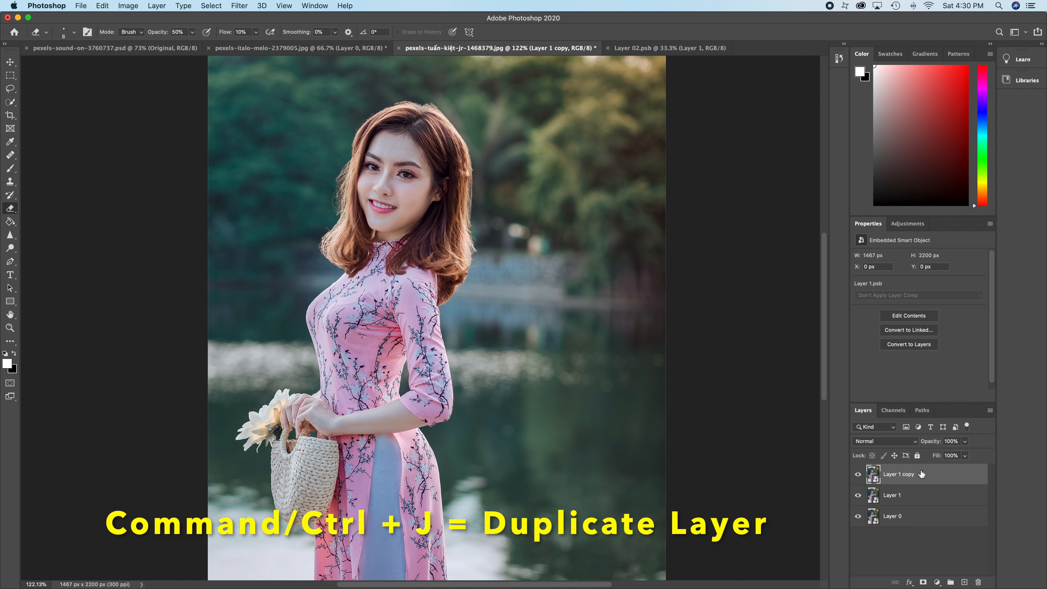
double_click(892, 494)
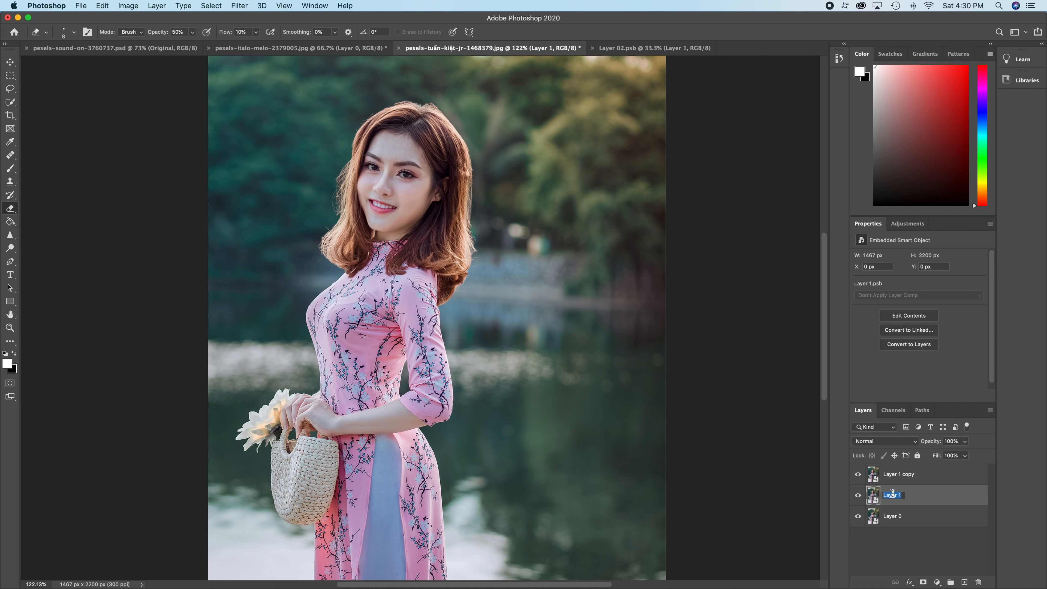
type("Before")
double_click(903, 474)
type("After")
key("Return")
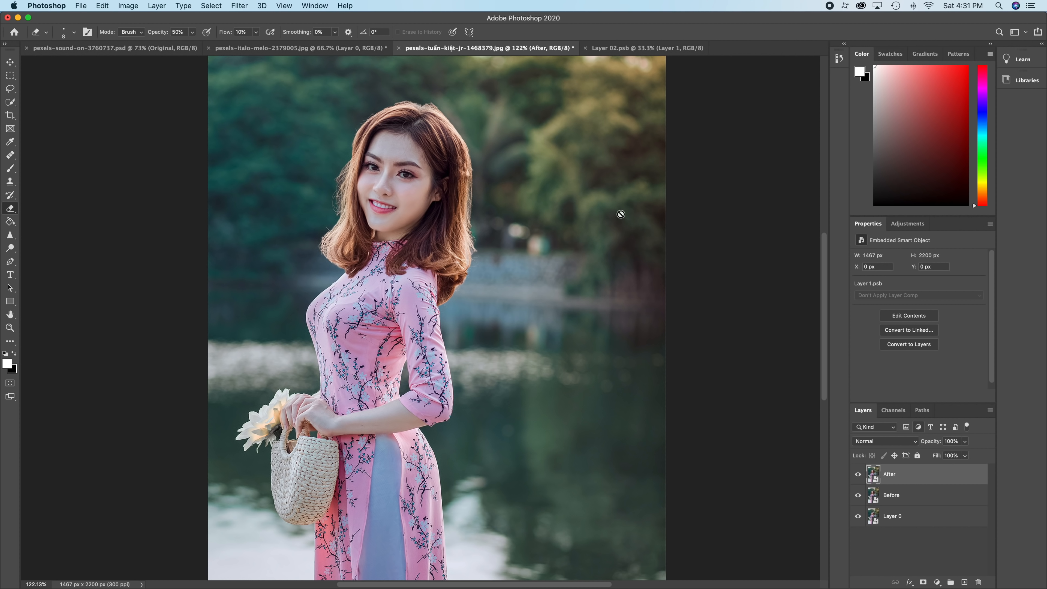
Open Liquify on the After layer, link both eyes, and set Eye Size, Height and Tilt to 100 and Eye Distance to -100
left_click(241, 7)
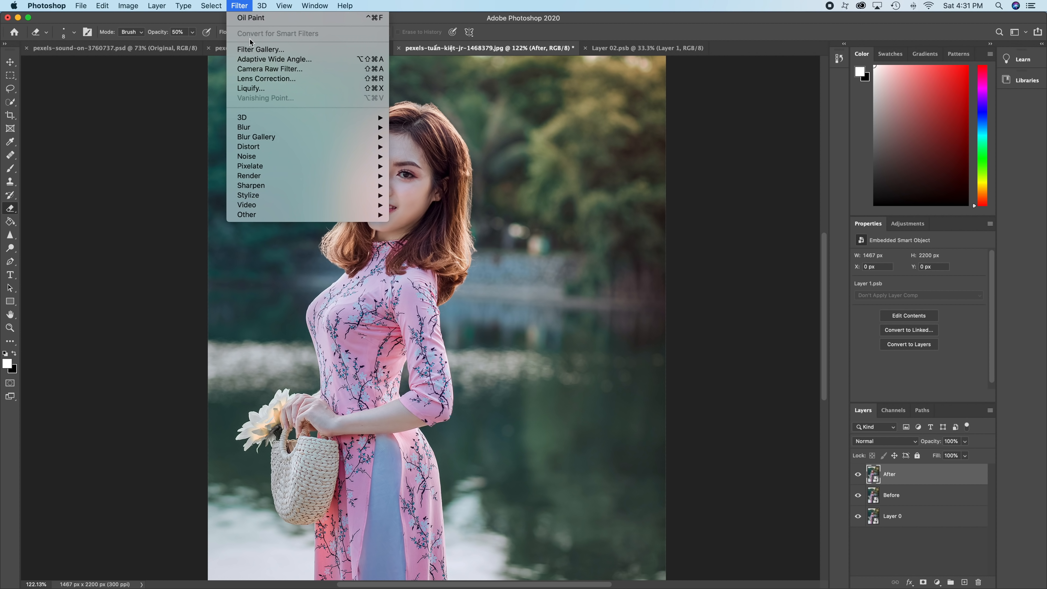
left_click(254, 90)
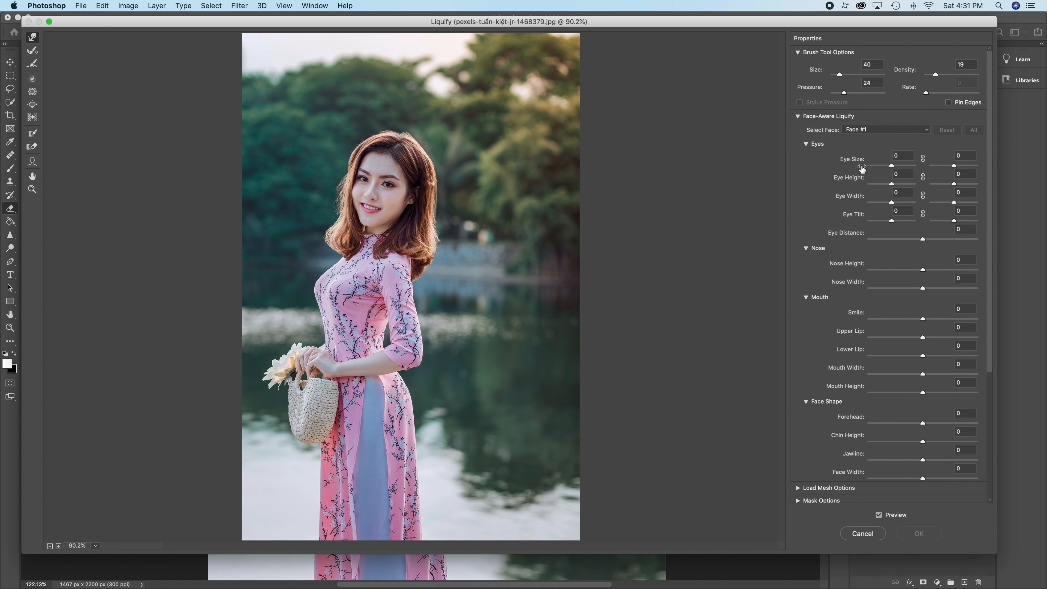
left_click(922, 158)
left_click(924, 177)
left_click(924, 197)
left_click(923, 216)
left_click_drag(891, 165, 922, 165)
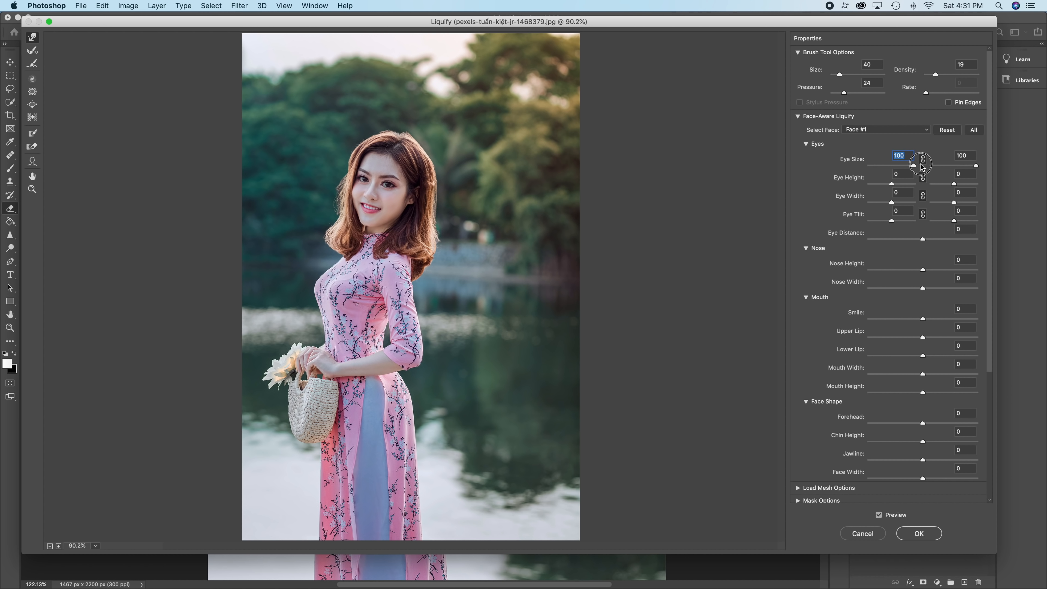
left_click_drag(891, 184, 935, 181)
left_click_drag(892, 221, 822, 258)
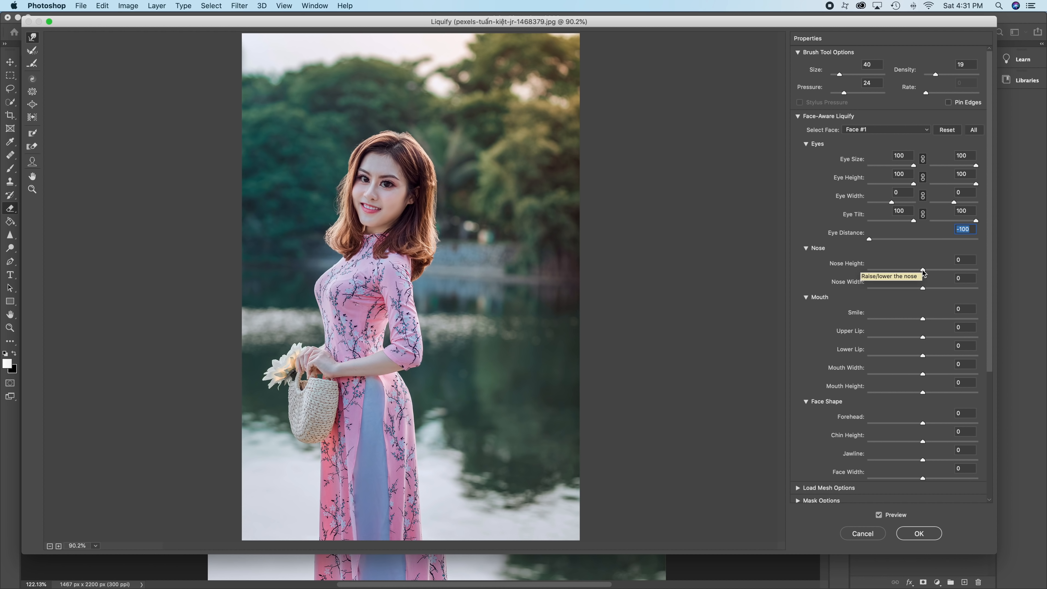
Set Nose Height 50, Nose Width -100, Smile 60, Upper Lip -20, Lower Lip -100, Mouth Width -100 and Mouth Height 100
left_click_drag(922, 271, 862, 290)
left_click(922, 288)
left_click(922, 319)
left_click_drag(922, 322, 956, 324)
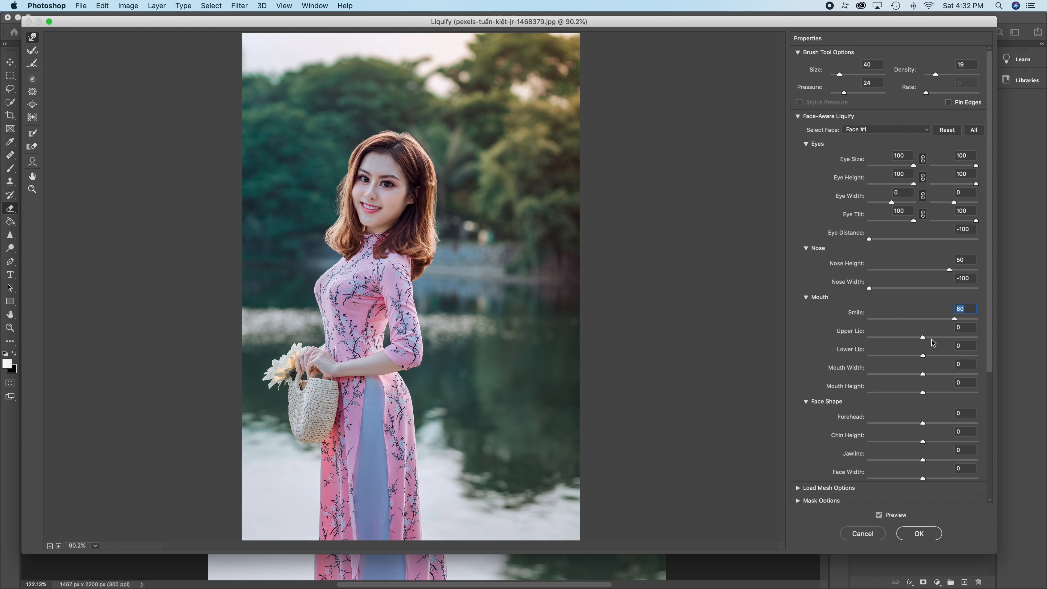
mouse_move(922, 339)
left_mouse_down()
mouse_move(955, 336)
mouse_move(909, 338)
left_mouse_up()
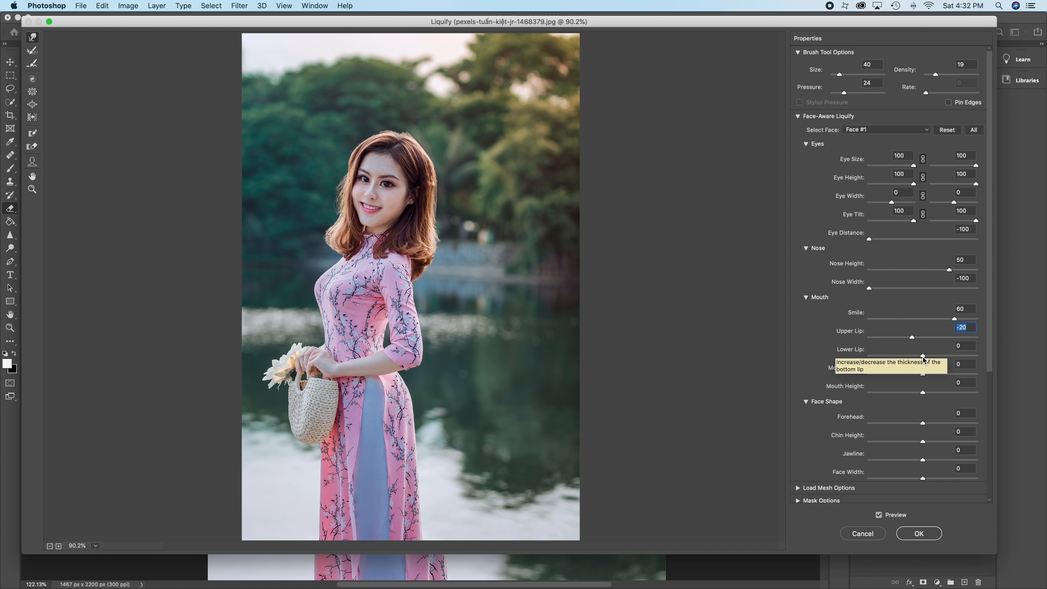
left_click_drag(924, 359, 859, 376)
left_click_drag(922, 392, 985, 388)
Set the face shape's Forehead, Chin Height and Jawline to -100 and Face Width to -75
scroll(941, 382, "down", 5)
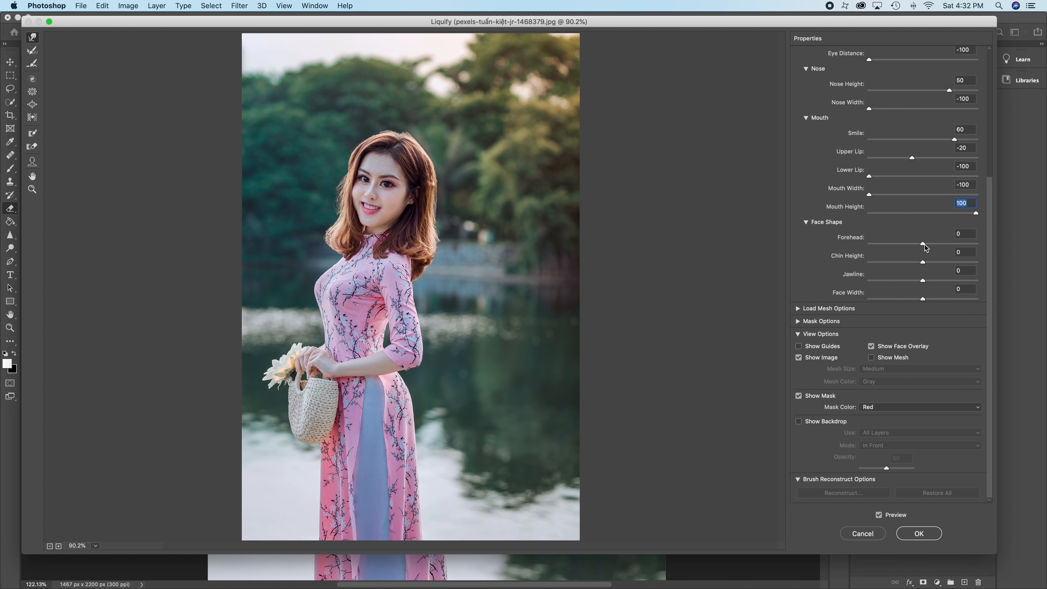
left_click_drag(924, 244, 841, 257)
left_click_drag(922, 264, 849, 283)
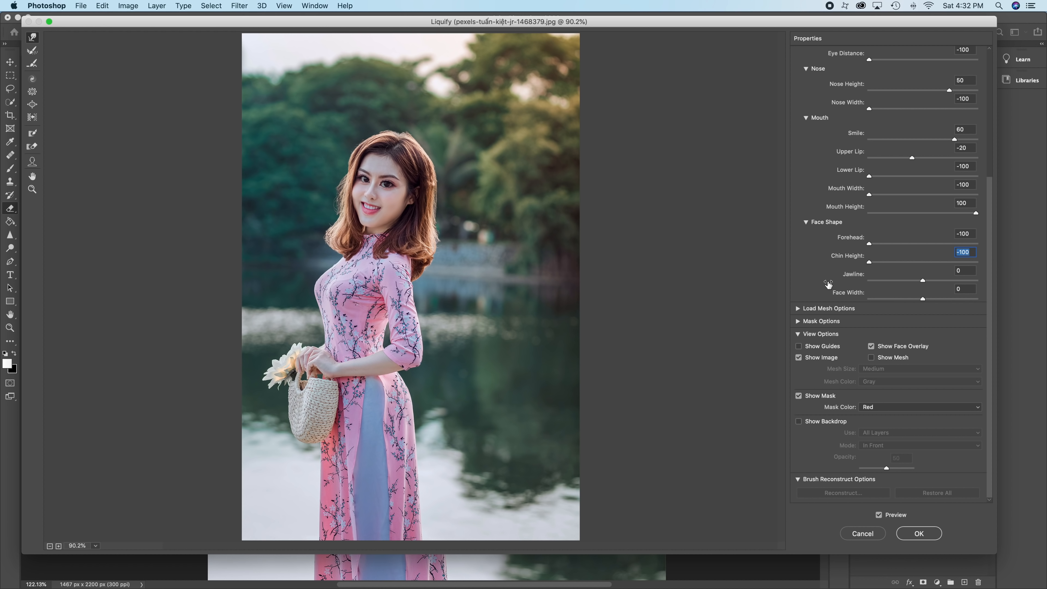
left_click_drag(922, 281, 837, 282)
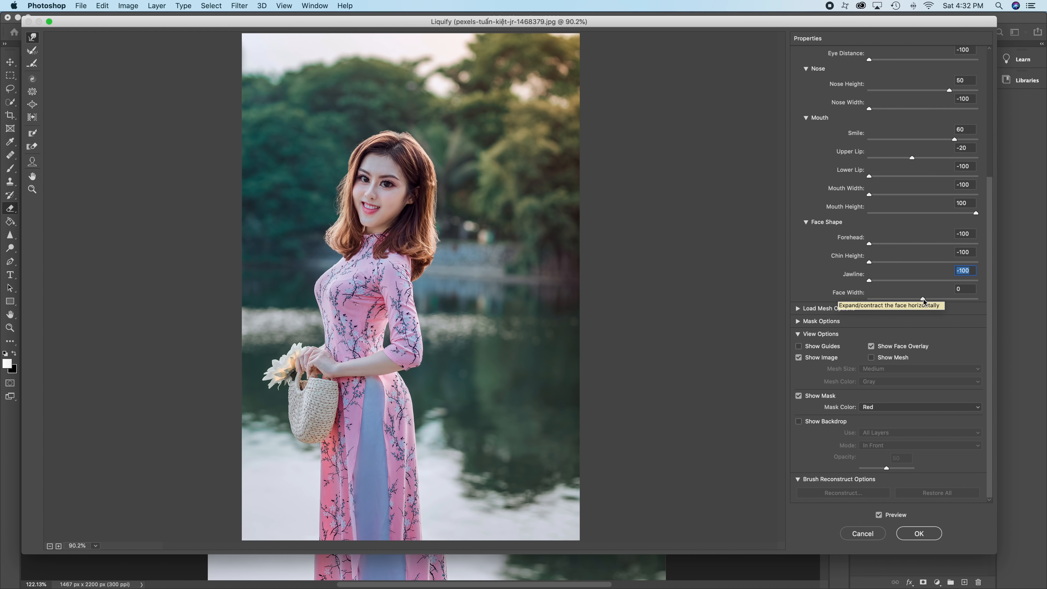
left_click_drag(923, 299, 883, 303)
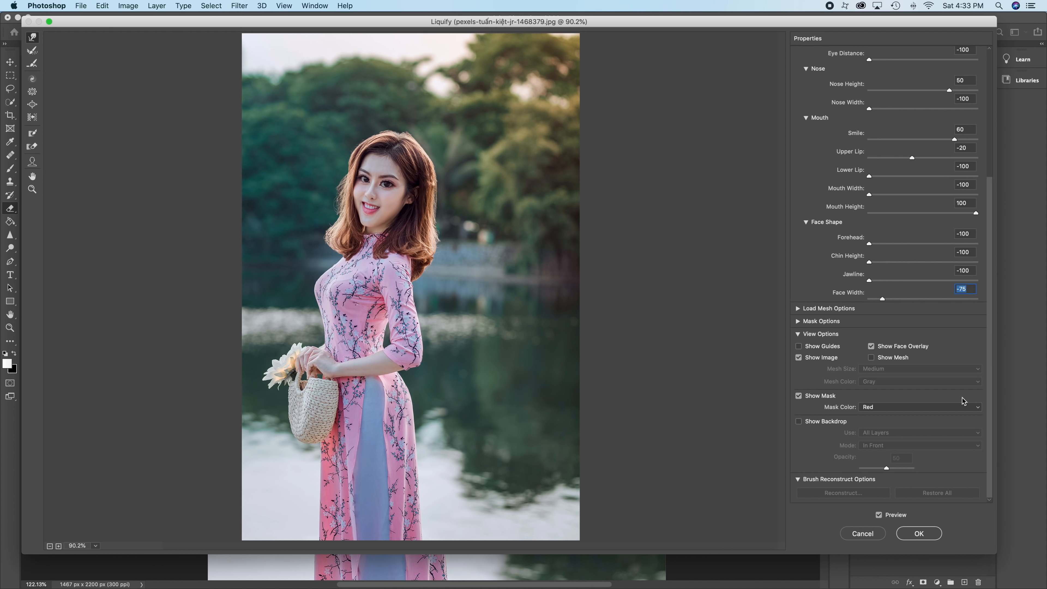
Compare the face before and after the Liquify adjustments using the preview
left_click(881, 515)
left_click(881, 515)
left_click(881, 515)
left_click(880, 515)
left_click(880, 515)
left_click(880, 515)
left_click(881, 515)
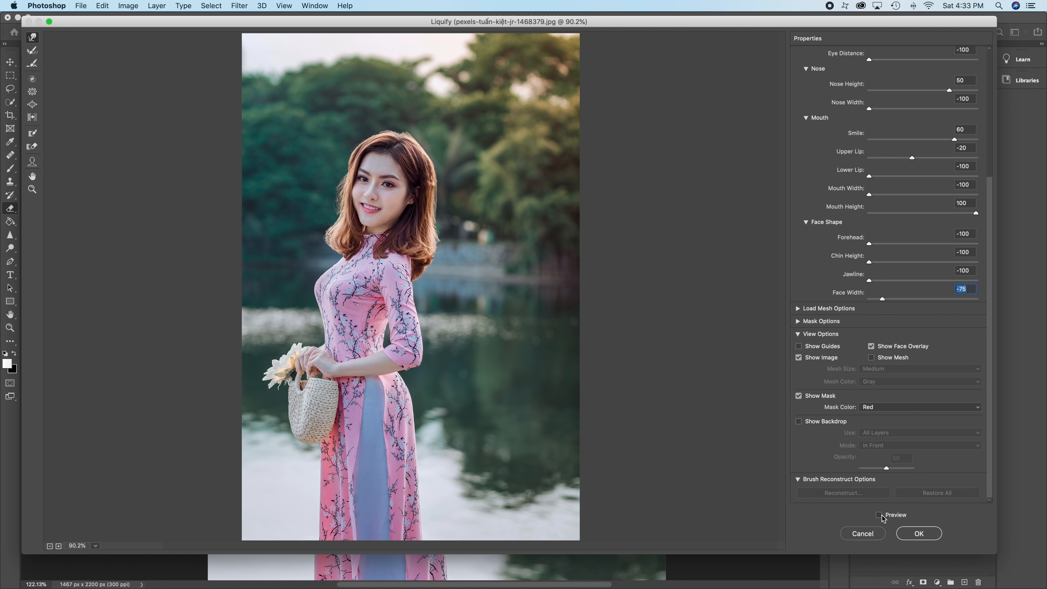
left_click(881, 515)
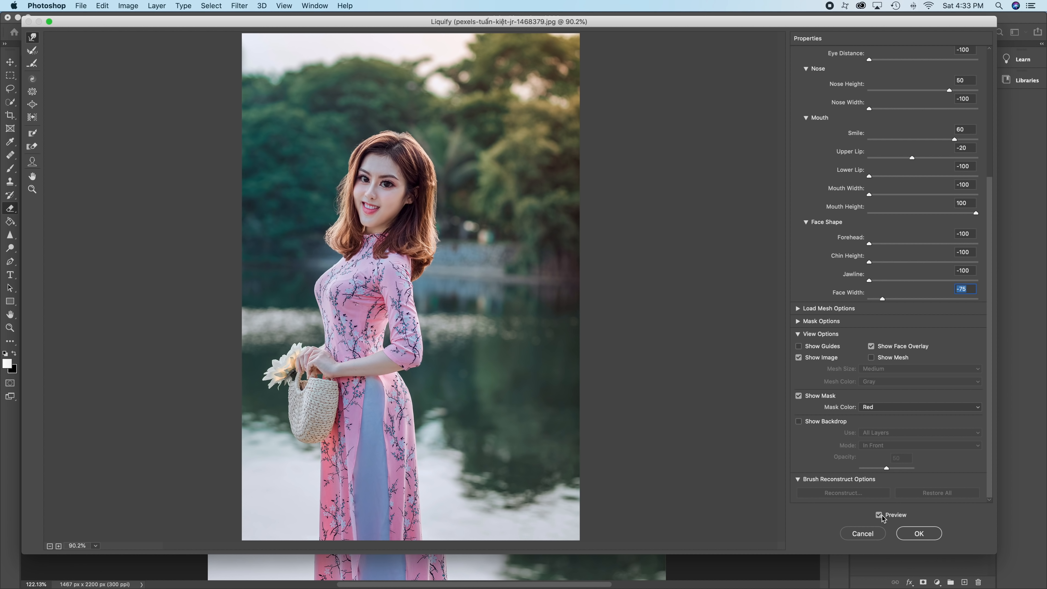
left_click(881, 515)
left_click(881, 515)
Push the back of the waist inward beneath the arm with the Forward Warp tool, checking the dress edge up close
left_click(33, 39)
left_click_drag(388, 328, 374, 330)
left_click_drag(386, 334, 375, 336)
left_click_drag(405, 299, 360, 334)
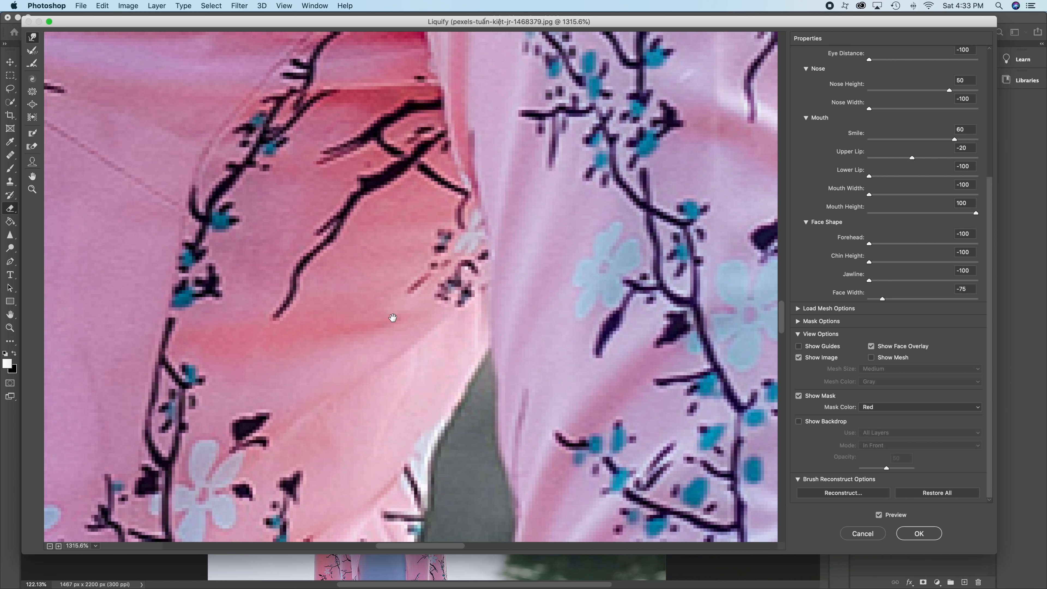
left_click(366, 356)
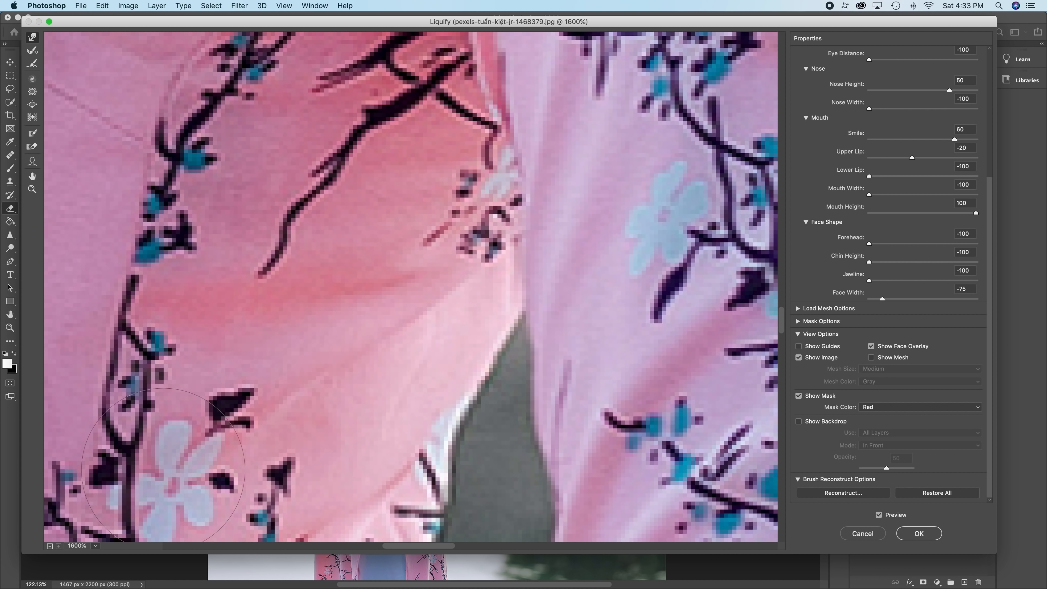
Narrow the waist further by warping the dress's front edge and the edge behind the arm inward
left_click(52, 548)
left_click(51, 548)
left_click(52, 548)
left_click(51, 548)
left_click(51, 548)
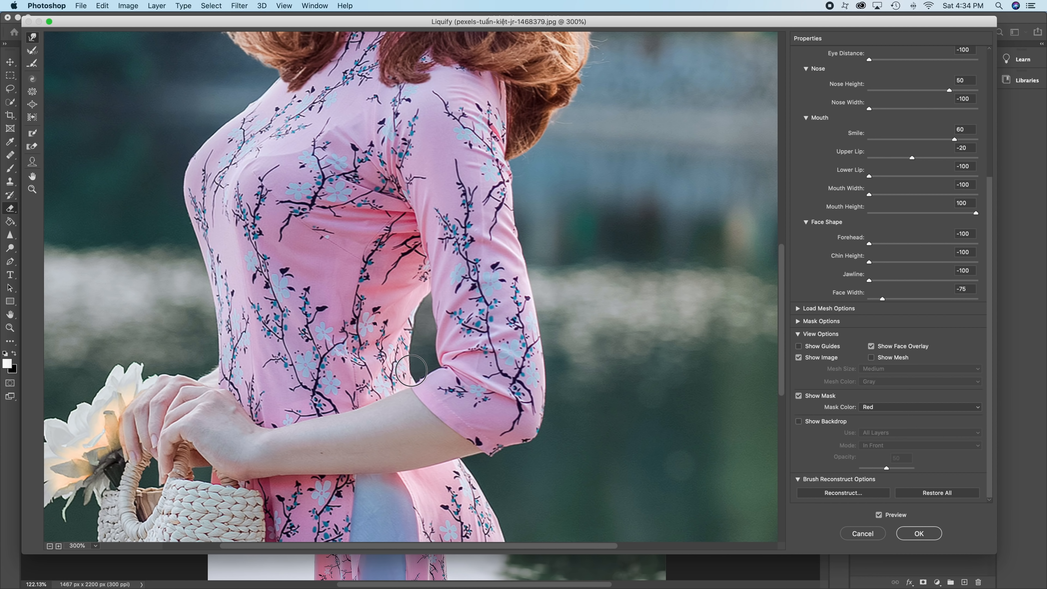
mouse_move(188, 246)
left_mouse_down()
mouse_move(220, 260)
mouse_move(206, 266)
mouse_move(224, 273)
mouse_move(205, 277)
mouse_move(221, 291)
mouse_move(211, 292)
mouse_move(232, 297)
mouse_move(211, 298)
mouse_move(236, 305)
mouse_move(214, 311)
mouse_move(240, 318)
mouse_move(217, 328)
mouse_move(237, 330)
mouse_move(217, 342)
mouse_move(247, 346)
mouse_move(220, 358)
mouse_move(240, 366)
mouse_move(213, 370)
mouse_move(226, 377)
mouse_move(207, 370)
mouse_move(206, 380)
mouse_move(238, 371)
mouse_move(219, 351)
mouse_move(237, 349)
mouse_move(217, 282)
mouse_move(235, 293)
left_mouse_up()
mouse_move(203, 260)
left_mouse_down()
mouse_move(226, 278)
mouse_move(206, 263)
mouse_move(204, 251)
mouse_move(224, 263)
mouse_move(205, 244)
mouse_move(222, 257)
mouse_move(199, 236)
mouse_move(226, 259)
left_mouse_up()
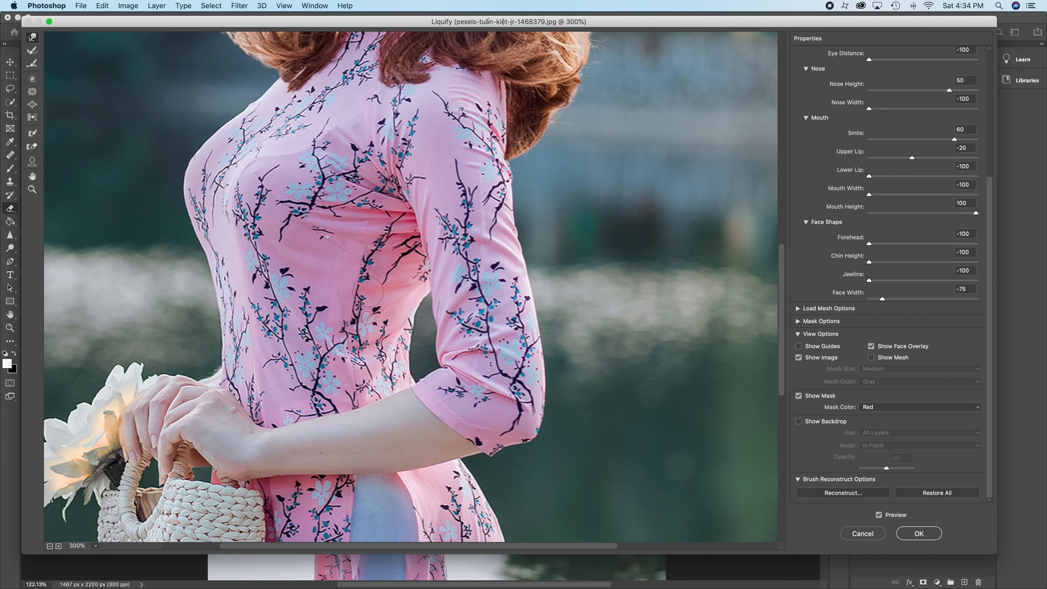
mouse_move(418, 376)
left_mouse_down()
mouse_move(414, 357)
mouse_move(395, 364)
mouse_move(417, 360)
mouse_move(396, 366)
mouse_move(416, 355)
mouse_move(397, 354)
mouse_move(413, 344)
mouse_move(396, 348)
mouse_move(419, 336)
mouse_move(389, 350)
mouse_move(425, 324)
mouse_move(391, 324)
mouse_move(428, 322)
mouse_move(407, 310)
mouse_move(426, 281)
left_mouse_up()
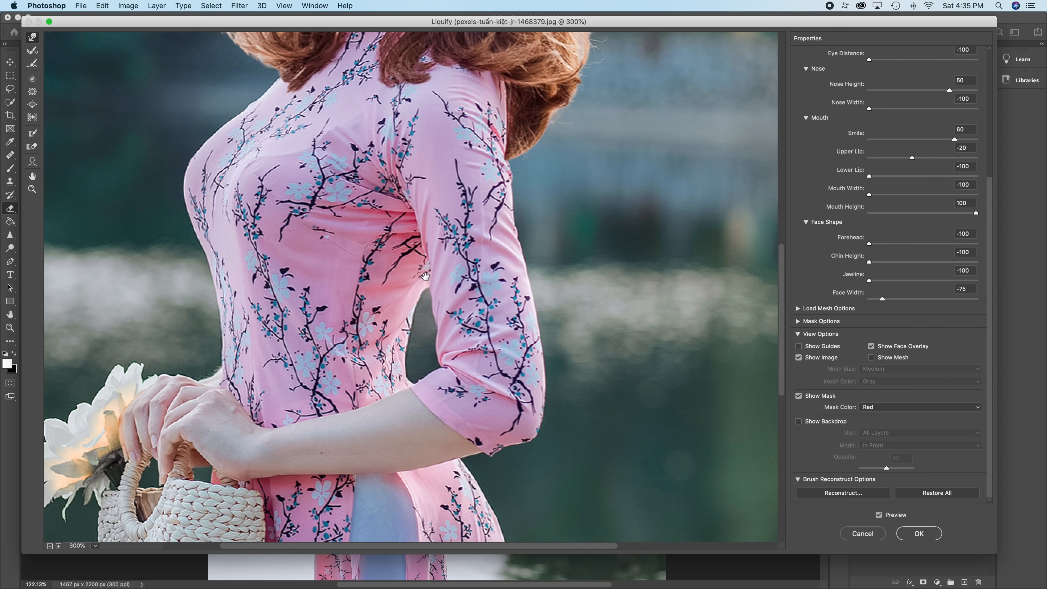
Smooth the front shoulder and chest line of the dress and slim the sleeve's outer edge with warp strokes
left_click(49, 546)
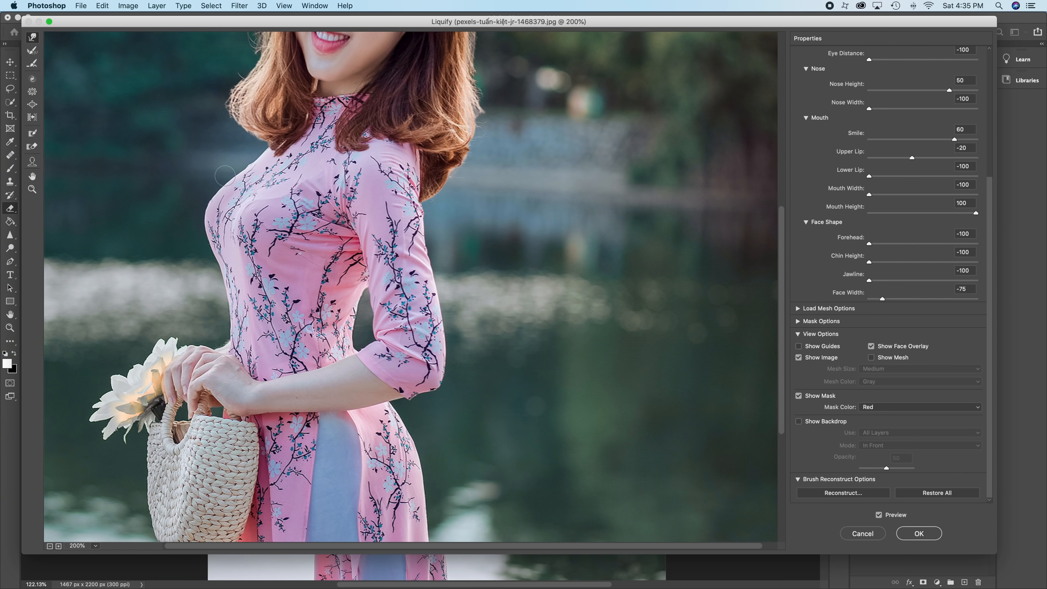
mouse_move(225, 181)
left_mouse_down()
mouse_move(249, 182)
mouse_move(231, 172)
mouse_move(263, 175)
mouse_move(246, 163)
mouse_move(268, 162)
left_mouse_up()
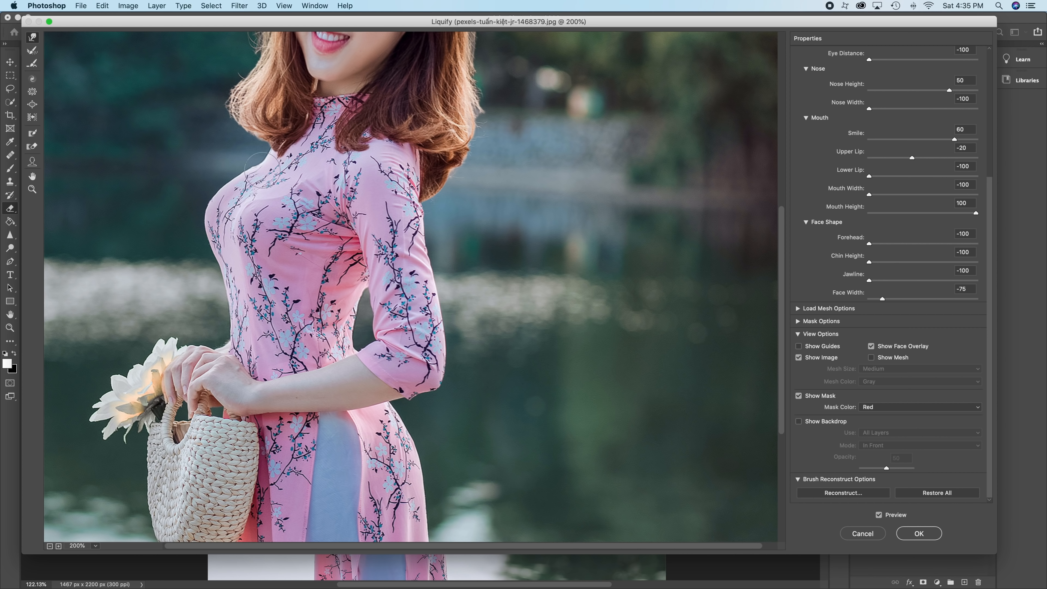
mouse_move(241, 175)
left_mouse_down()
mouse_move(252, 184)
mouse_move(242, 181)
mouse_move(276, 149)
left_mouse_up()
mouse_move(406, 145)
left_mouse_down()
mouse_move(418, 171)
mouse_move(405, 172)
mouse_move(422, 185)
mouse_move(410, 188)
mouse_move(436, 210)
mouse_move(385, 210)
mouse_move(414, 211)
mouse_move(404, 220)
mouse_move(430, 236)
mouse_move(410, 239)
mouse_move(431, 251)
mouse_move(407, 254)
mouse_move(430, 265)
mouse_move(411, 277)
mouse_move(435, 276)
mouse_move(415, 281)
mouse_move(444, 289)
mouse_move(419, 294)
mouse_move(424, 307)
mouse_move(445, 303)
mouse_move(426, 306)
mouse_move(437, 295)
mouse_move(436, 329)
mouse_move(453, 358)
mouse_move(442, 379)
mouse_move(412, 374)
mouse_move(405, 403)
mouse_move(377, 396)
mouse_move(326, 413)
mouse_move(250, 405)
mouse_move(297, 372)
mouse_move(307, 380)
mouse_move(340, 367)
mouse_move(341, 356)
mouse_move(374, 348)
left_mouse_up()
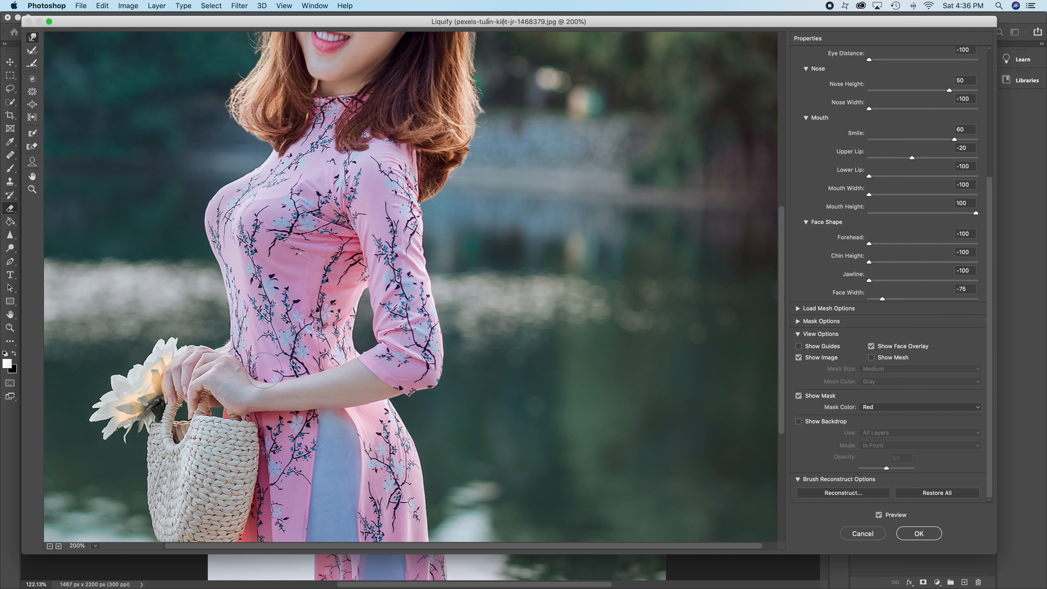
Reshape the hands holding the basket bag with warp strokes around the wrist and fingers
mouse_move(248, 366)
left_mouse_down()
mouse_move(193, 353)
mouse_move(209, 377)
left_mouse_up()
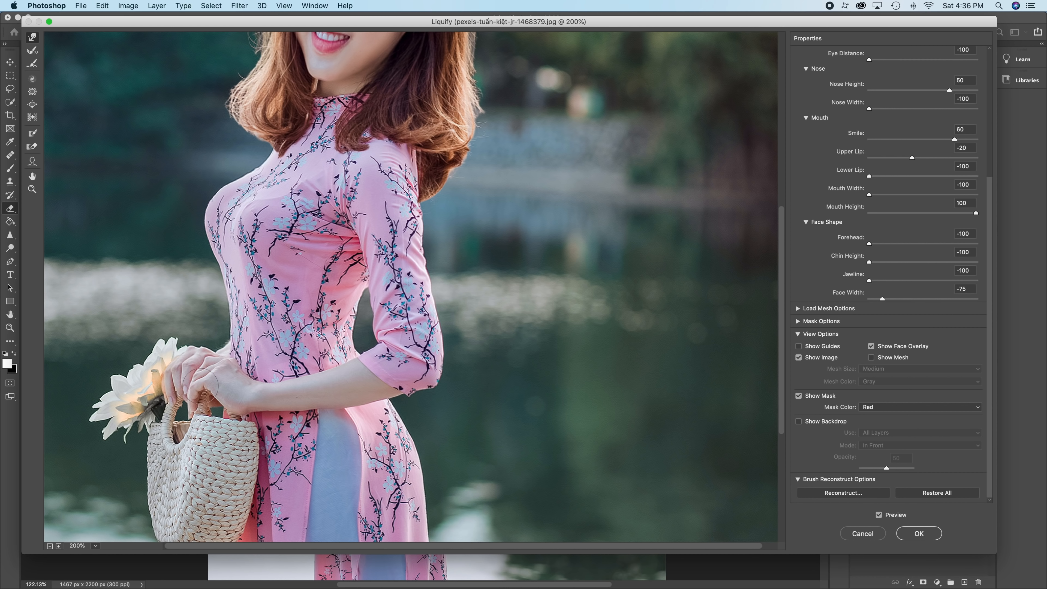
left_click_drag(184, 399, 196, 410)
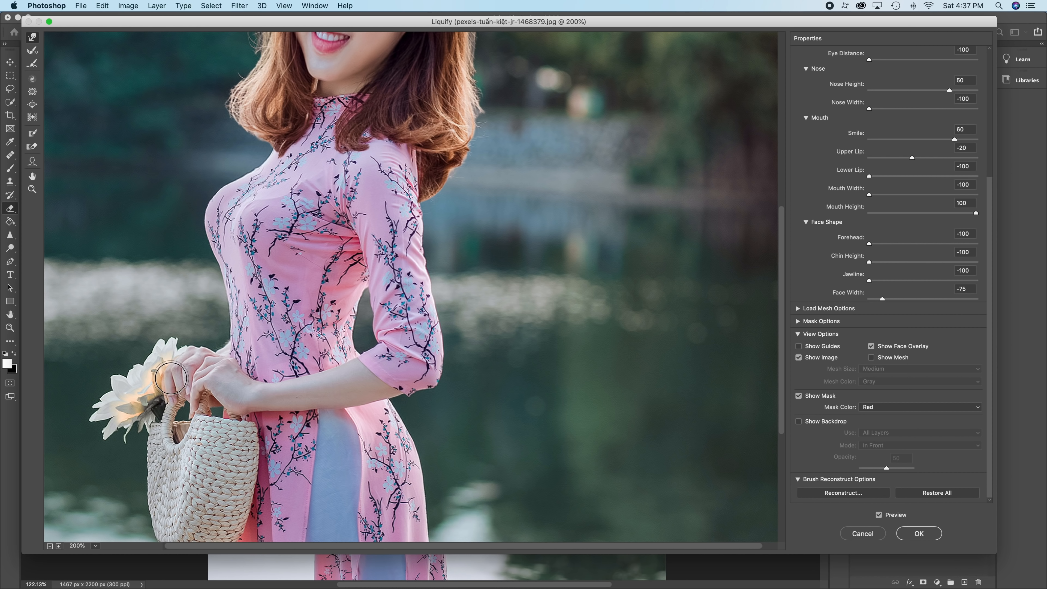
mouse_move(171, 390)
left_mouse_down()
mouse_move(177, 397)
mouse_move(167, 379)
mouse_move(164, 390)
mouse_move(169, 367)
mouse_move(193, 342)
mouse_move(225, 369)
mouse_move(230, 410)
mouse_move(245, 406)
left_mouse_up()
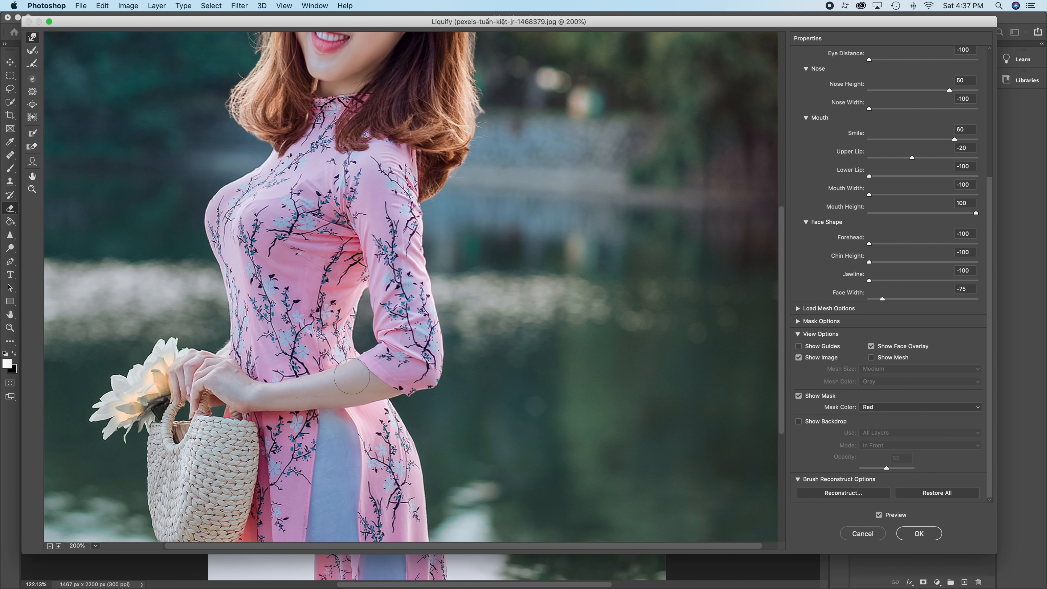
Round out the back of the hip beneath the elbow and push the dress's rear edge outward with the Forward Warp tool
mouse_move(381, 416)
left_mouse_down()
mouse_move(399, 405)
mouse_move(401, 415)
left_mouse_up()
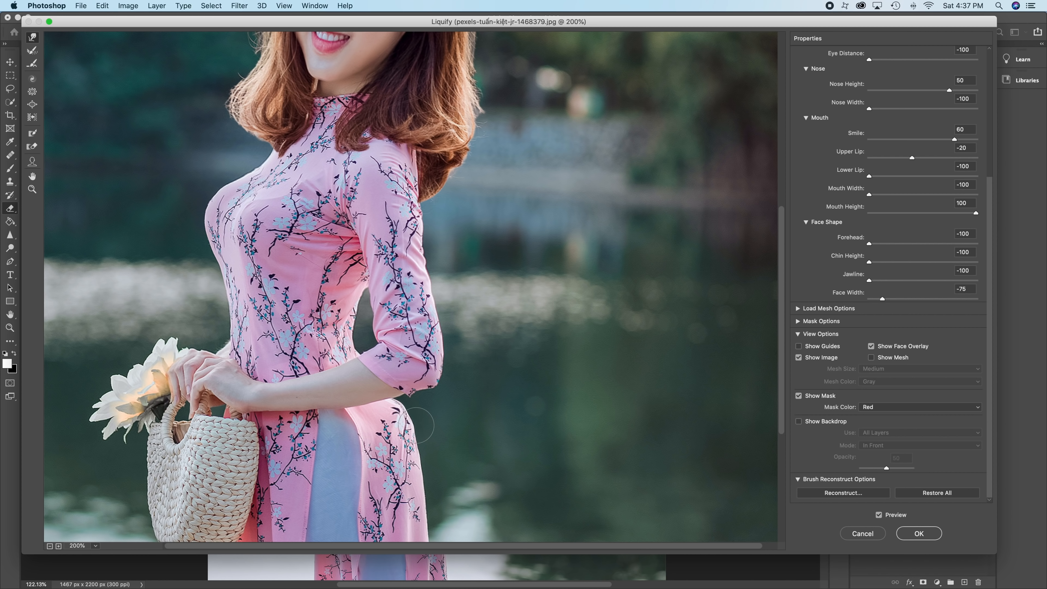
mouse_move(413, 433)
left_mouse_down()
mouse_move(424, 453)
mouse_move(407, 459)
mouse_move(426, 479)
mouse_move(405, 478)
mouse_move(415, 500)
left_mouse_up()
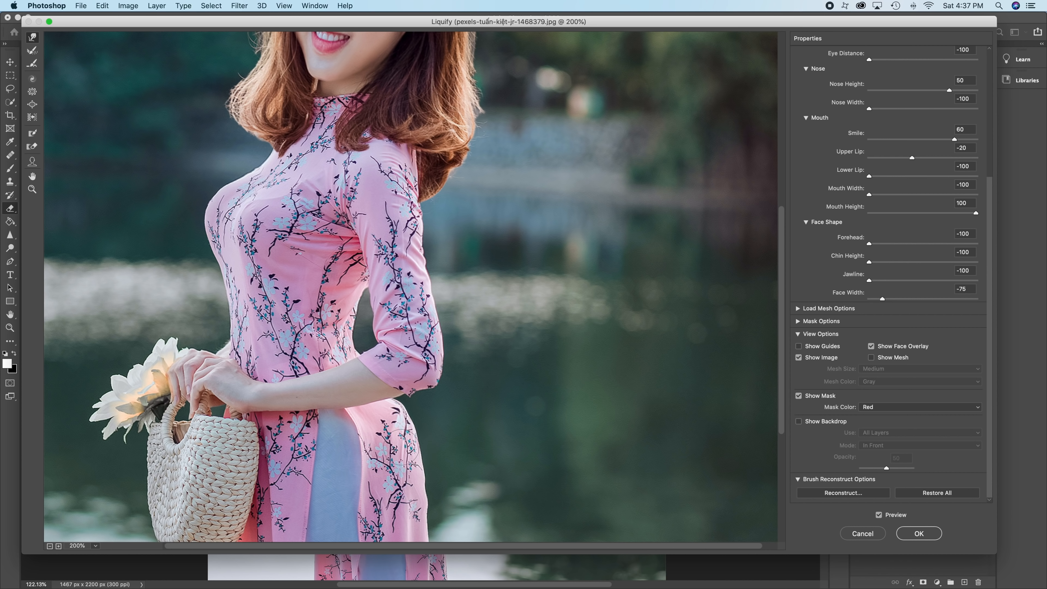
mouse_move(391, 388)
left_mouse_down()
mouse_move(416, 414)
mouse_move(411, 444)
mouse_move(421, 442)
mouse_move(408, 452)
mouse_move(427, 470)
mouse_move(413, 470)
mouse_move(426, 489)
mouse_move(413, 482)
mouse_move(411, 494)
mouse_move(430, 506)
mouse_move(411, 507)
mouse_move(430, 531)
mouse_move(418, 528)
mouse_move(421, 538)
mouse_move(432, 540)
mouse_move(415, 536)
mouse_move(430, 541)
mouse_move(410, 515)
mouse_move(427, 518)
mouse_move(412, 512)
mouse_move(412, 485)
mouse_move(425, 494)
mouse_move(420, 444)
mouse_move(425, 529)
left_mouse_up()
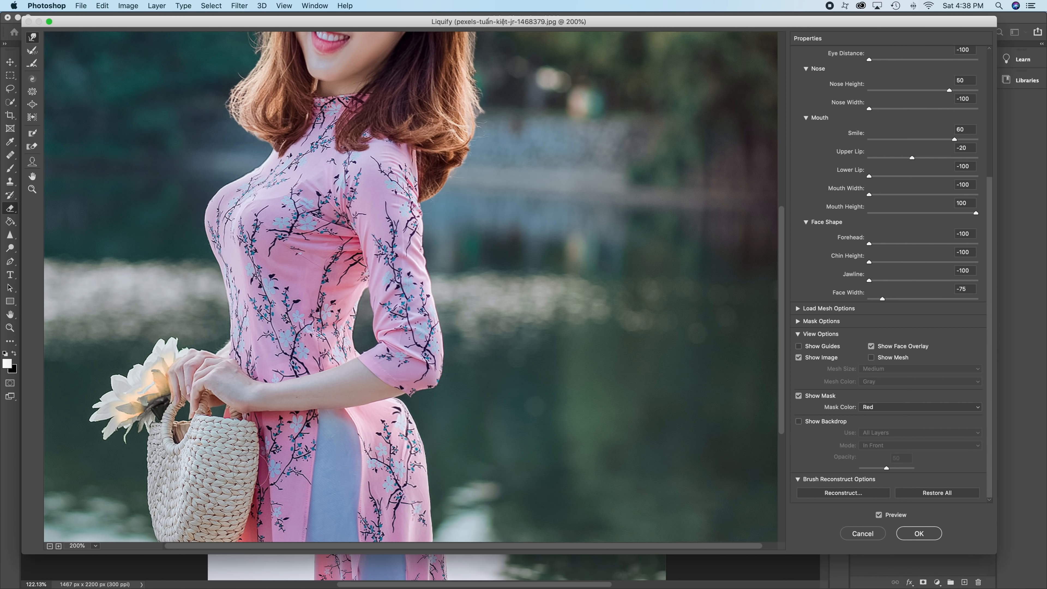
scroll(323, 432, "down", 4)
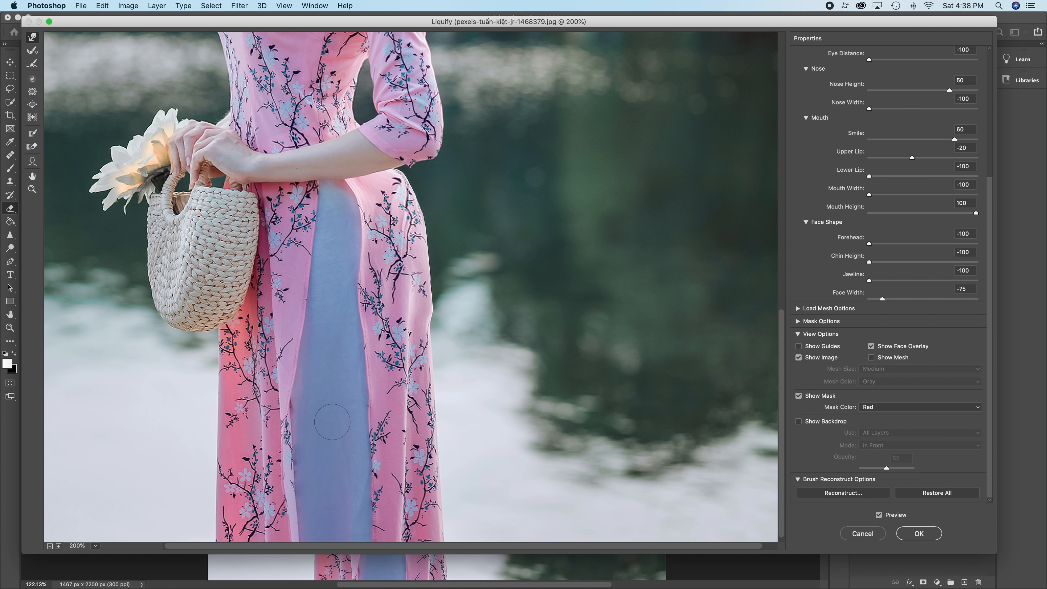
left_click_drag(402, 164, 399, 167)
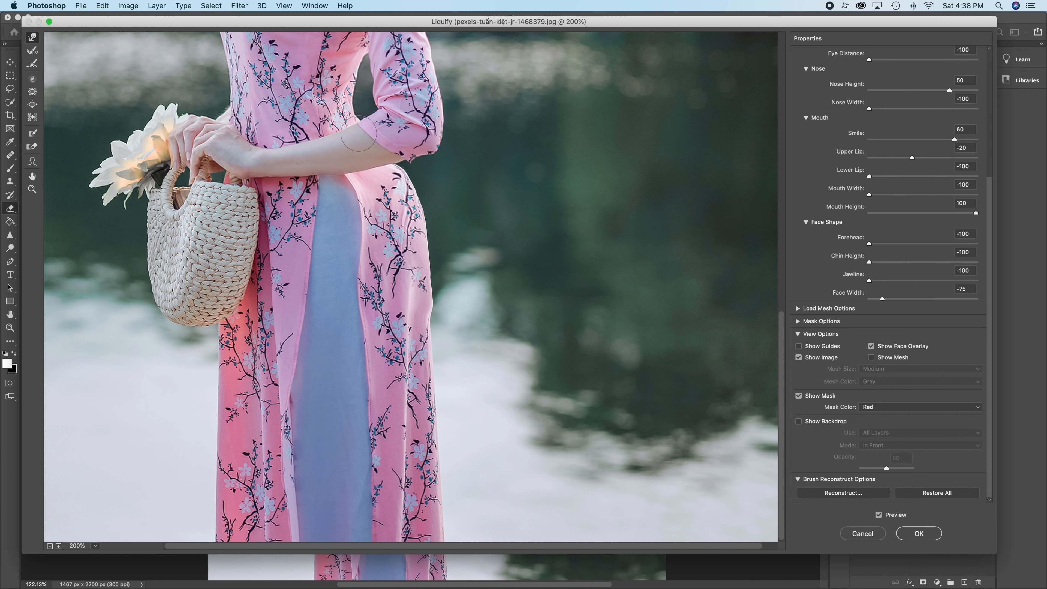
left_click_drag(358, 120, 353, 119)
left_click_drag(396, 167, 403, 183)
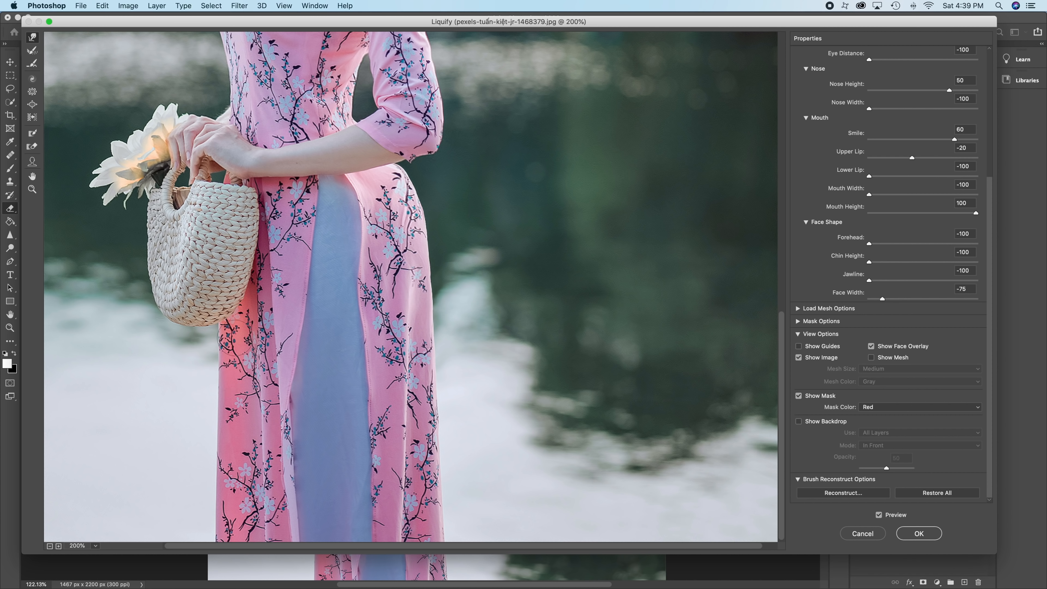
Flare the front edge of the skirt below the basket bag outward with warp strokes
mouse_move(222, 382)
left_mouse_down()
mouse_move(218, 438)
mouse_move(204, 460)
mouse_move(239, 455)
mouse_move(212, 480)
mouse_move(227, 486)
mouse_move(208, 520)
mouse_move(235, 492)
mouse_move(207, 535)
mouse_move(206, 543)
left_mouse_up()
mouse_move(229, 509)
left_mouse_down()
mouse_move(212, 528)
mouse_move(210, 516)
mouse_move(203, 536)
left_mouse_up()
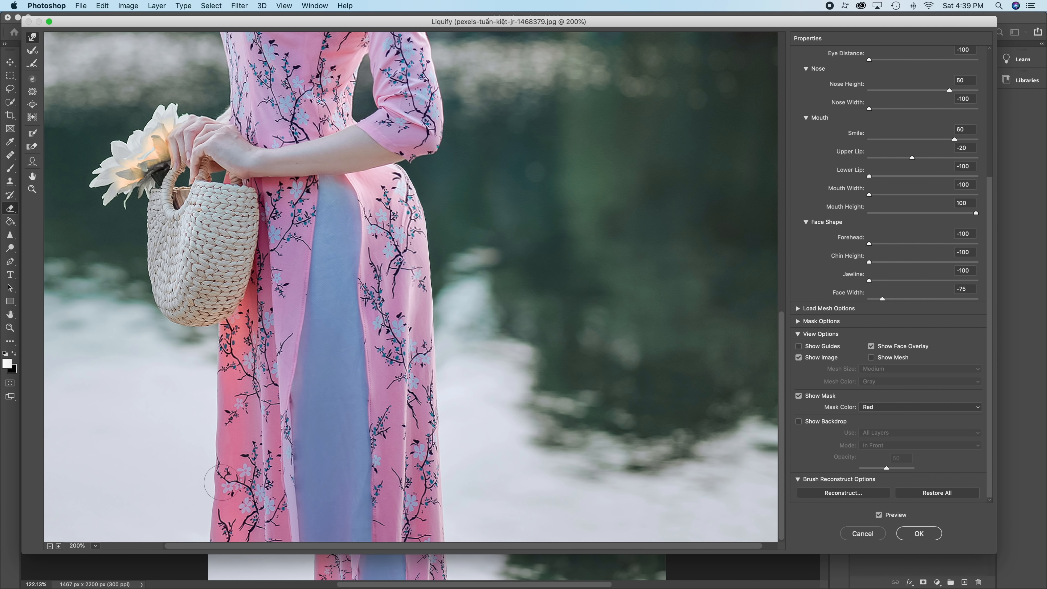
left_click_drag(229, 478, 216, 512)
left_click_drag(226, 448, 207, 494)
mouse_move(231, 445)
left_mouse_down()
mouse_move(201, 466)
mouse_move(223, 430)
mouse_move(217, 405)
mouse_move(198, 427)
mouse_move(217, 405)
mouse_move(202, 446)
left_mouse_up()
Slim the basket bag by warping both of its sides inward
mouse_move(248, 205)
left_mouse_down()
mouse_move(253, 232)
mouse_move(244, 241)
mouse_move(261, 246)
mouse_move(248, 247)
mouse_move(263, 254)
mouse_move(249, 257)
mouse_move(253, 272)
mouse_move(237, 271)
mouse_move(248, 282)
mouse_move(239, 279)
mouse_move(253, 268)
mouse_move(241, 267)
mouse_move(246, 219)
left_mouse_up()
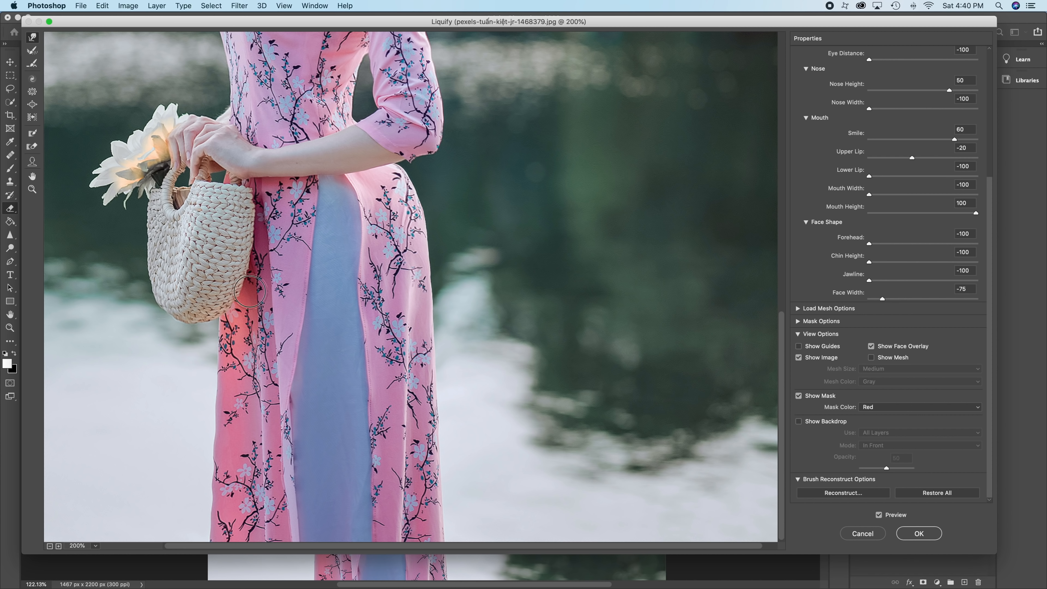
mouse_move(243, 285)
left_mouse_down()
mouse_move(252, 261)
mouse_move(242, 257)
mouse_move(257, 236)
mouse_move(242, 235)
mouse_move(252, 203)
left_mouse_up()
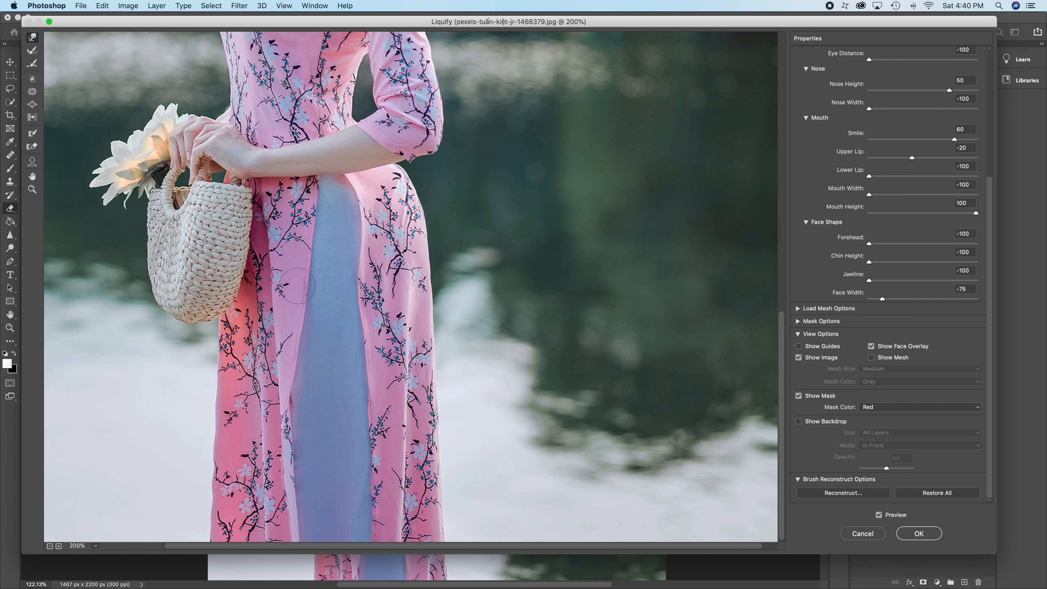
mouse_move(164, 291)
left_mouse_down()
mouse_move(144, 273)
mouse_move(155, 258)
mouse_move(148, 242)
mouse_move(157, 243)
mouse_move(147, 243)
mouse_move(148, 256)
mouse_move(141, 226)
mouse_move(151, 225)
mouse_move(135, 213)
mouse_move(152, 214)
mouse_move(142, 208)
mouse_move(153, 209)
mouse_move(149, 192)
mouse_move(160, 193)
mouse_move(149, 213)
mouse_move(158, 204)
mouse_move(150, 198)
mouse_move(164, 200)
mouse_move(147, 220)
mouse_move(158, 222)
mouse_move(148, 235)
mouse_move(161, 236)
mouse_move(143, 231)
mouse_move(156, 230)
mouse_move(145, 239)
mouse_move(160, 263)
mouse_move(163, 305)
left_mouse_up()
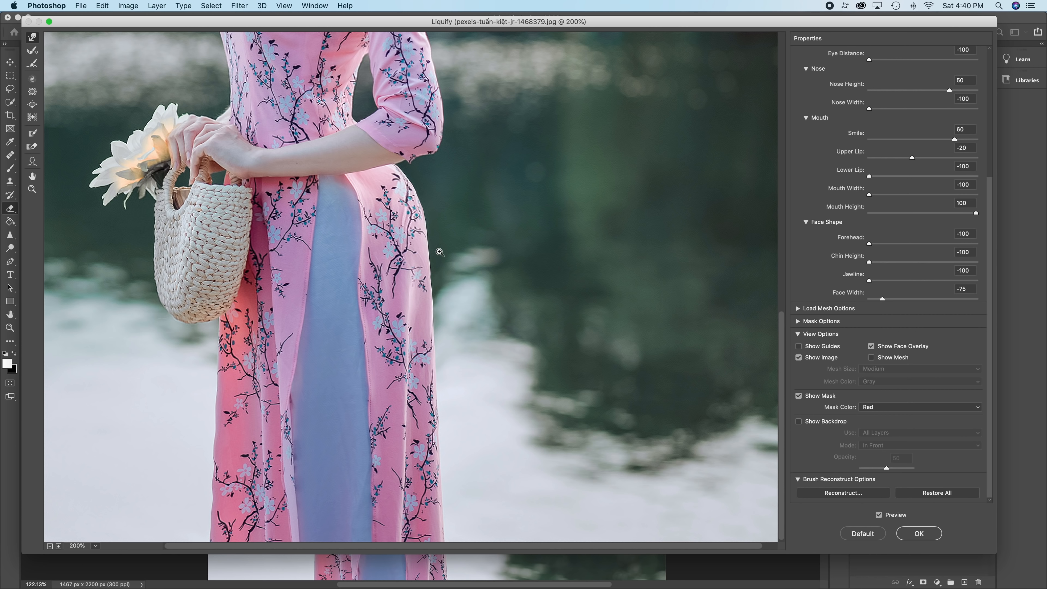
Compare the warped figure with the original at 100% view and apply the Liquify changes
left_click_drag(451, 248, 405, 292)
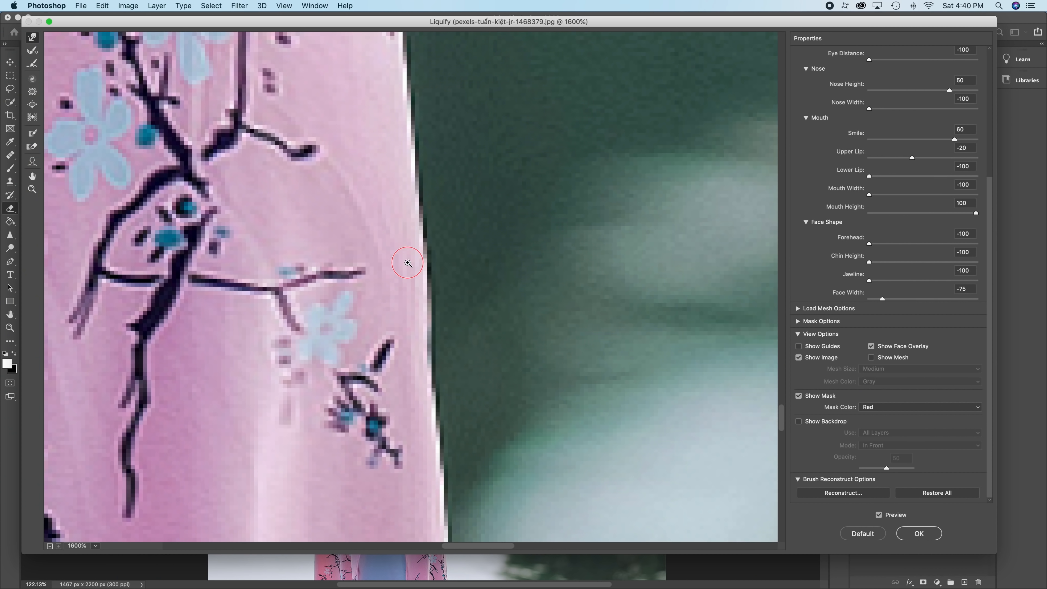
left_click(48, 546)
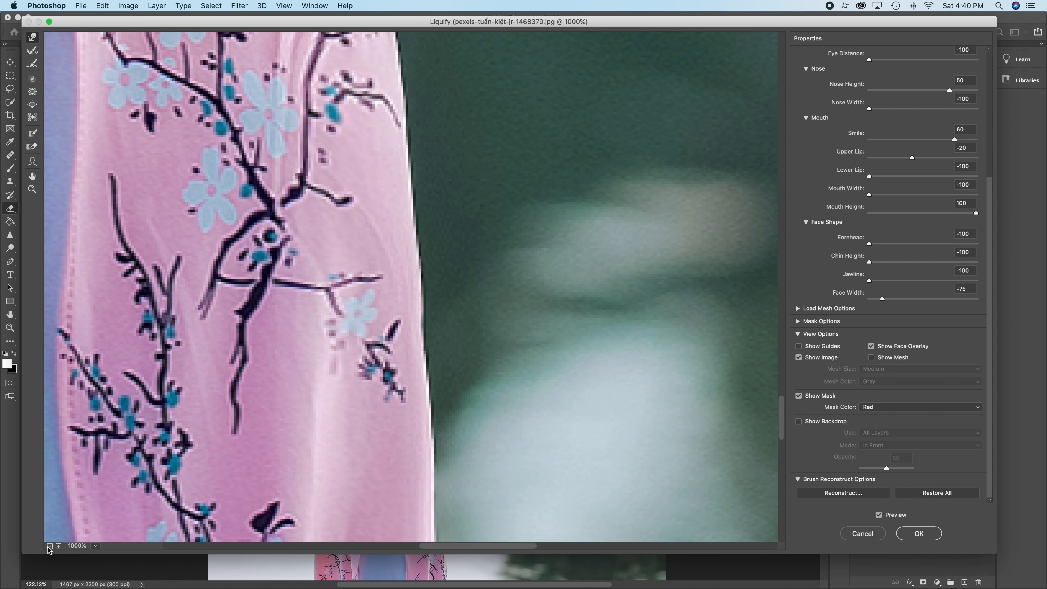
left_click(49, 546)
left_click(49, 546)
left_click(48, 546)
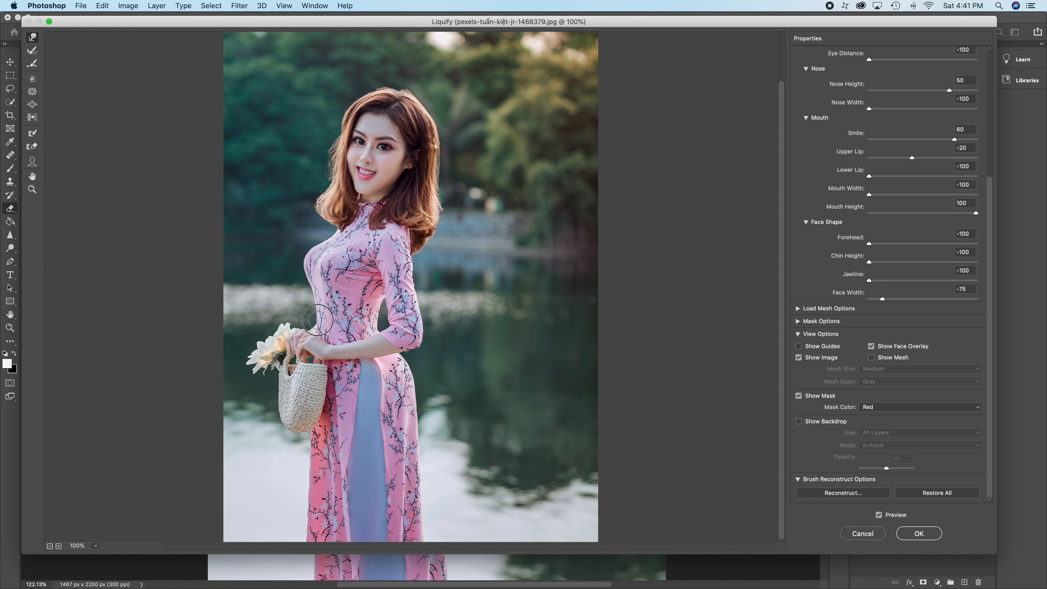
key("bracketleft")
key("bracketleft")
key("bracketleft")
left_click(878, 515)
left_click(881, 518)
left_click(881, 517)
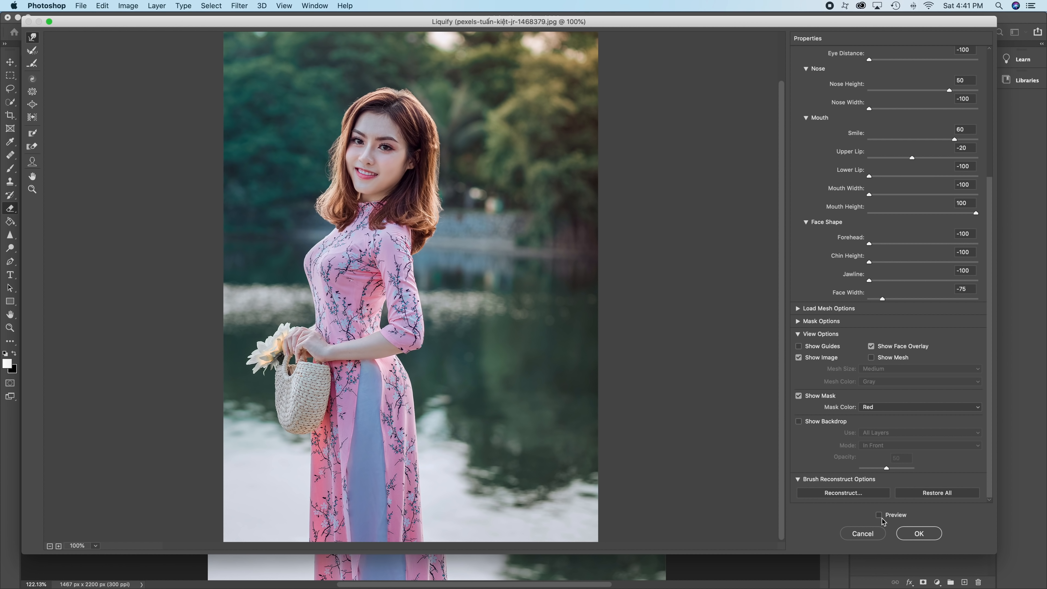
left_click(881, 520)
left_click(881, 520)
left_click(881, 520)
left_click(881, 519)
left_click(881, 519)
left_click(881, 521)
left_click(881, 520)
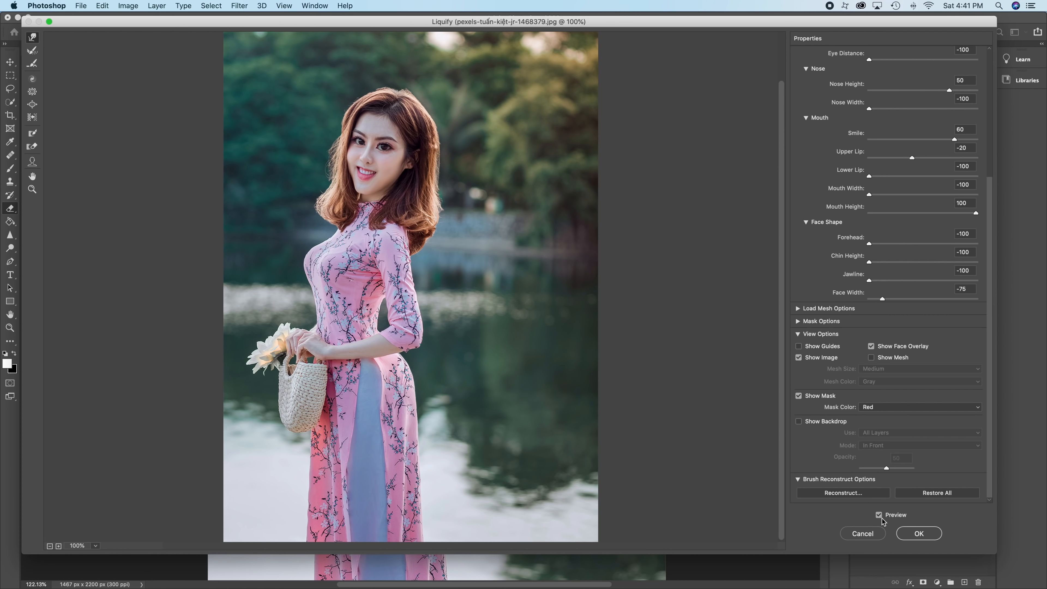
left_click(881, 520)
left_click(879, 516)
left_click(879, 516)
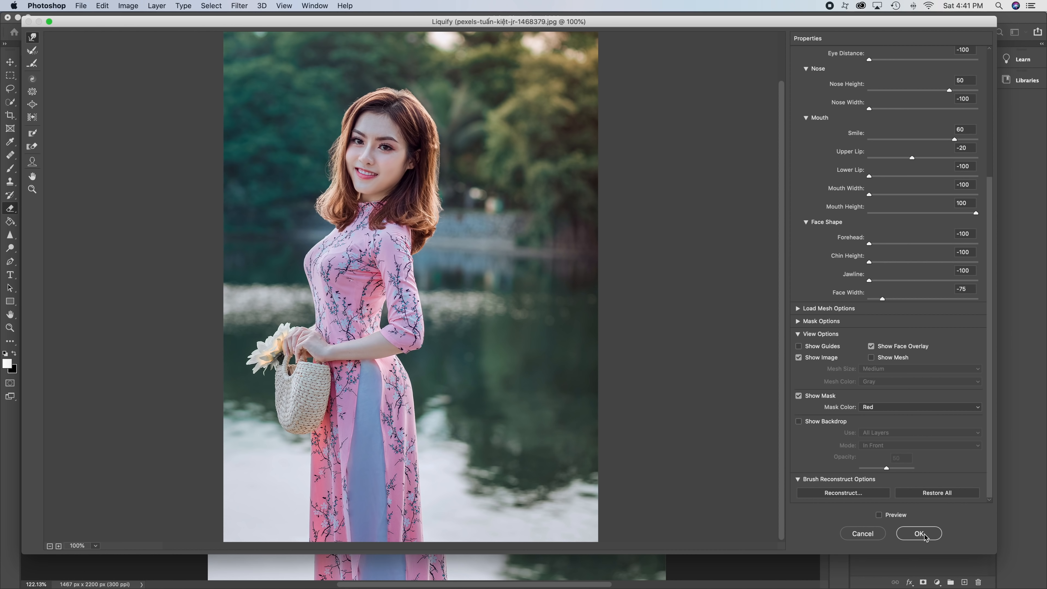
left_click(879, 517)
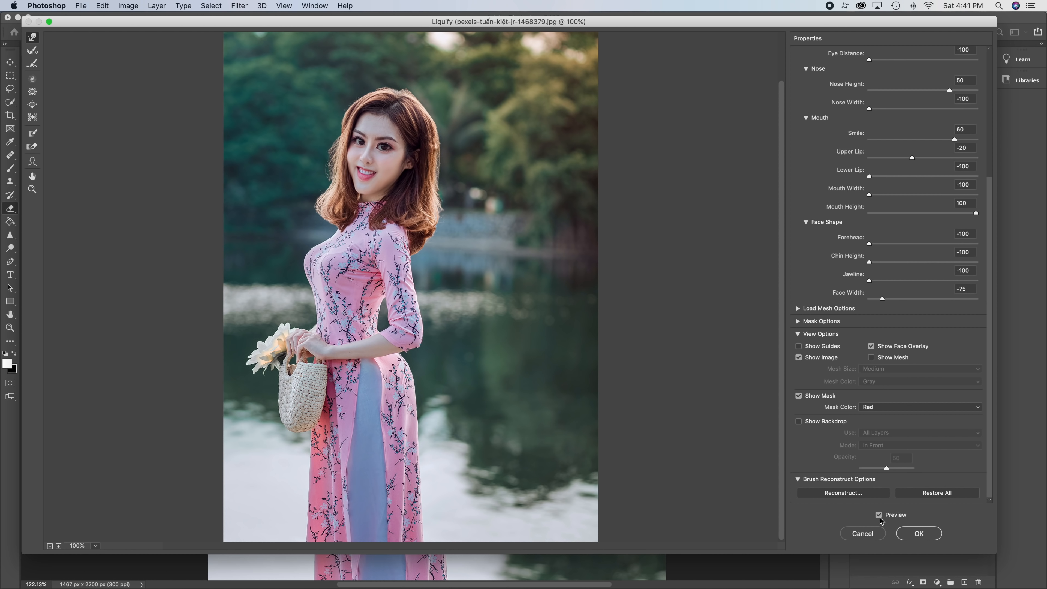
left_click(925, 537)
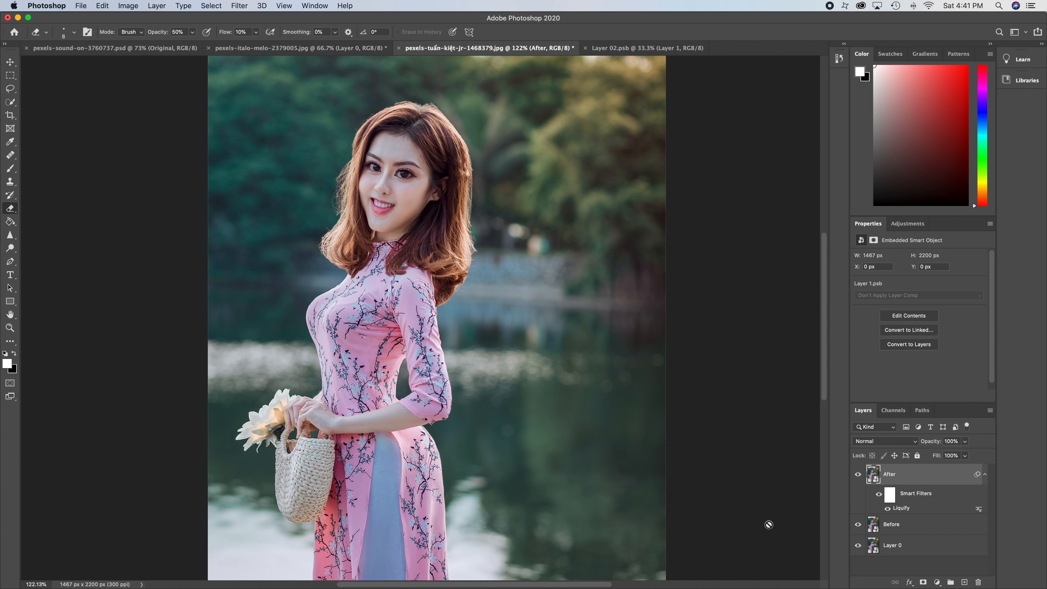
Select the head and hair with the Quick Selection tool and copy them to a new layer
left_click_drag(769, 524, 781, 485)
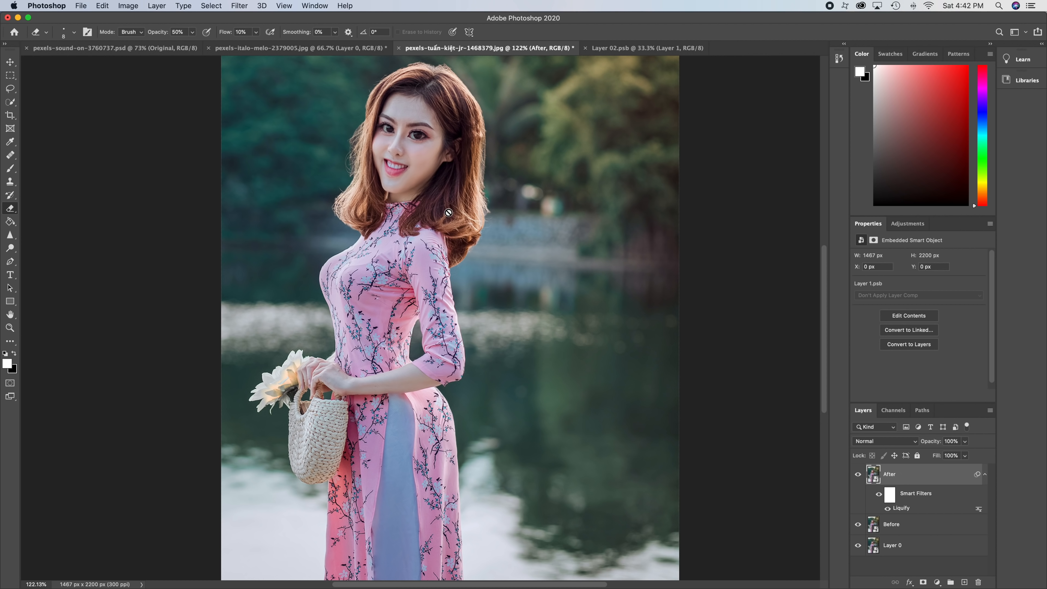
key("w")
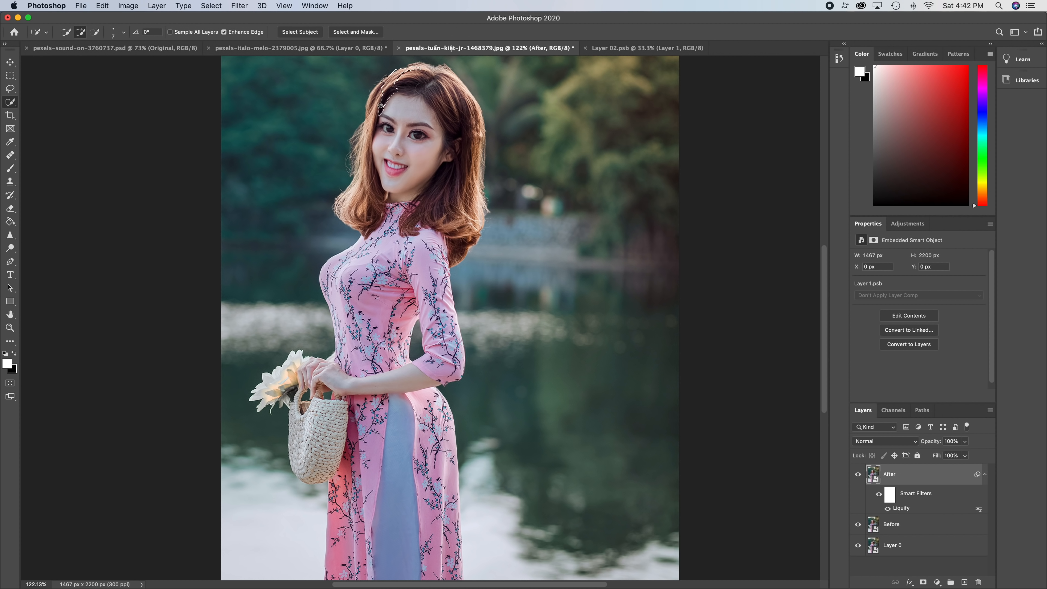
left_click_drag(386, 203, 385, 180)
left_click_drag(462, 110, 474, 148)
key("alt")
key("alt")
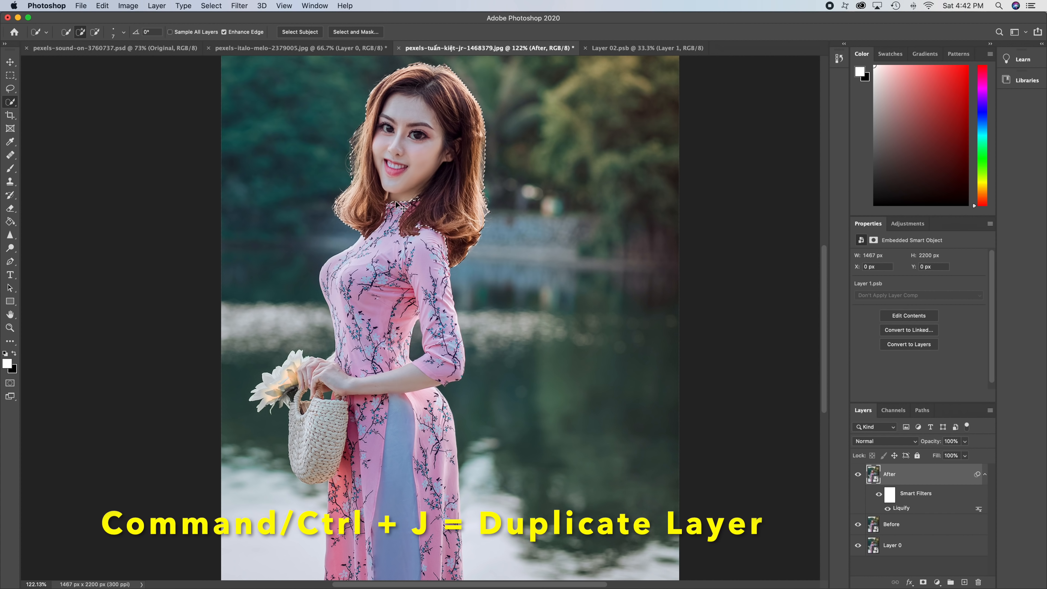
key("super+j")
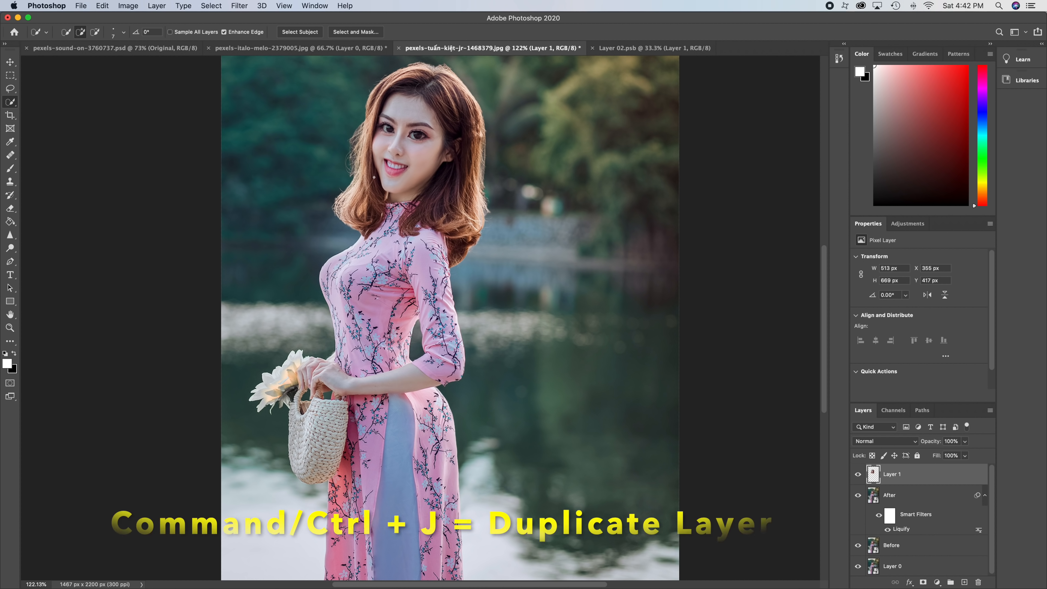
Scale the copied head up to about 120% and reposition it over the neck with Free Transform
key("super+t")
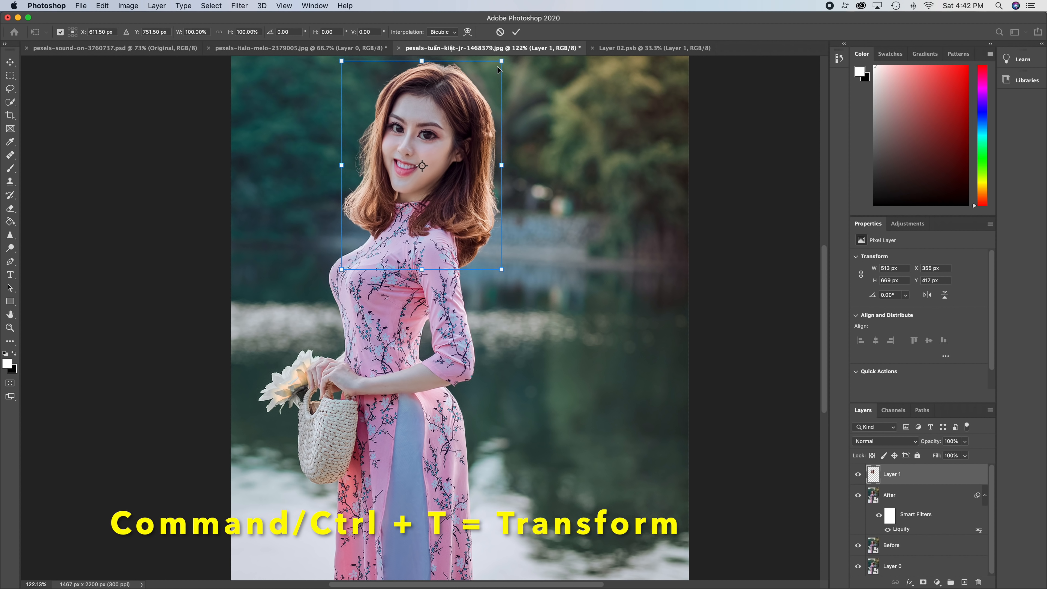
left_click_drag(501, 61, 533, 77)
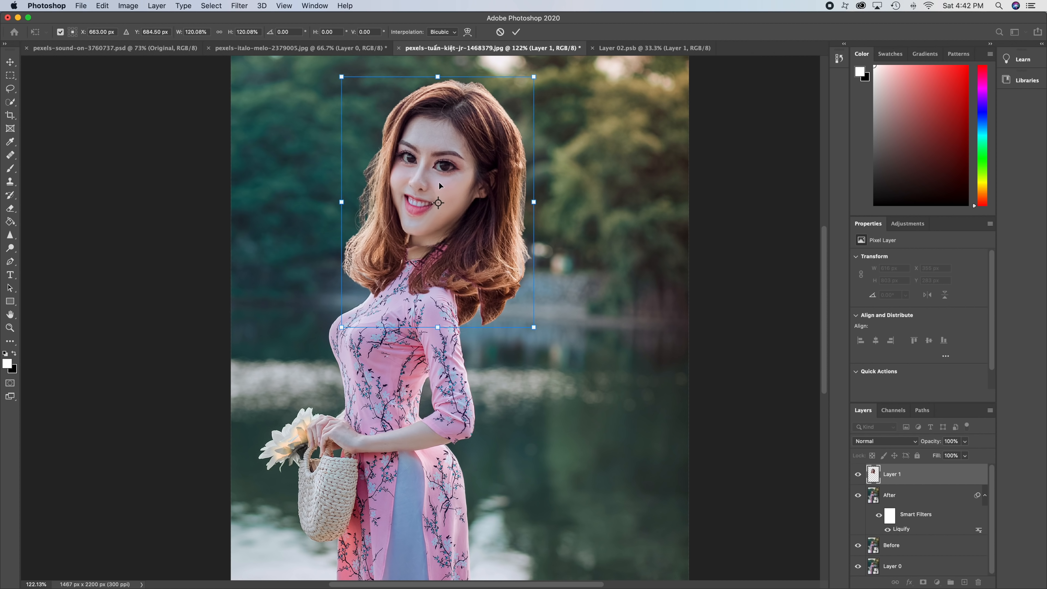
mouse_move(441, 182)
left_mouse_down()
mouse_move(434, 195)
mouse_move(434, 181)
left_mouse_up()
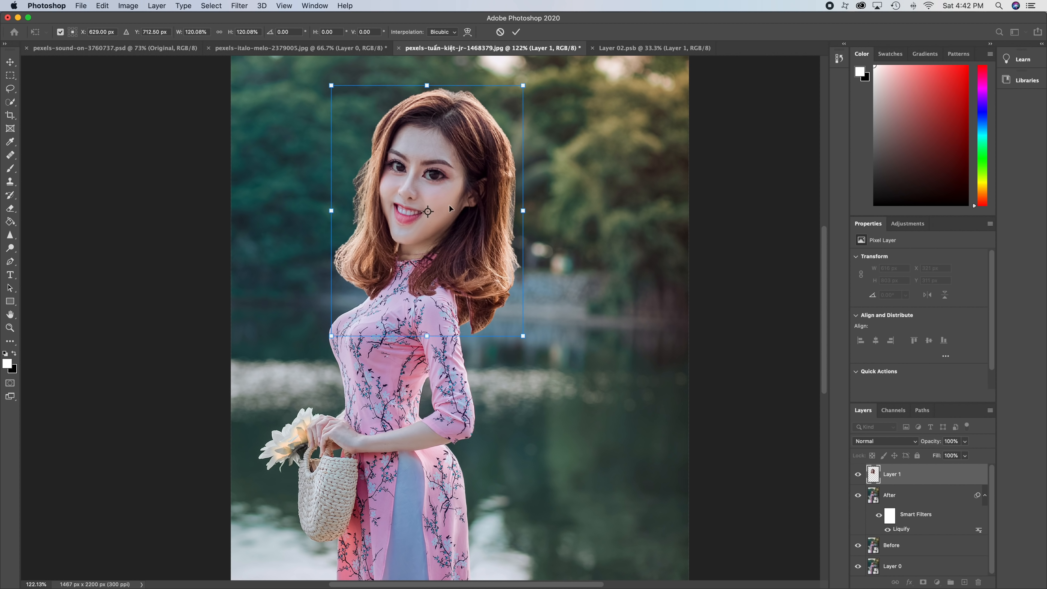
Warp the enlarged head so the neck and lower hair on both sides blend into the body, and commit the transform
right_click(497, 243)
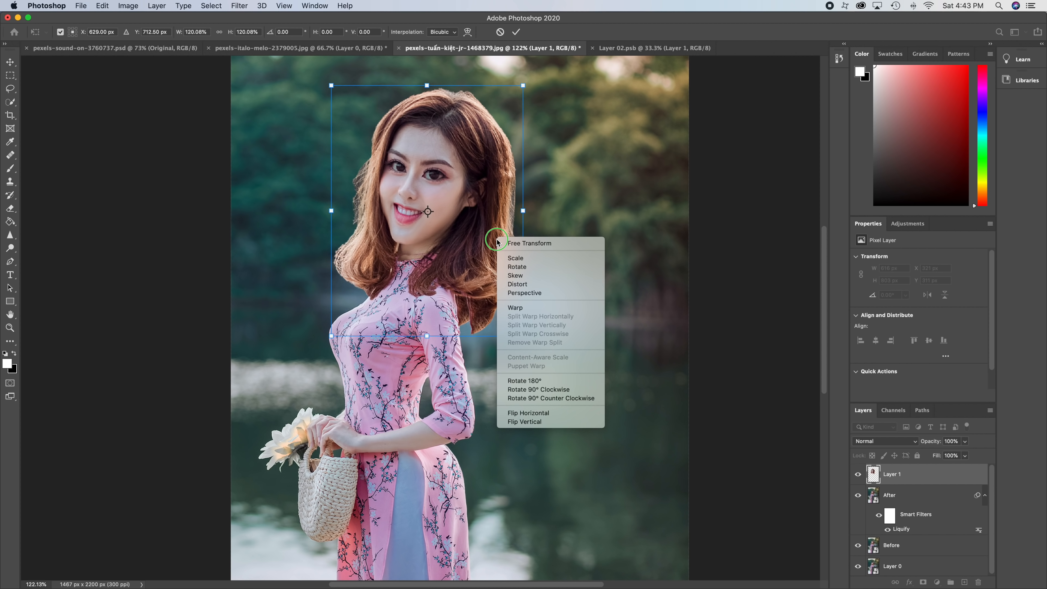
left_click(521, 309)
left_click_drag(494, 310, 482, 308)
mouse_move(357, 273)
left_mouse_down()
mouse_move(364, 267)
mouse_move(364, 279)
left_mouse_up()
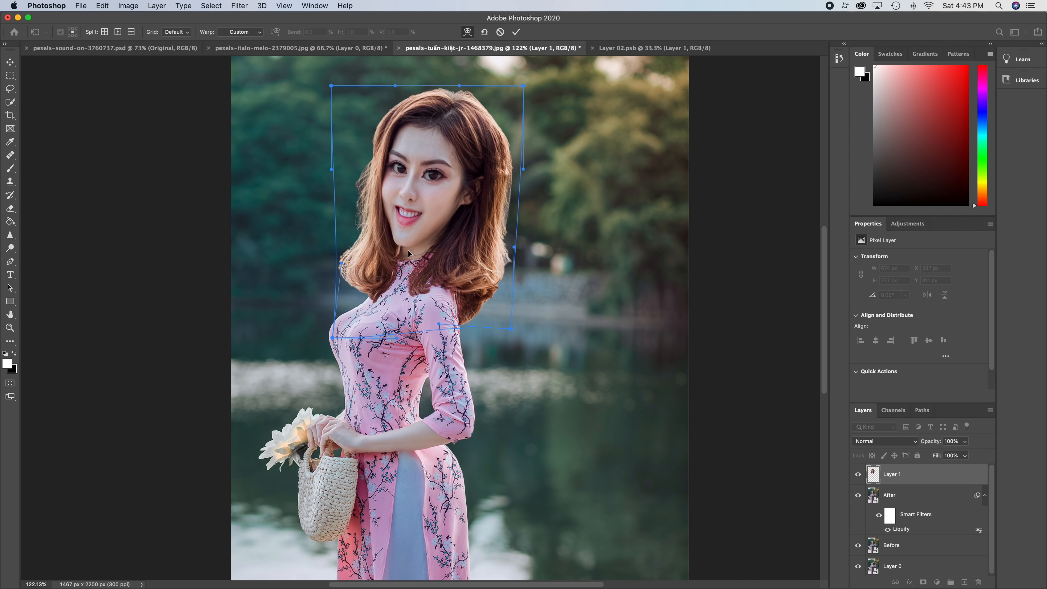
left_click_drag(378, 211, 371, 210)
left_click_drag(442, 219, 432, 246)
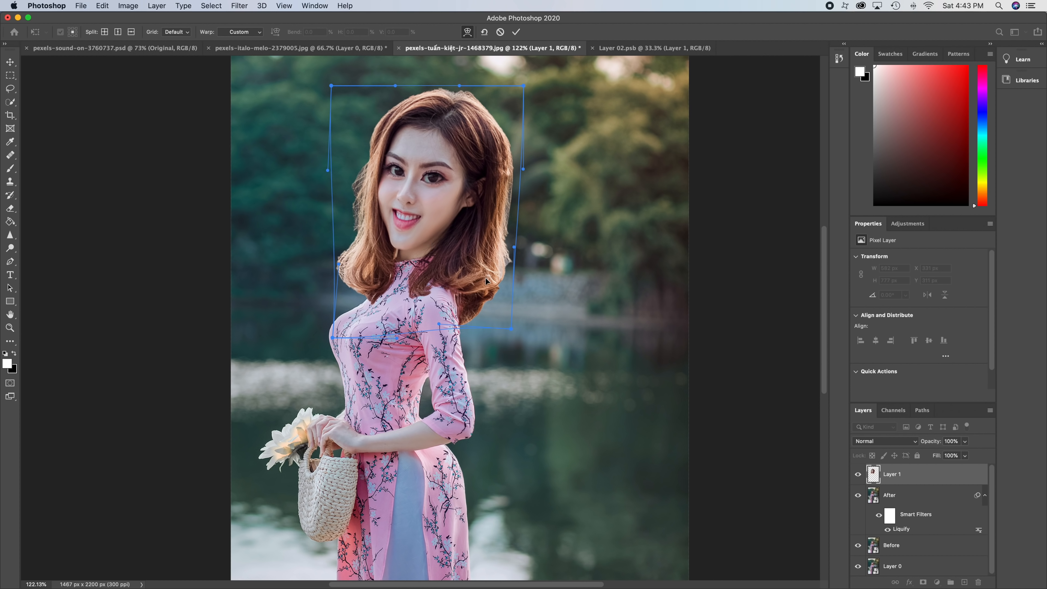
left_click_drag(483, 283, 478, 283)
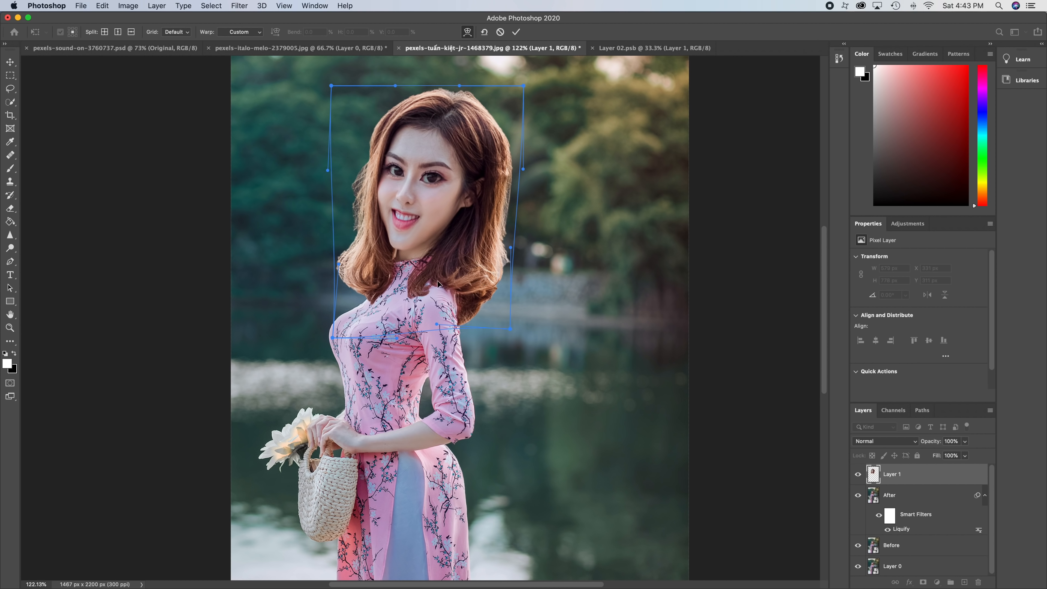
left_click_drag(389, 274, 389, 273)
scroll(535, 225, "right", 3)
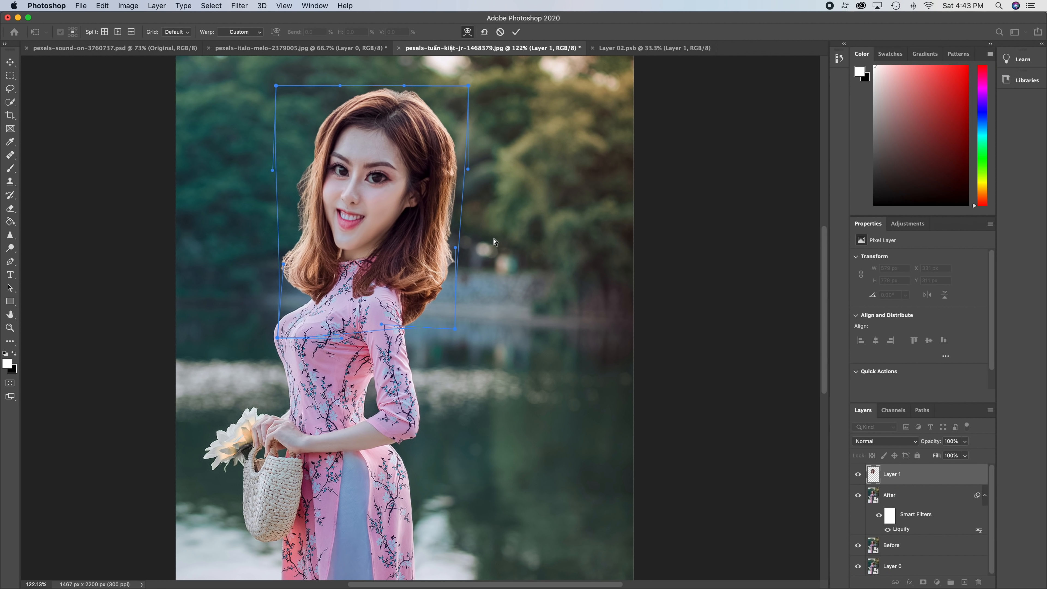
key("Return")
Merge the enlarged head layer with the After layer and convert the merged layer to a smart object
key("w")
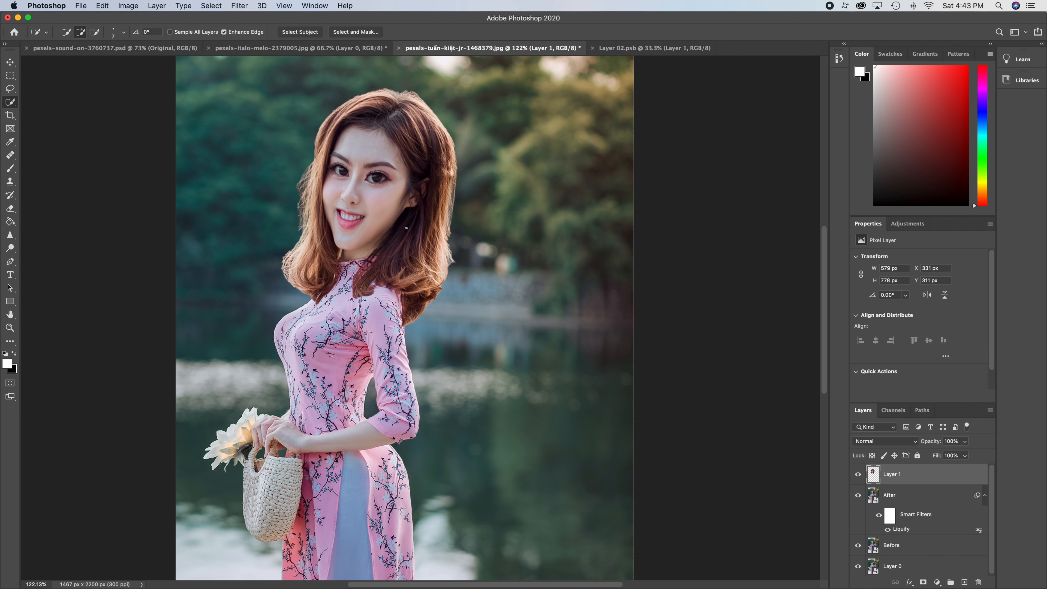
left_click(912, 497, "shift")
right_click(912, 491)
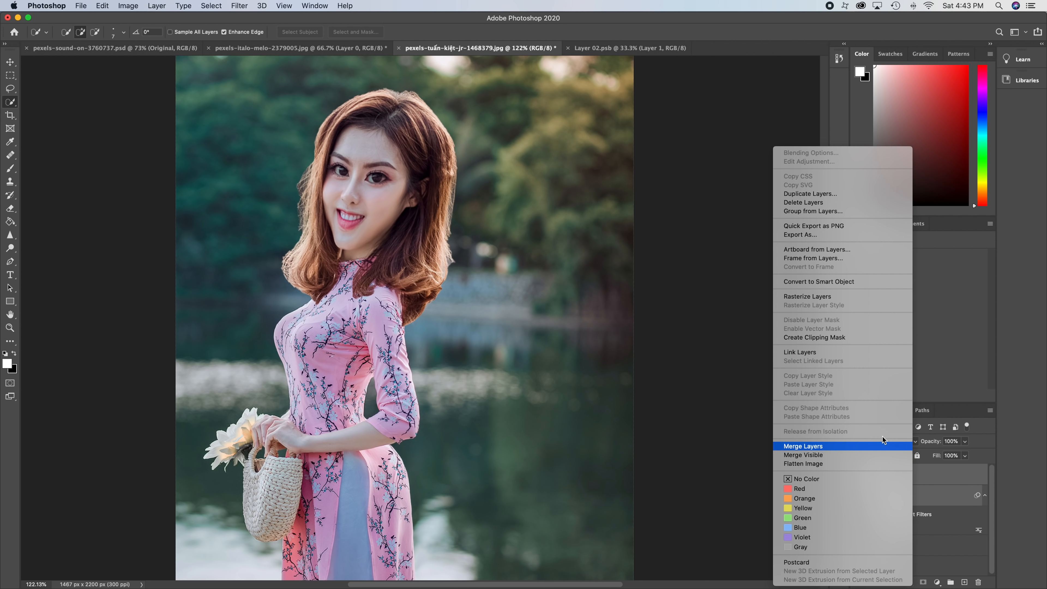
left_click(808, 446)
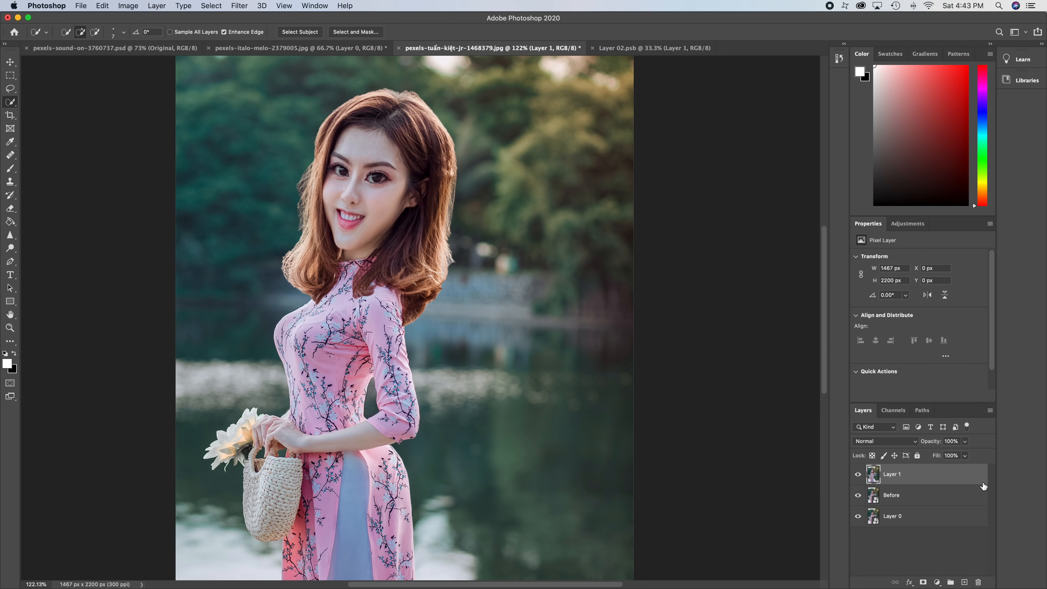
right_click(897, 476)
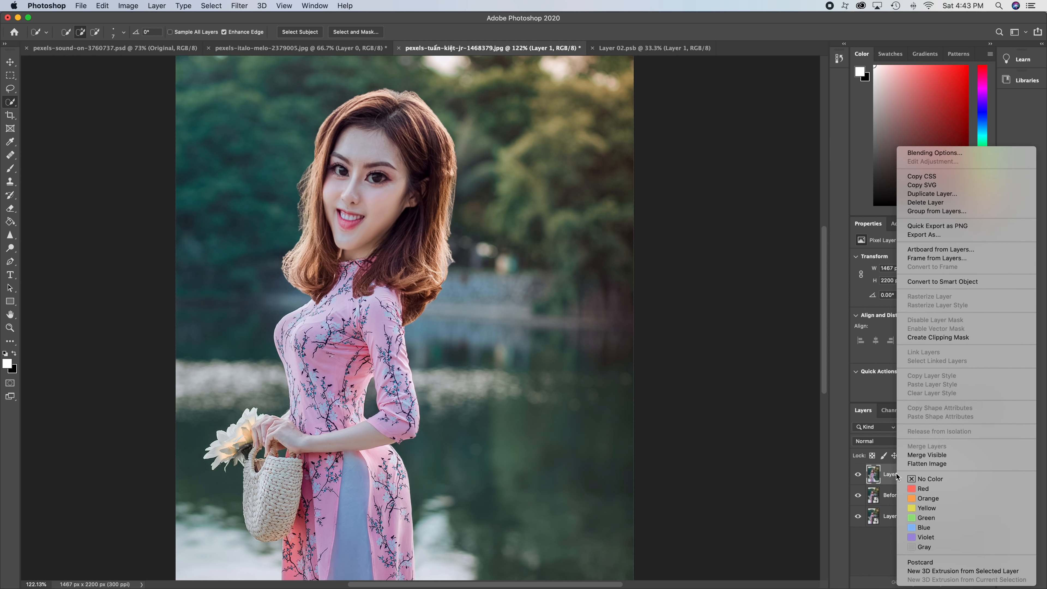
left_click(929, 281)
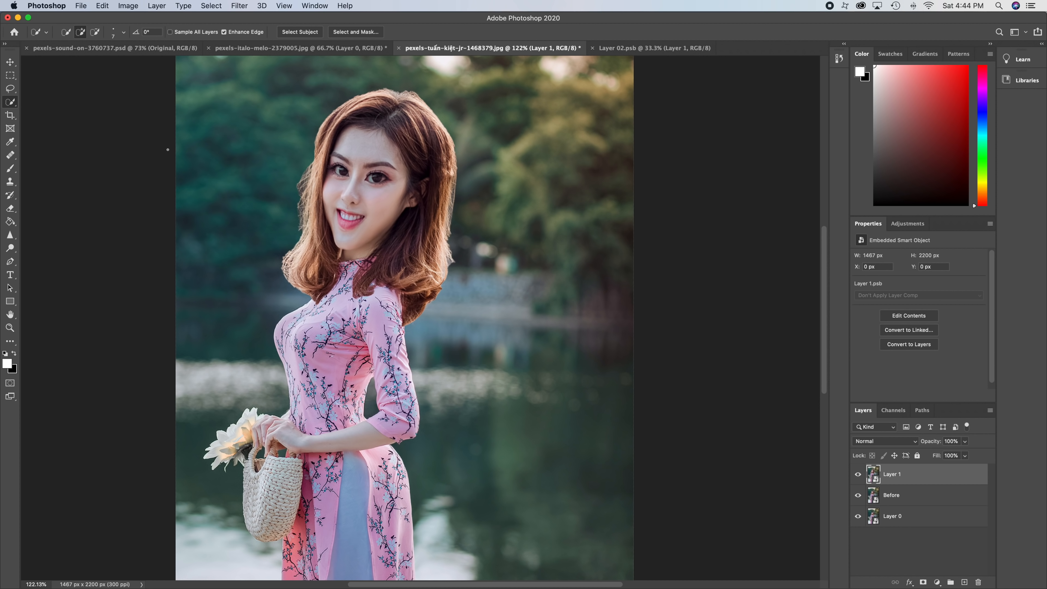
Reopen Liquify on Layer 1, link both eyes' settings, set Eye Size, Height and Width to 100, and set Eye Distance to -25
left_click(239, 7)
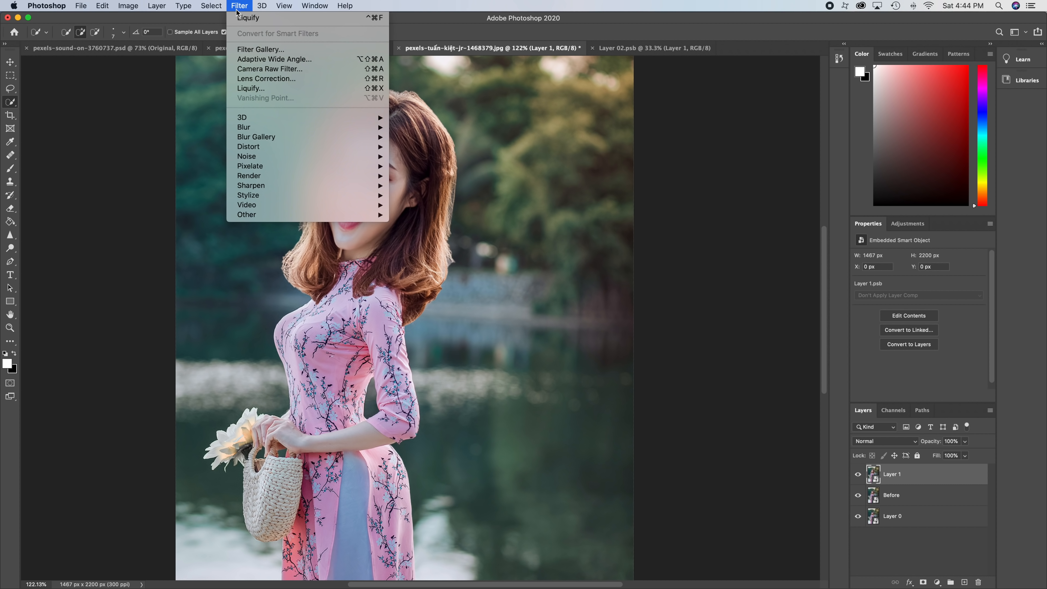
left_click(240, 18)
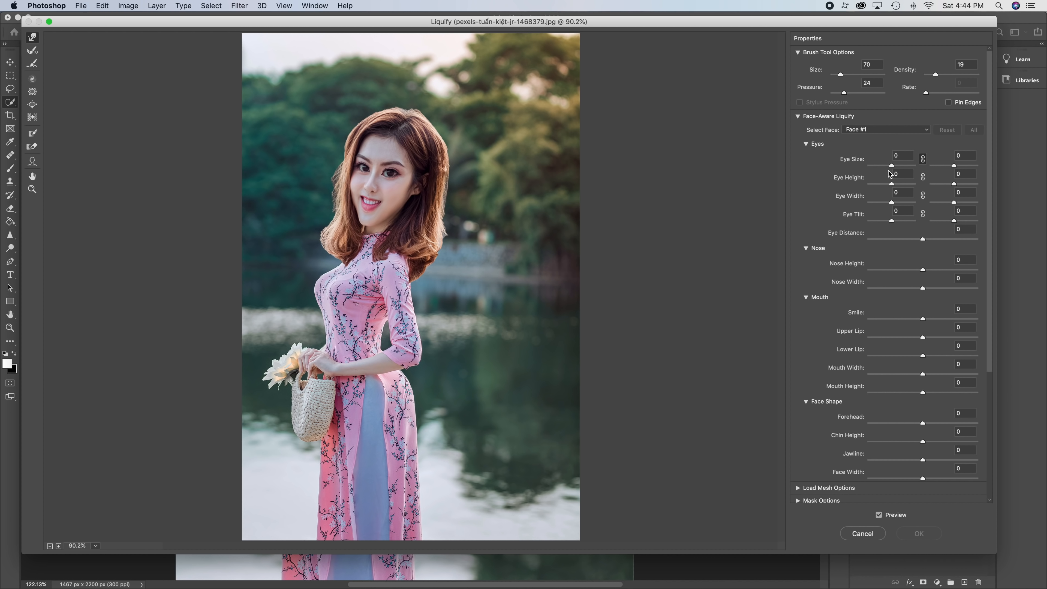
left_click(921, 177)
left_click(923, 196)
left_click(923, 214)
left_click_drag(892, 166, 920, 204)
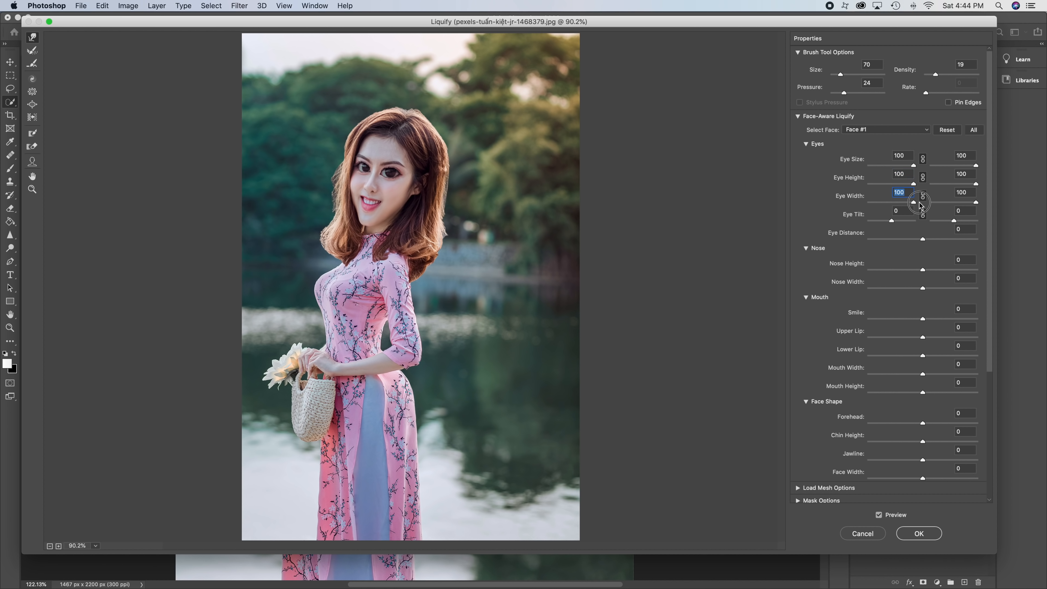
left_click_drag(891, 221, 909, 243)
Set the face's Forehead to -78, fine-tune the Jawline slightly, and apply the Liquify filter
scroll(899, 280, "down", 5)
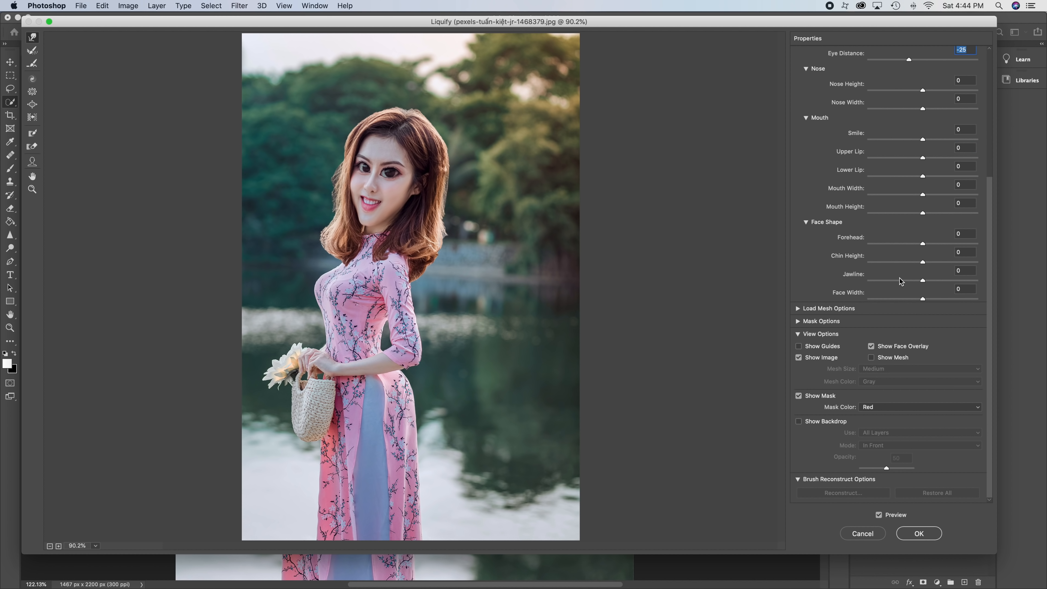
left_click_drag(921, 247, 880, 257)
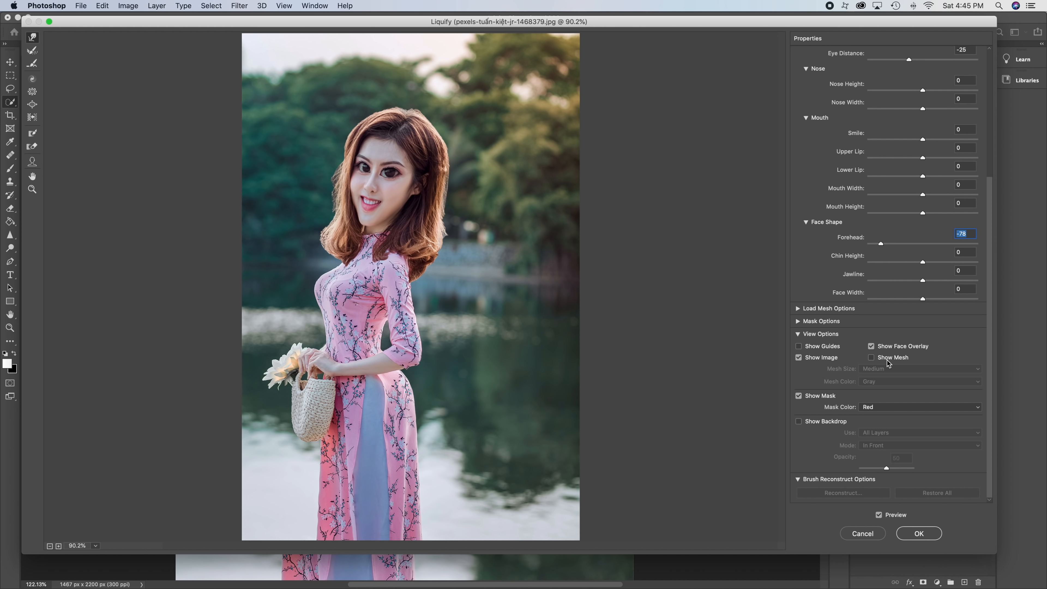
mouse_move(920, 284)
left_mouse_down()
mouse_move(857, 288)
mouse_move(962, 286)
mouse_move(919, 288)
left_mouse_up()
left_click_drag(919, 289, 921, 287)
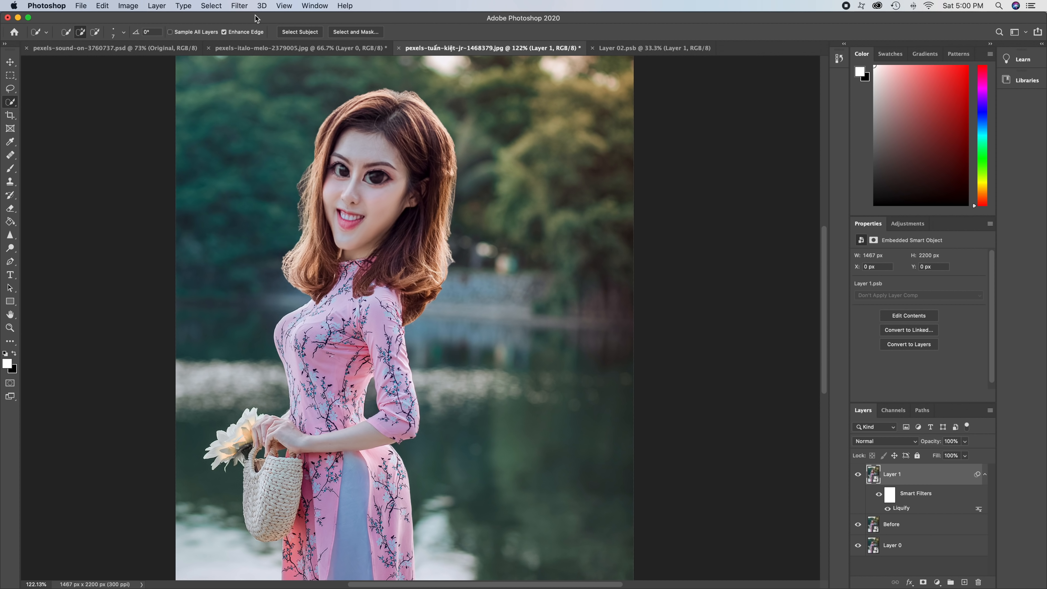
Apply the Diffuse filter to Layer 1 in Anisotropic mode
left_click(239, 6)
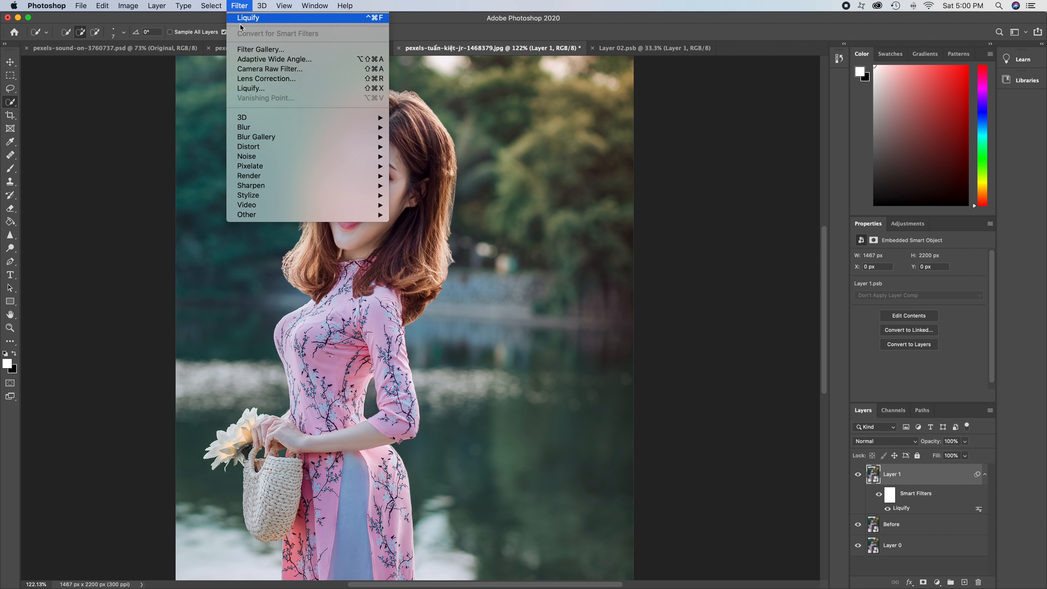
mouse_move(324, 199)
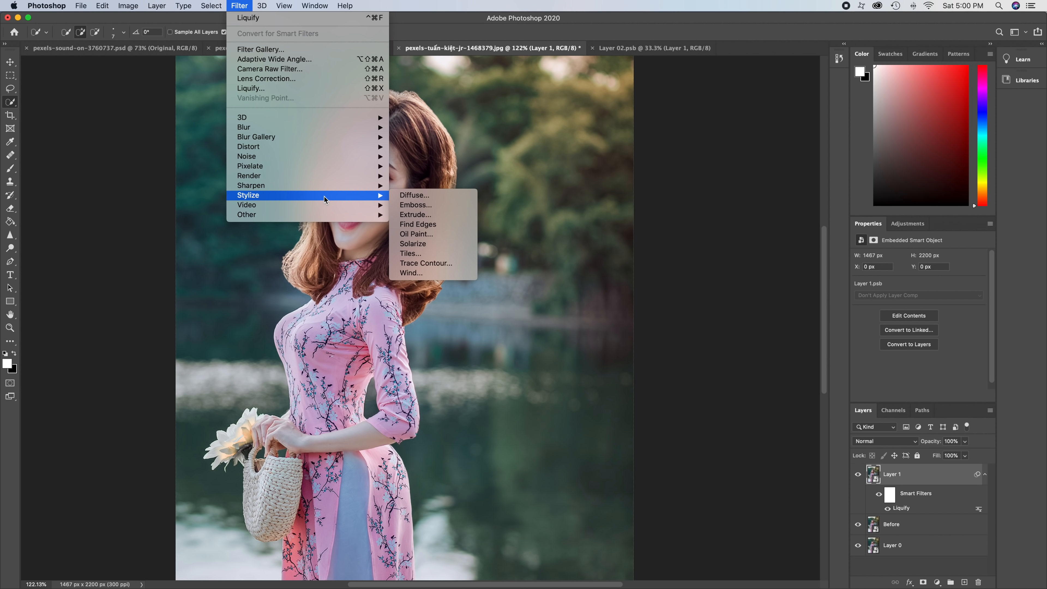
left_click(412, 196)
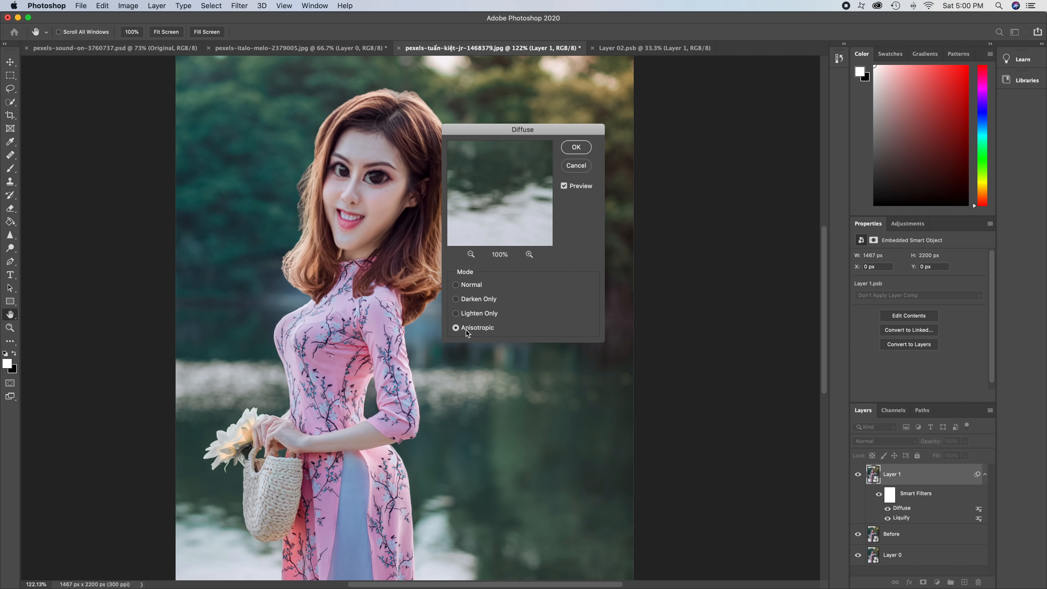
left_click(571, 151)
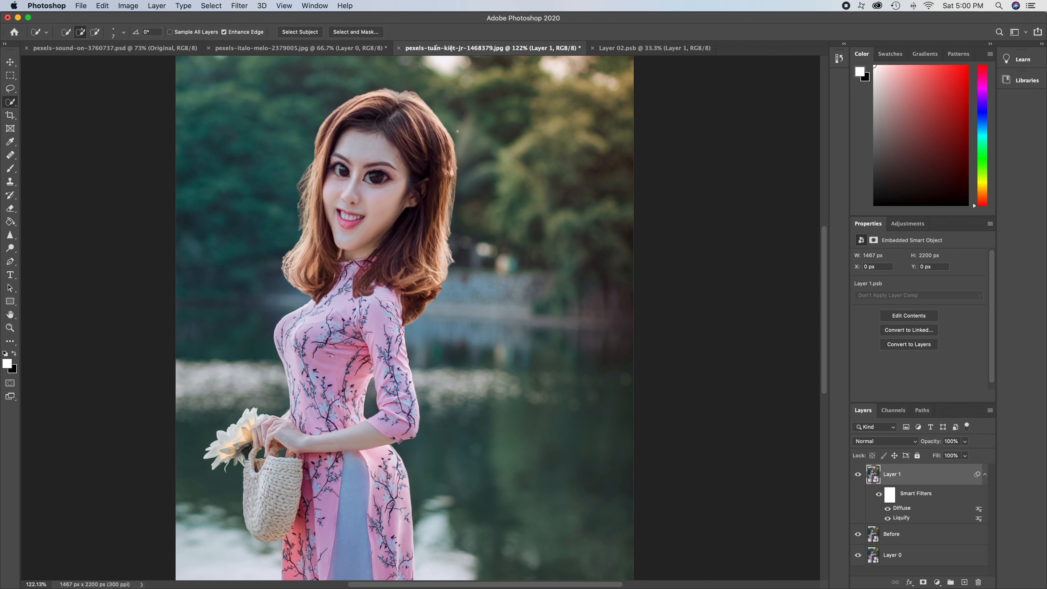
Apply Surface Blur to Layer 1 with a radius of 16 pixels and a threshold of 7 levels
left_click(243, 5)
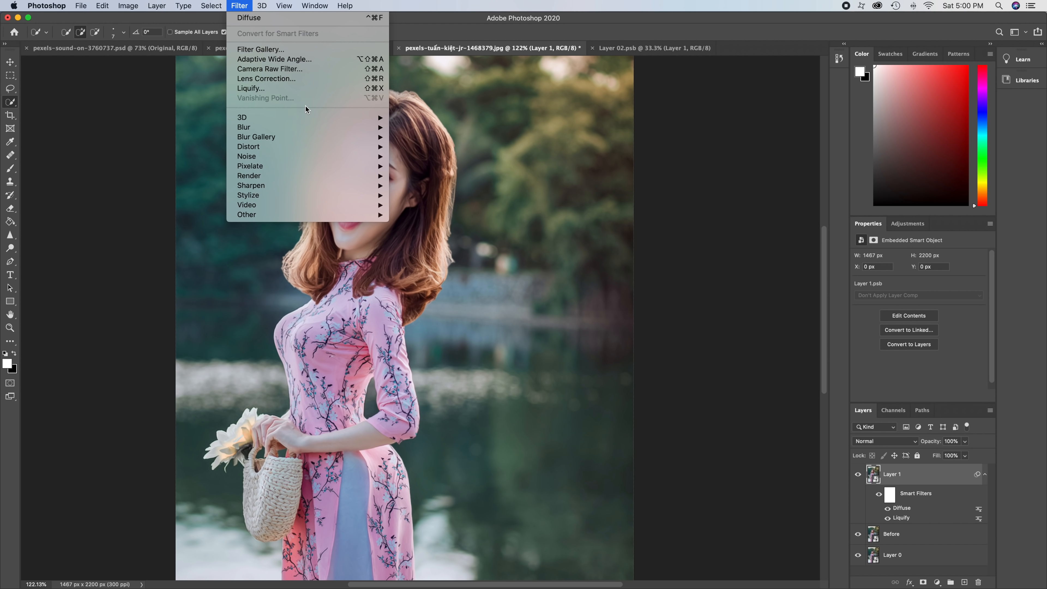
mouse_move(308, 131)
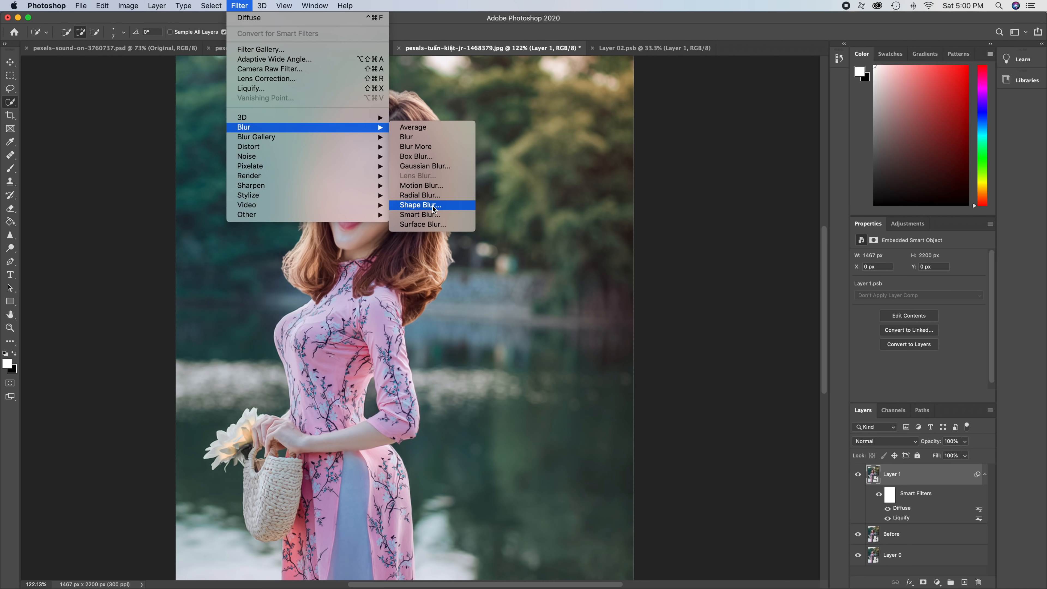
mouse_move(375, 137)
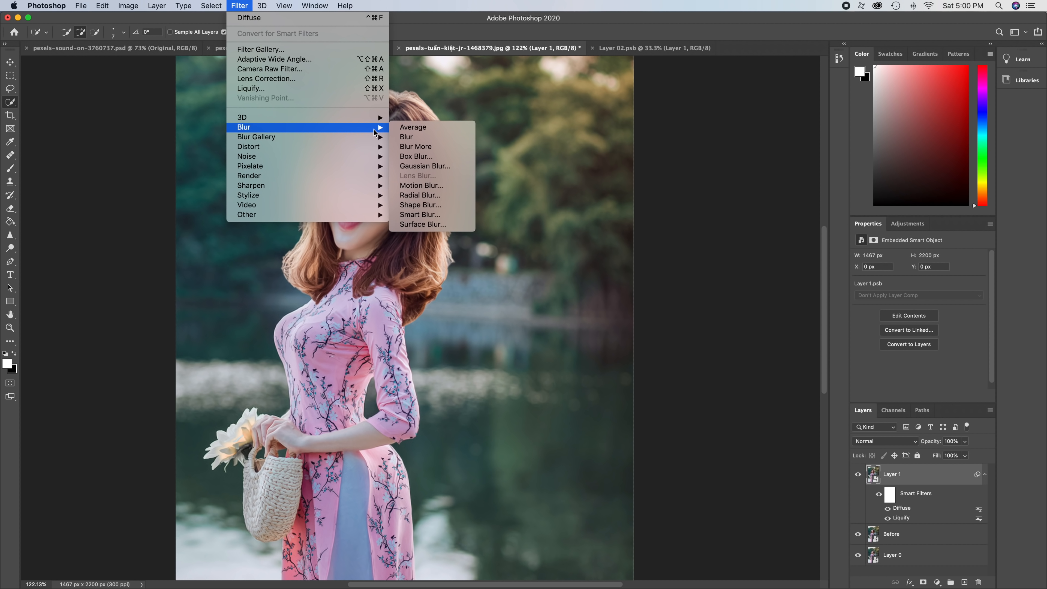
left_click(428, 226)
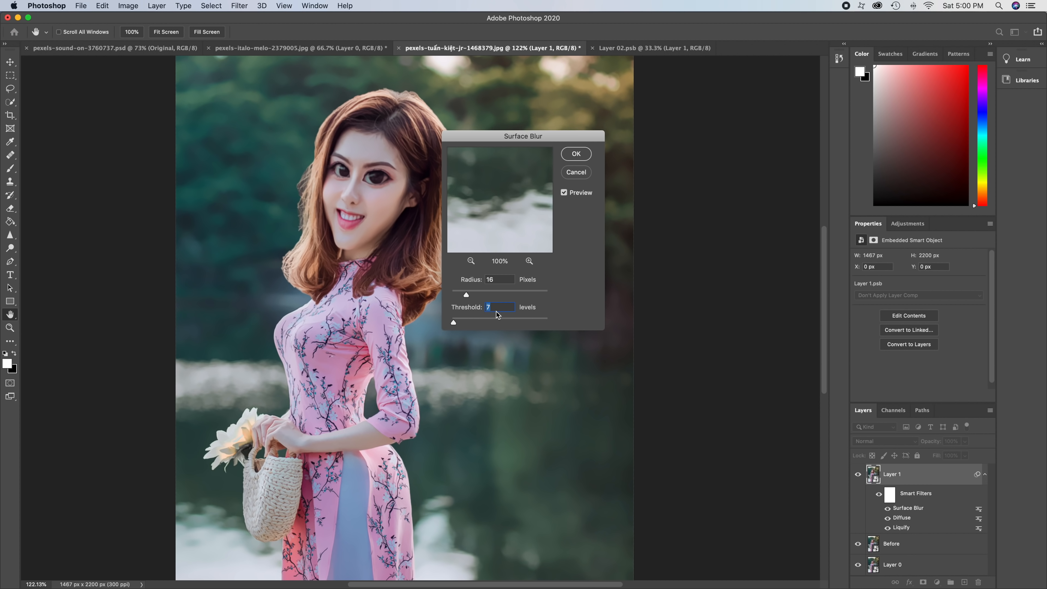
left_click(574, 154)
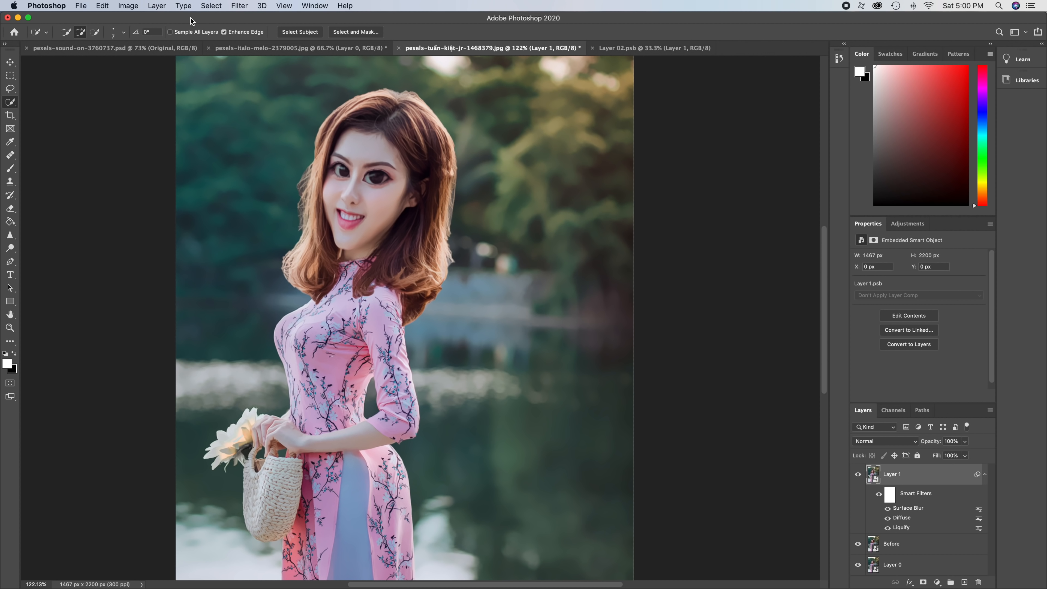
Apply Reduce Noise with Strength 10, Preserve Details 10%, and Color Noise and Sharpen Details at 0%, and compare the layer with the original
left_click(212, 6)
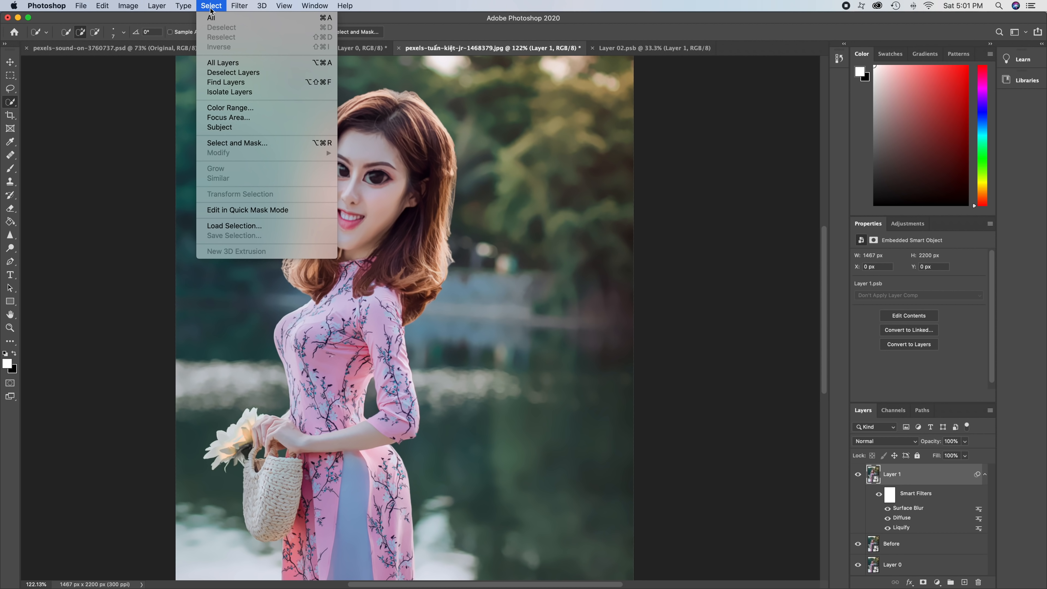
mouse_move(240, 9)
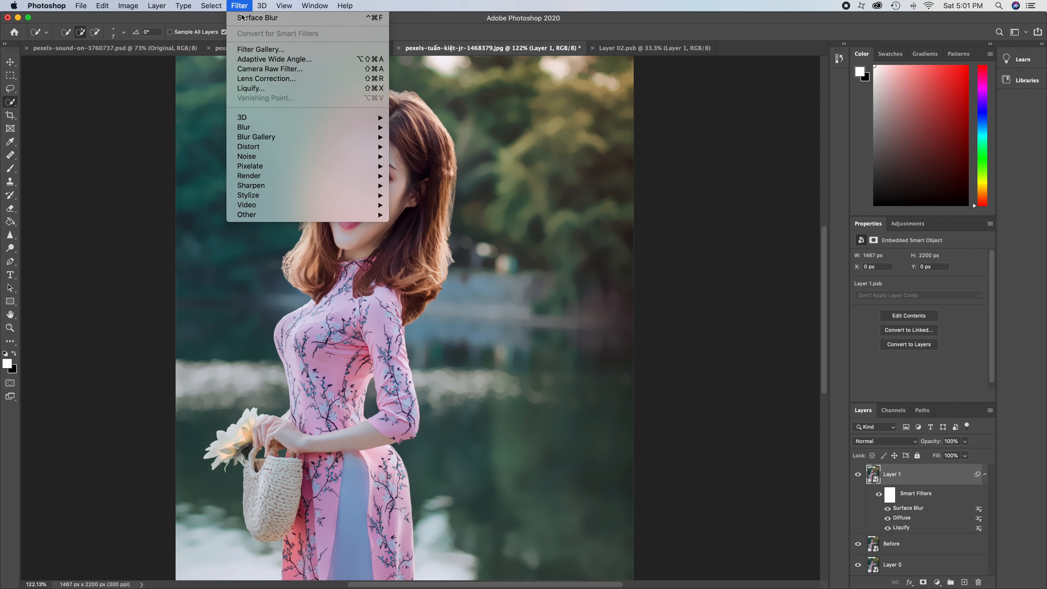
mouse_move(291, 156)
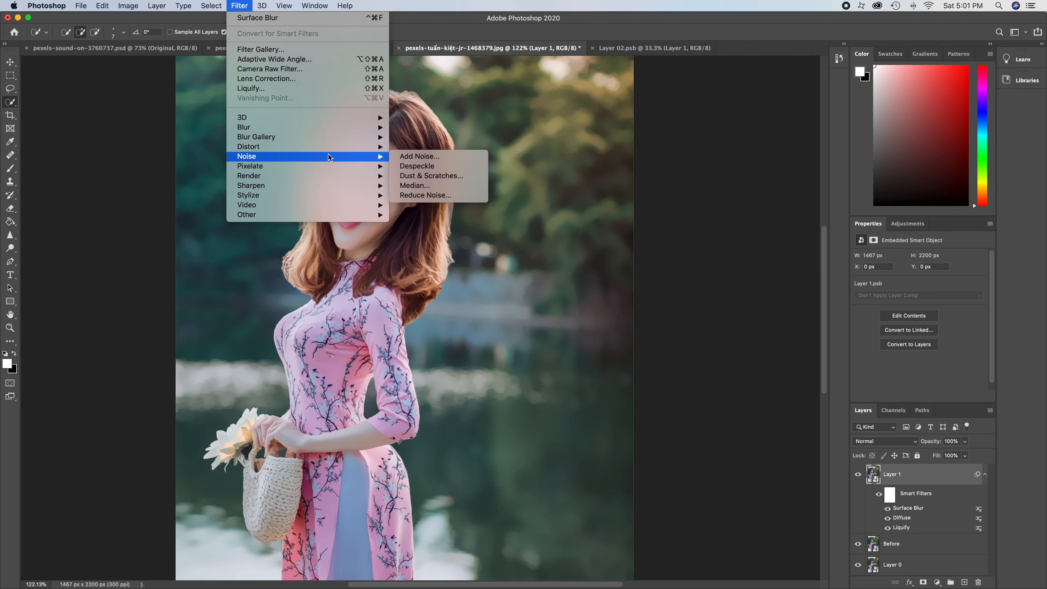
left_click(416, 198)
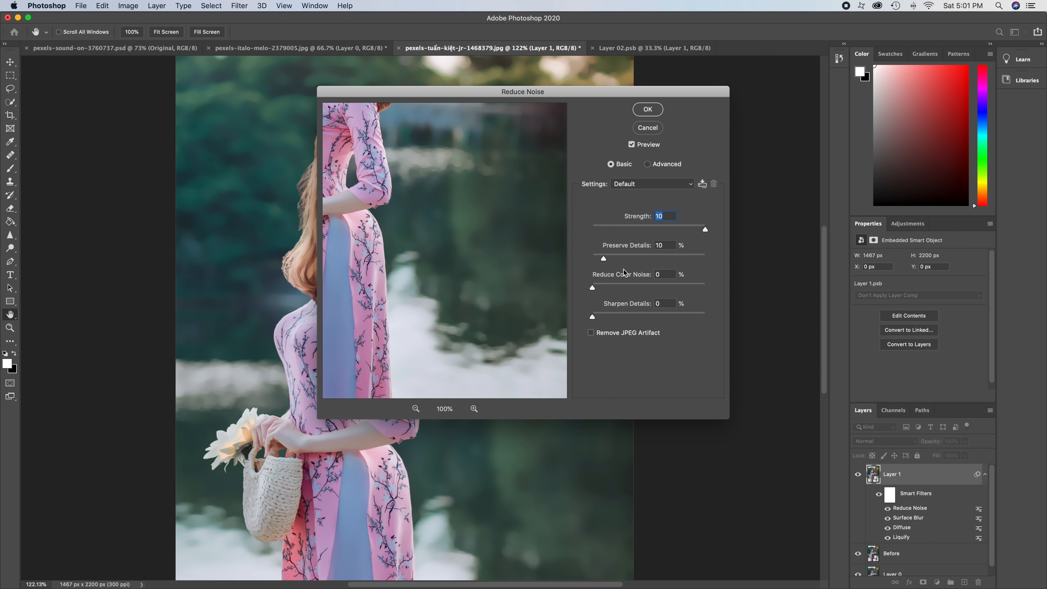
left_click(651, 112)
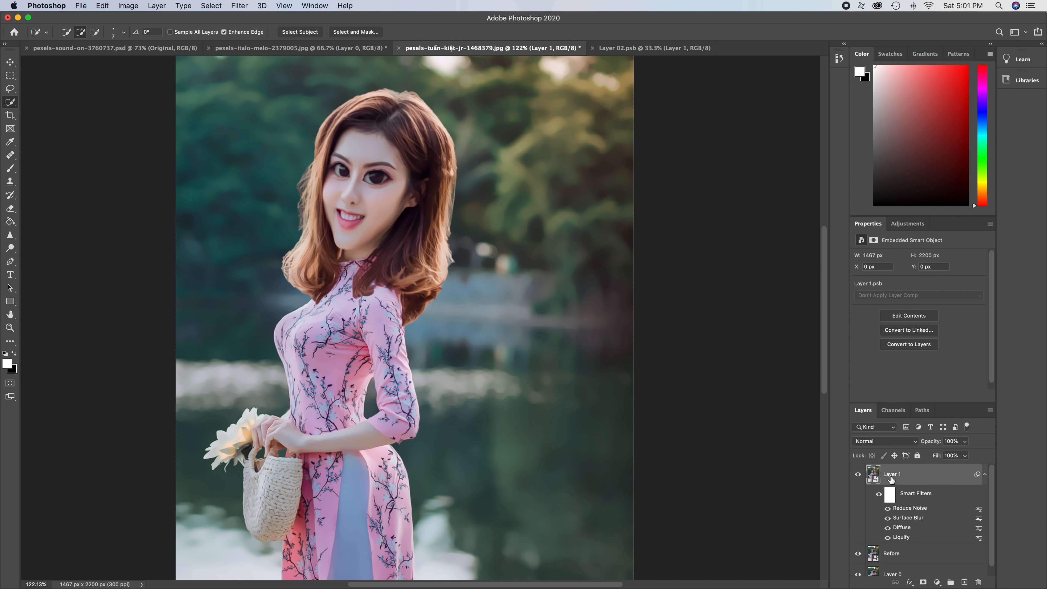
left_click(858, 475)
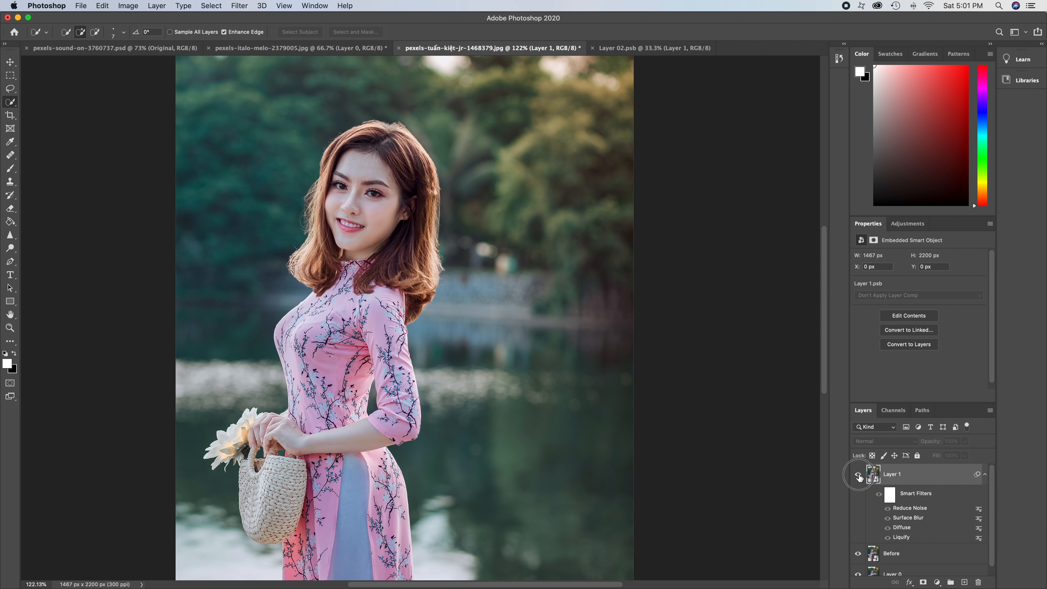
left_click(859, 475)
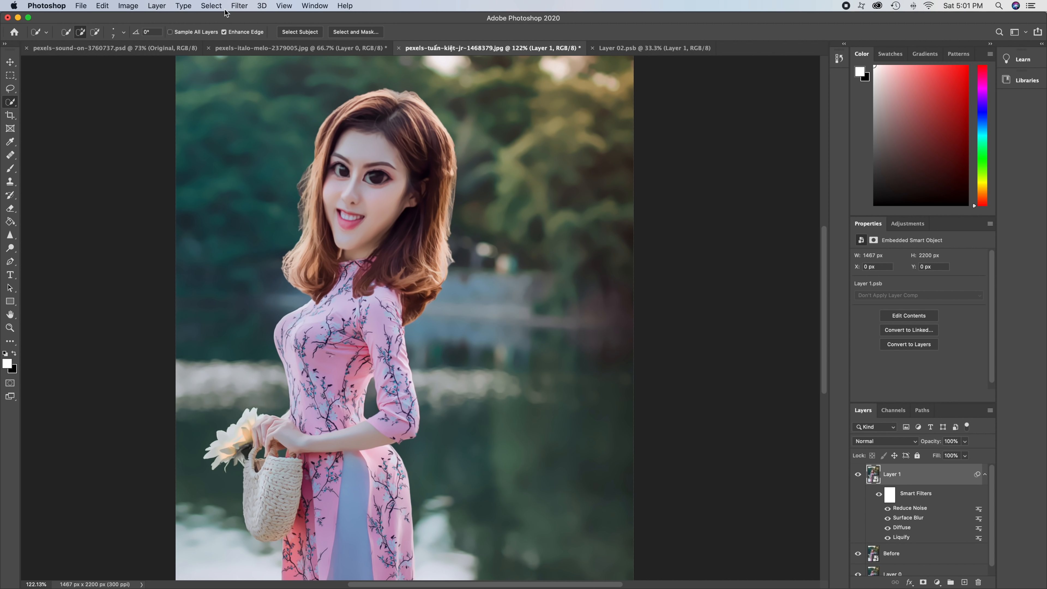
Apply Smart Sharpen to Layer 1 with Amount 175%, Radius 3.0 px, Reduce Noise 0% and Lens Blur removal
left_click(239, 6)
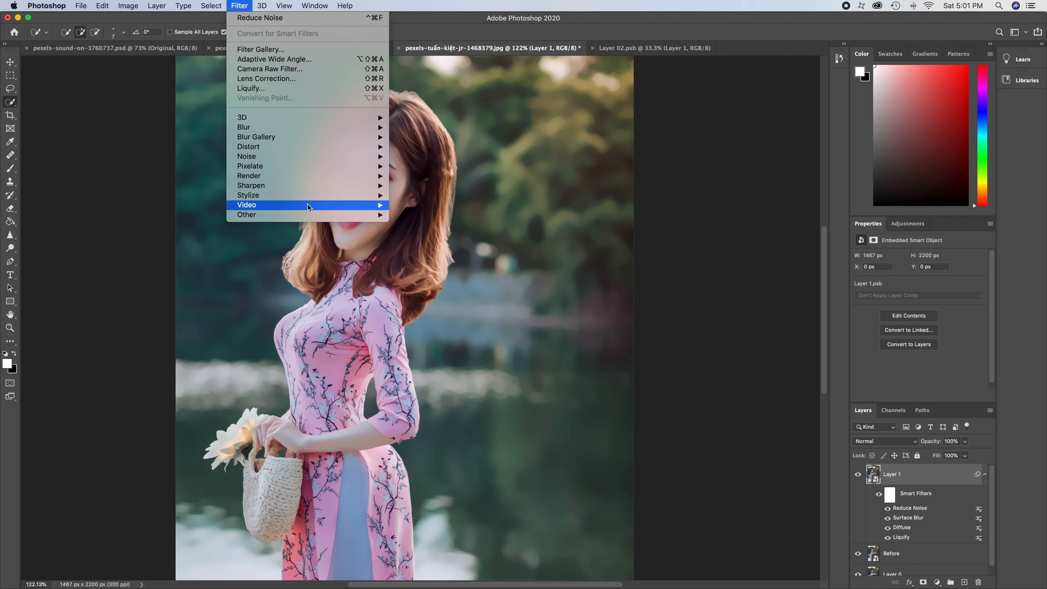
mouse_move(314, 188)
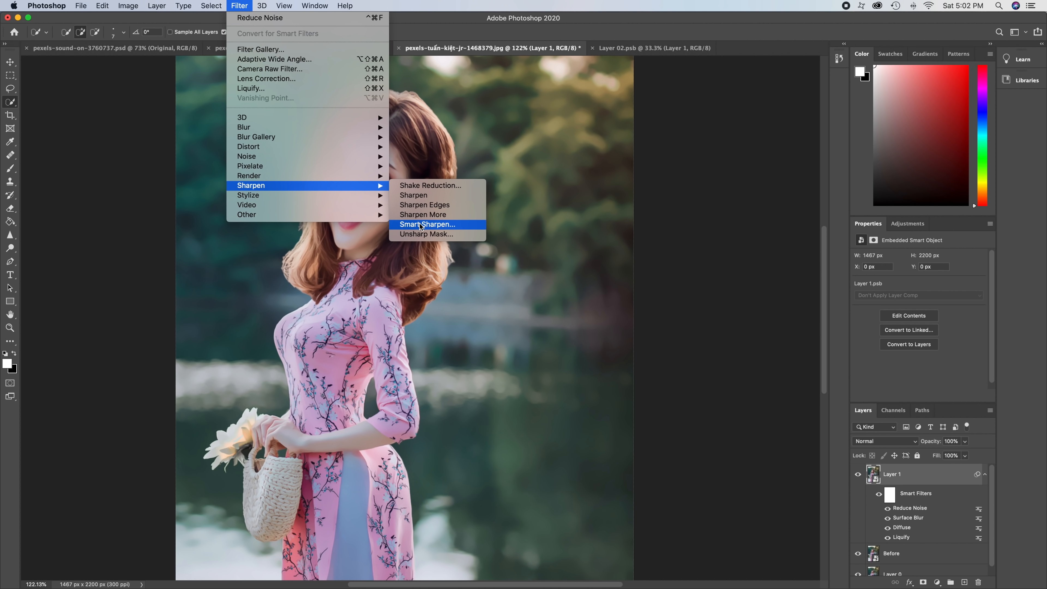
left_click(427, 223)
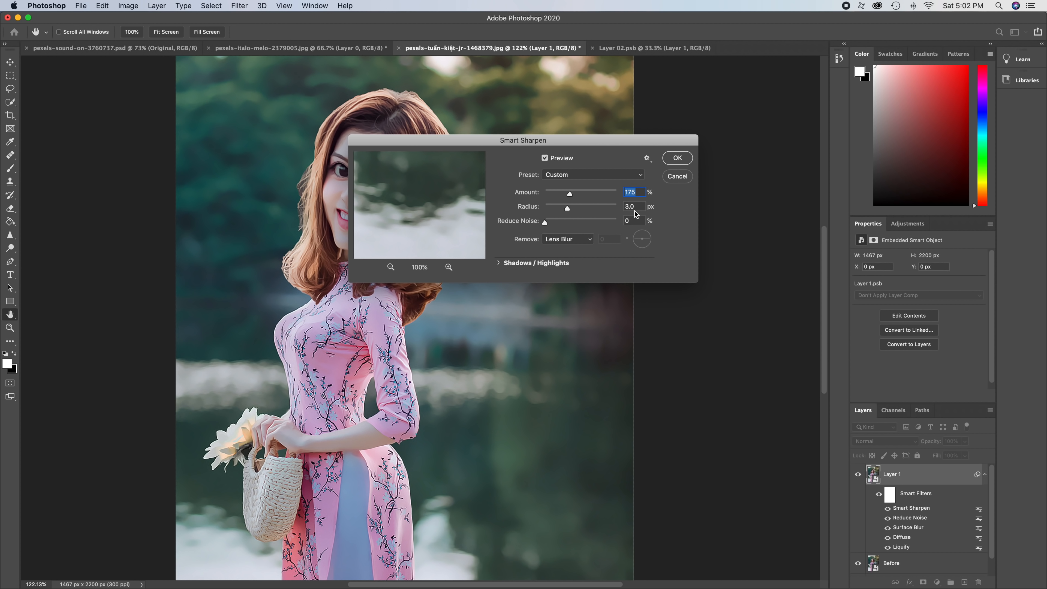
left_click(586, 242)
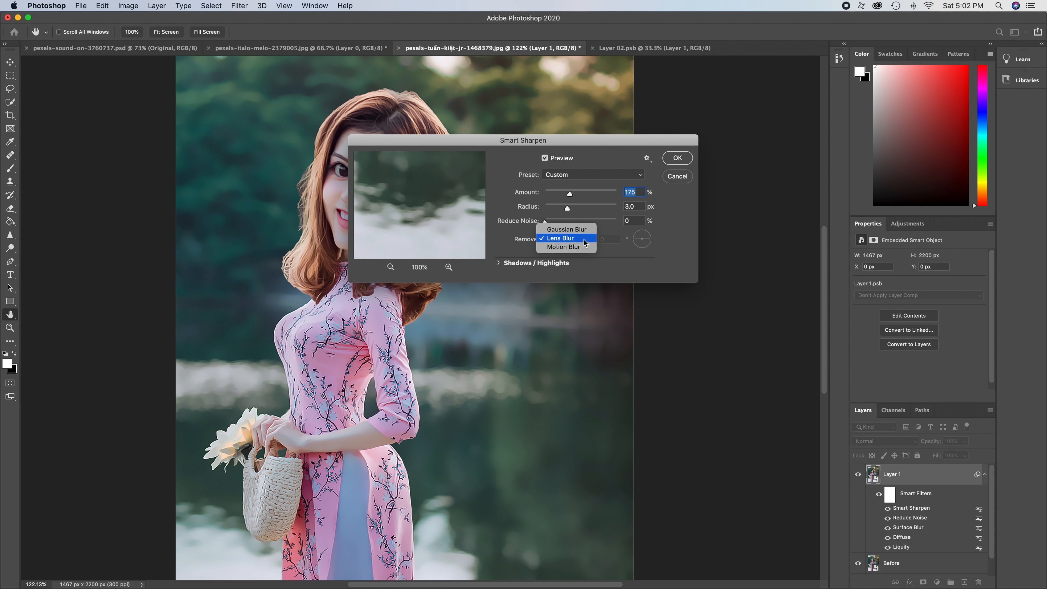
left_click(577, 239)
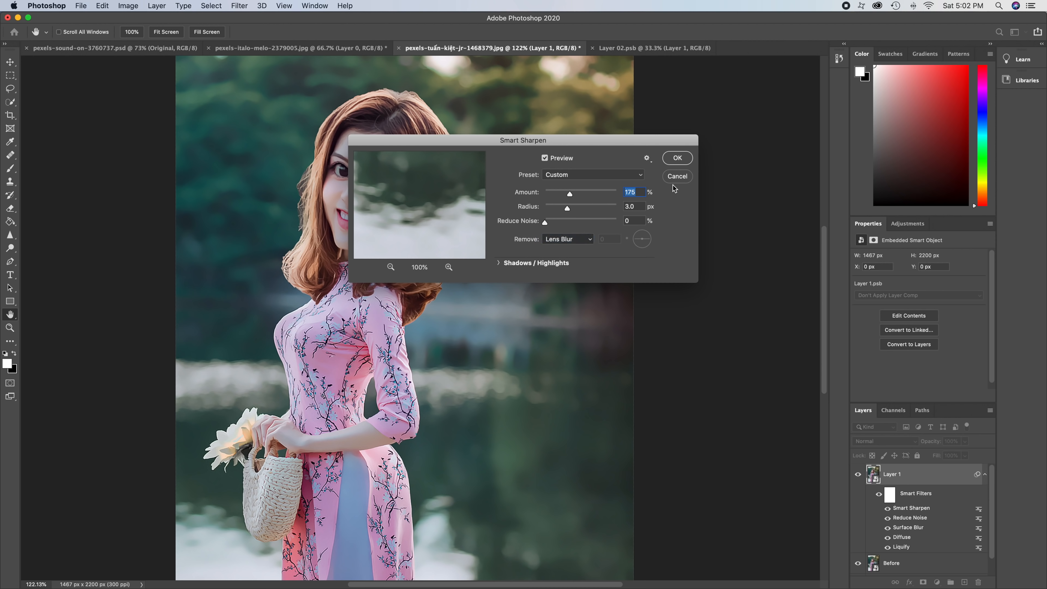
left_click(674, 164)
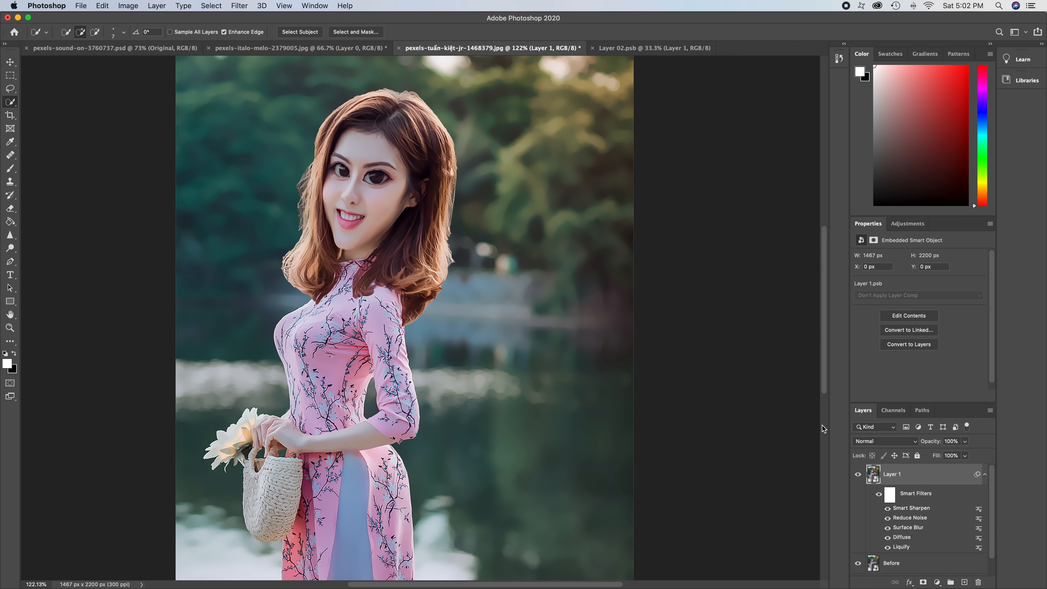
Apply the High Pass filter to Layer 1 with a radius of 3 pixels
left_click(249, 9)
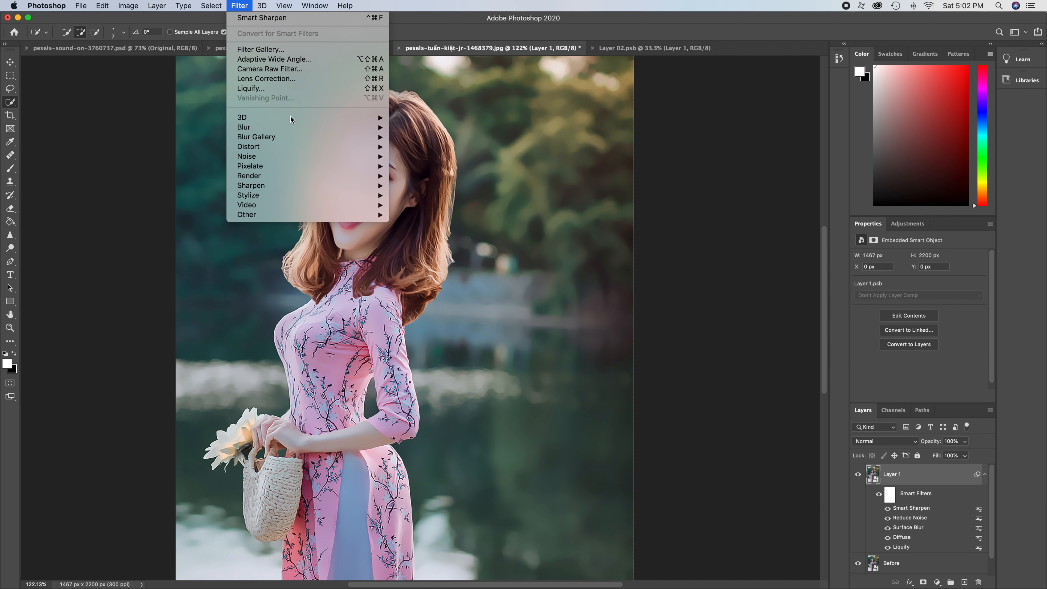
mouse_move(373, 218)
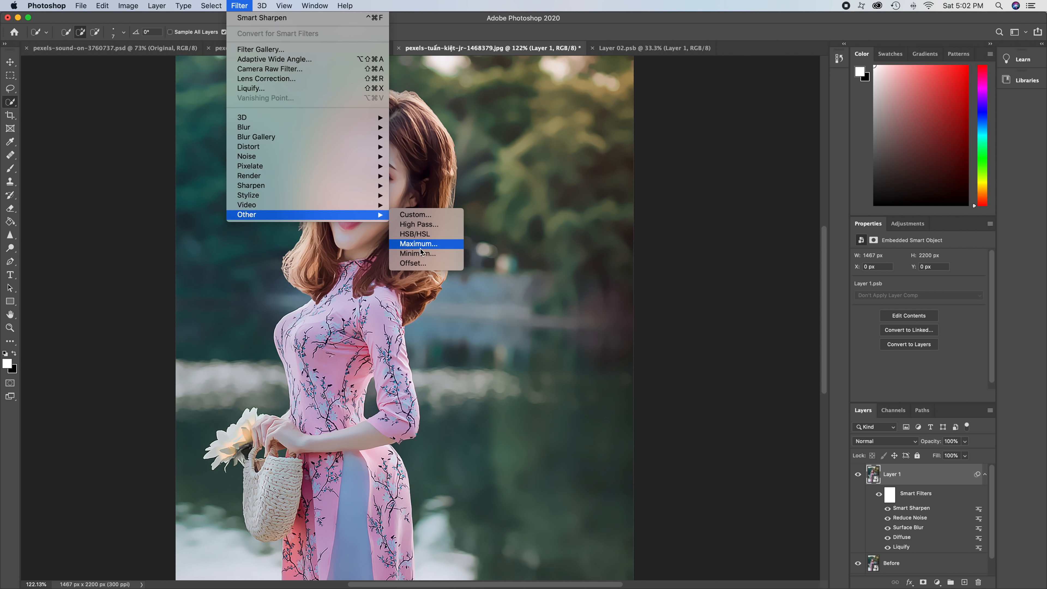
left_click(421, 228)
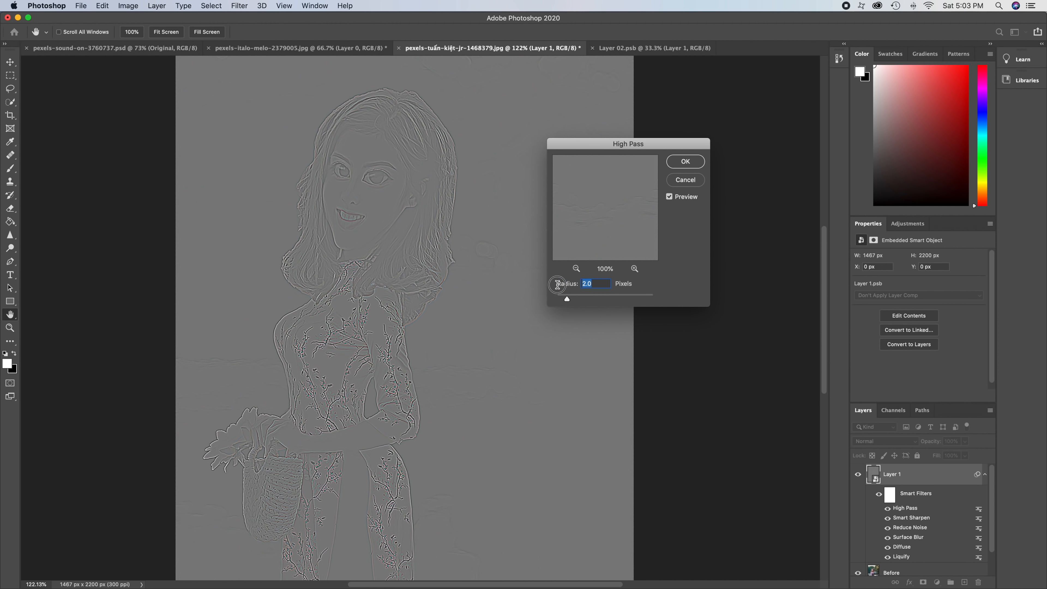
type("3")
left_click(694, 164)
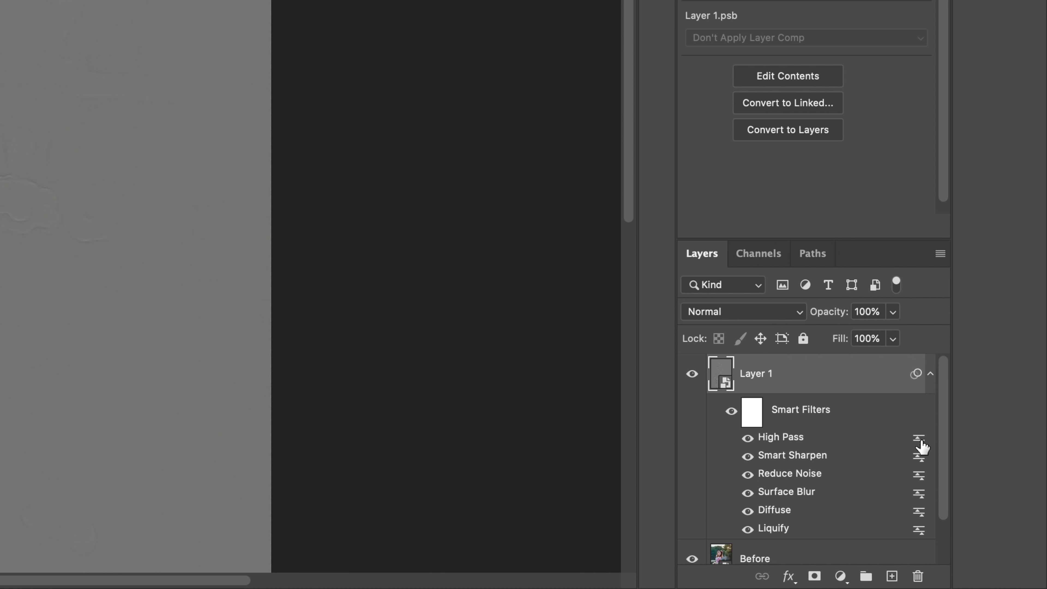
Set the High Pass smart filter's blending mode to Overlay at 100% opacity
left_click_drag(921, 445, 752, 452)
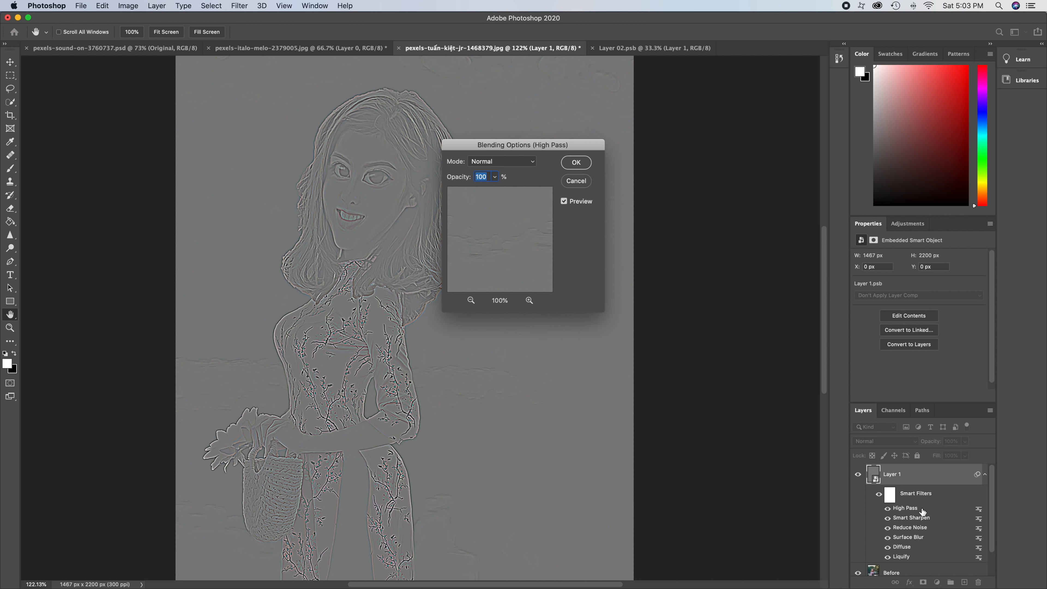
left_click(532, 162)
left_click(534, 164)
left_click(535, 166)
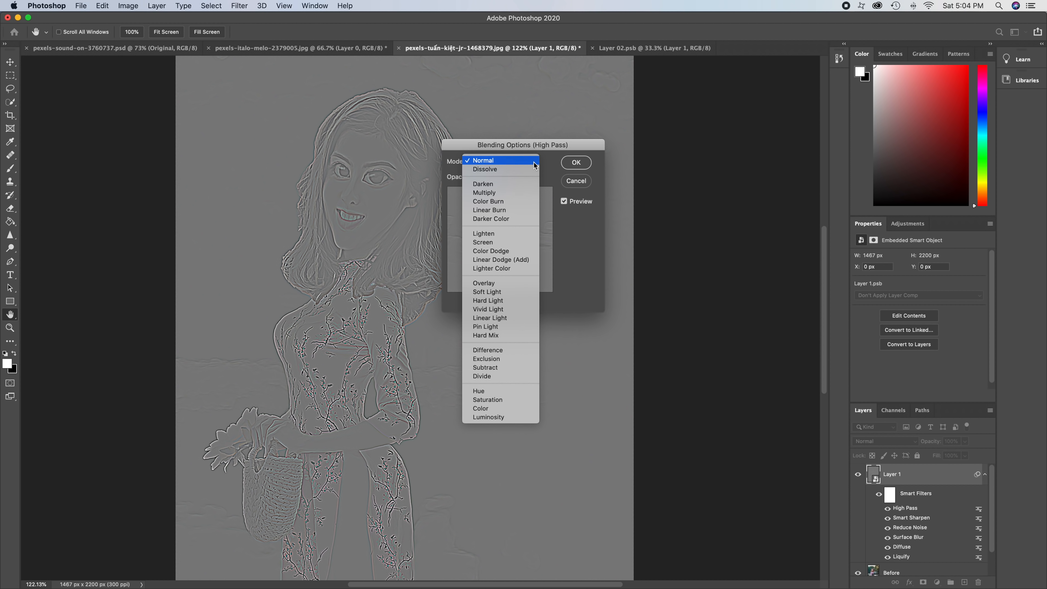
left_click(495, 283)
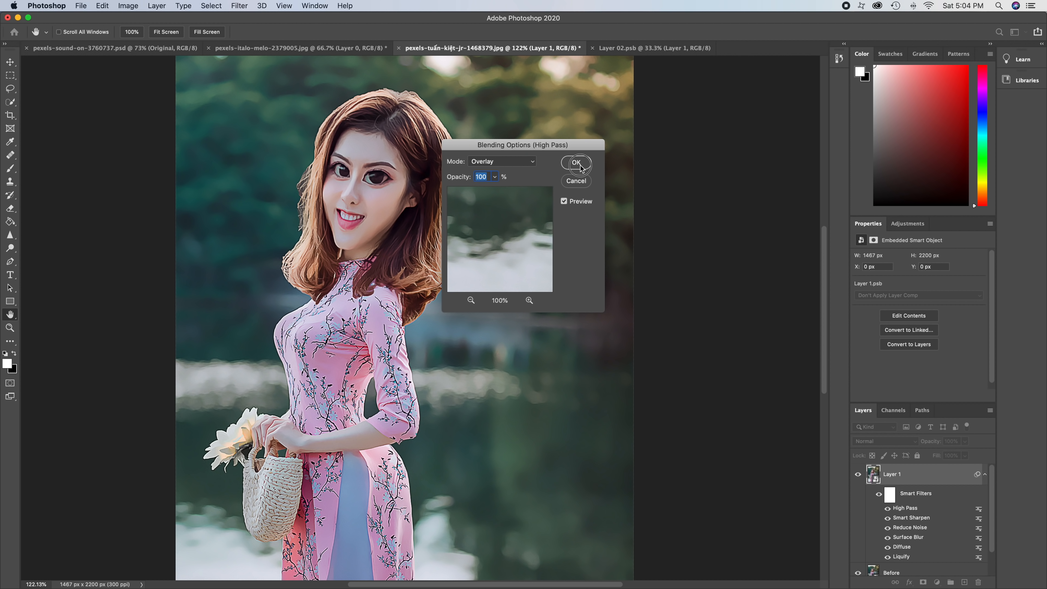
Accept the High Pass blending options and add a Levels adjustment layer above Layer 1 with the shadow input at 20
left_click(579, 165)
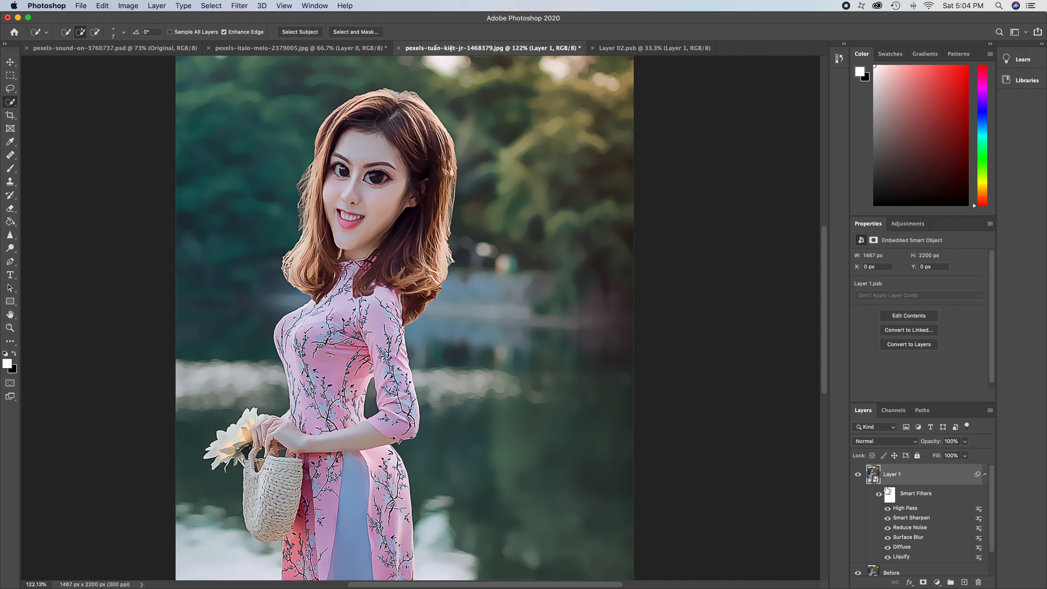
left_click(984, 474)
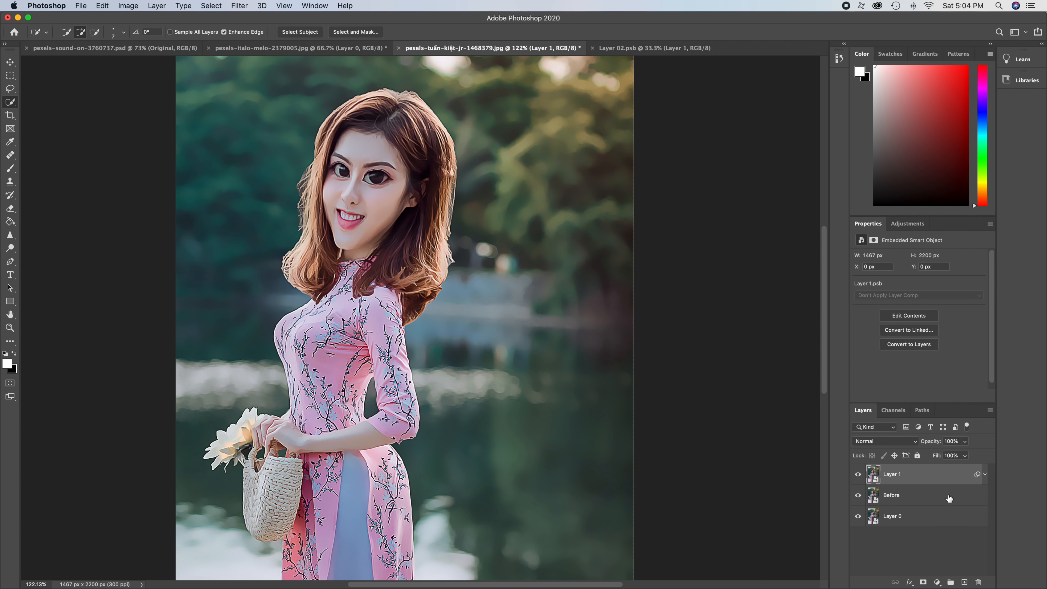
left_click(938, 582)
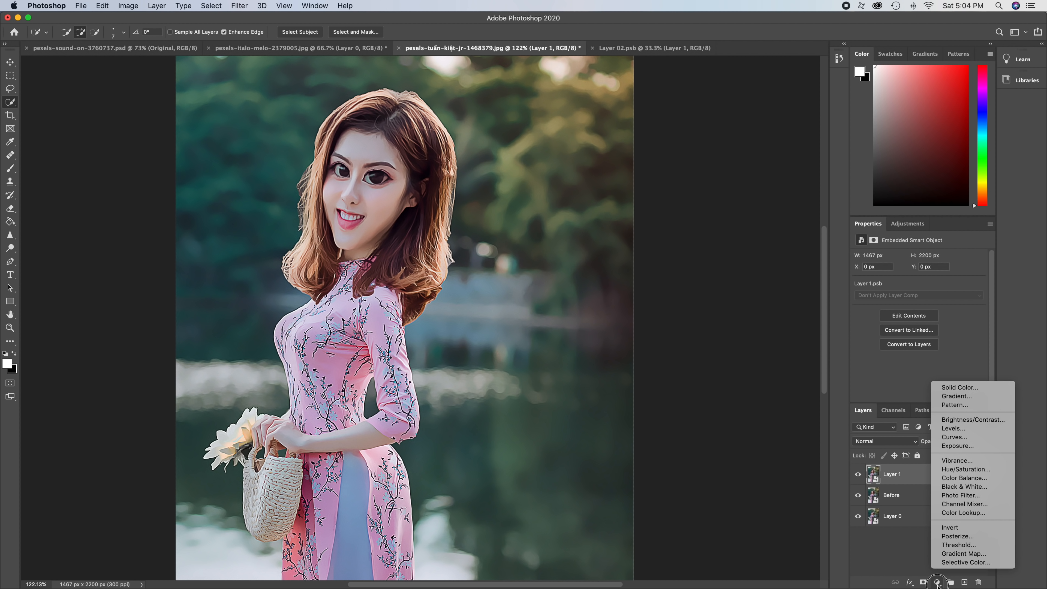
left_click(942, 432)
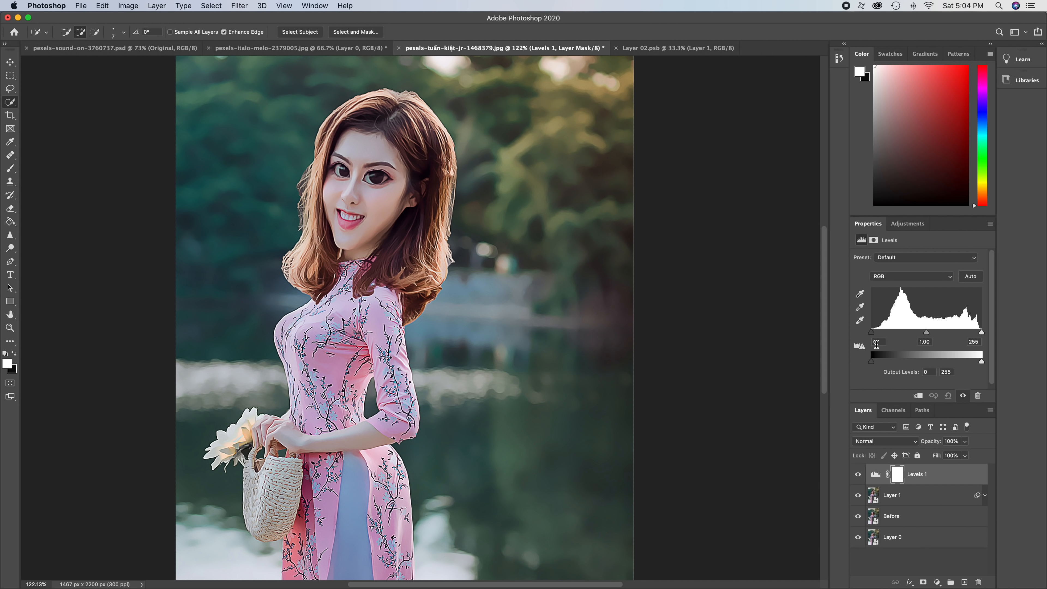
left_click_drag(871, 332, 879, 334)
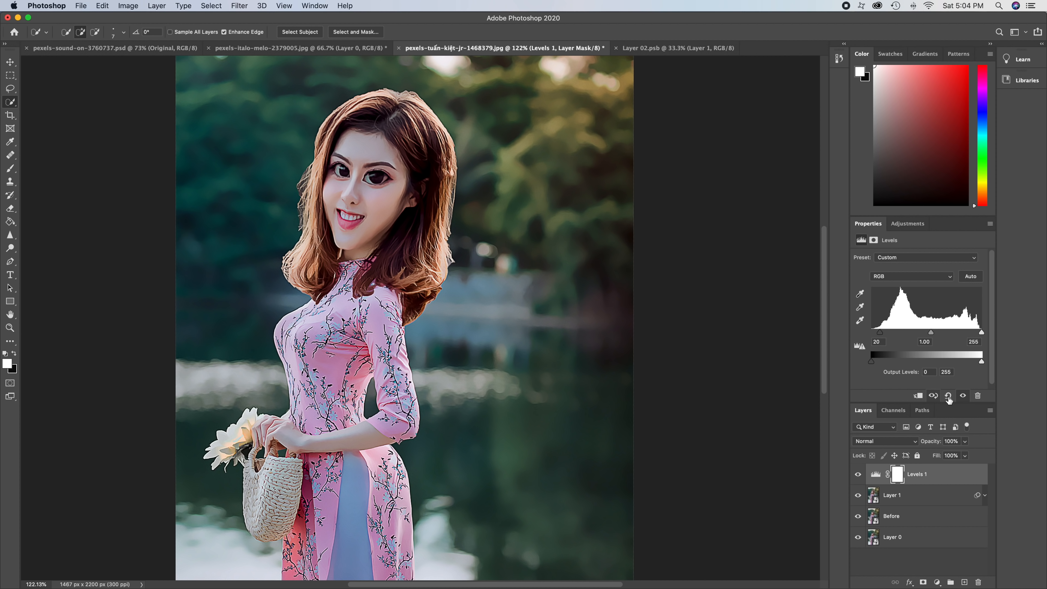
Add a Vibrance adjustment layer above the Levels layer with Vibrance at +70
left_click(937, 582)
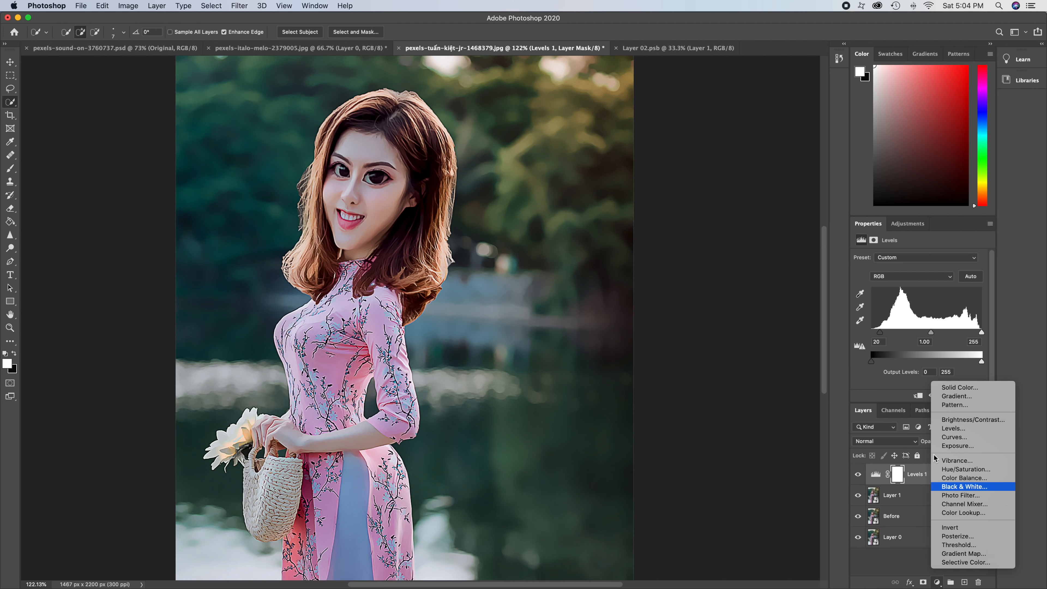
left_click(963, 461)
left_click_drag(919, 268, 962, 266)
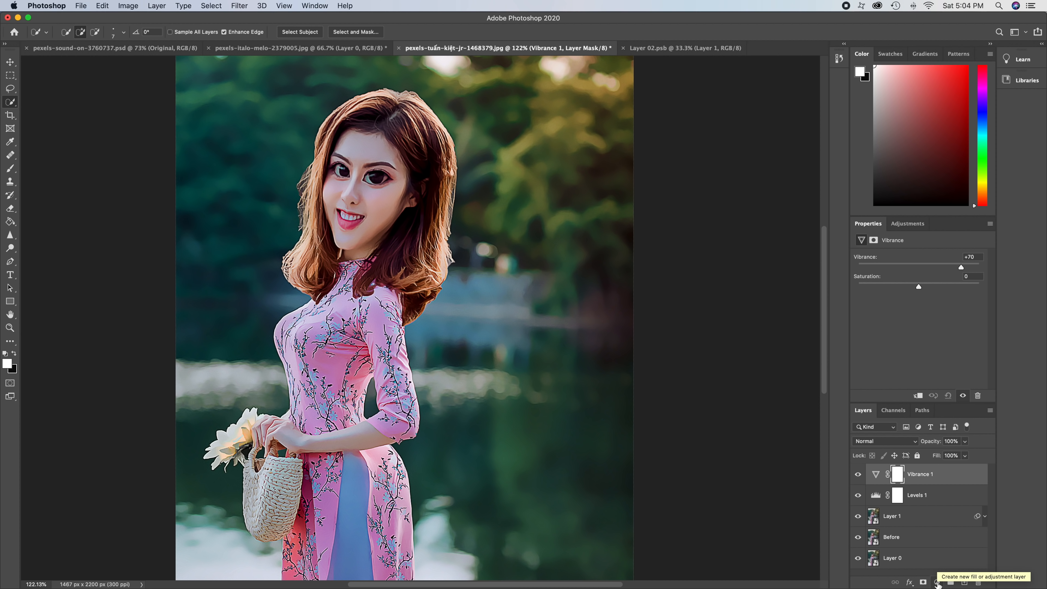
Group the Vibrance 1, Levels 1 and Layer 1 layers together
left_click(899, 539)
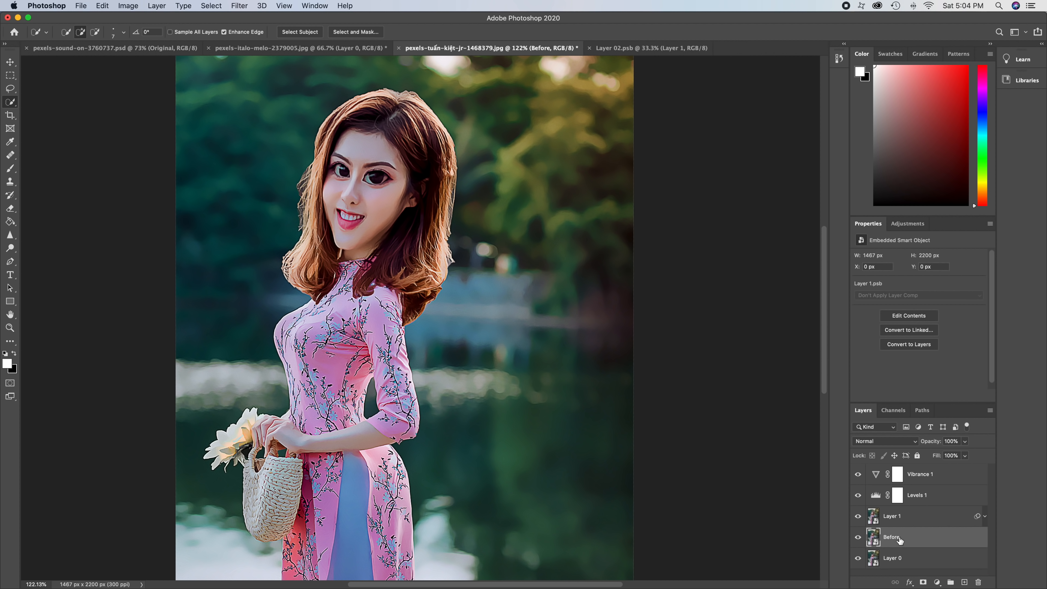
left_click(901, 518)
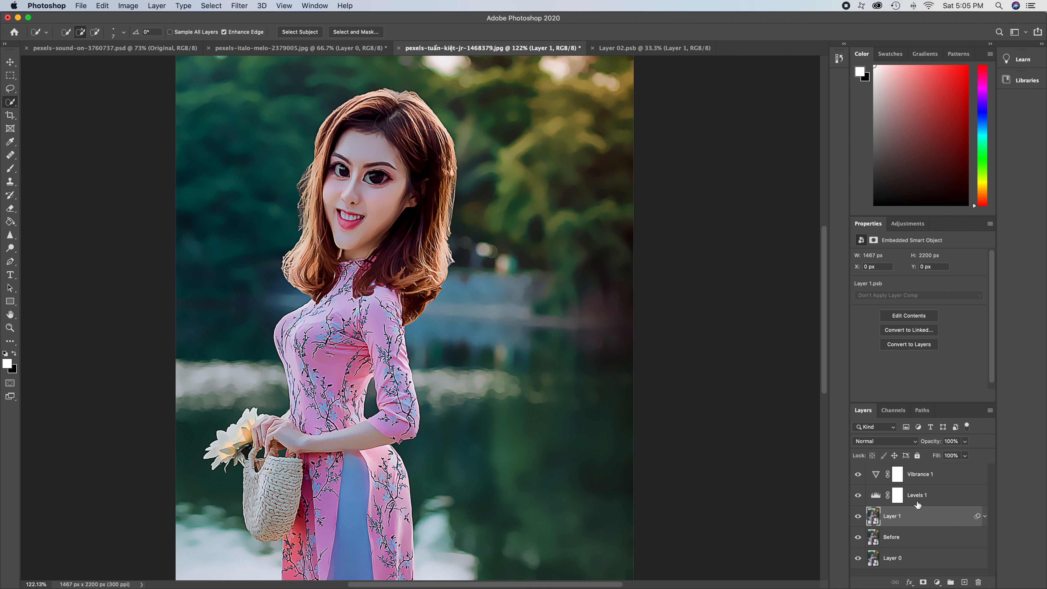
left_click(927, 475)
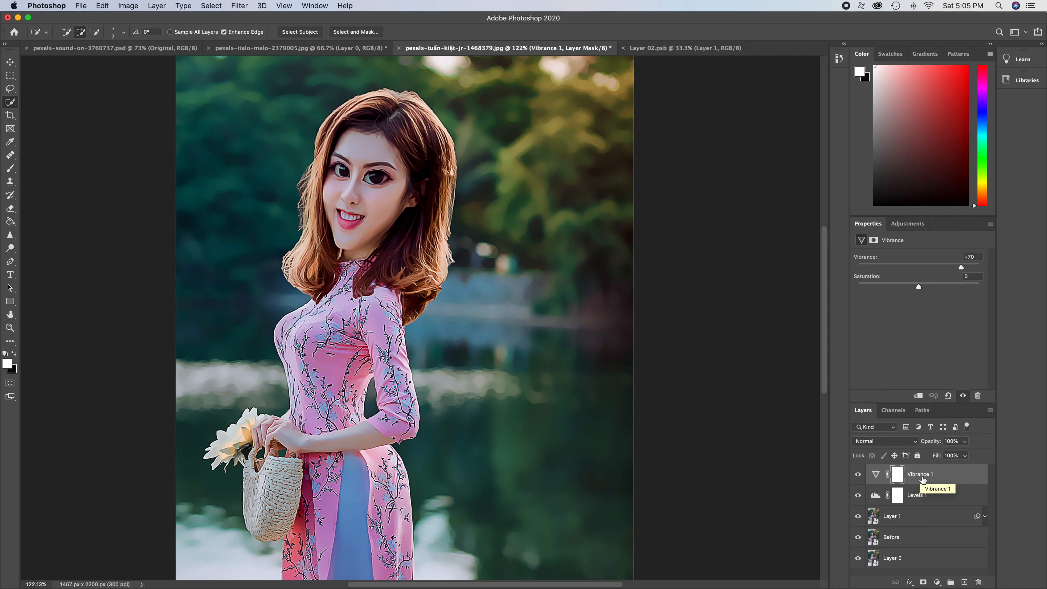
left_click(924, 521, "shift")
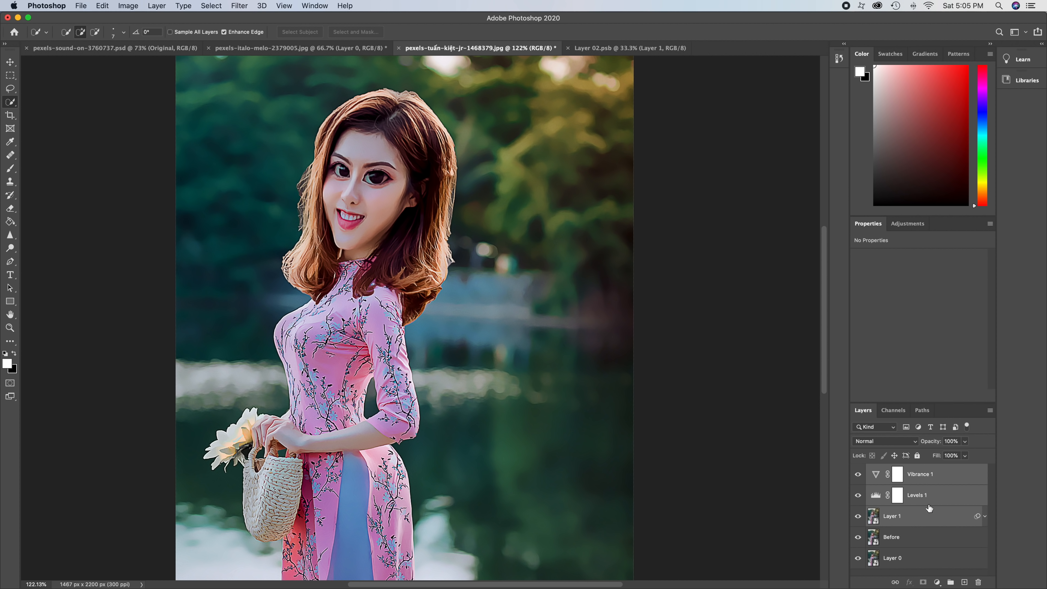
key("super+g")
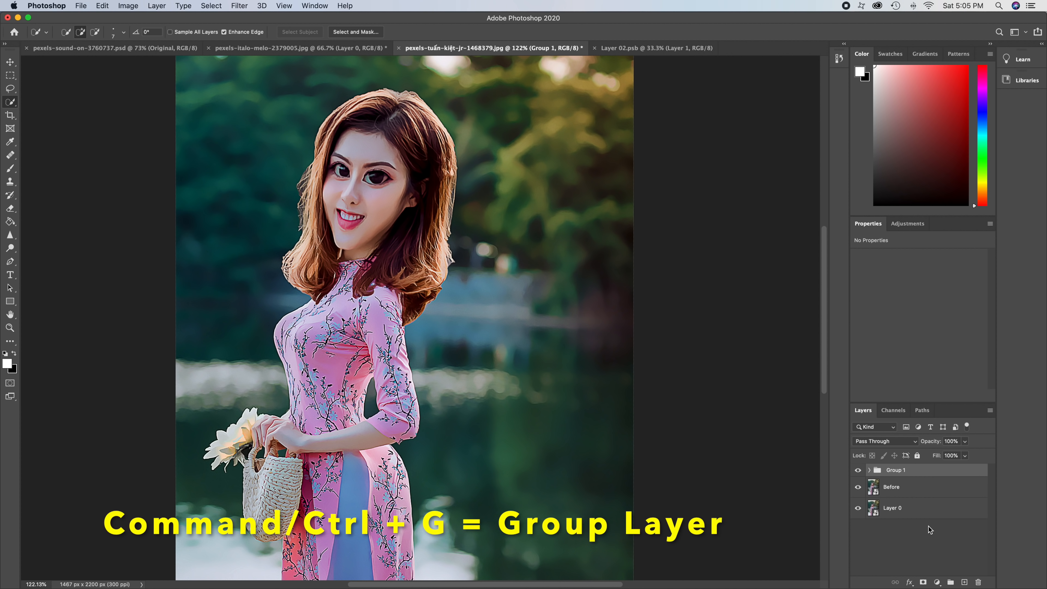
Compare the grouped caricature effect with the original photo by toggling the group's visibility
left_click(858, 471)
left_click(857, 471)
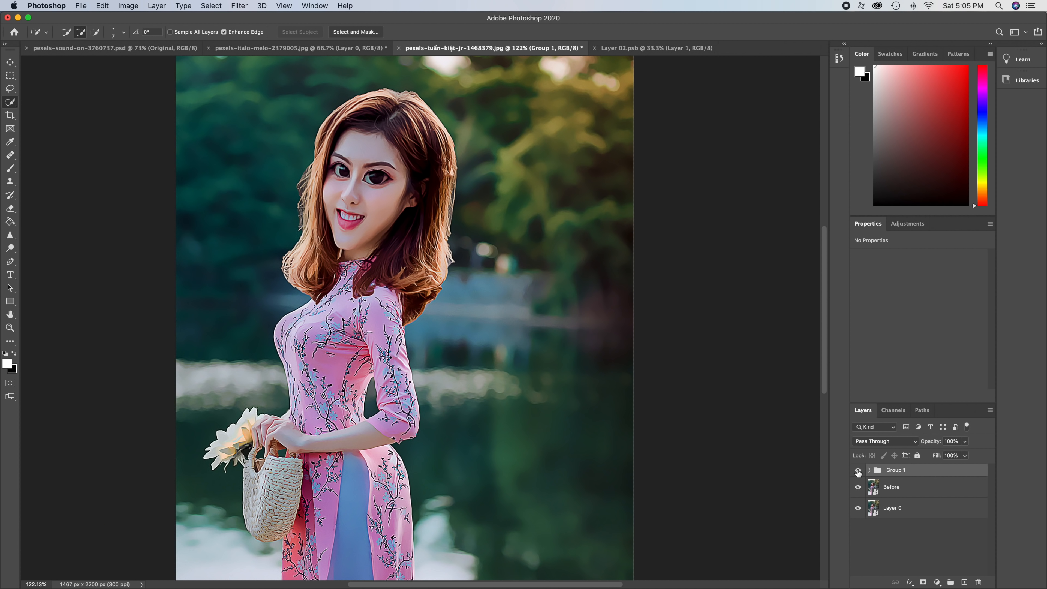
left_click(857, 471)
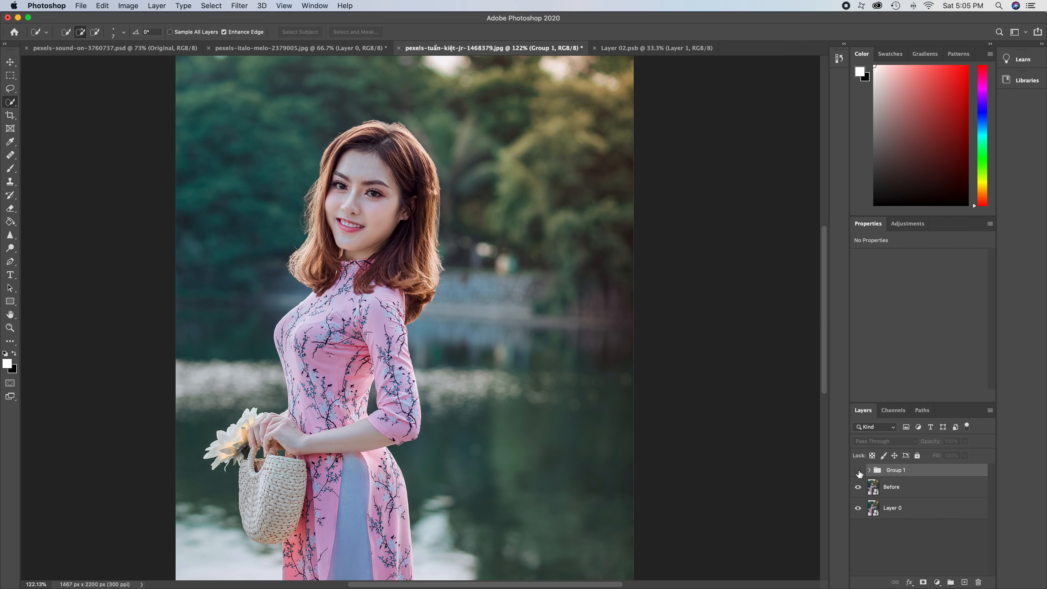
left_click(857, 470)
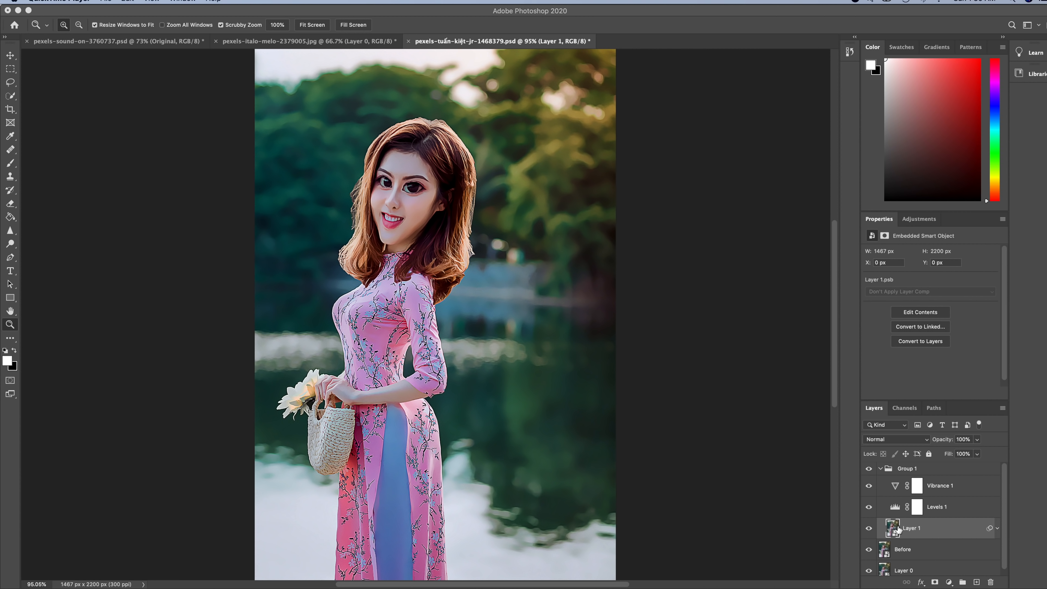
Open Layer 1's smart object contents and place the Pexels photo 3935815 of the woman in the navy dress in it
left_click(998, 531)
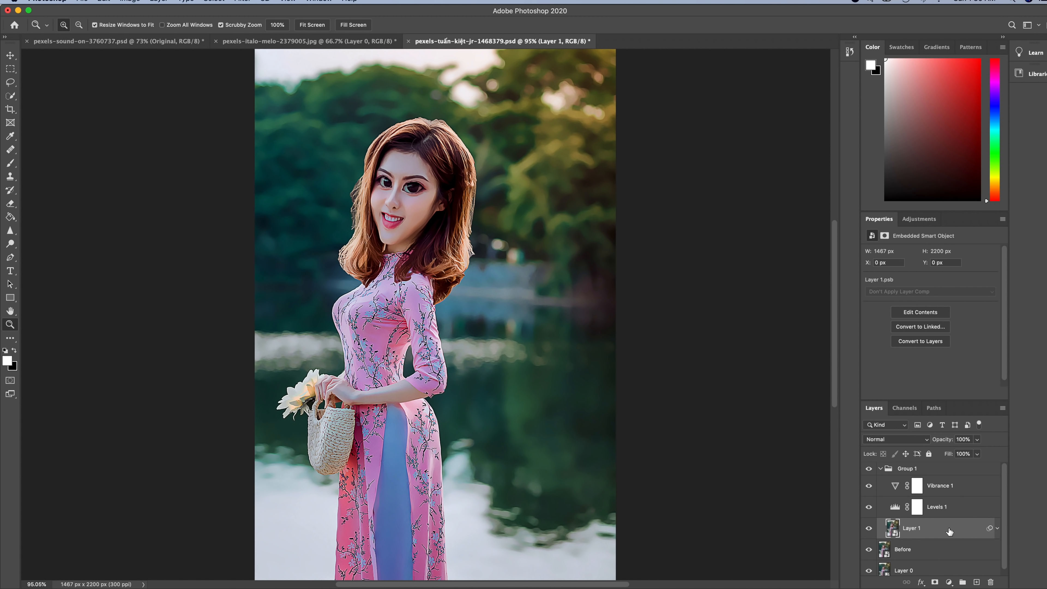
double_click(897, 531)
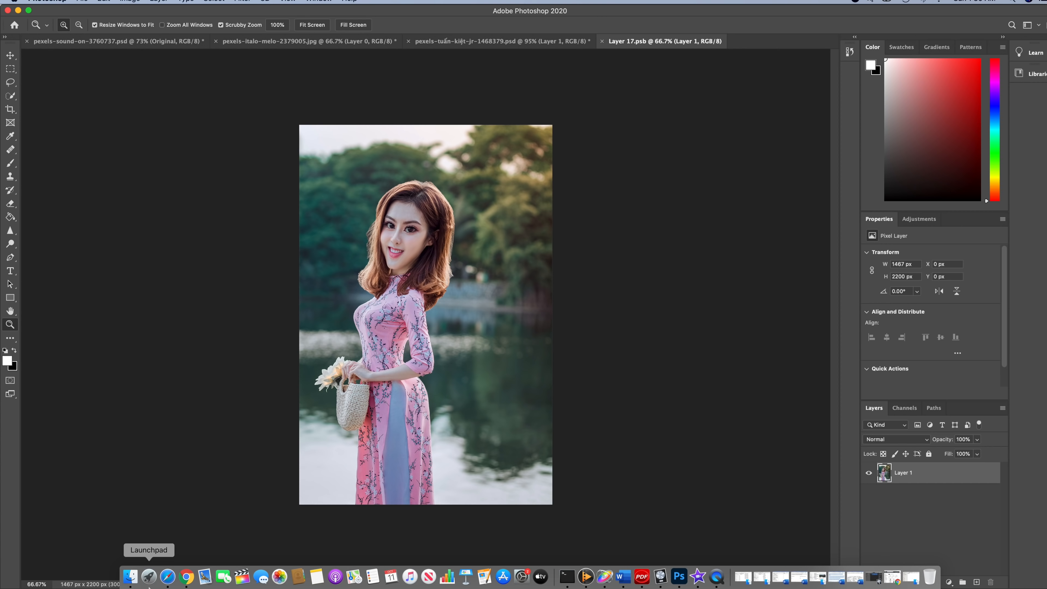
left_click(131, 584)
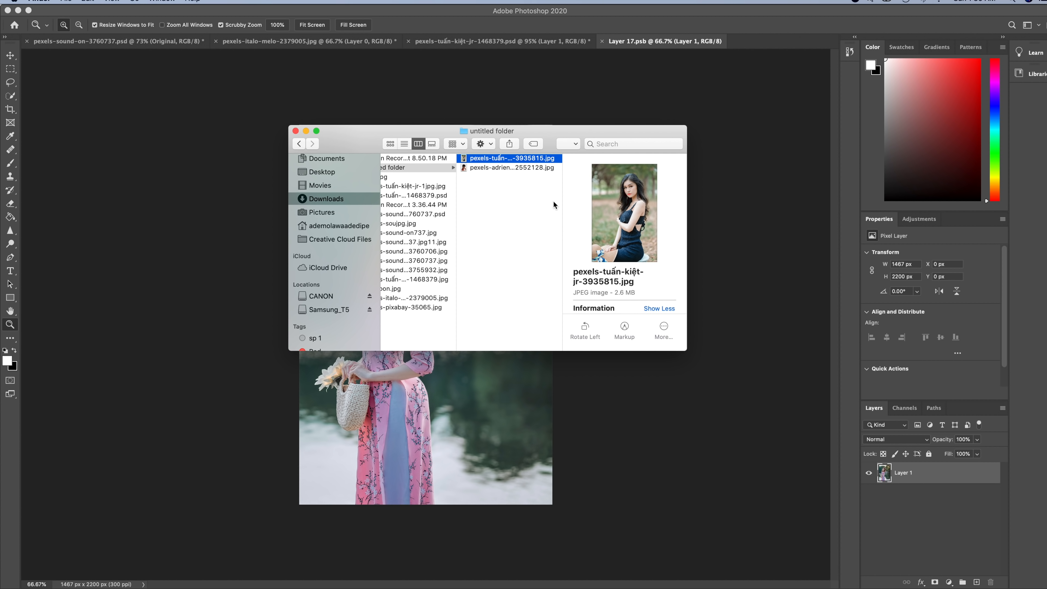
left_click_drag(493, 158, 406, 397)
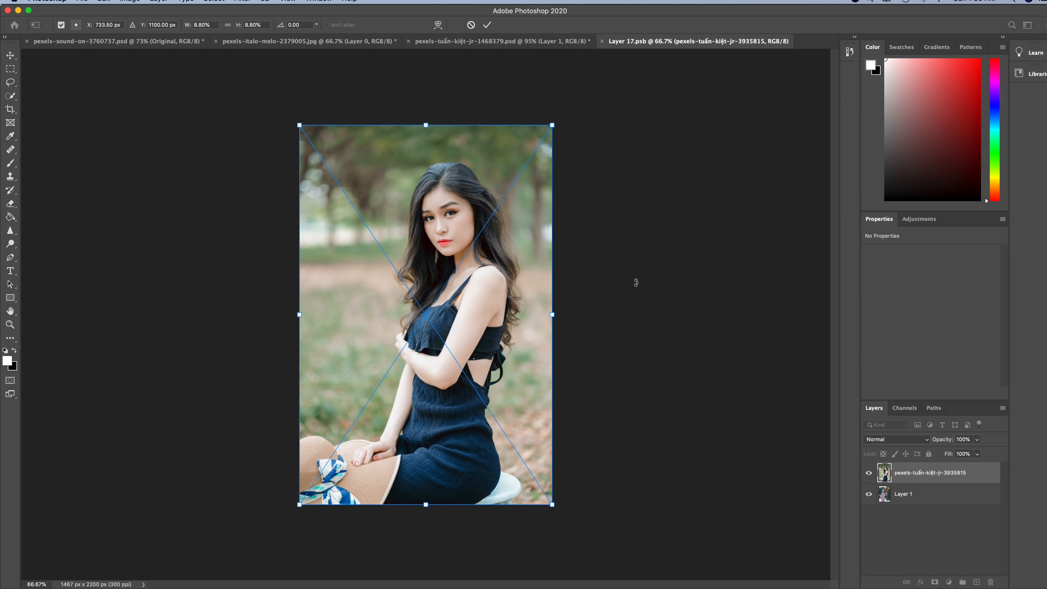
key("Return")
key("z")
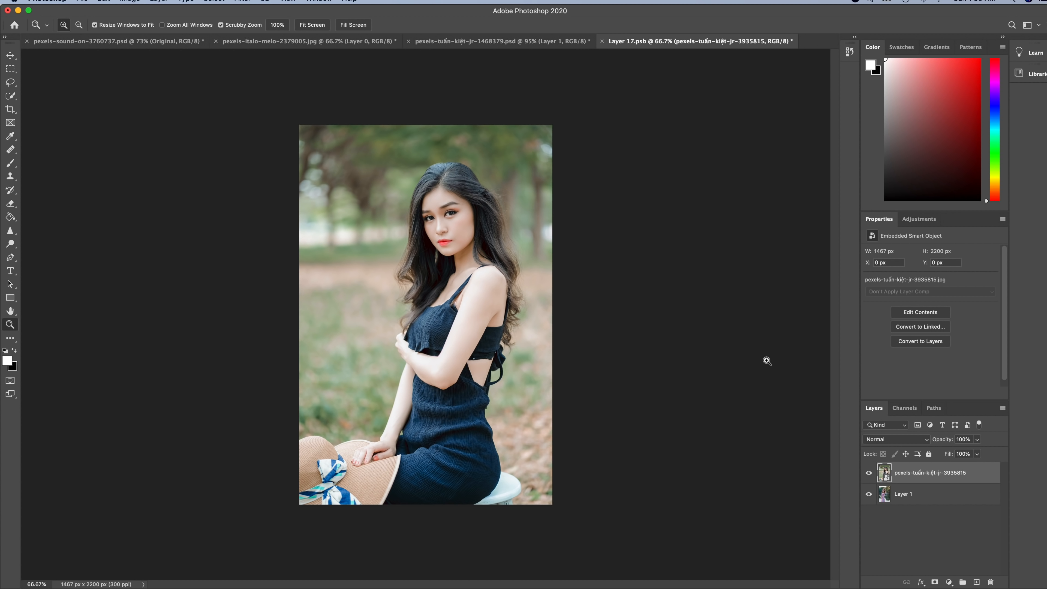
Hide the old pink-dress layer in the smart object, save it, and return to the main caricature document
left_click(869, 495)
key("ctrl+s")
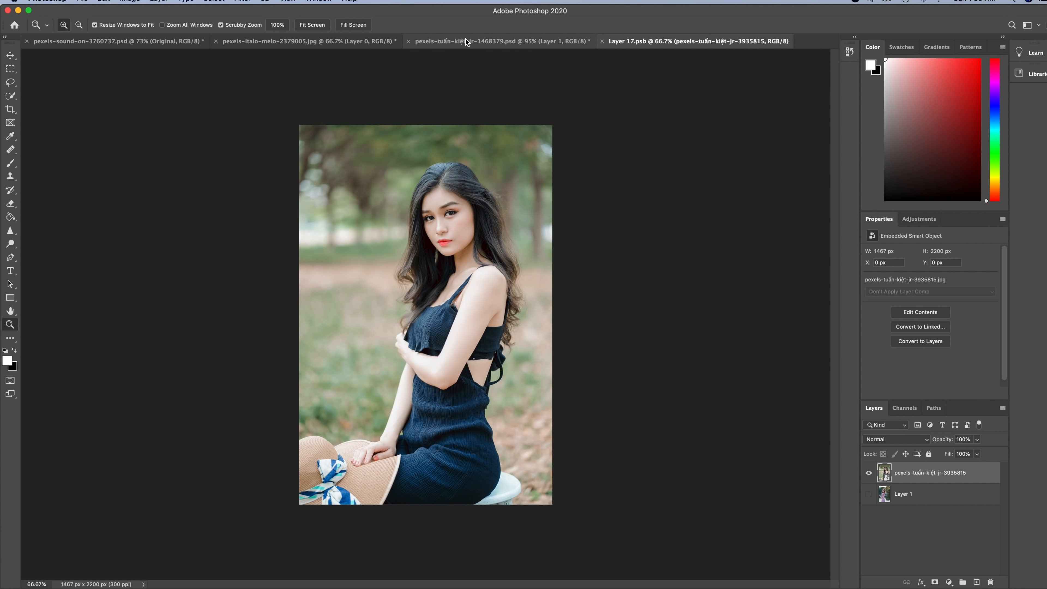
left_click(473, 42)
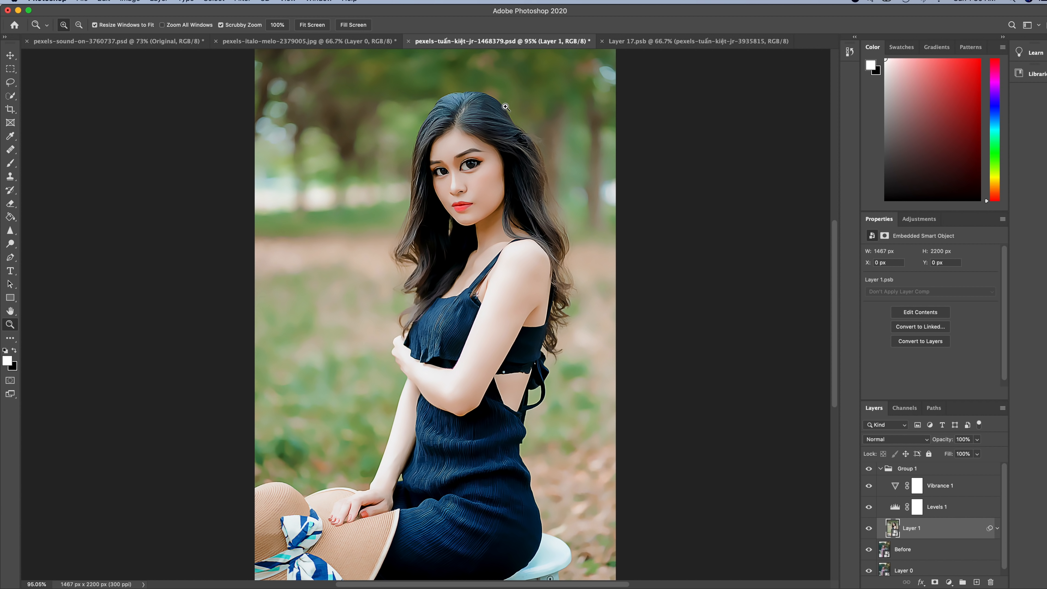
Start Liquify on Layer 1, link both eyes' settings, and set Eye Size, Eye Height, Eye Width and Eye Tilt to 100
left_click(241, 2)
left_click(266, 85)
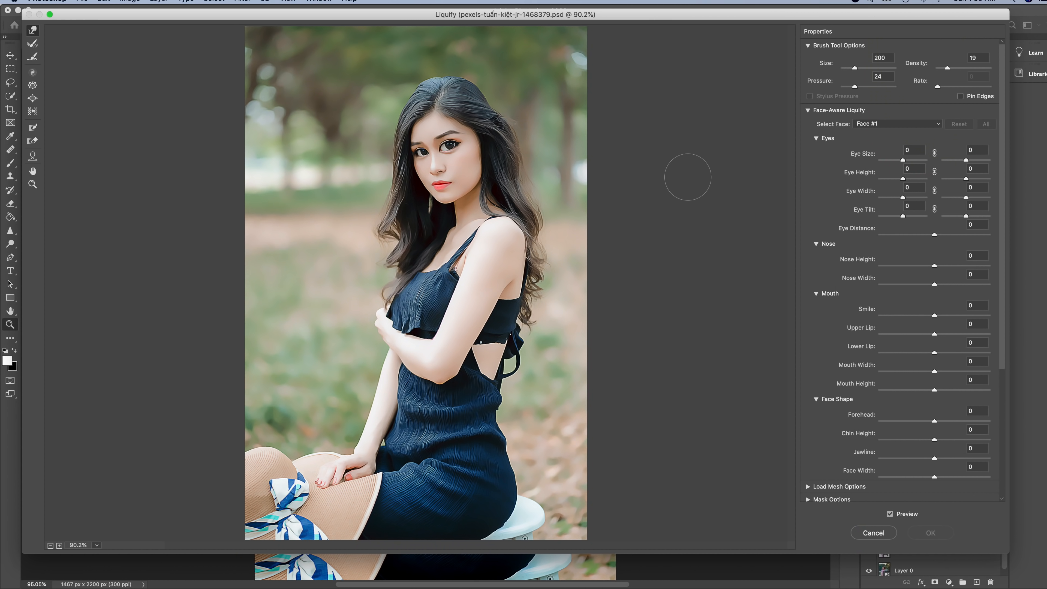
left_click(934, 153)
left_click(934, 171)
left_click(934, 191)
left_click(934, 209)
left_click_drag(903, 160, 938, 162)
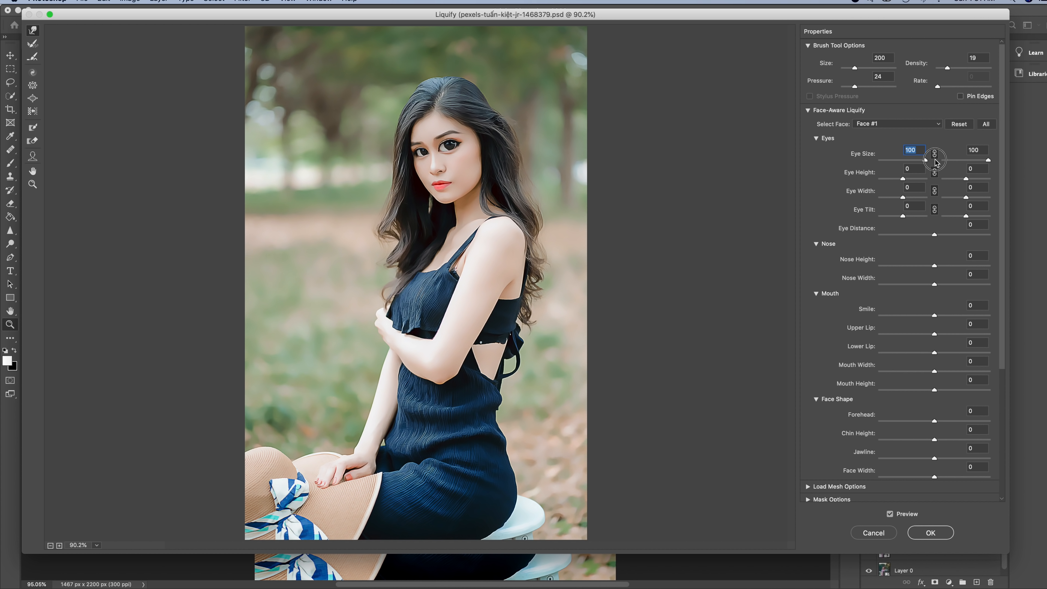
left_click_drag(902, 179, 936, 217)
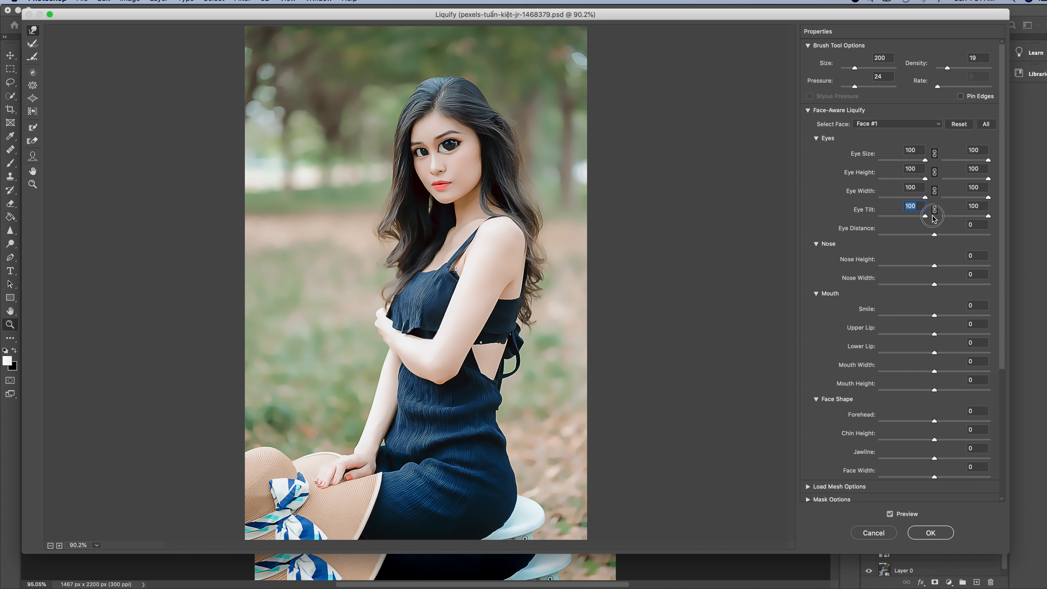
Set Eye Distance to 50, Nose Height to 100 and Nose Width to -100
left_click(934, 236)
left_click_drag(936, 238, 969, 241)
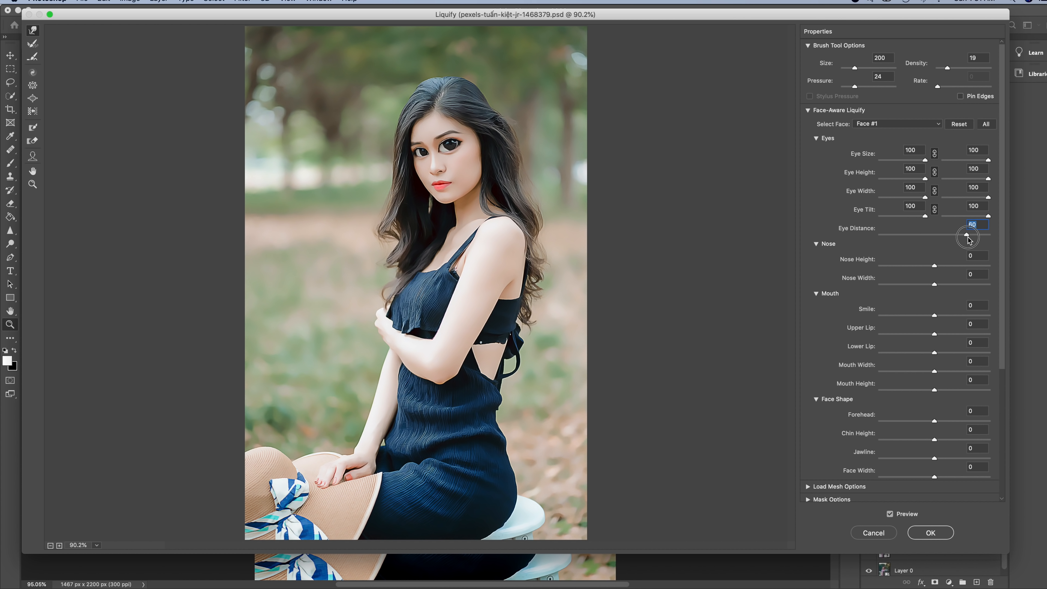
left_click_drag(968, 241, 963, 240)
left_click_drag(935, 268, 1000, 265)
left_click_drag(937, 285, 878, 285)
Set Smile to 75, Upper Lip to 100, Lower Lip and Mouth Width to -100, and Mouth Height to 100
left_click_drag(935, 315, 1000, 334)
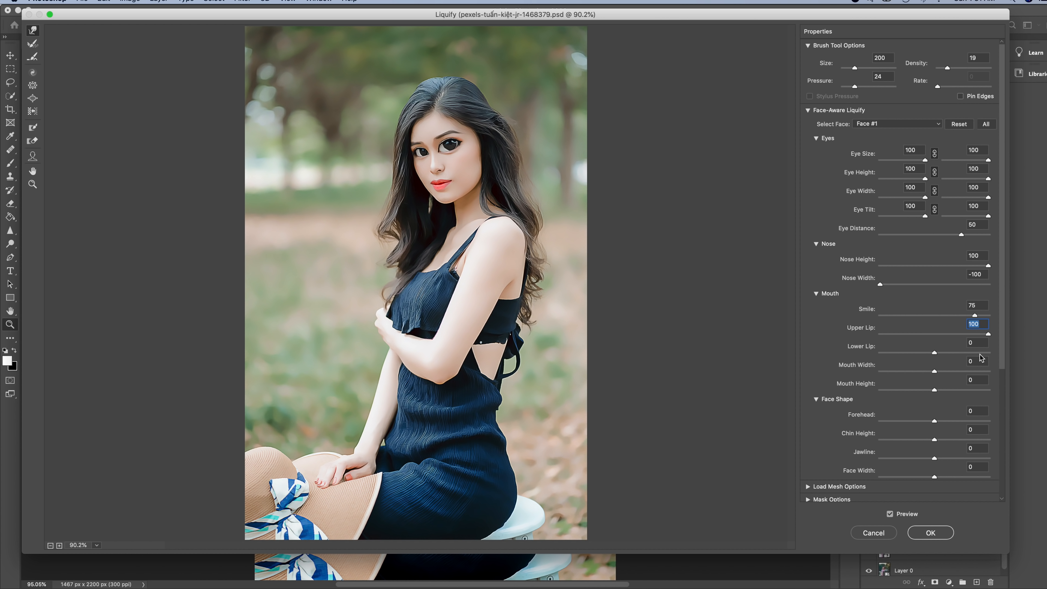
left_click_drag(934, 353, 856, 357)
left_click_drag(933, 371, 862, 374)
left_click_drag(934, 390, 992, 389)
Set the face shape to Forehead -100, Chin Height -100, Jawline 100 and Face Width 100
scroll(886, 388, "down", 5)
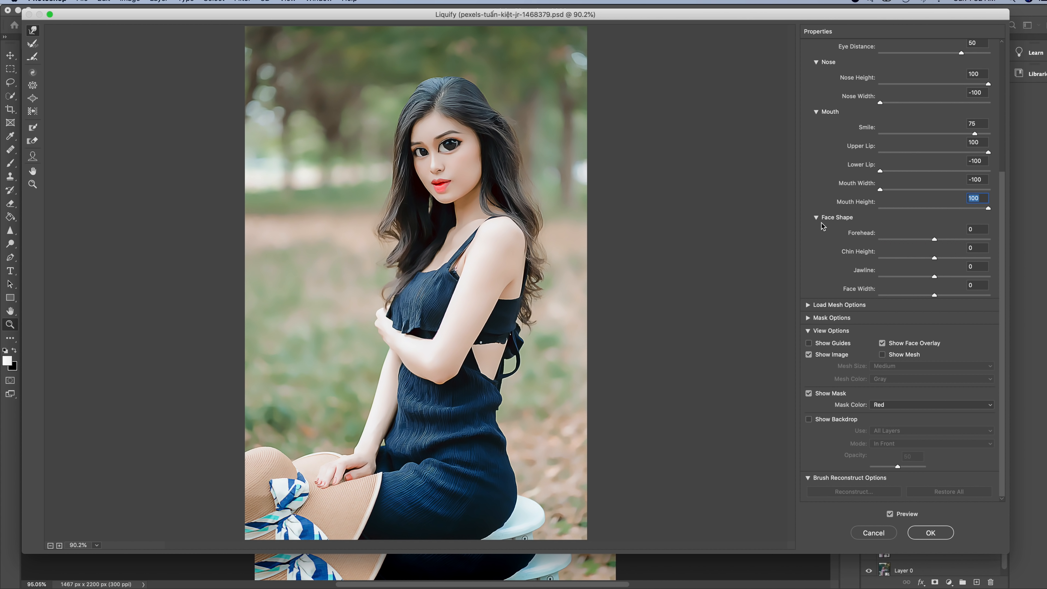
left_click_drag(935, 242, 874, 247)
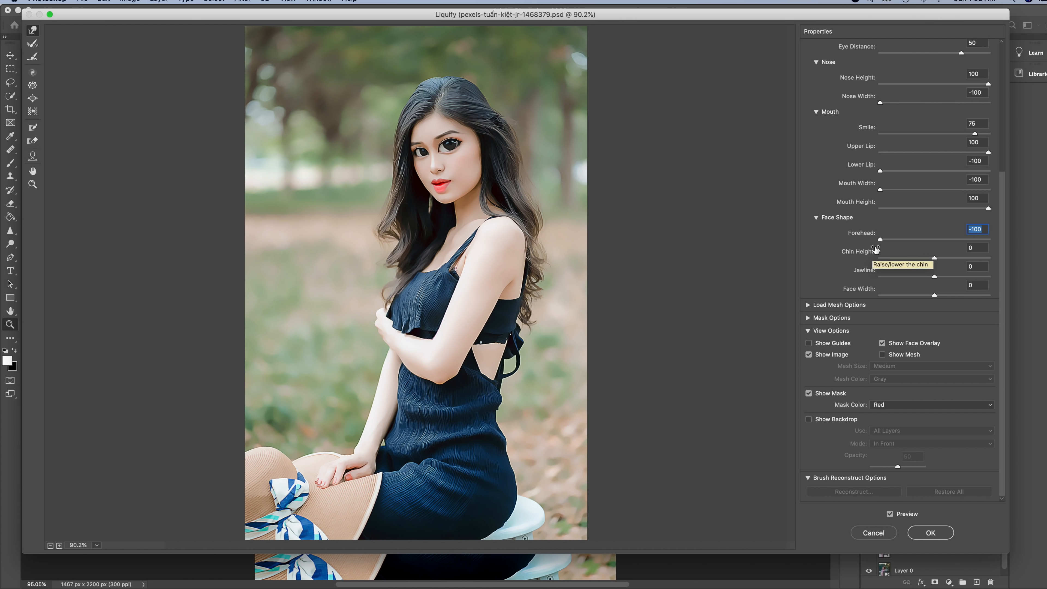
left_click_drag(933, 257, 872, 266)
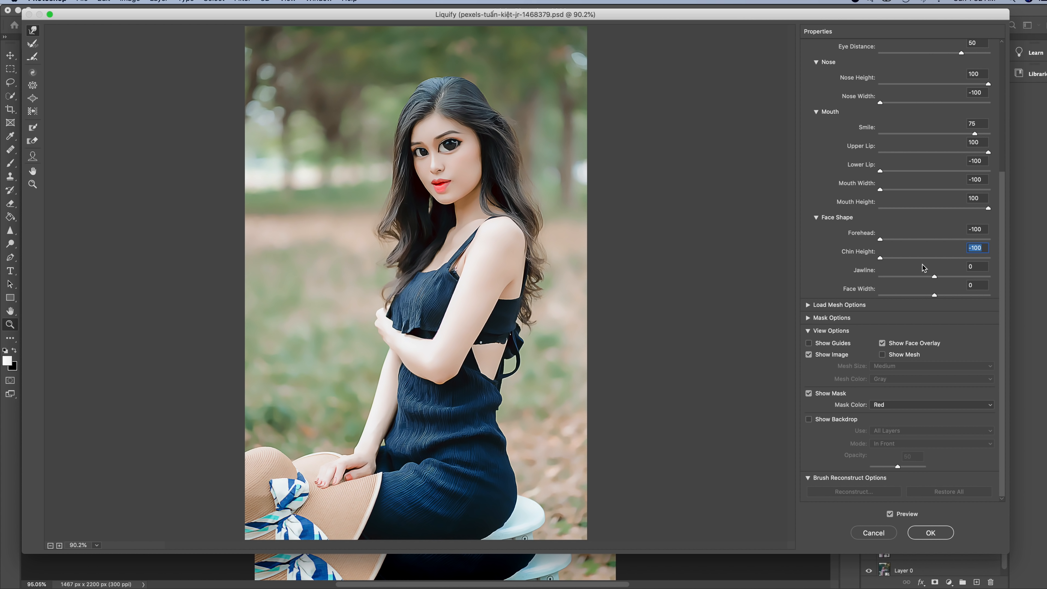
left_click_drag(934, 277, 1028, 279)
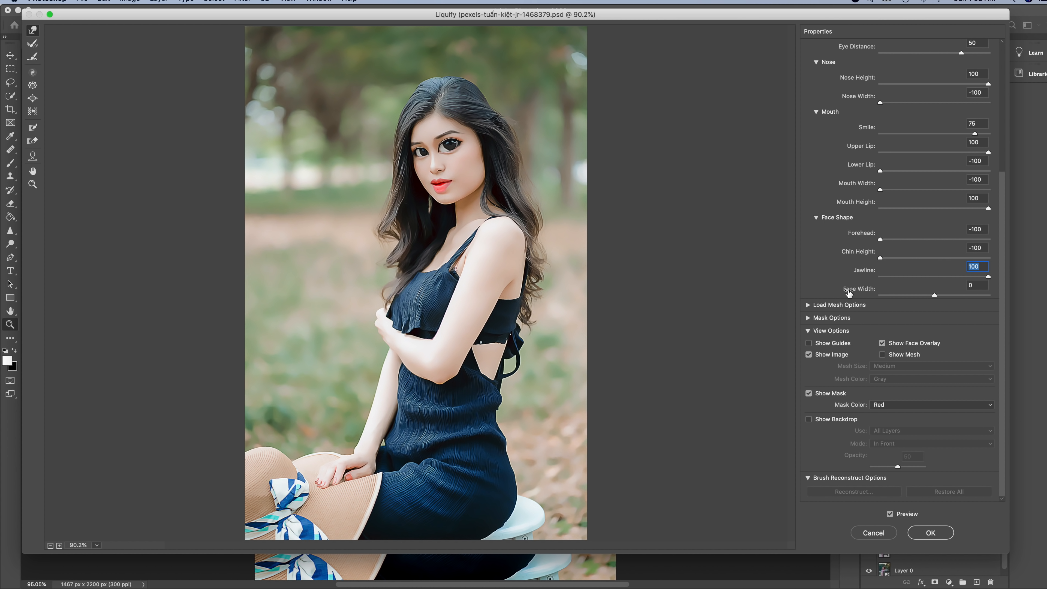
left_click_drag(933, 296, 1022, 294)
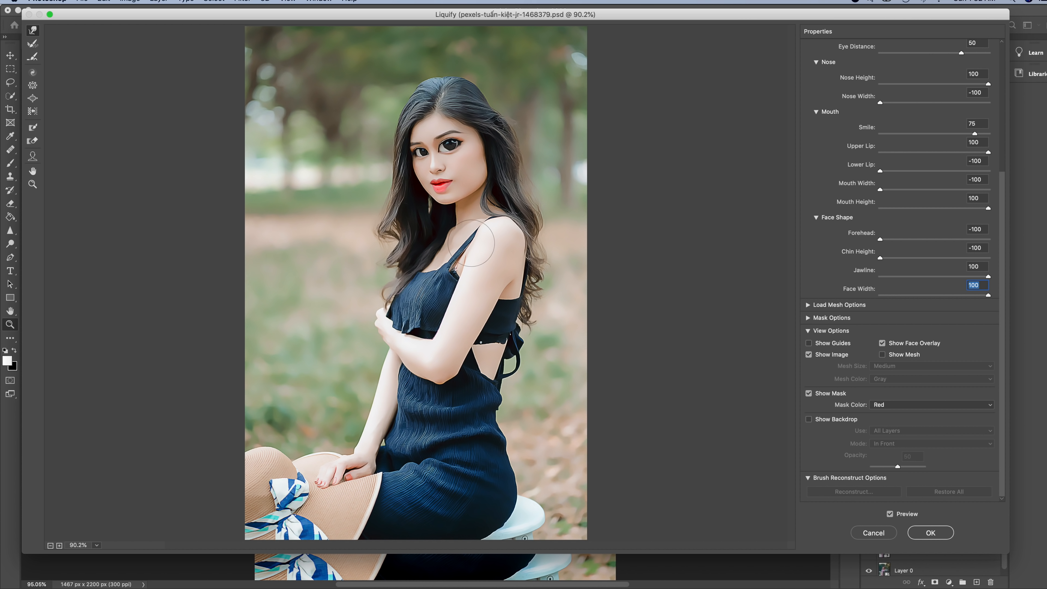
Adjust the Forward Warp brush size and push the long hair behind her shoulder, her back and the waist ribbon inward
key("bracketright")
key("bracketright")
key("bracketright")
key("bracketleft")
key("bracketleft")
key("bracketleft")
key("bracketright")
left_click_drag(525, 301, 534, 263)
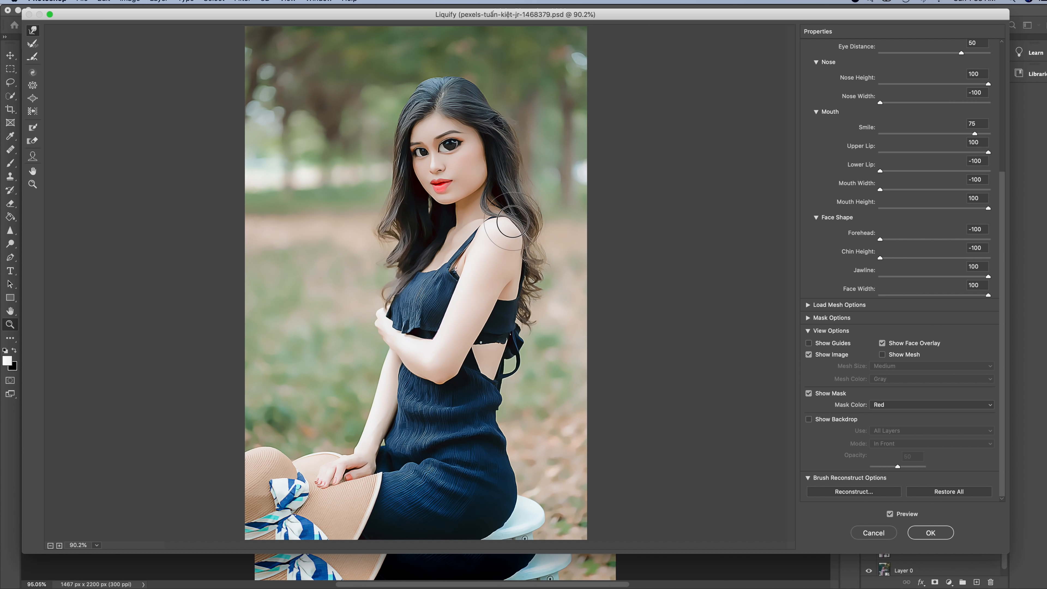
mouse_move(511, 213)
left_mouse_down()
mouse_move(533, 253)
mouse_move(510, 270)
mouse_move(535, 281)
mouse_move(521, 284)
mouse_move(535, 291)
mouse_move(519, 293)
mouse_move(529, 308)
mouse_move(510, 306)
mouse_move(523, 335)
mouse_move(509, 335)
mouse_move(524, 341)
mouse_move(506, 341)
mouse_move(533, 345)
mouse_move(498, 346)
mouse_move(520, 343)
mouse_move(515, 335)
mouse_move(508, 348)
mouse_move(522, 361)
mouse_move(499, 367)
left_mouse_up()
left_click_drag(495, 373, 510, 391)
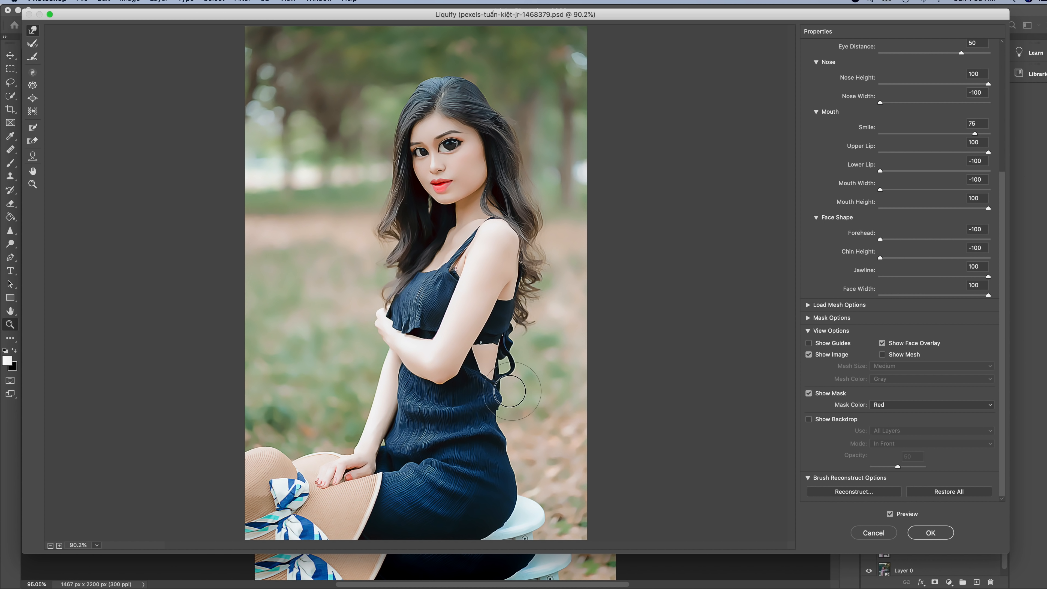
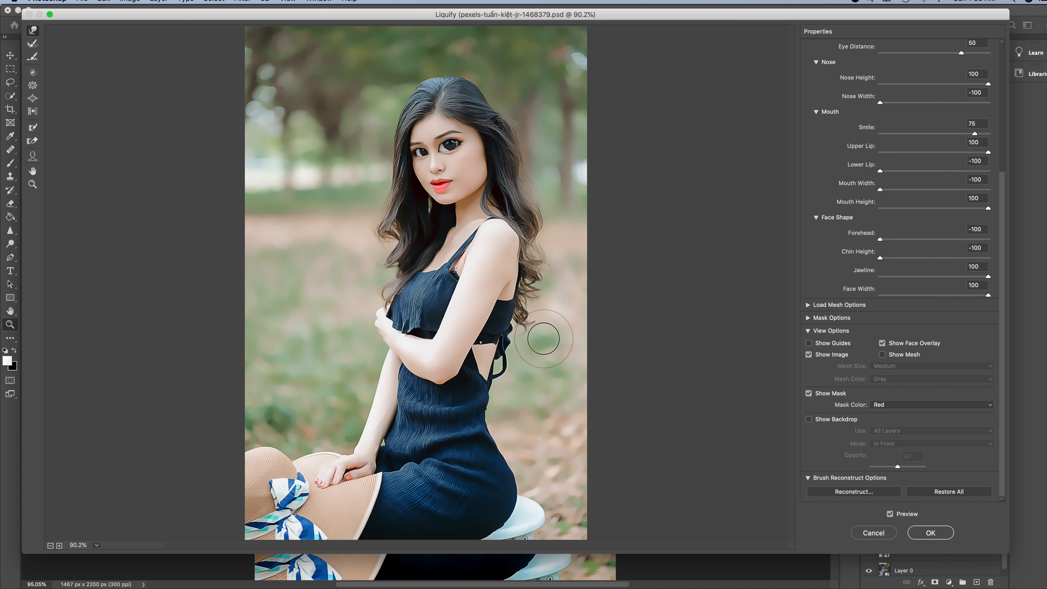
Push the hair ends, the back of the dress and the ribbon bow further toward her body
mouse_move(536, 312)
left_mouse_down()
mouse_move(513, 332)
mouse_move(539, 306)
mouse_move(517, 305)
mouse_move(521, 292)
mouse_move(552, 279)
mouse_move(520, 280)
mouse_move(550, 259)
mouse_move(533, 261)
mouse_move(540, 246)
mouse_move(557, 251)
mouse_move(540, 237)
mouse_move(555, 238)
mouse_move(517, 244)
left_mouse_up()
mouse_move(523, 259)
left_mouse_down()
mouse_move(528, 308)
mouse_move(515, 307)
mouse_move(518, 326)
mouse_move(505, 322)
mouse_move(515, 337)
mouse_move(507, 341)
mouse_move(518, 334)
mouse_move(497, 355)
left_mouse_up()
left_click_drag(508, 362, 495, 363)
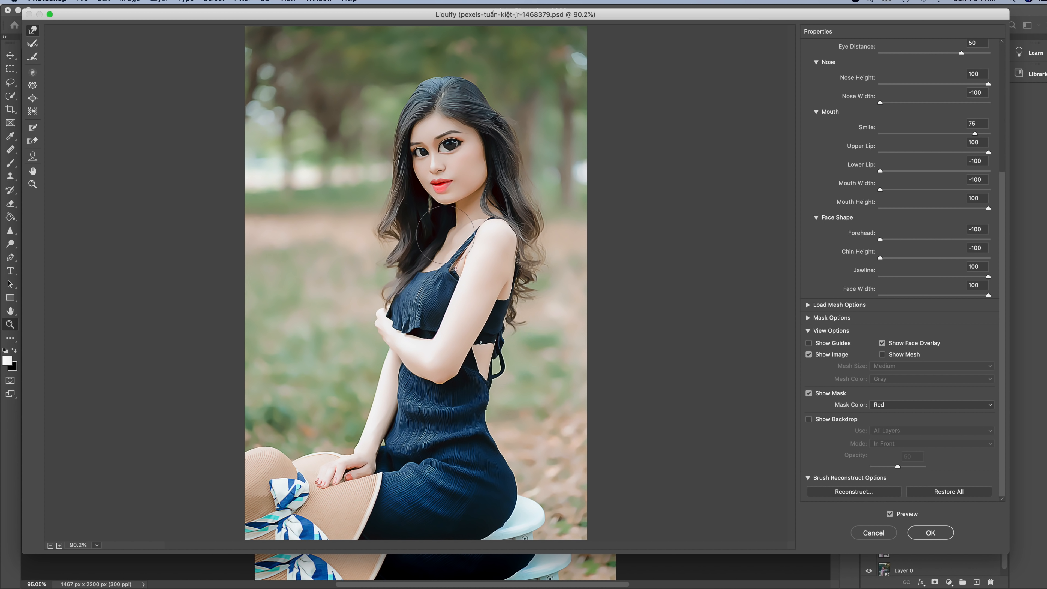
Reduce the brush size and reshape the jaw edge, then slim the neck above her shoulder
key("bracketleft")
key("bracketleft")
key("bracketleft")
key("bracketleft")
left_click_drag(491, 189, 490, 195)
left_click_drag(490, 195, 487, 186)
left_click_drag(462, 209, 454, 232)
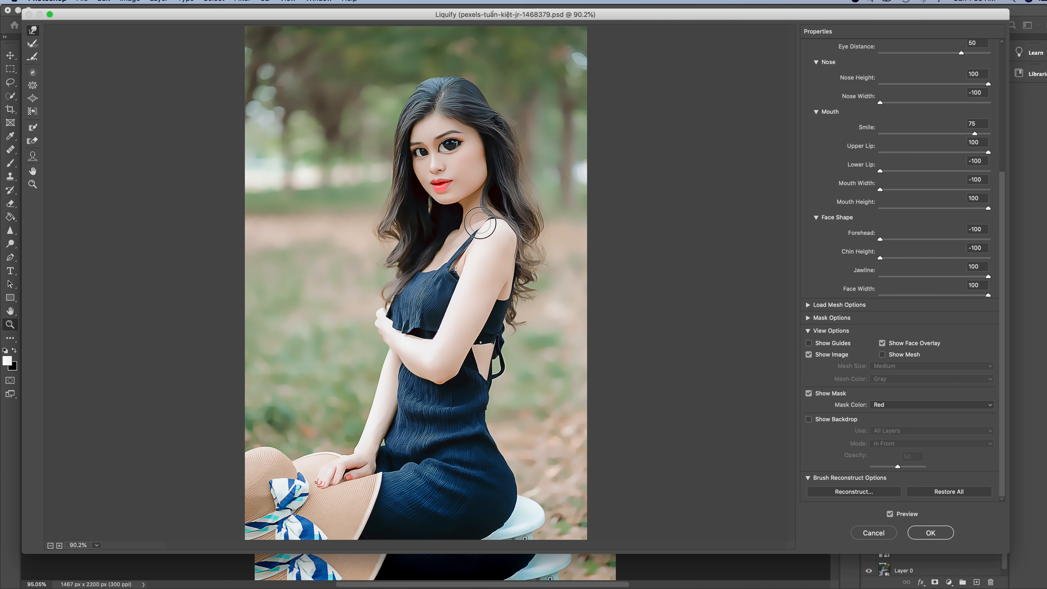
Enlarge the brush slightly and push the front of the dress's waist inward beside the lower arm
key("bracketright")
key("bracketright")
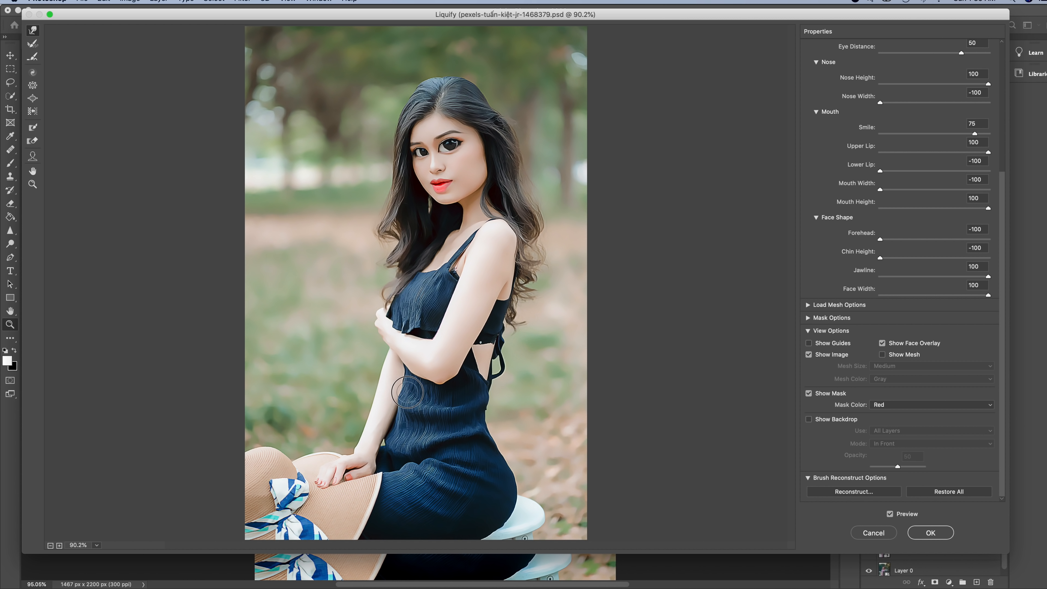
left_click_drag(397, 395, 406, 396)
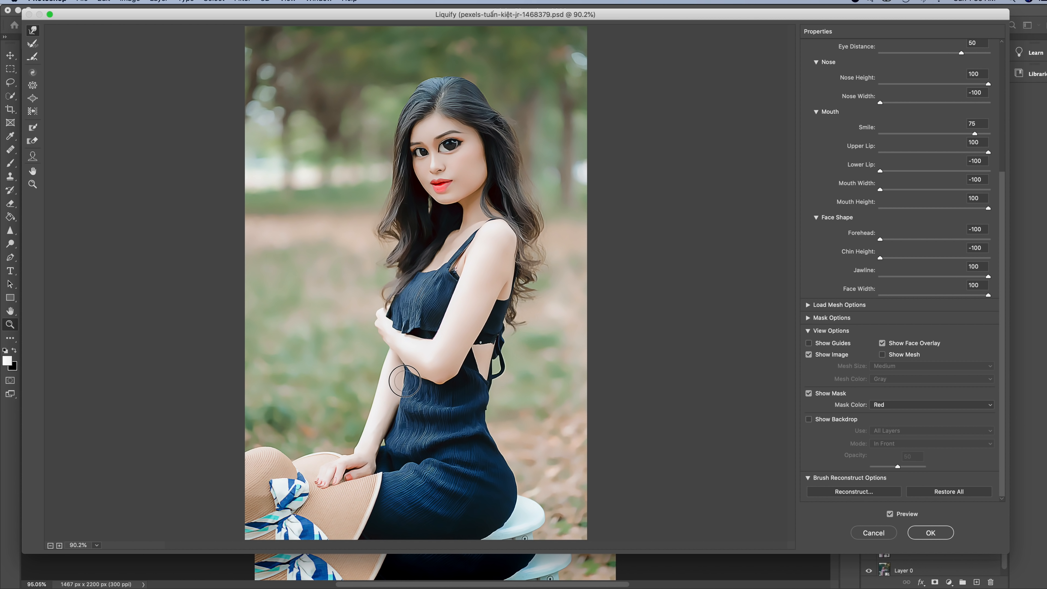
left_click_drag(384, 446, 414, 437)
Slim the folded arm from shoulder to elbow and tuck in the tip of the elbow
mouse_move(459, 271)
left_mouse_down()
mouse_move(442, 331)
mouse_move(437, 308)
mouse_move(443, 299)
mouse_move(440, 317)
mouse_move(448, 294)
mouse_move(432, 343)
left_mouse_up()
mouse_move(497, 289)
left_mouse_down()
mouse_move(489, 314)
mouse_move(477, 309)
mouse_move(488, 315)
mouse_move(478, 314)
mouse_move(490, 319)
mouse_move(476, 318)
mouse_move(487, 330)
mouse_move(475, 326)
mouse_move(489, 329)
mouse_move(473, 334)
mouse_move(484, 342)
mouse_move(472, 336)
mouse_move(458, 366)
left_mouse_up()
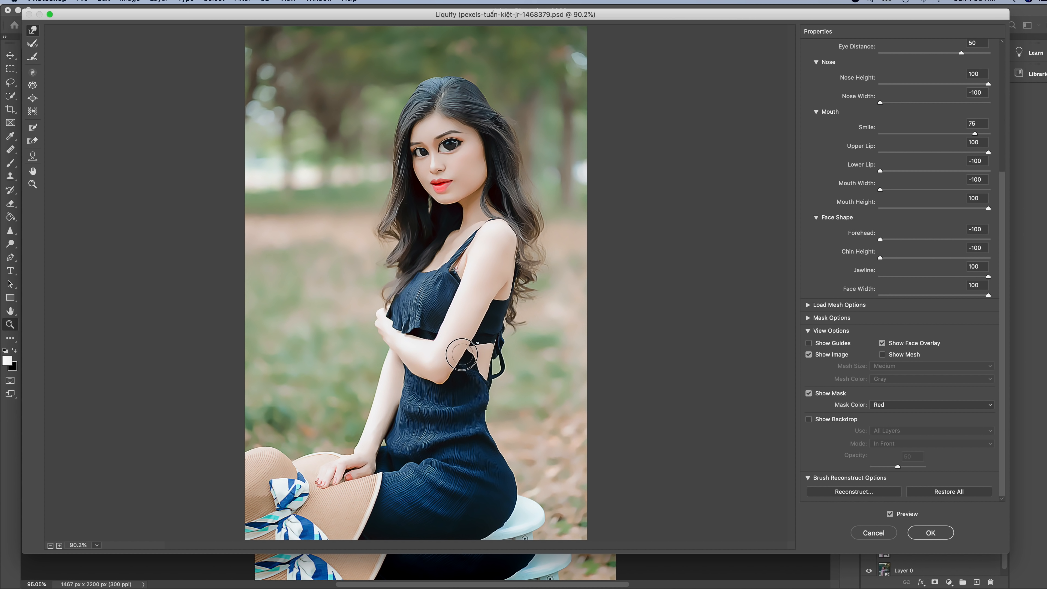
left_click_drag(464, 359, 448, 371)
left_click_drag(443, 381, 441, 372)
left_click_drag(445, 384, 446, 378)
left_click_drag(460, 371, 455, 374)
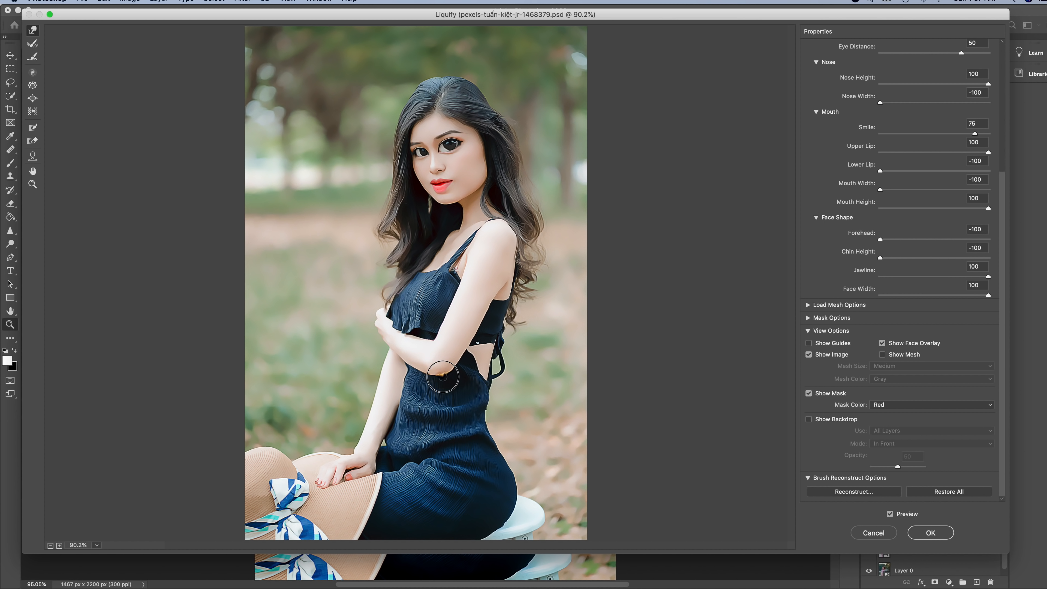
Resize the brush and nudge the top of the resting forearm upward beneath the folded arm
key("bracketright")
key("bracketright")
key("bracketright")
key("bracketright")
key("bracketright")
key("bracketleft")
key("bracketleft")
key("bracketleft")
key("bracketleft")
key("bracketleft")
key("bracketright")
key("bracketright")
key("bracketright")
key("bracketright")
key("bracketright")
left_click_drag(389, 367, 386, 355)
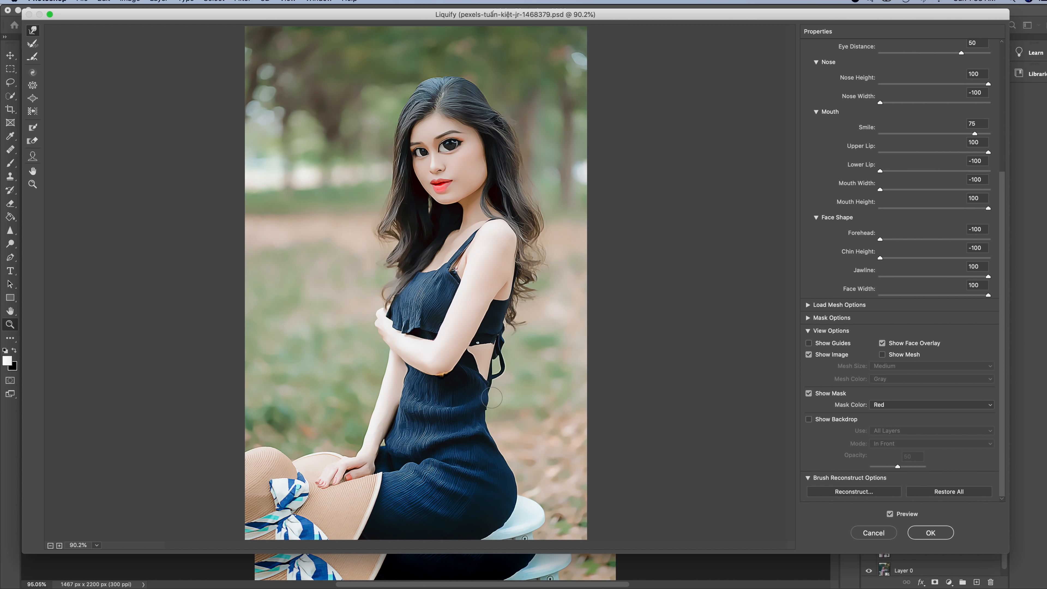
Enlarge the brush and push the back of the waist, the ribbon and the hair ends inward
key("bracketright")
key("bracketright")
key("bracketright")
key("bracketright")
mouse_move(512, 361)
left_mouse_down()
mouse_move(486, 376)
mouse_move(502, 378)
mouse_move(480, 414)
left_mouse_up()
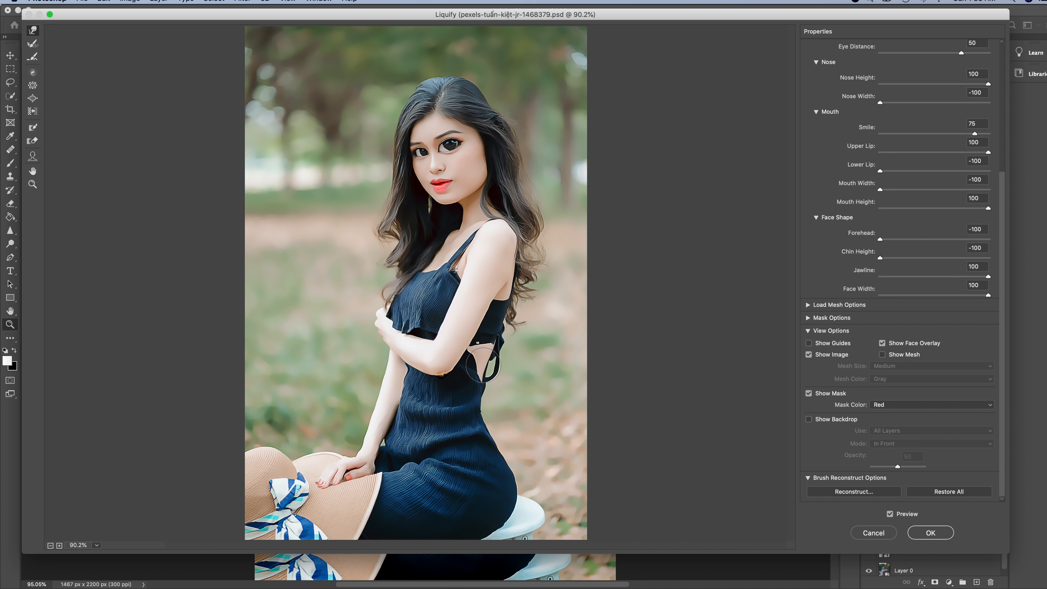
mouse_move(508, 338)
left_mouse_down()
mouse_move(488, 345)
mouse_move(491, 363)
left_mouse_up()
mouse_move(514, 322)
left_mouse_down()
mouse_move(501, 330)
mouse_move(503, 308)
left_mouse_up()
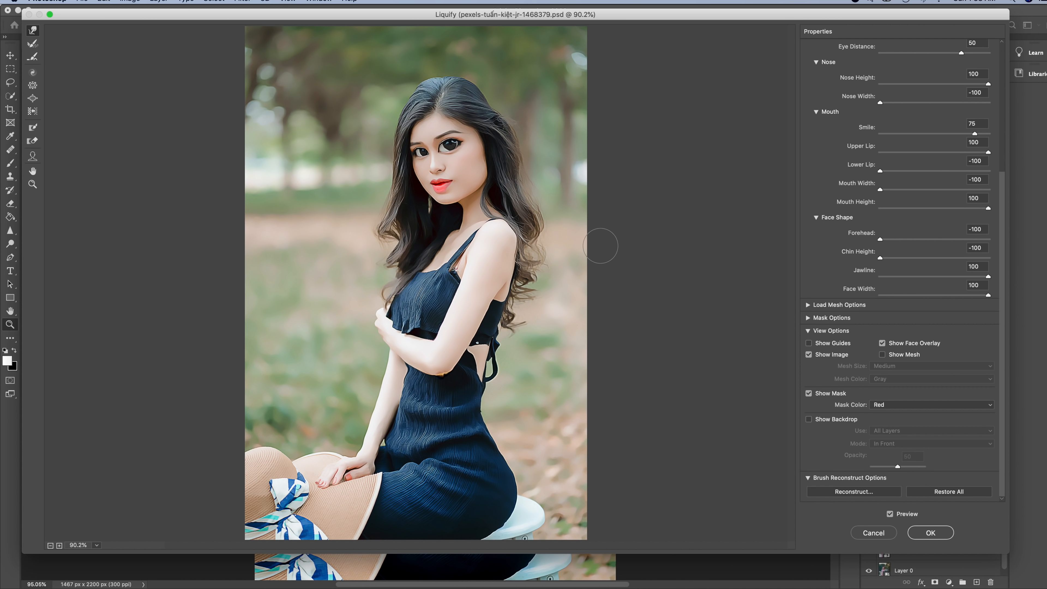
Toggle the Liquify preview repeatedly to compare the original figure with the warped one
left_click(888, 514)
left_click(889, 514)
left_click(890, 514)
left_click(889, 514)
left_click(890, 515)
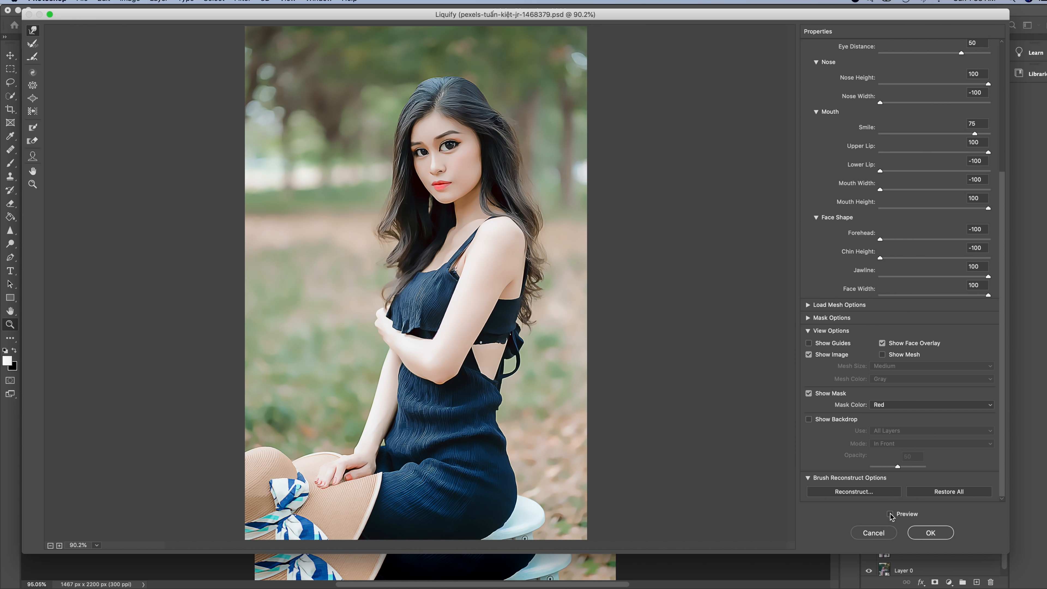
left_click(890, 514)
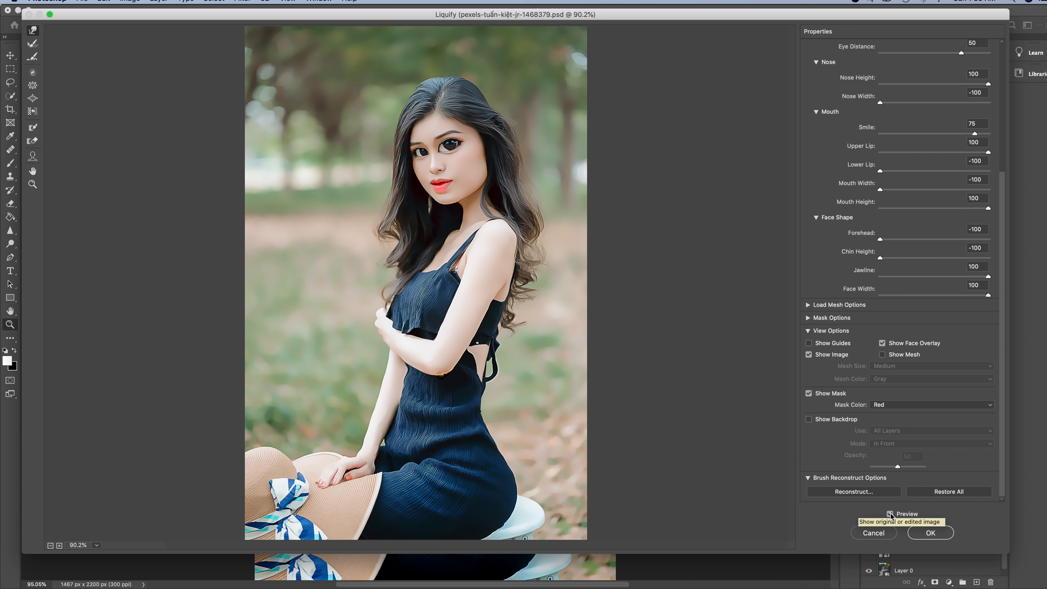
left_click(890, 514)
left_click(889, 514)
left_click(890, 514)
left_click(889, 514)
left_click(889, 514)
left_click(890, 514)
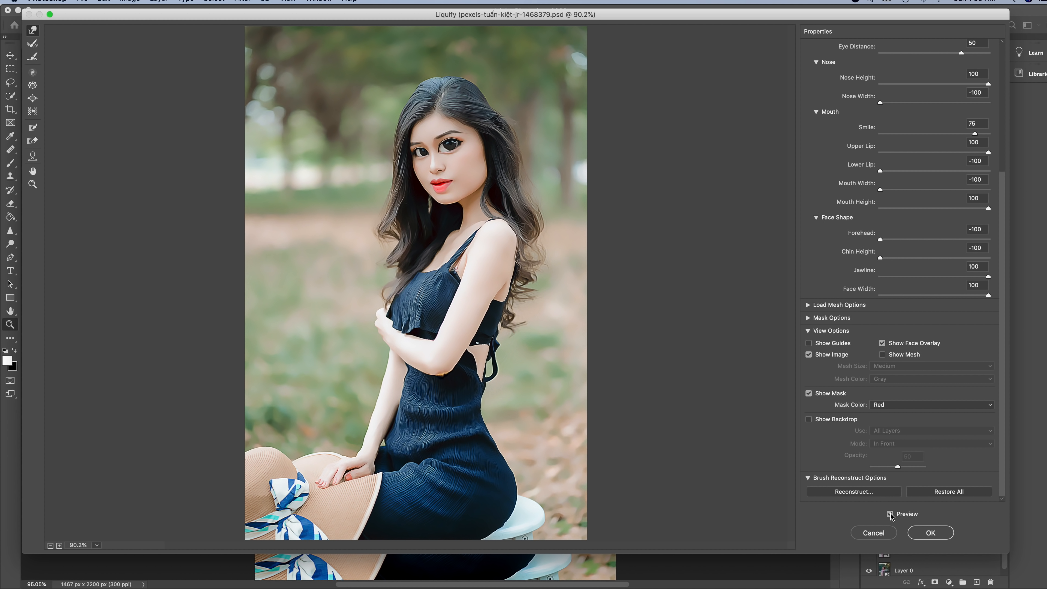
left_click(889, 514)
left_click(890, 514)
Reshape the tip of the elbow and even out its lower edge with the Smooth tool
left_click_drag(439, 370, 442, 372)
left_click_drag(444, 375, 444, 374)
left_click(34, 58)
mouse_move(439, 380)
left_mouse_down()
mouse_move(454, 380)
mouse_move(419, 379)
left_mouse_up()
Compare the figure before and after the elbow correction in the preview, and reactivate the Forward Warp tool
left_click(896, 515)
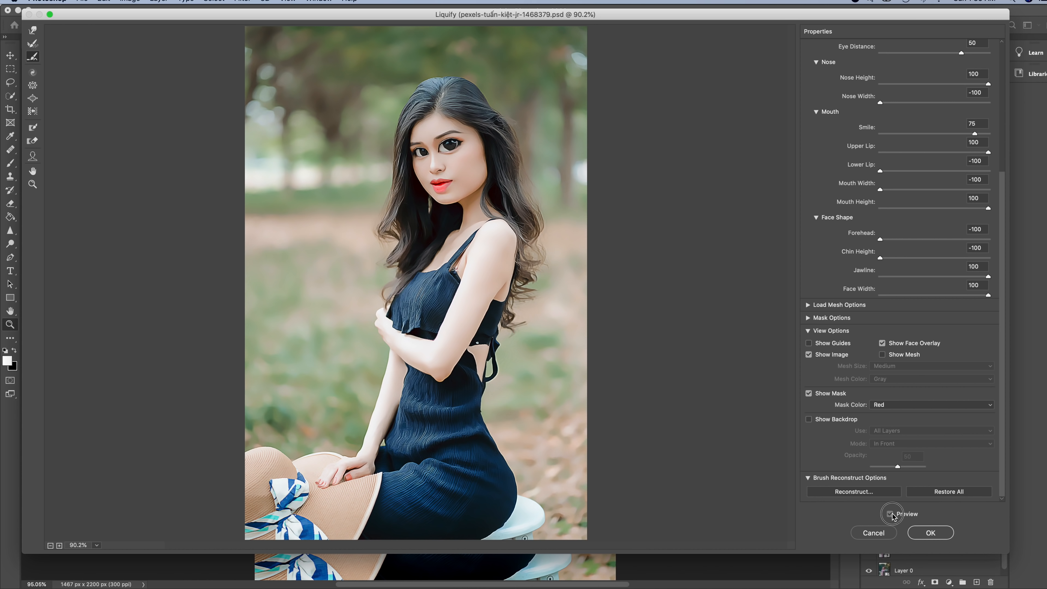
left_click(894, 516)
left_click(891, 515)
left_click(892, 515)
left_click(891, 515)
left_click(892, 515)
left_click(892, 515)
left_click(890, 514)
left_click(890, 514)
left_click(890, 514)
left_click(890, 514)
left_click(891, 514)
left_click(30, 33)
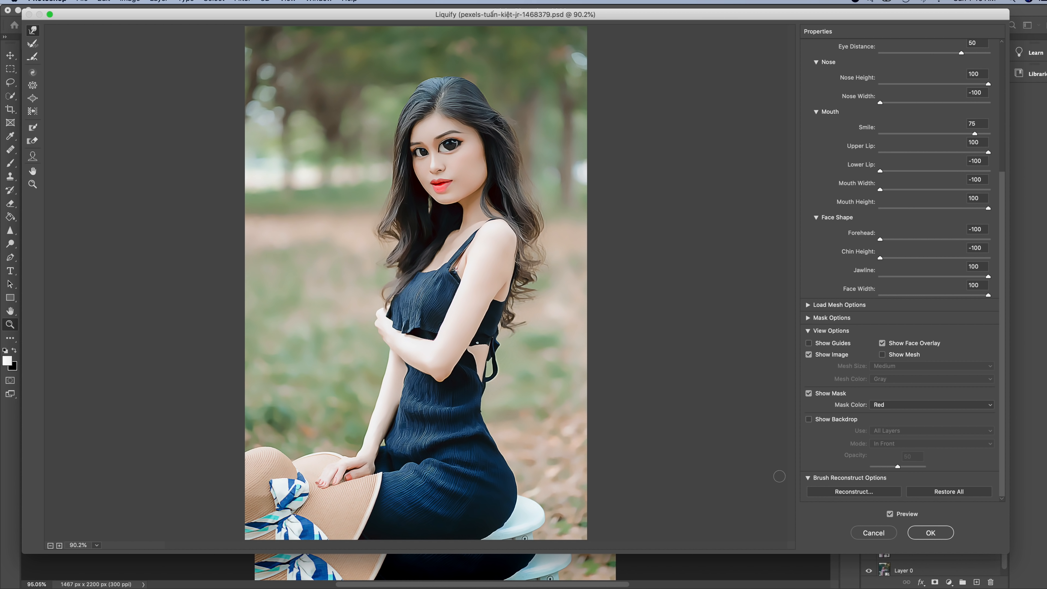
left_click(890, 514)
left_click(890, 514)
Check the Face-Aware Liquify settings and apply the Liquify adjustments to Layer 1
scroll(932, 341, "up", 5)
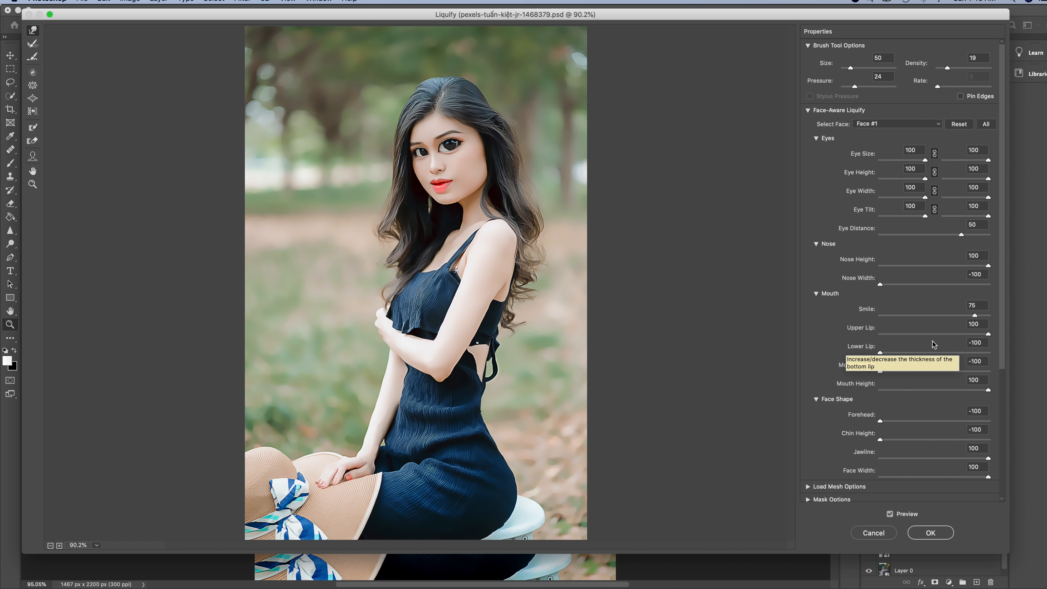
scroll(930, 350, "down", 5)
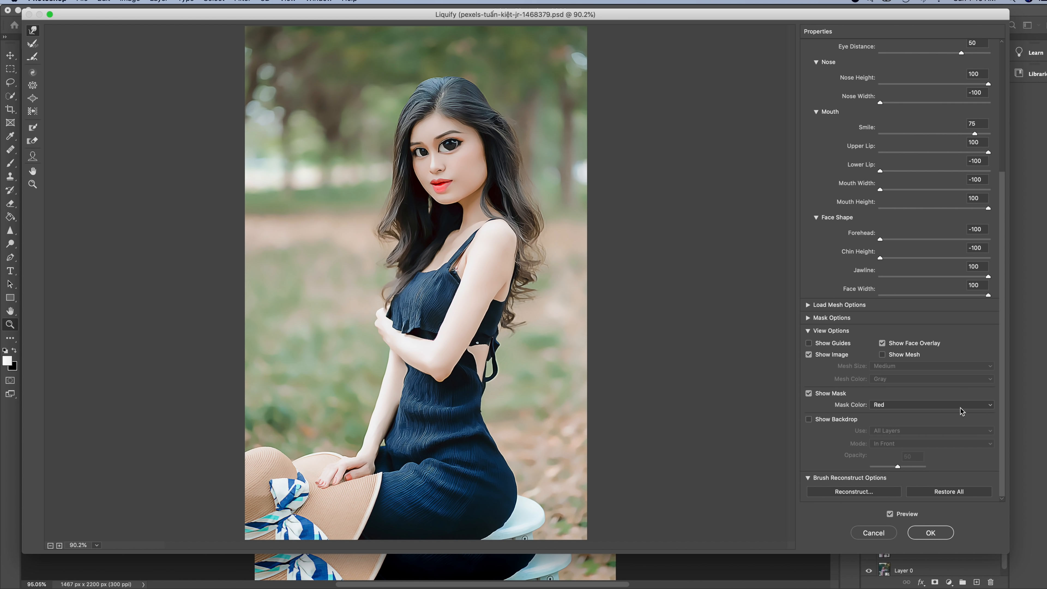
left_click(930, 532)
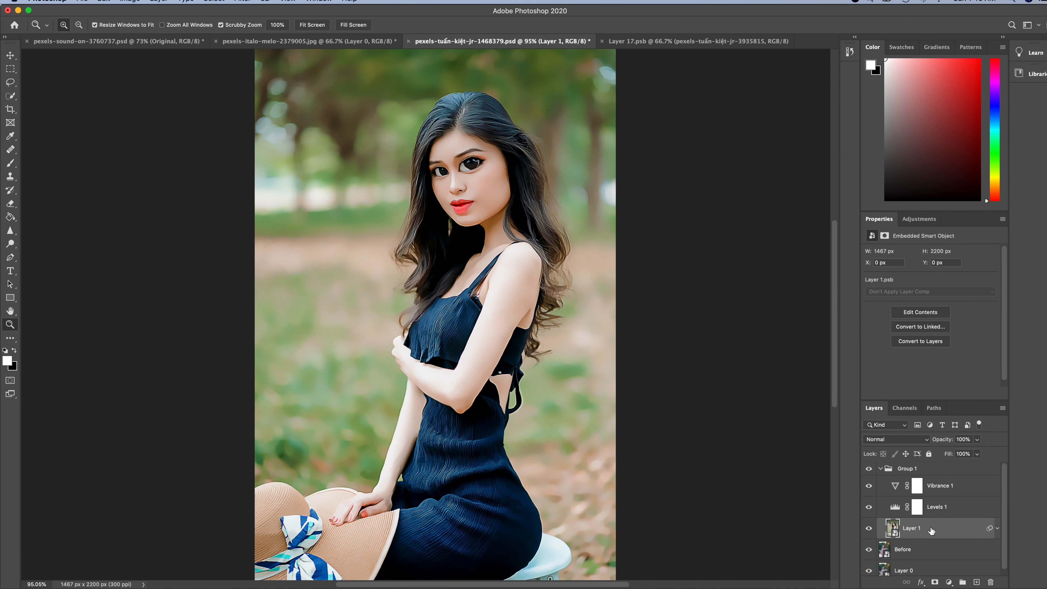
Expand Layer 1's smart filters, switch to the Move tool, and review the filter list and caricature
left_click(996, 529)
scroll(979, 533, "down", 3)
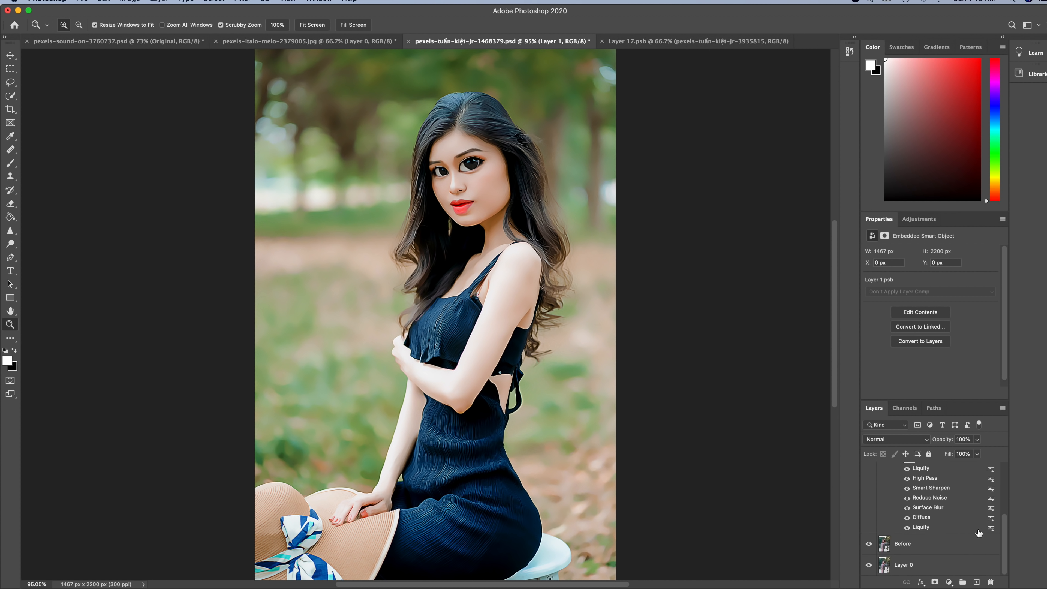
key("v")
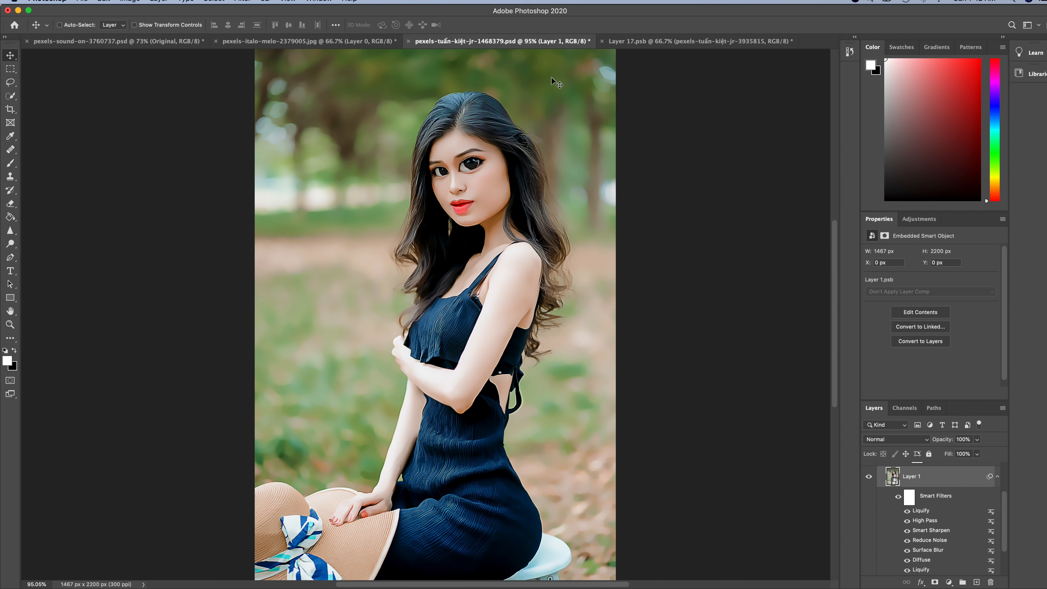
scroll(949, 495, "down", 2)
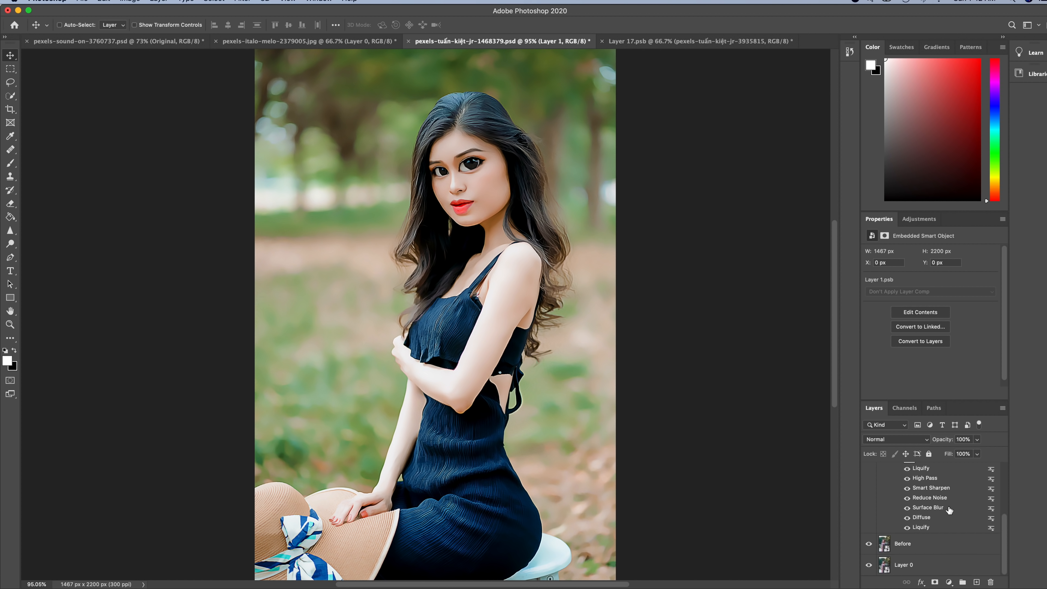
scroll(910, 506, "up", 5)
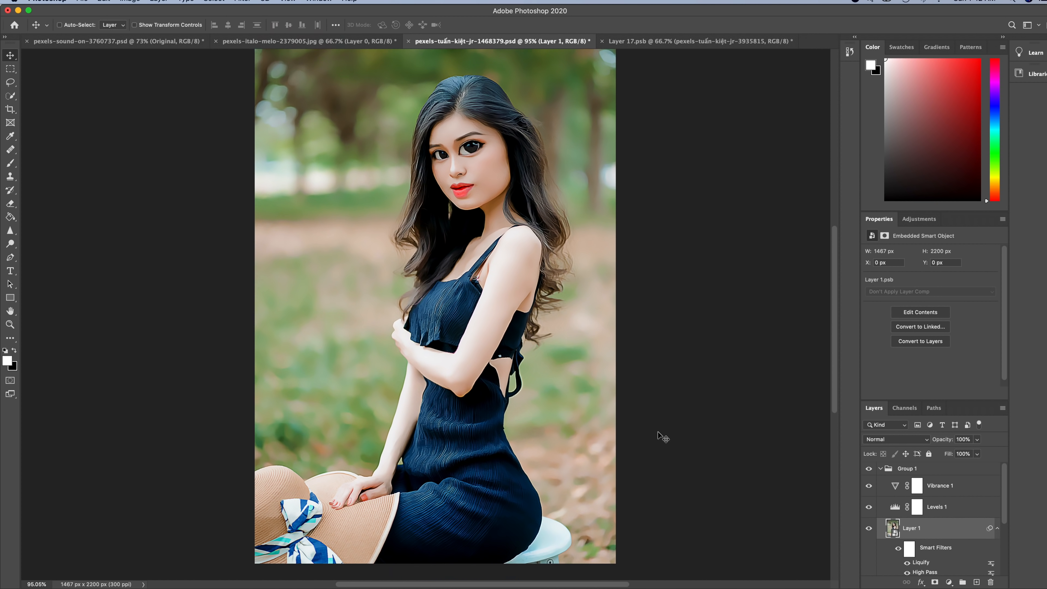
scroll(664, 437, "up", 3)
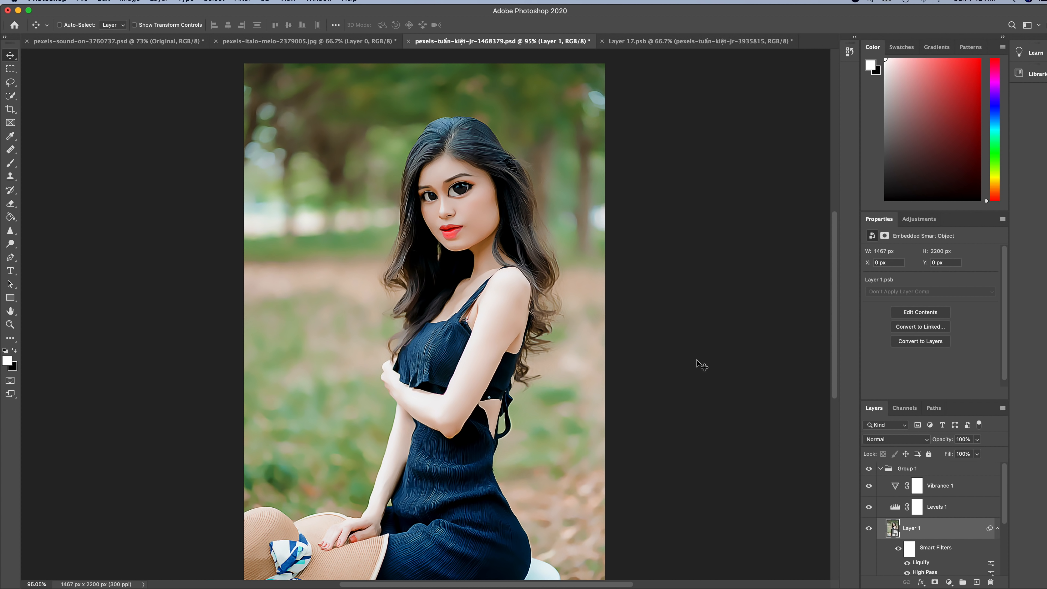
Switch between Layer 17.psb and the caricature document to compare the original photo with the result
left_click(646, 44)
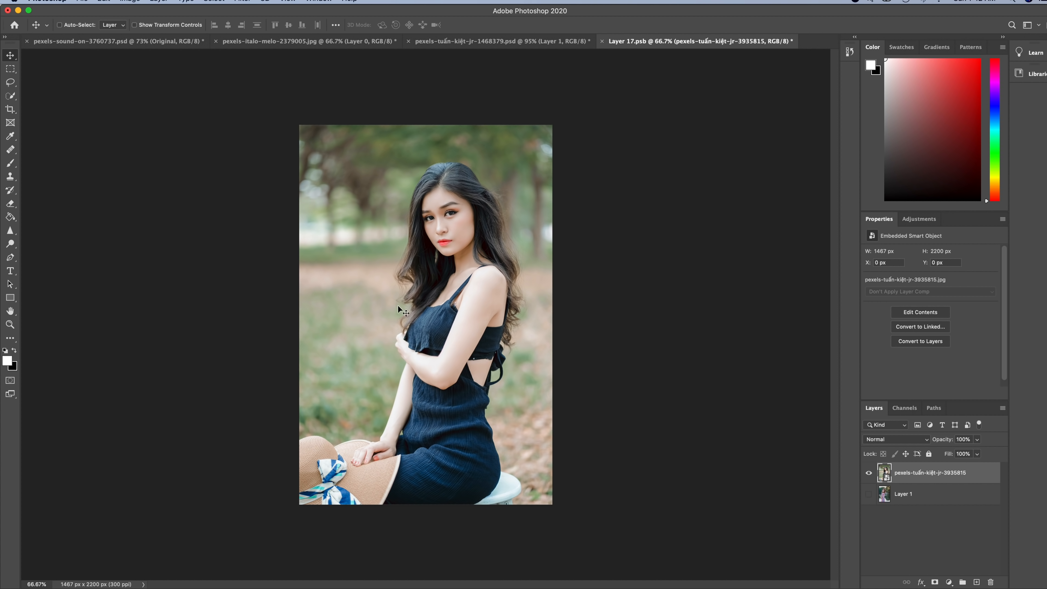
left_click(451, 41)
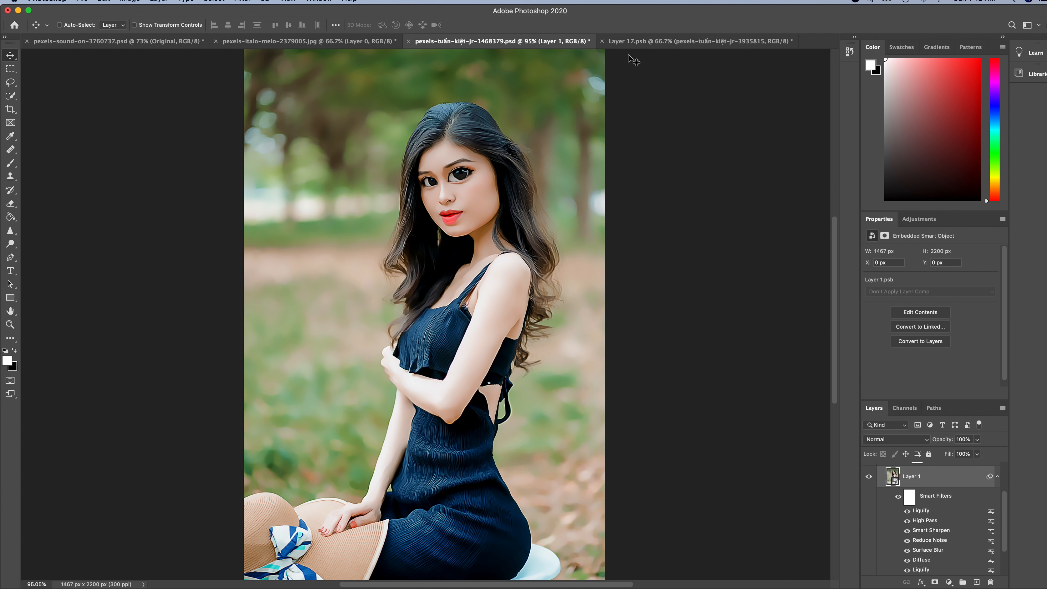
left_click(677, 45)
left_click(530, 41)
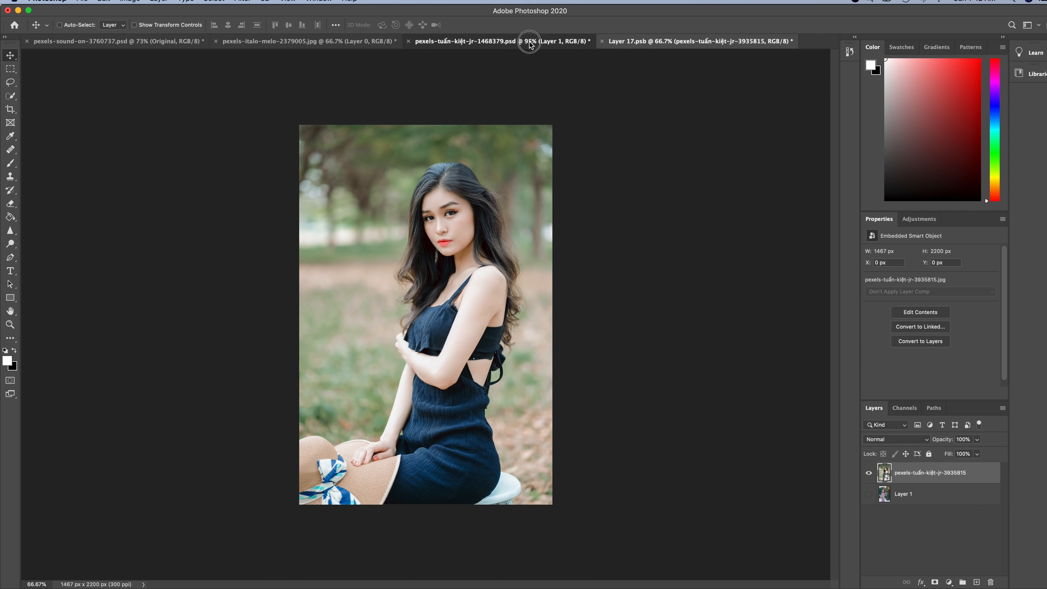